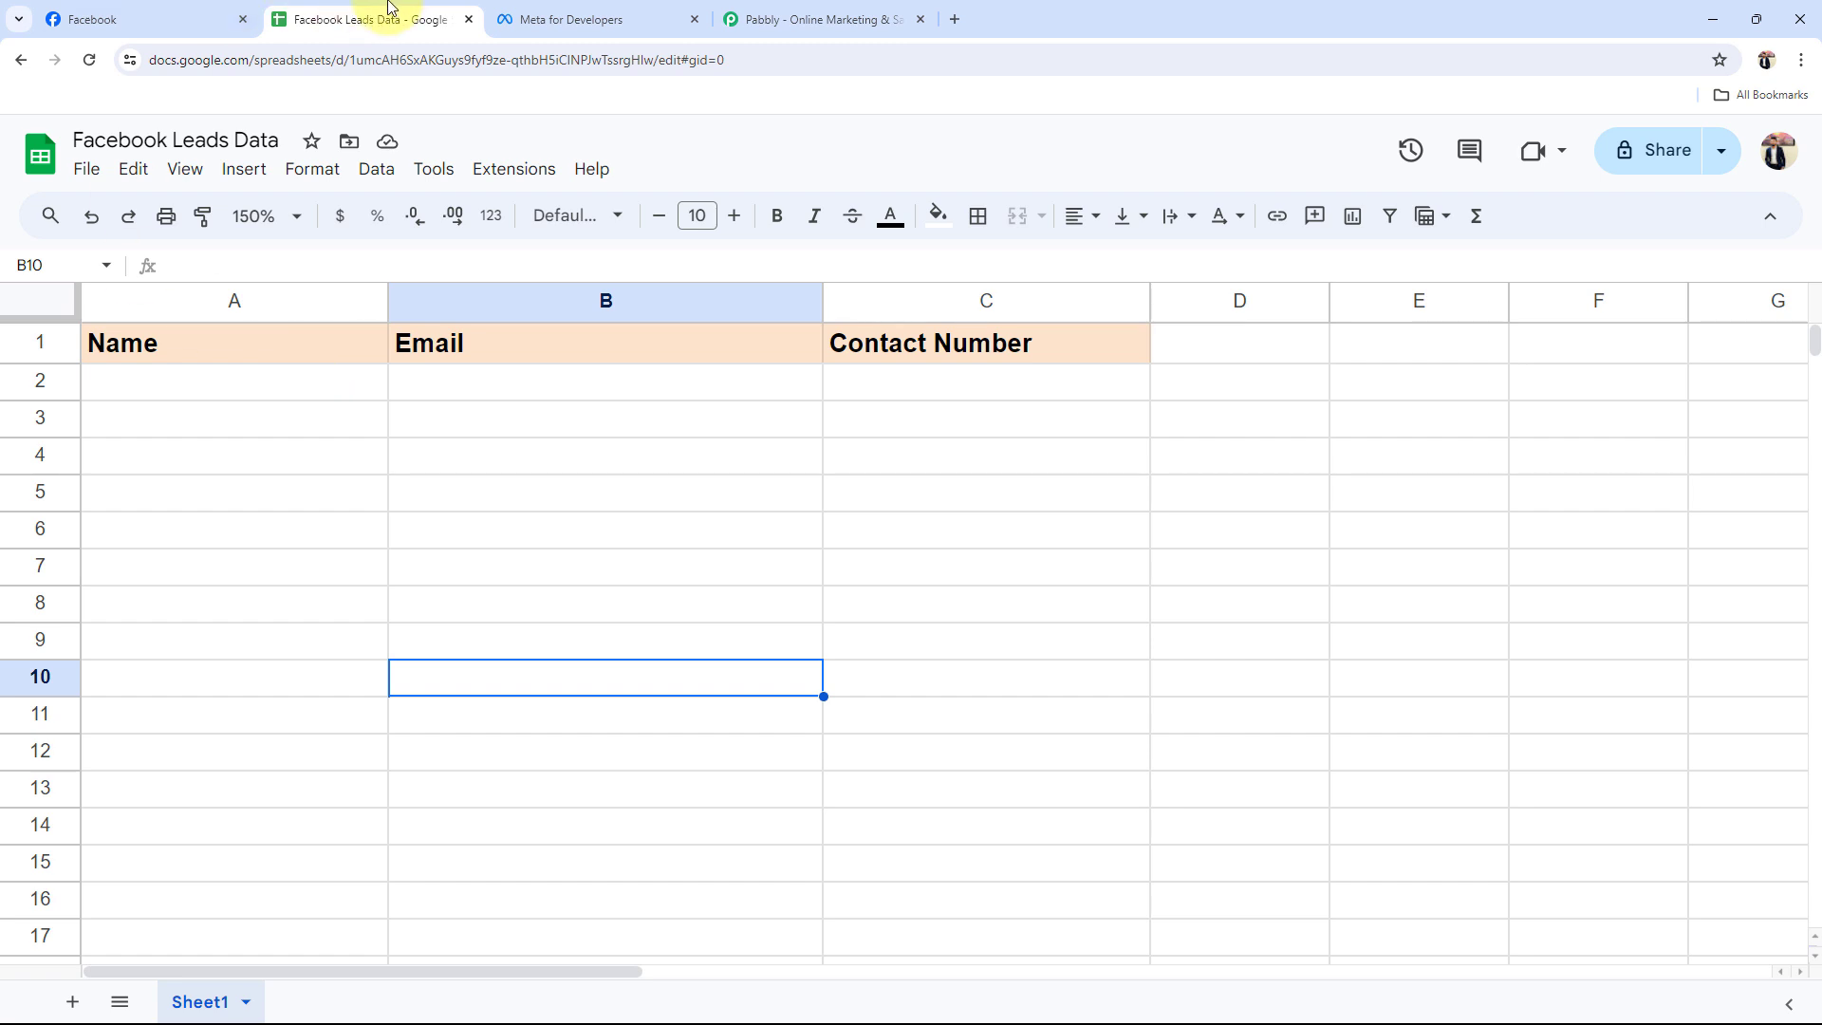
# Switch to the Pabbly website, dismiss the discount offer and sign in to the existing account.
pyautogui.click(57, 19)
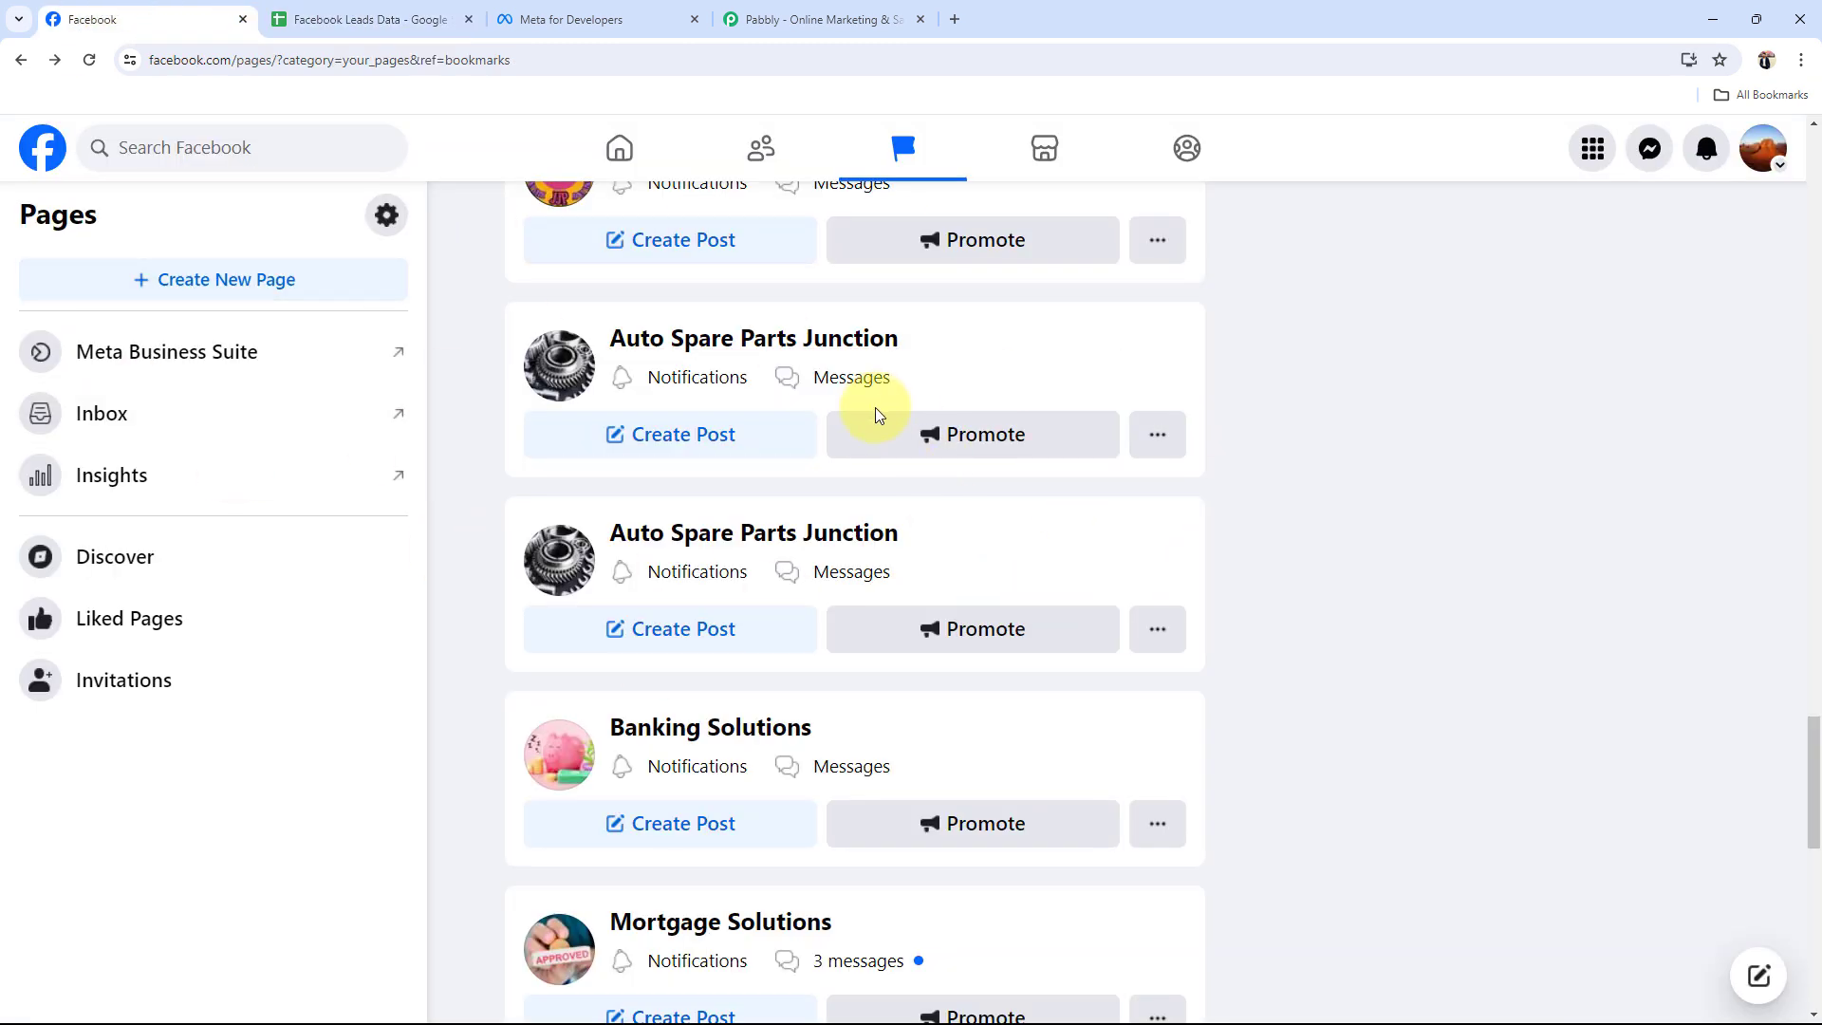
pyautogui.click(821, 19)
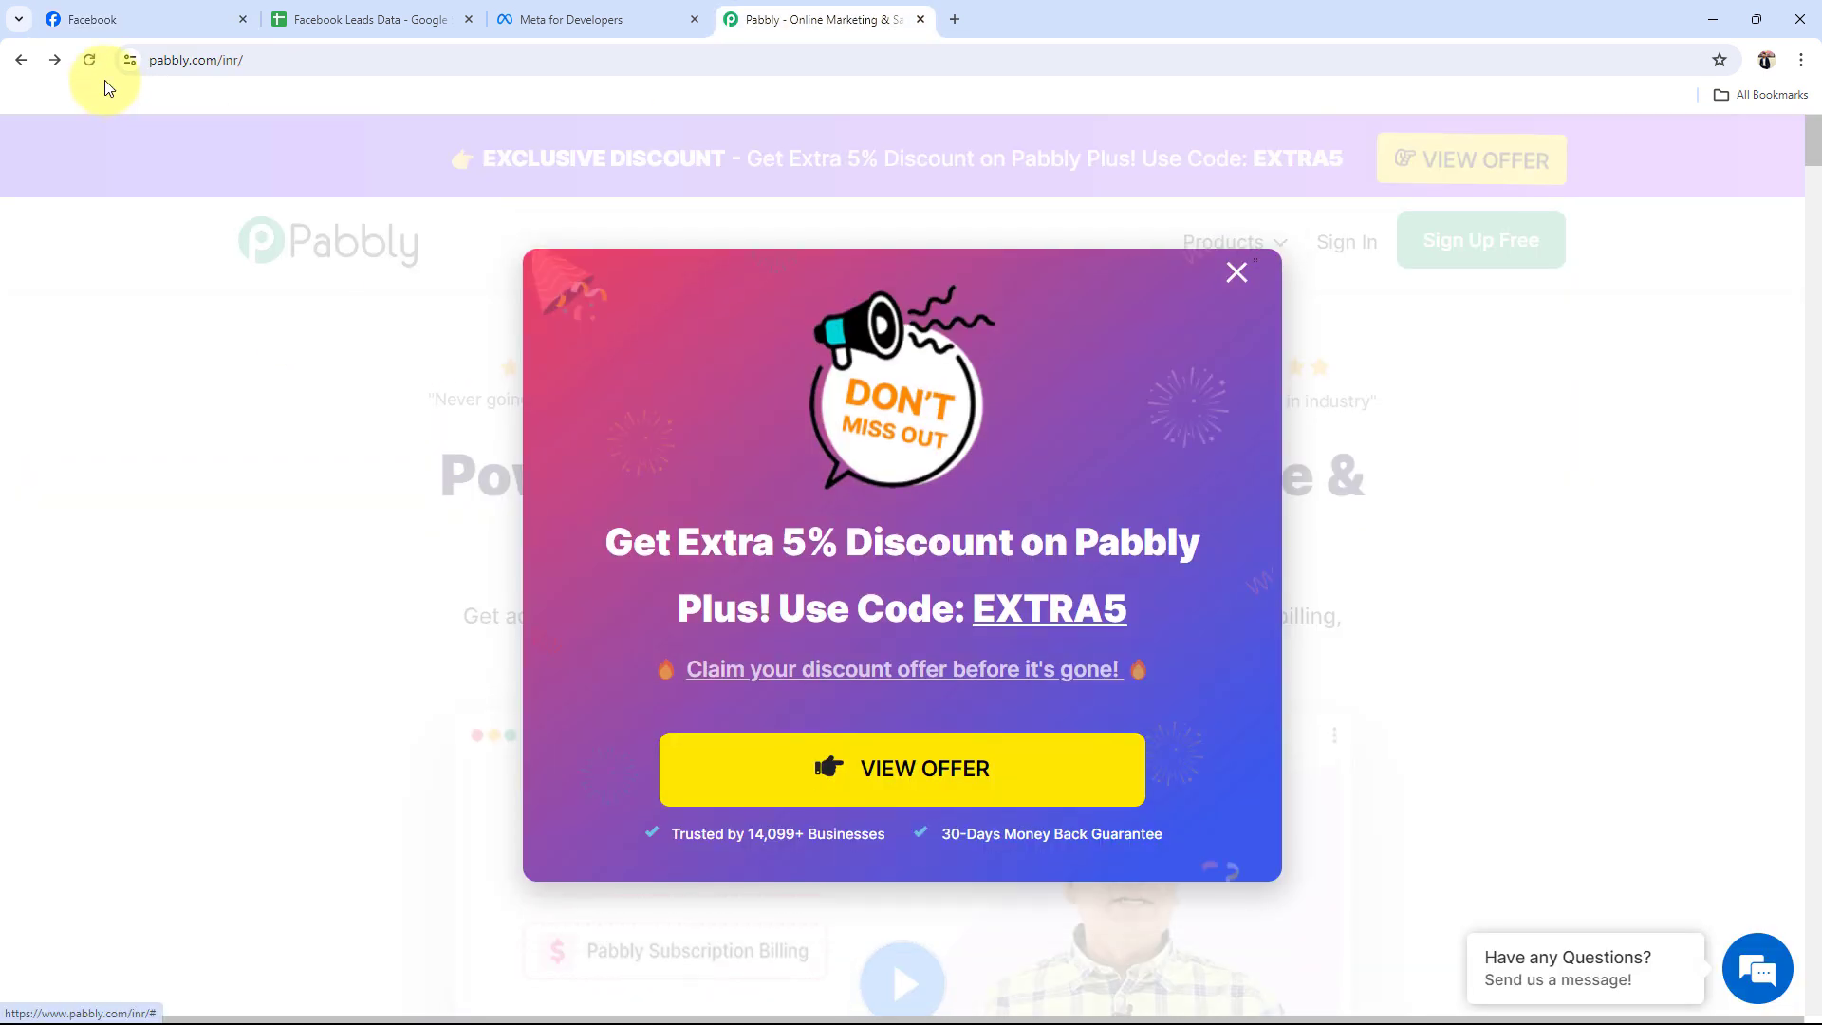
pyautogui.click(1238, 272)
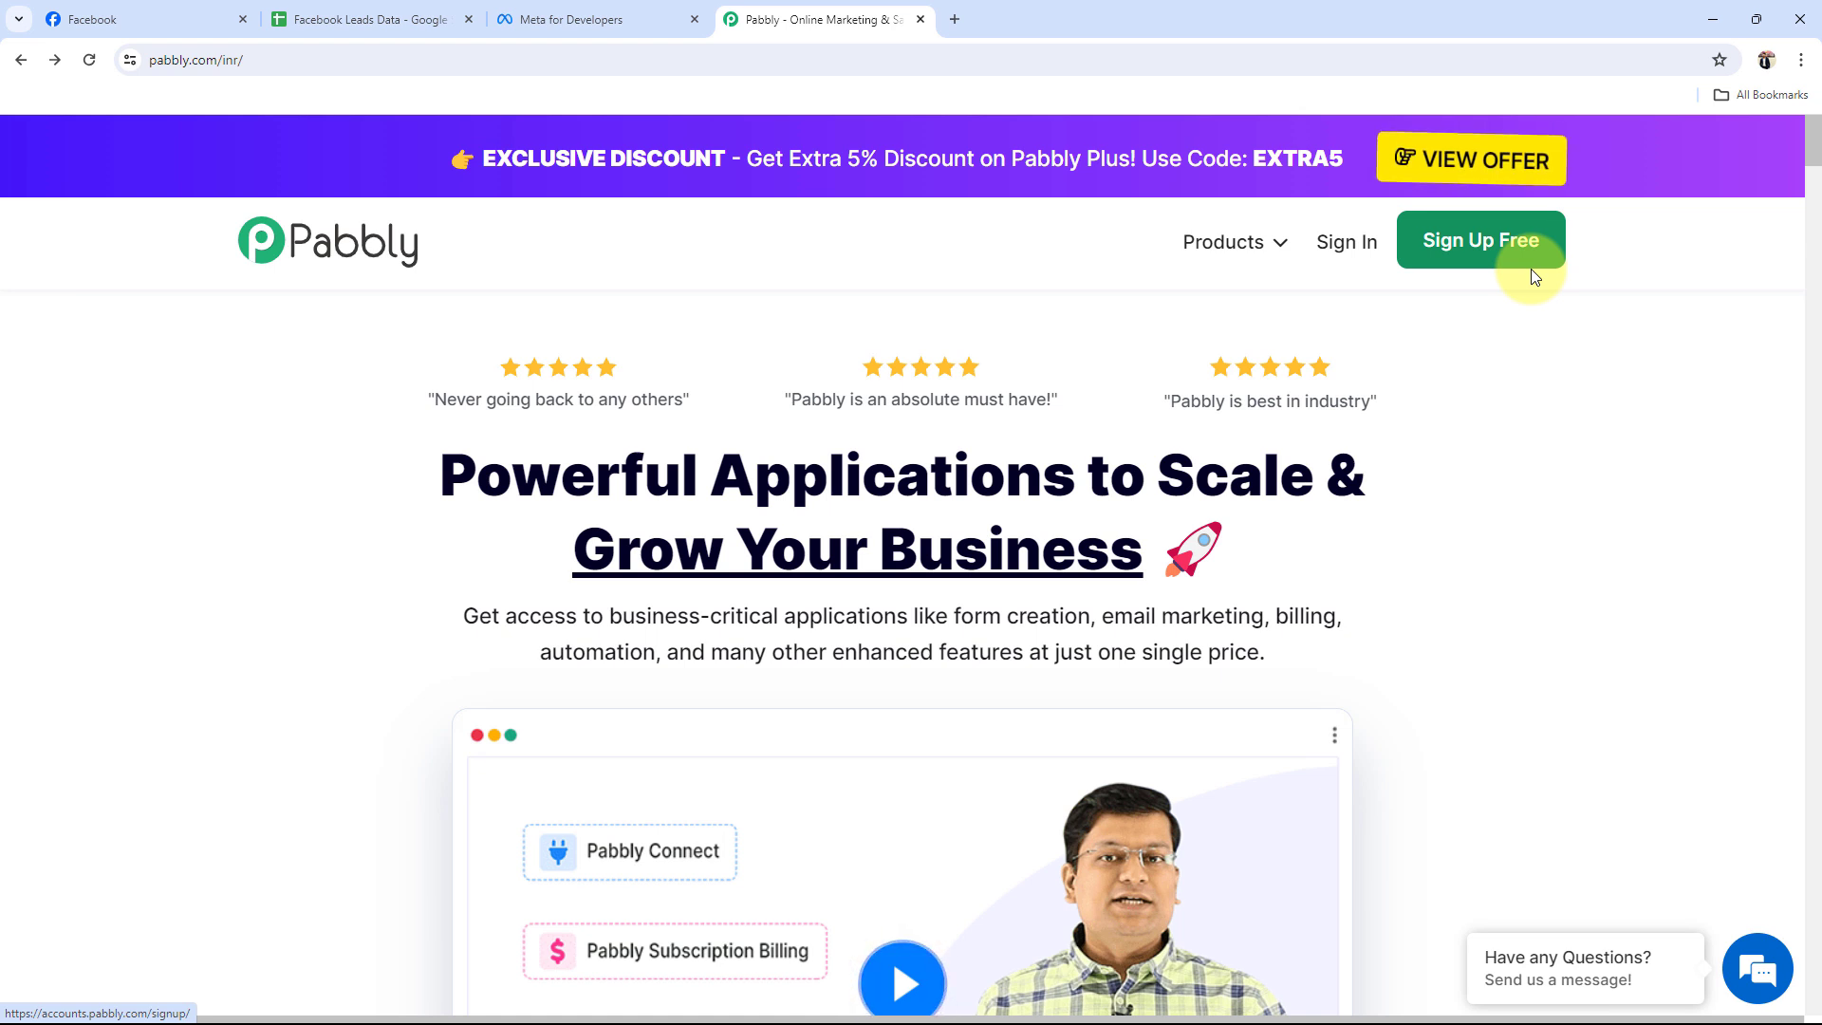
pyautogui.click(1347, 244)
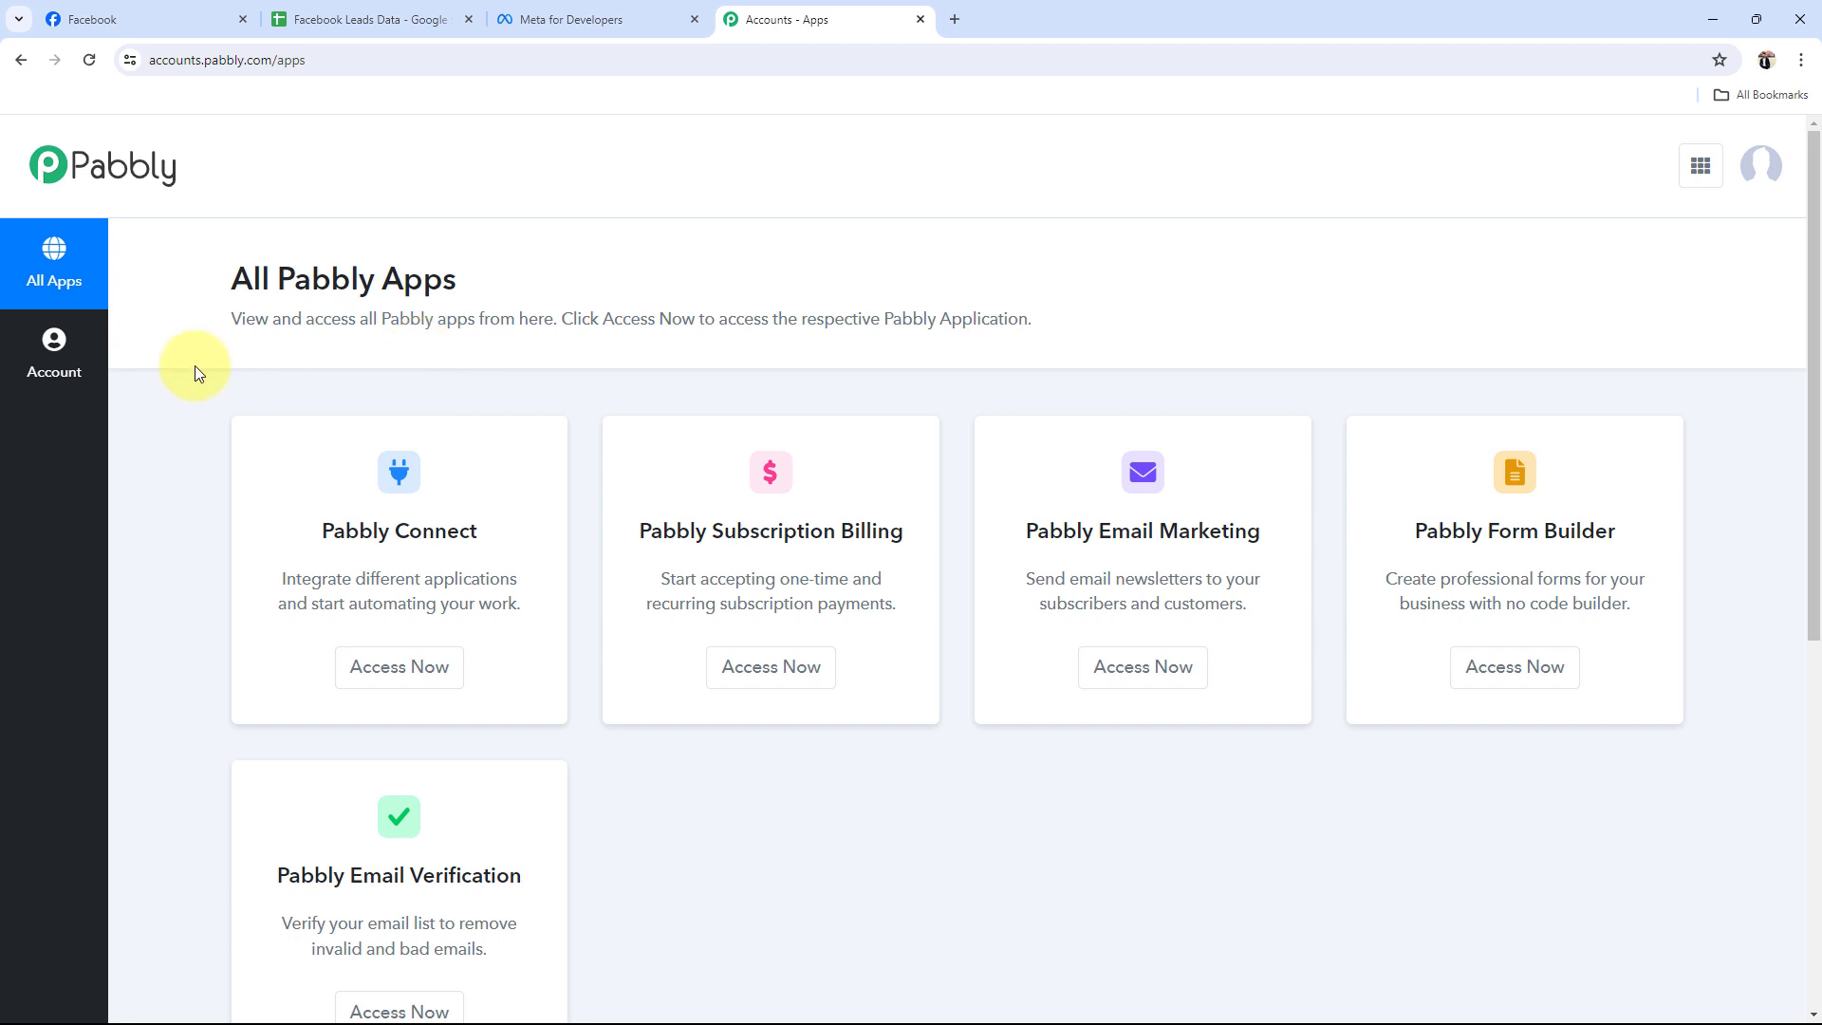
# Access the Pabbly Connect application from the list of all Pabbly apps.
pyautogui.scroll(-2, 1318, 631)
pyautogui.scroll(2, 1268, 643)
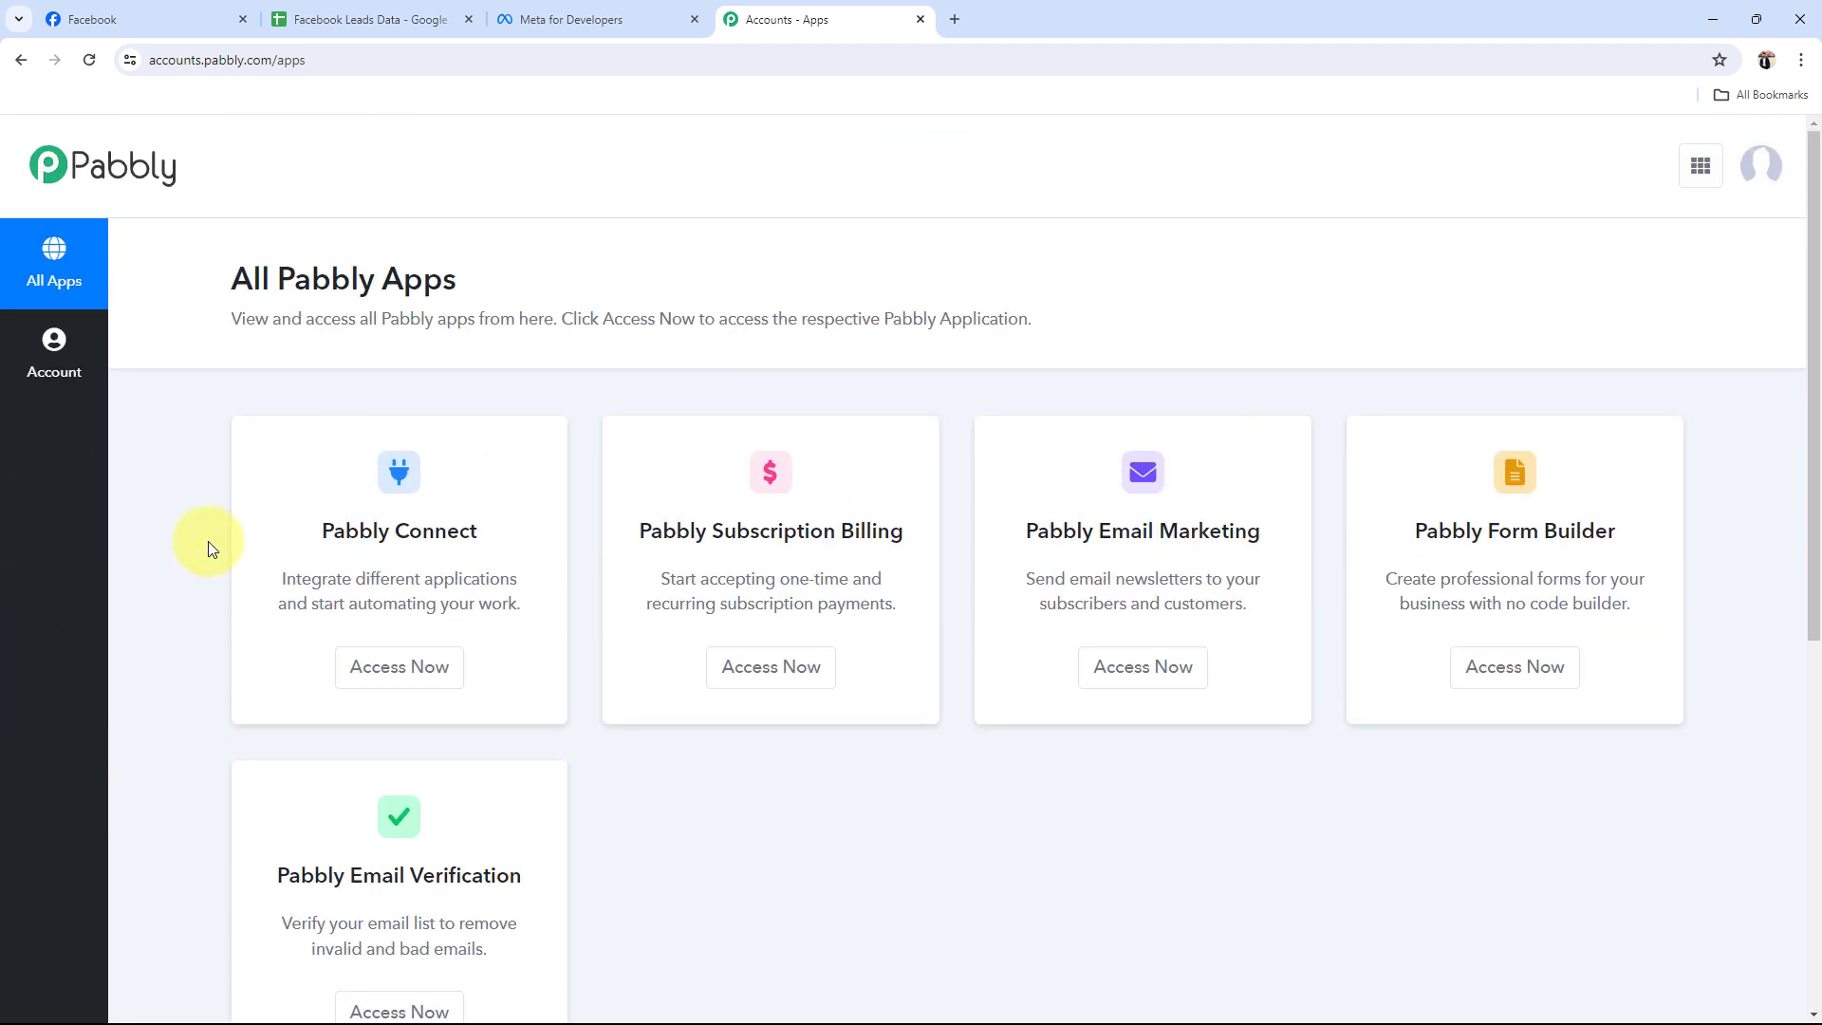
pyautogui.moveTo(305, 529); pyautogui.dragTo(528, 541)
pyautogui.click(443, 649)
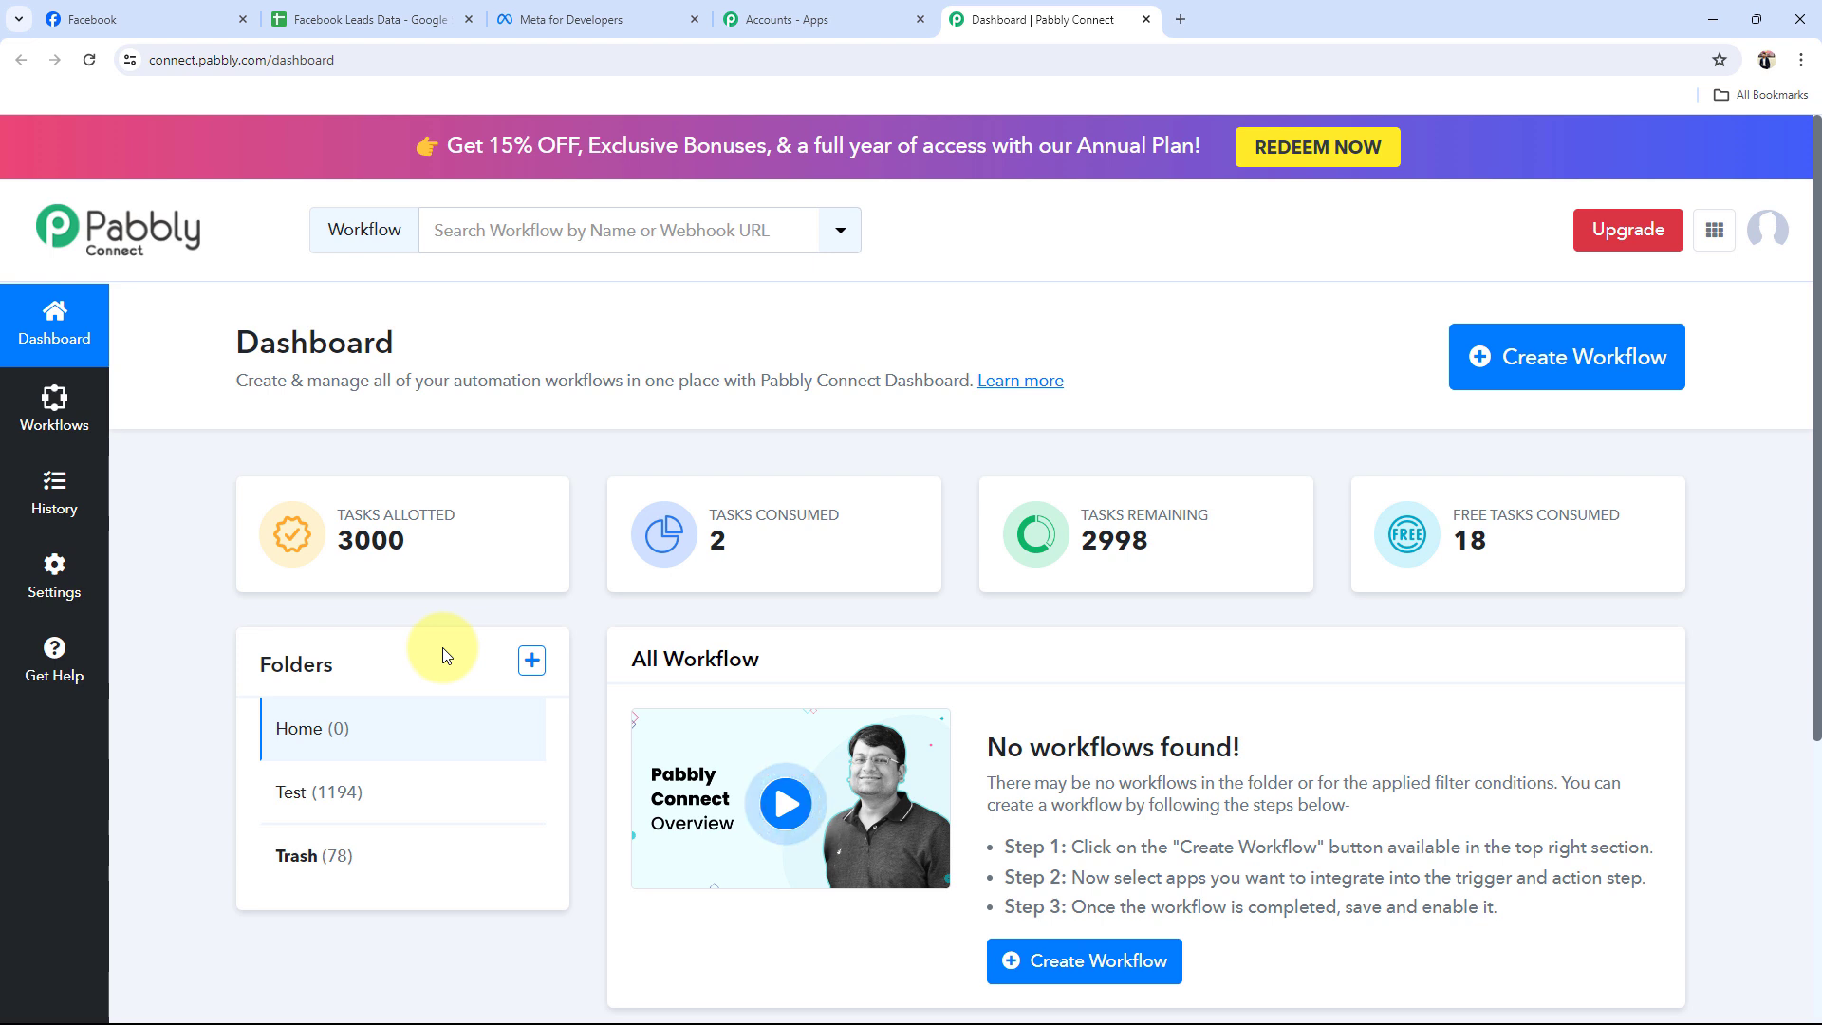
pyautogui.moveTo(226, 328); pyautogui.dragTo(443, 317)
pyautogui.click(444, 317)
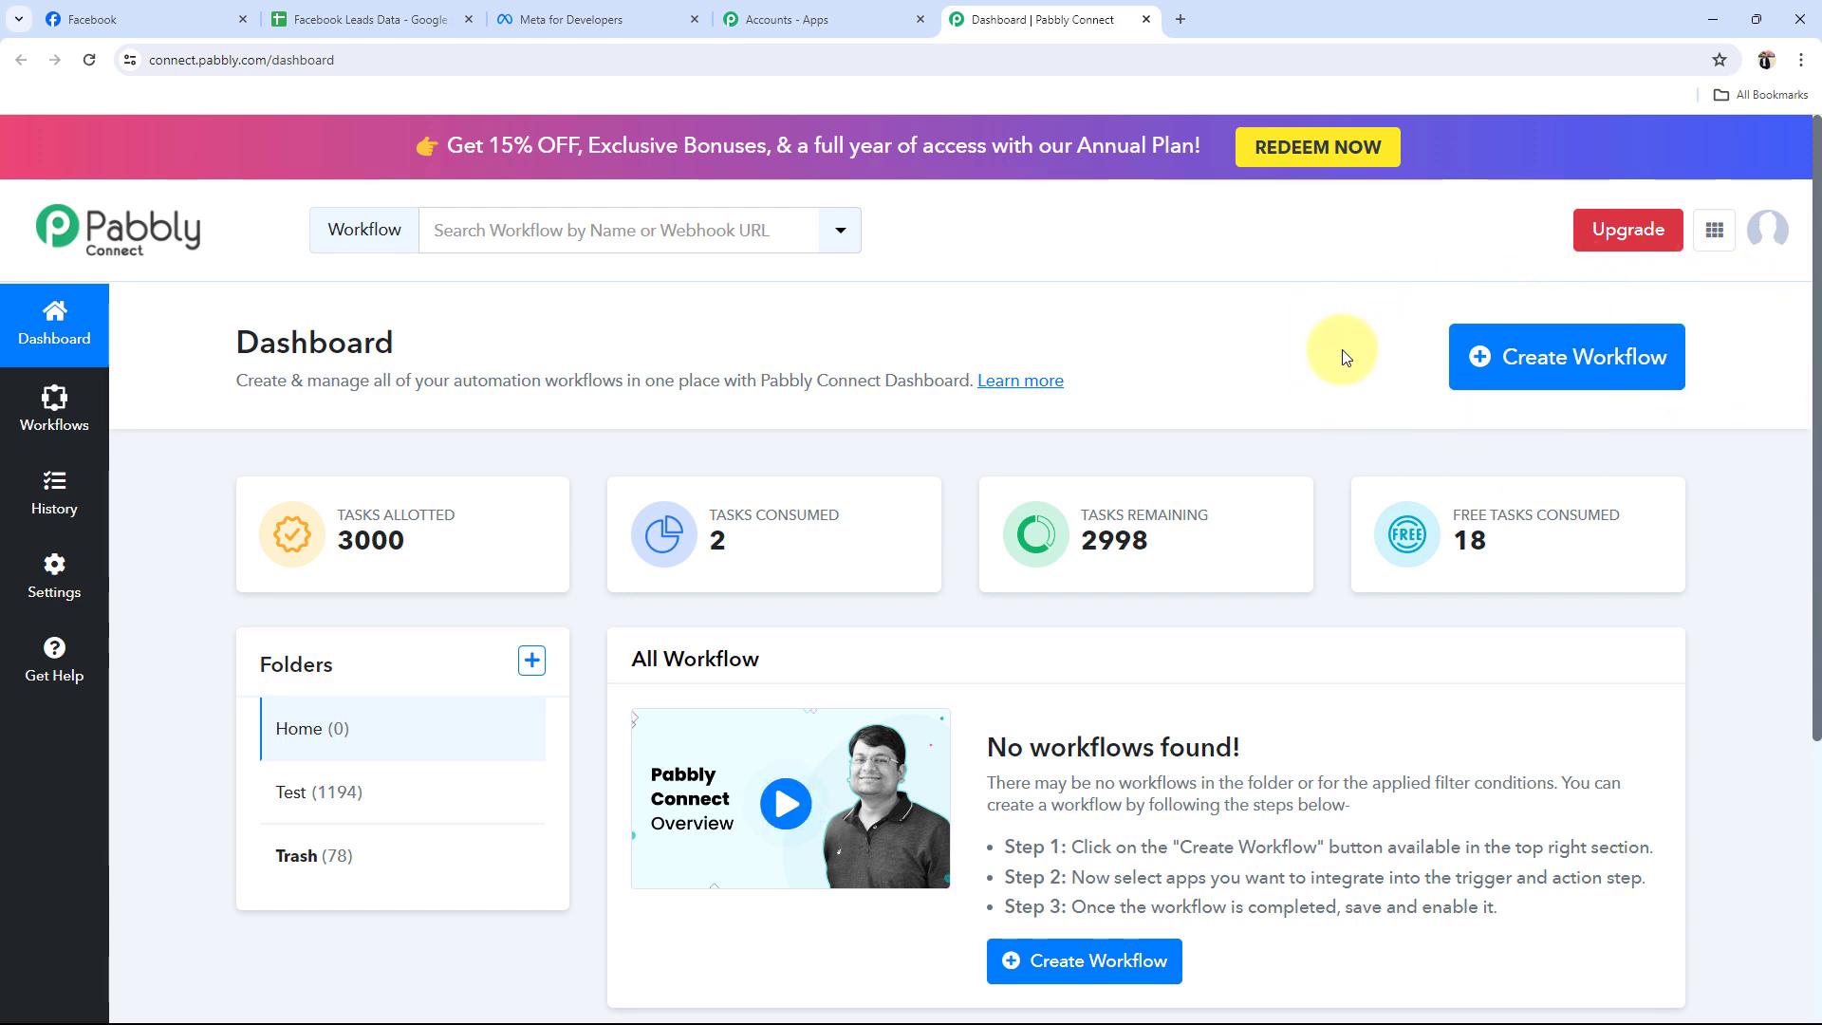
# Create a workflow named "Add Facebook Lead Ads Lead in Google Sheets" in the Home folder and collapse its trigger section.
pyautogui.click(1569, 377)
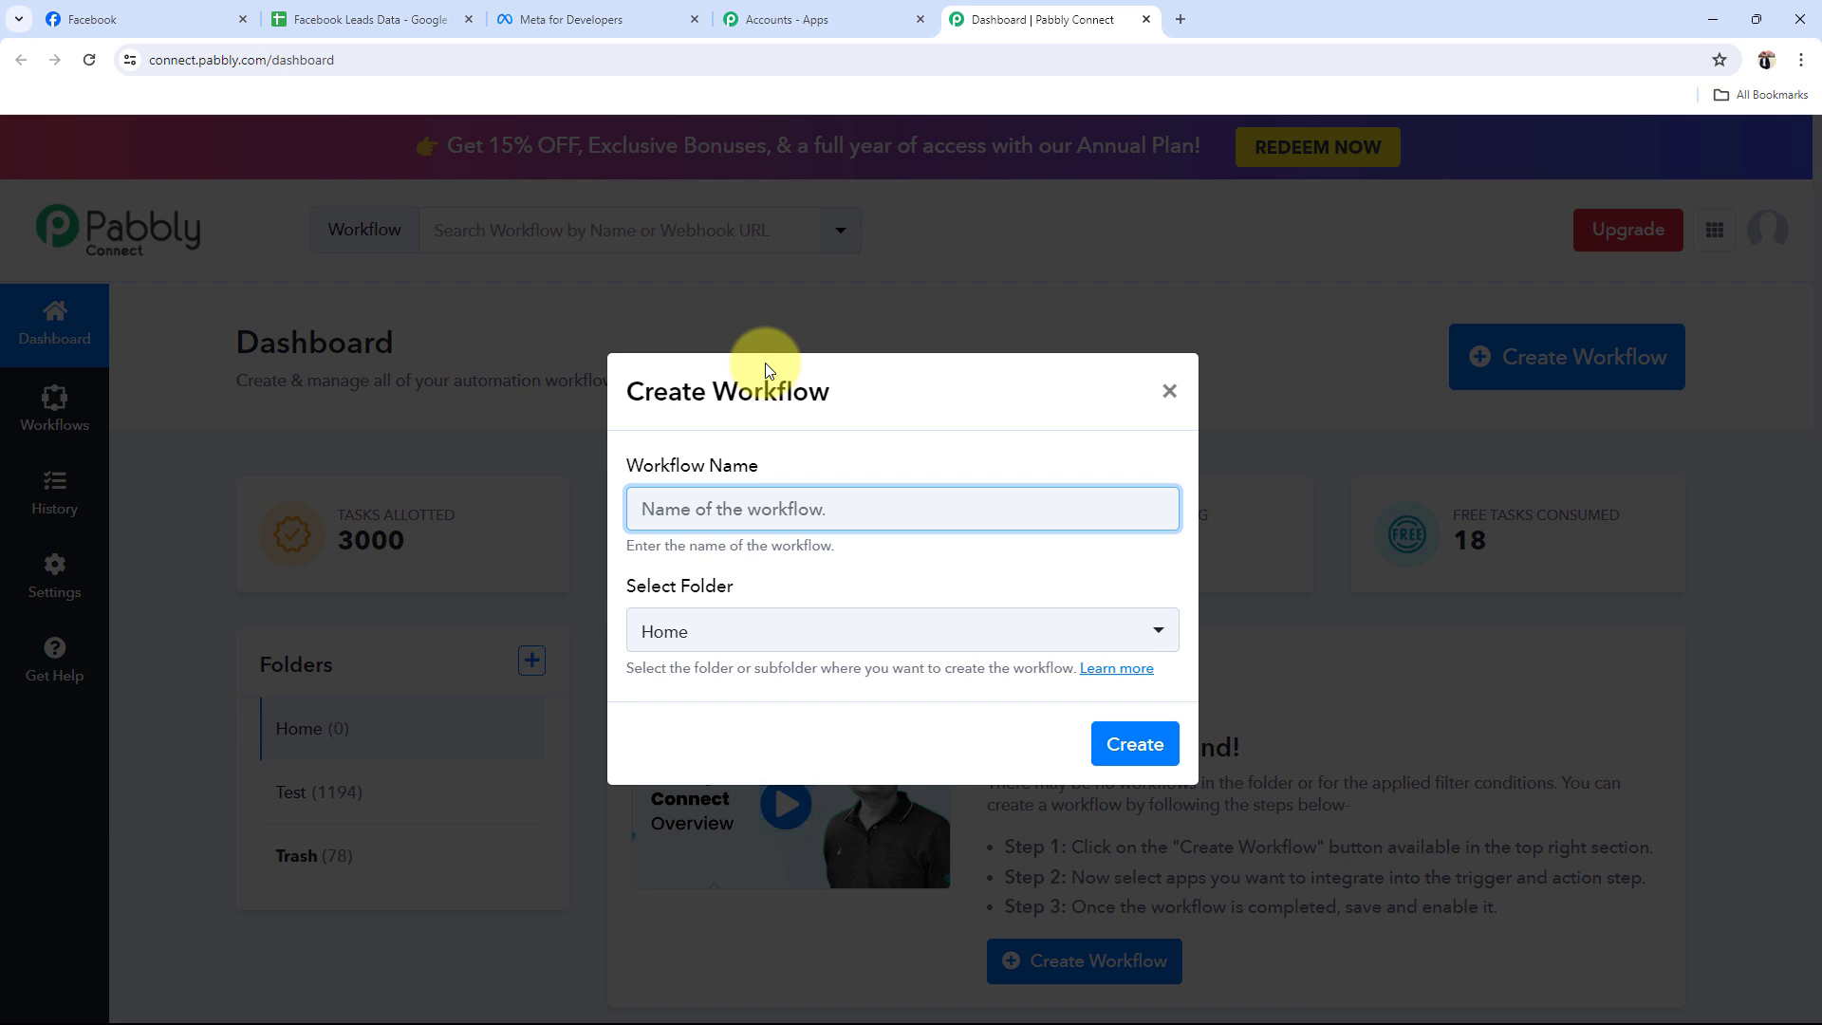
pyautogui.write('Add Facebook Lead Ads Lead in Google Sheets')
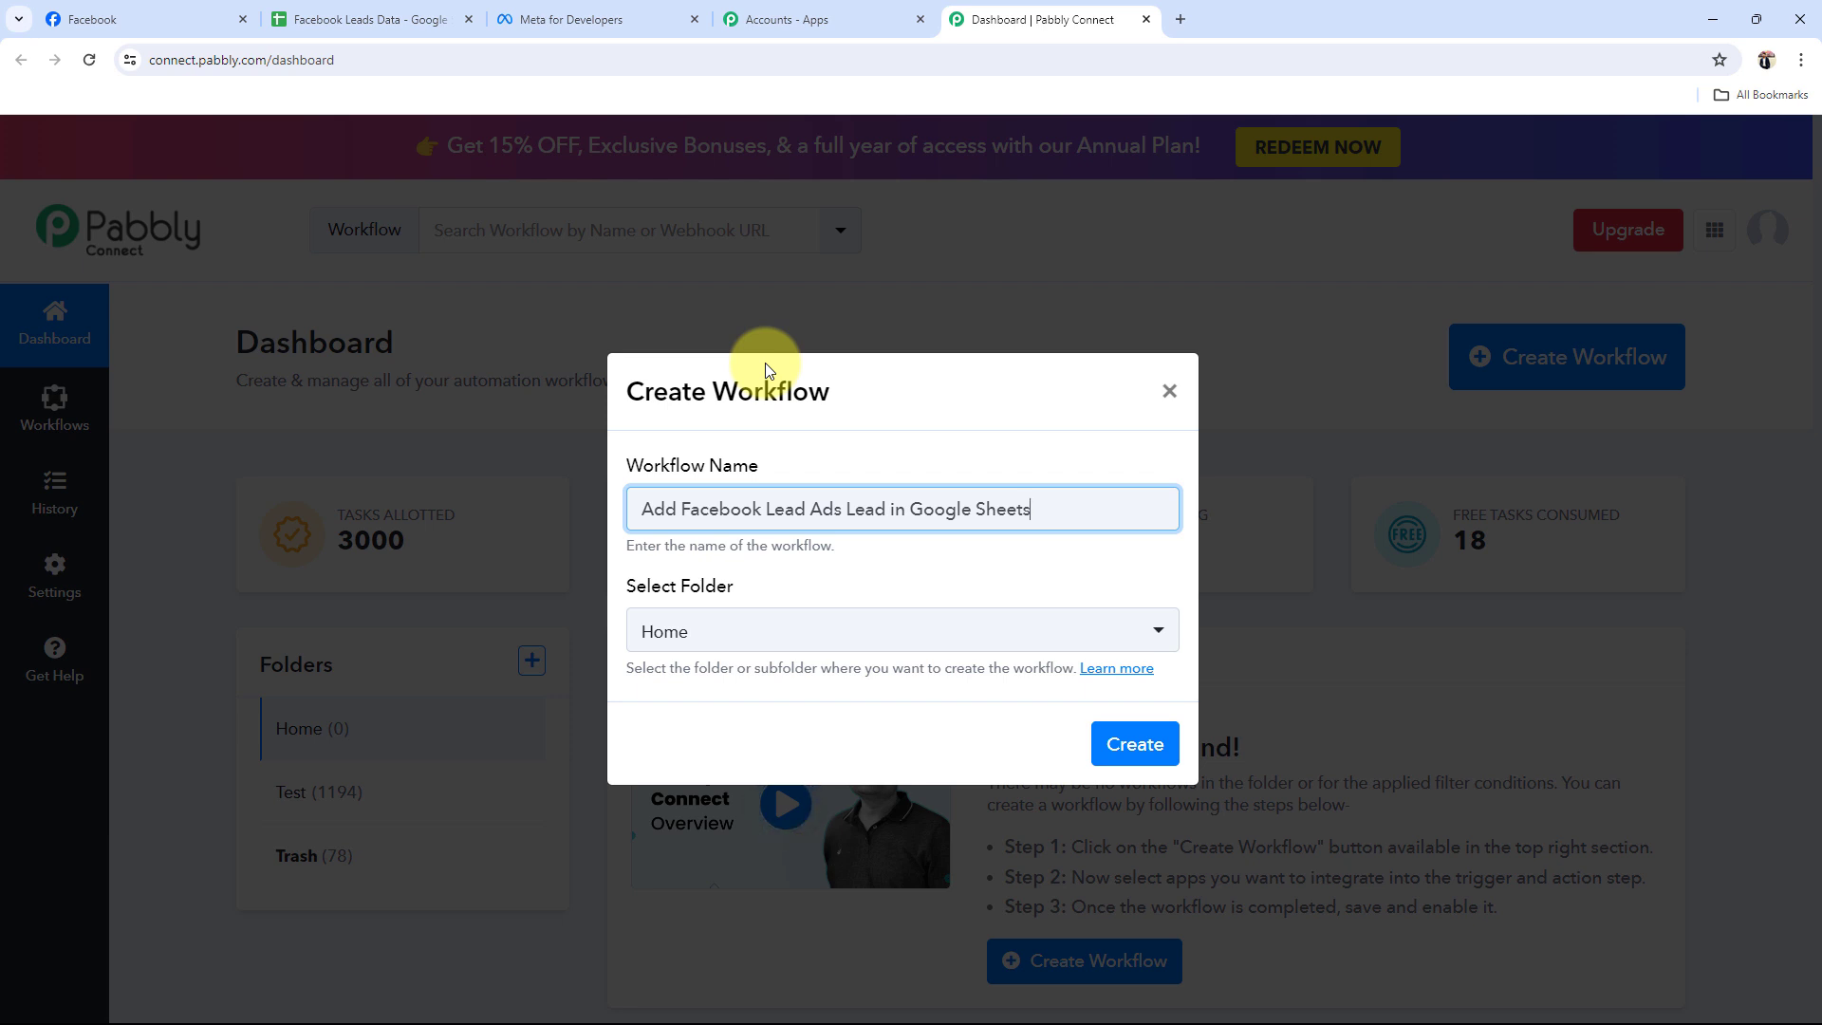
pyautogui.click(736, 635)
pyautogui.click(664, 744)
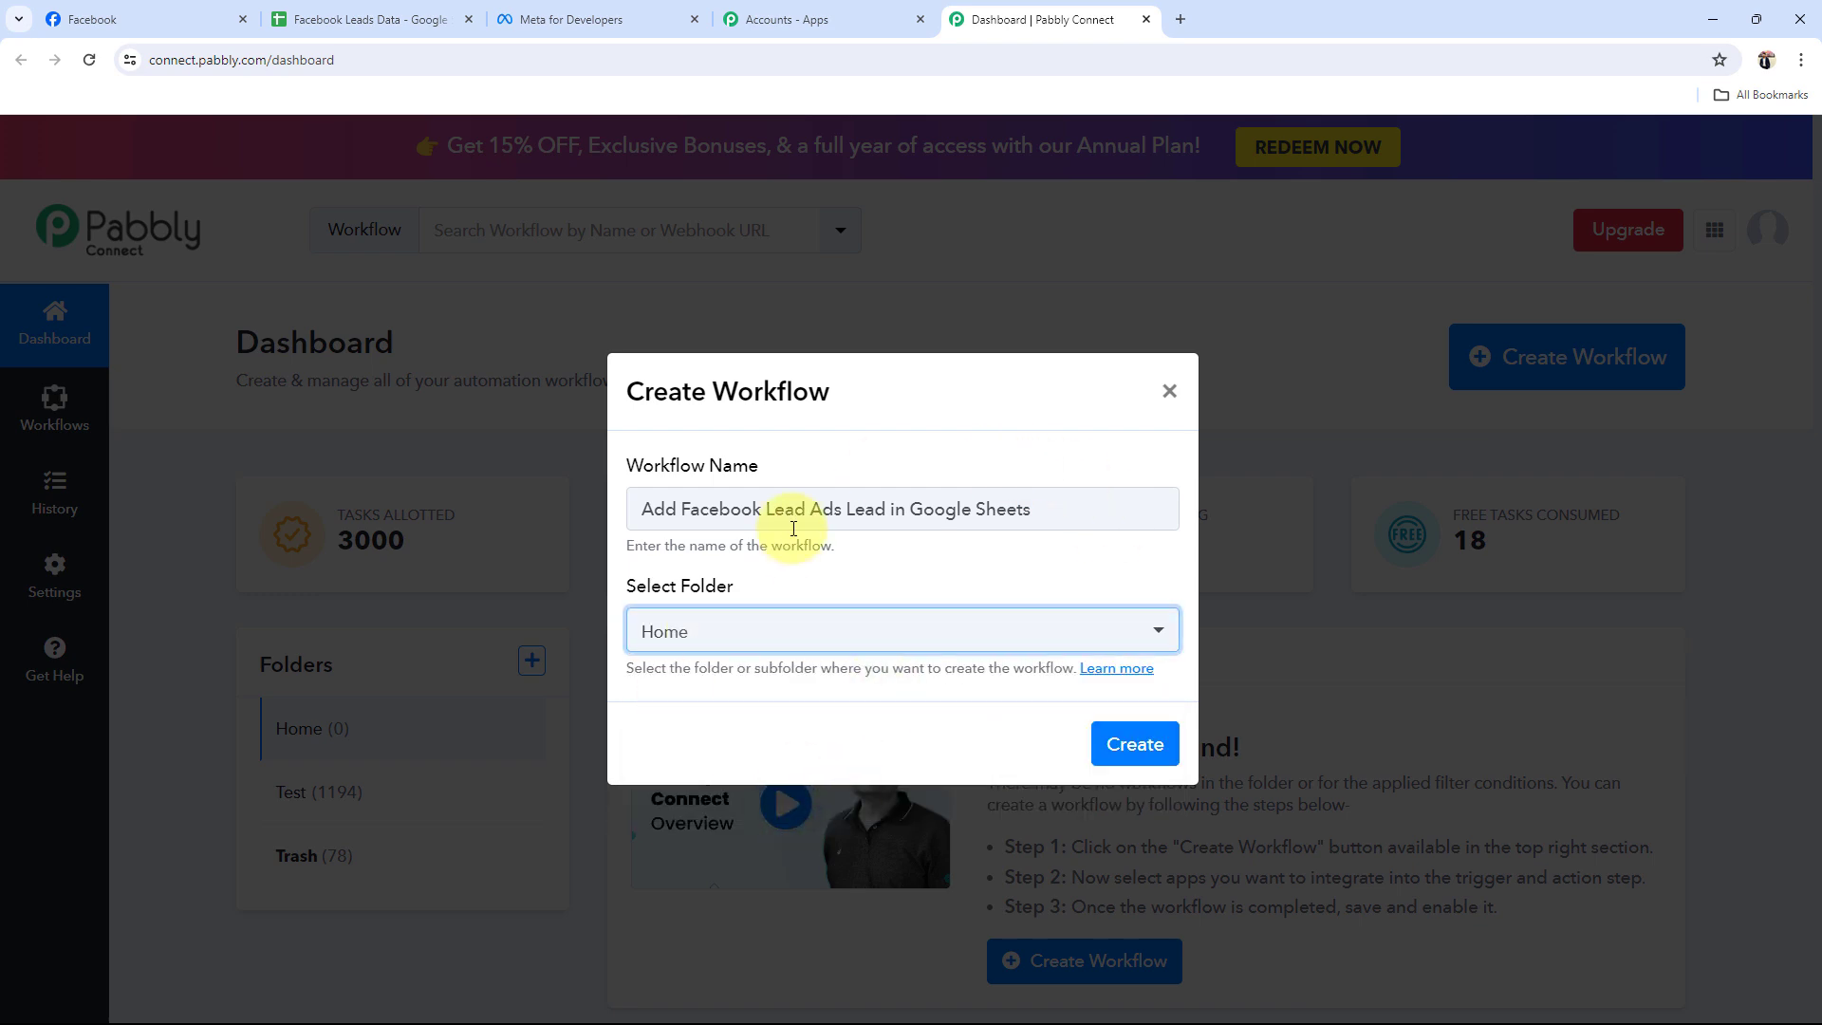
pyautogui.click(1131, 743)
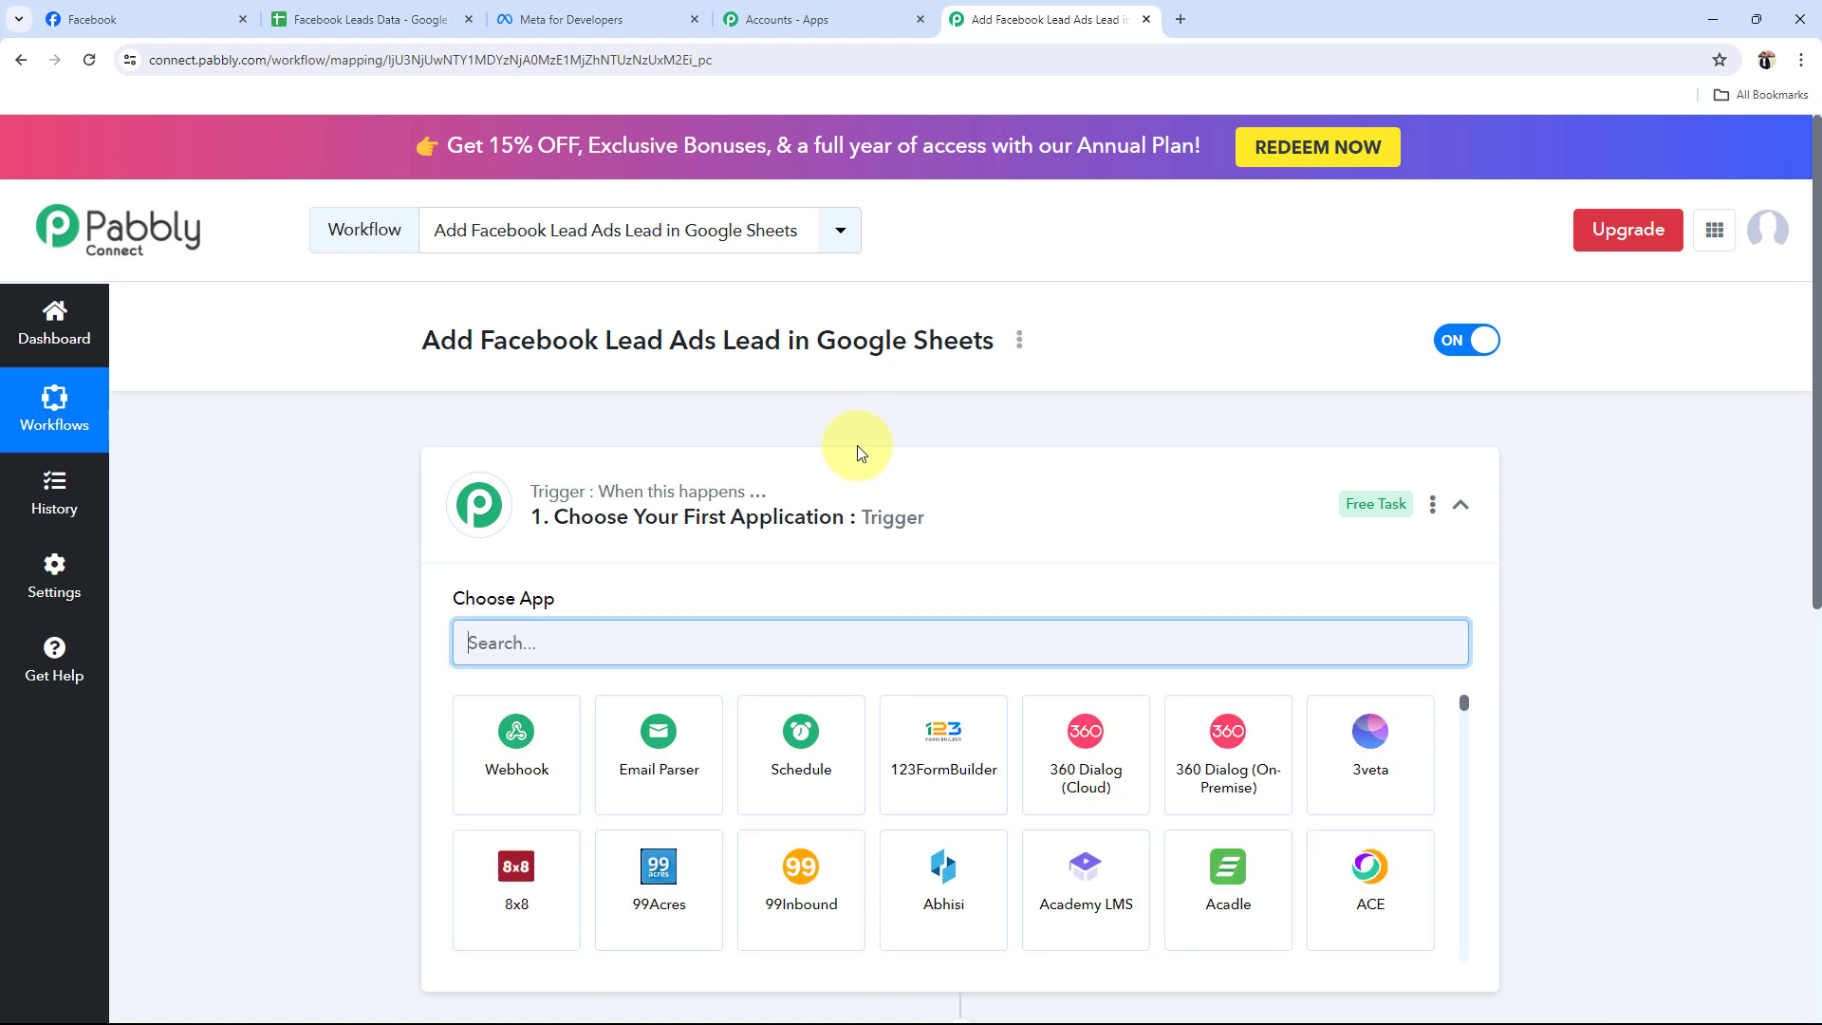
pyautogui.click(964, 521)
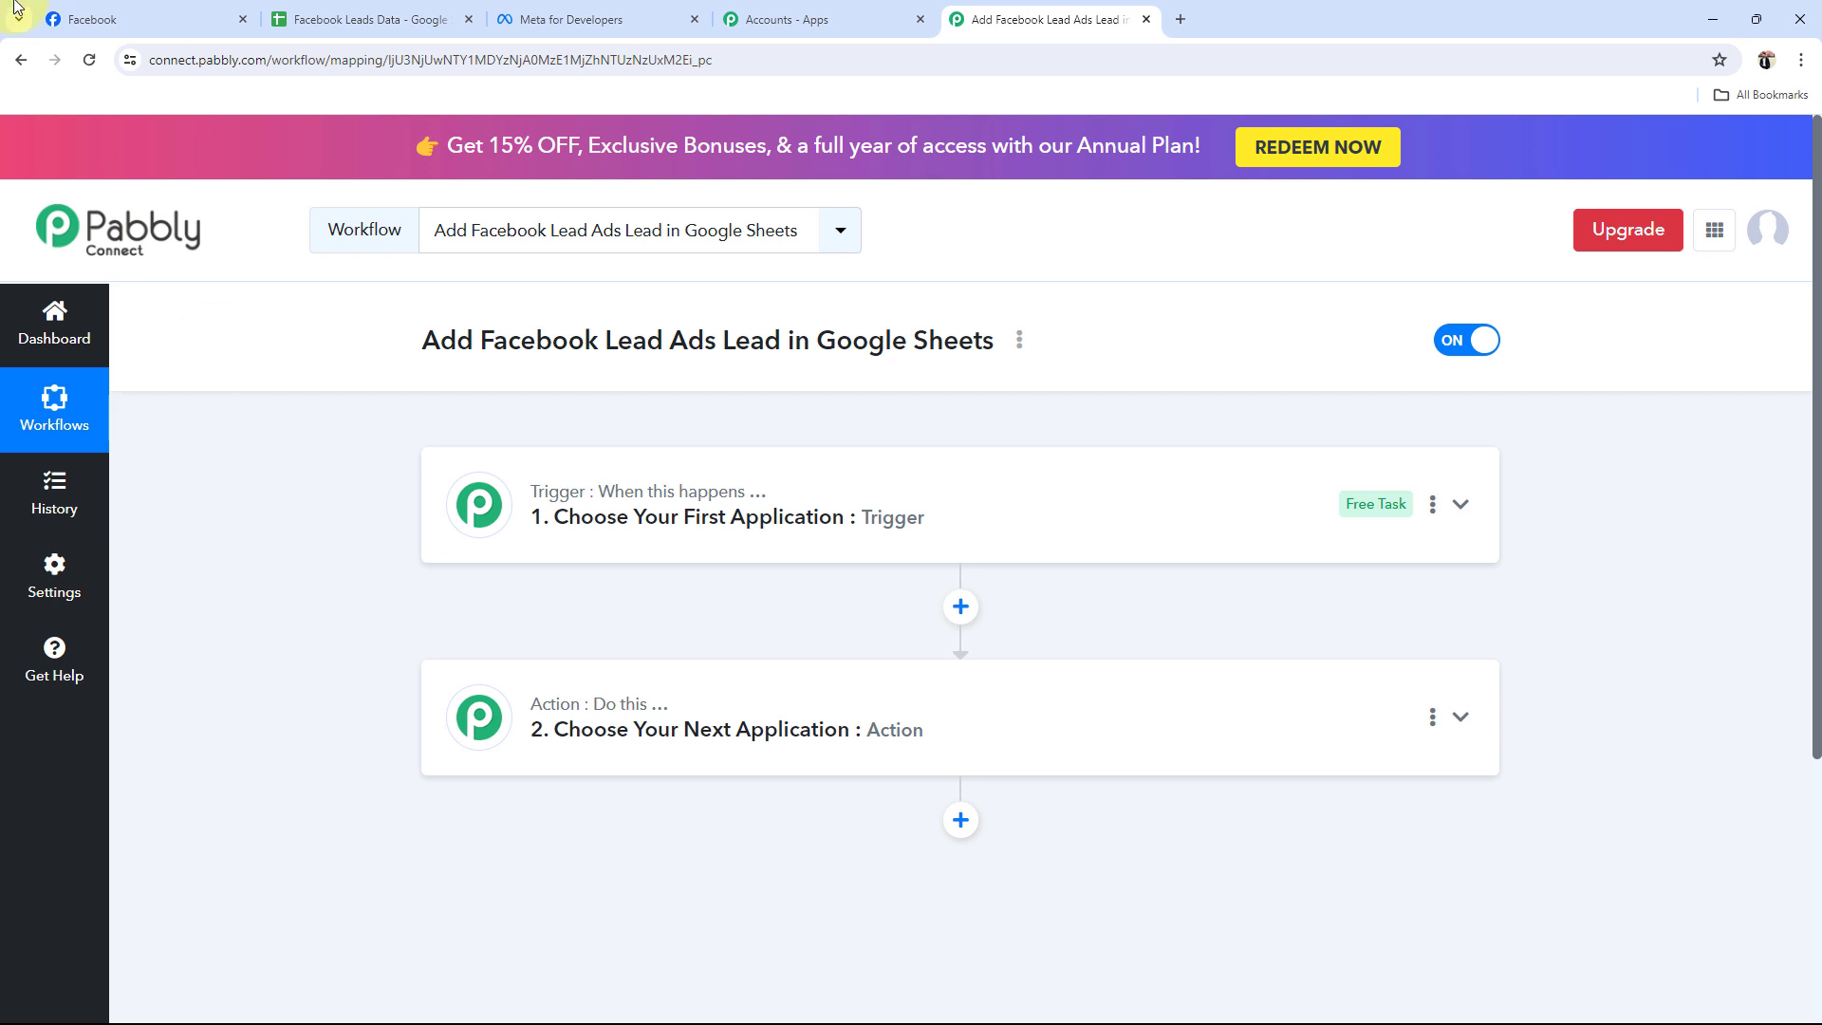
# Review the Facebook pages list and the Name, Email and Contact Number columns of the Facebook Leads Data sheet, and return to the workflow.
pyautogui.click(66, 19)
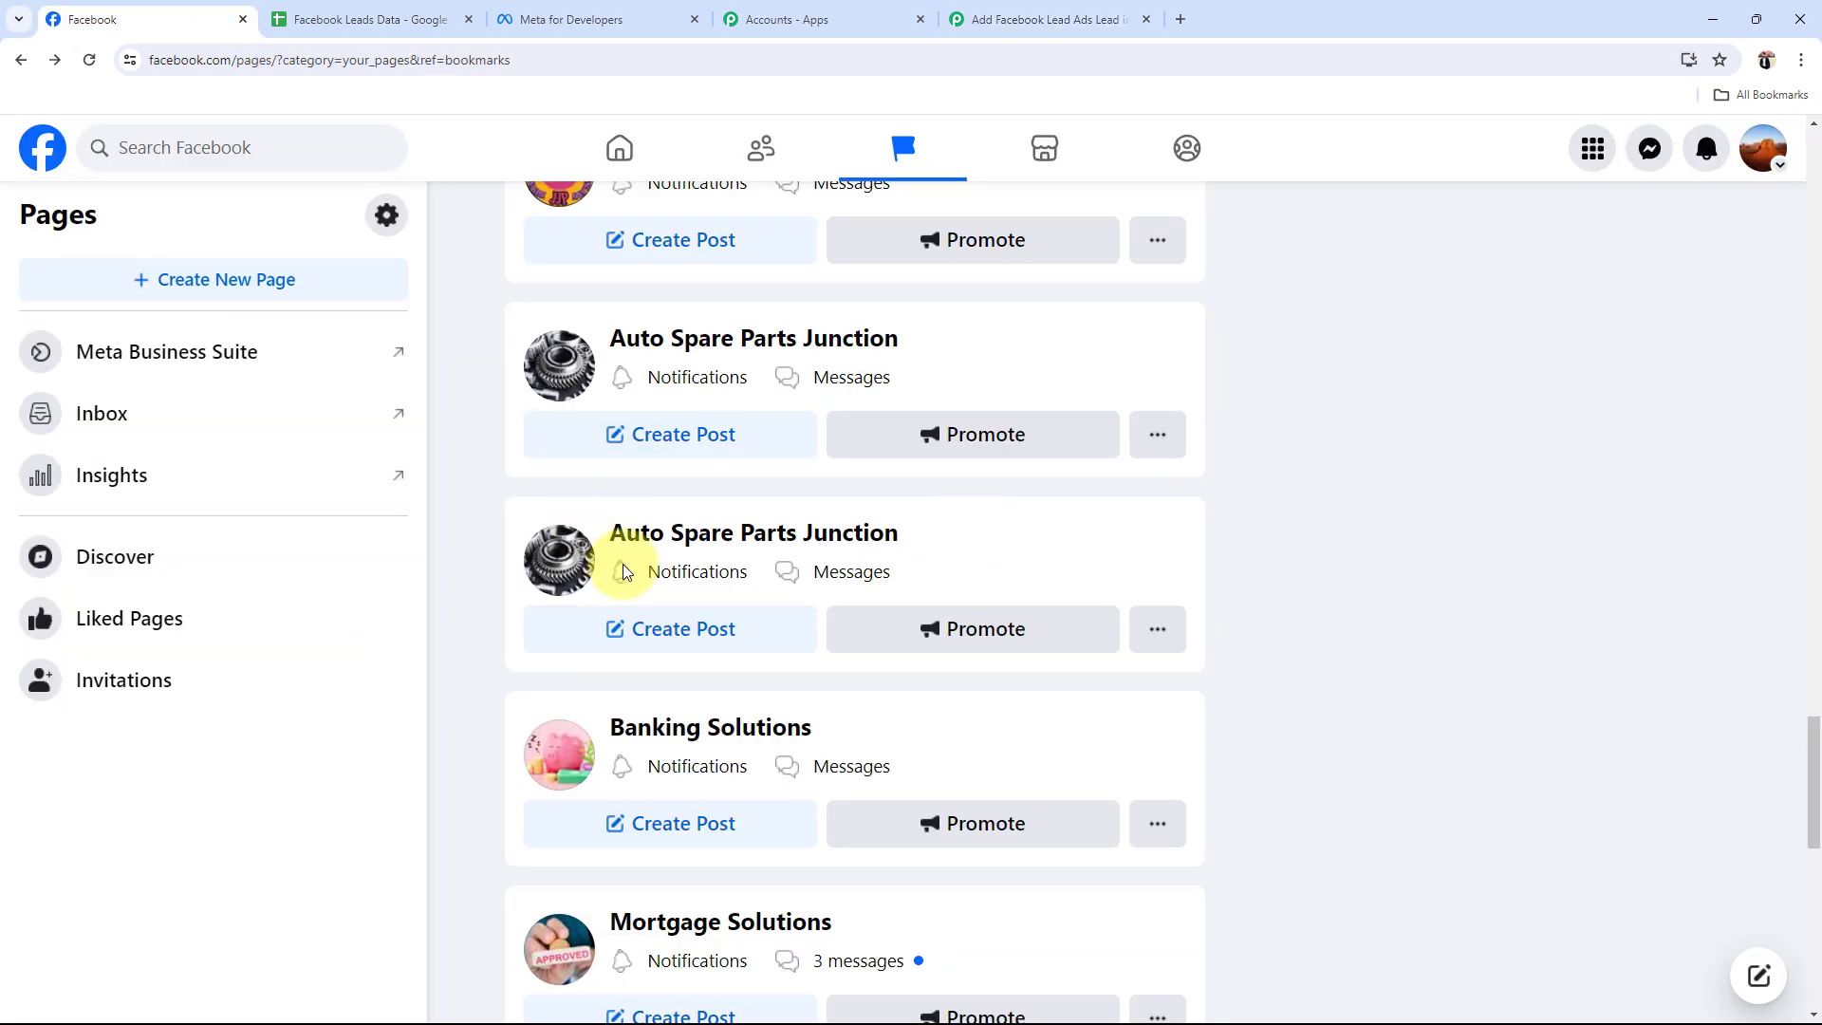
pyautogui.click(333, 19)
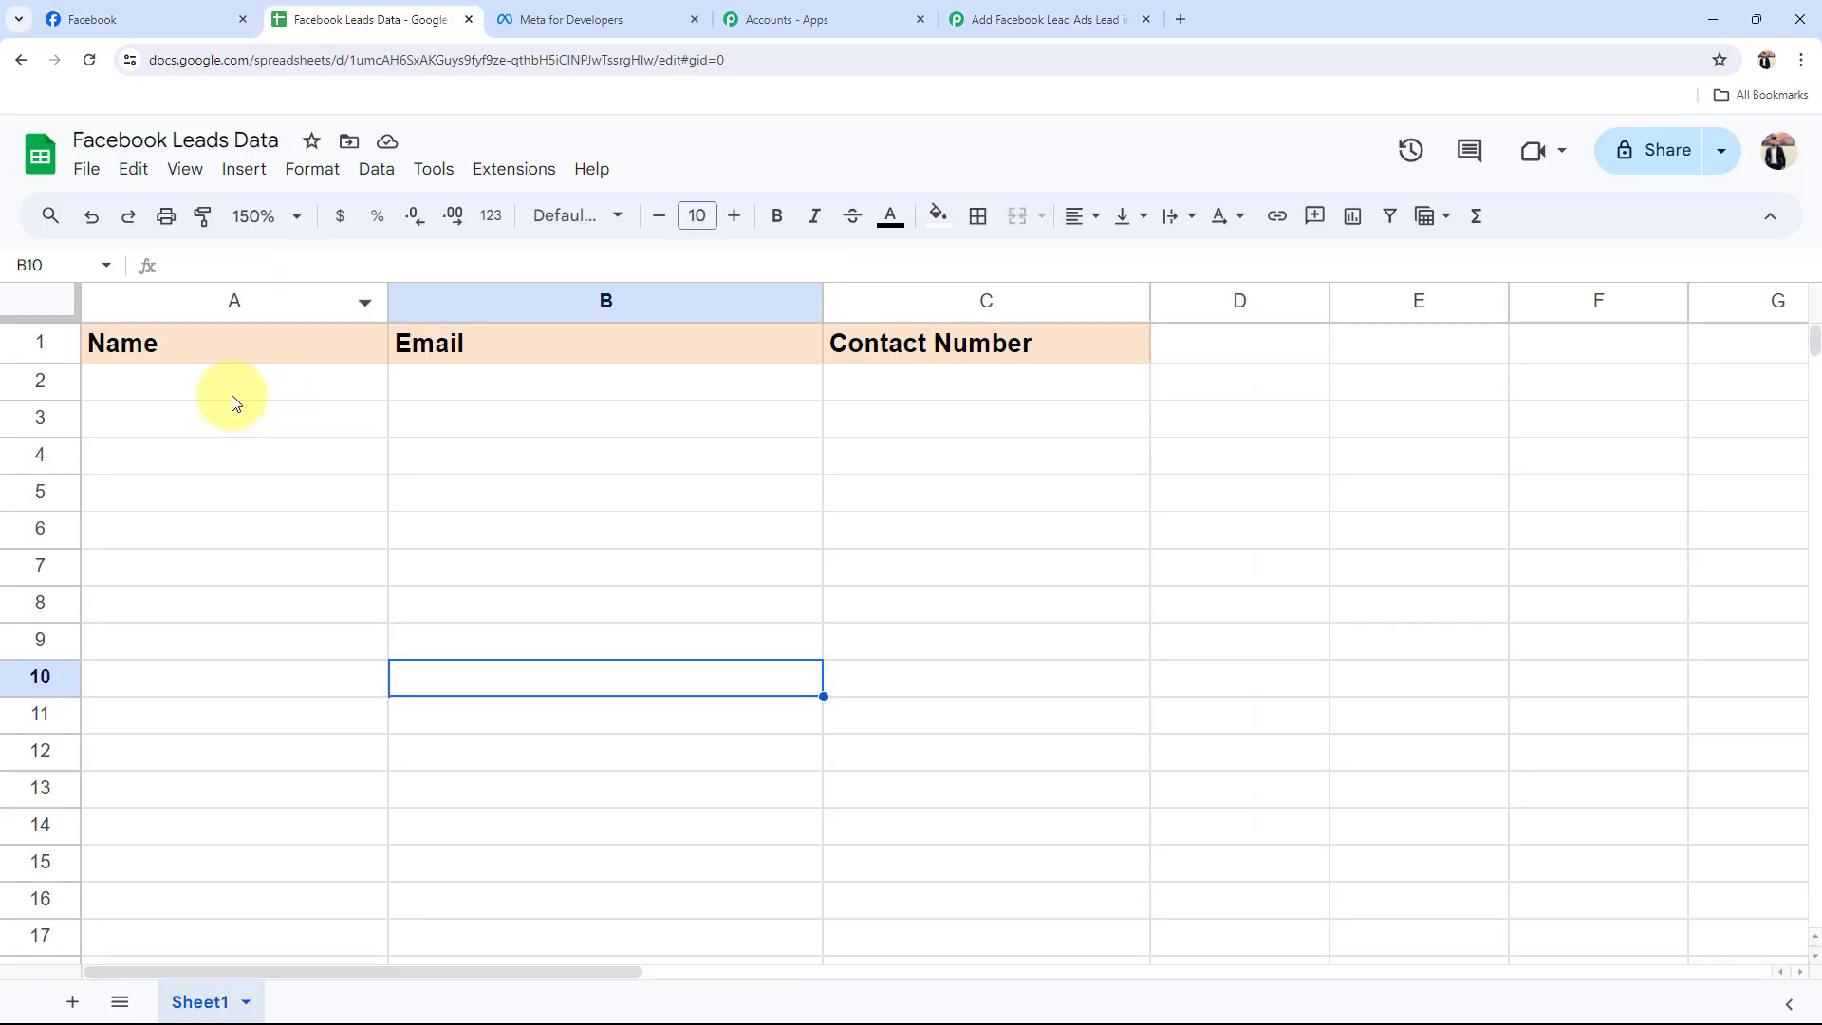
pyautogui.click(166, 384)
pyautogui.click(746, 382)
pyautogui.click(919, 382)
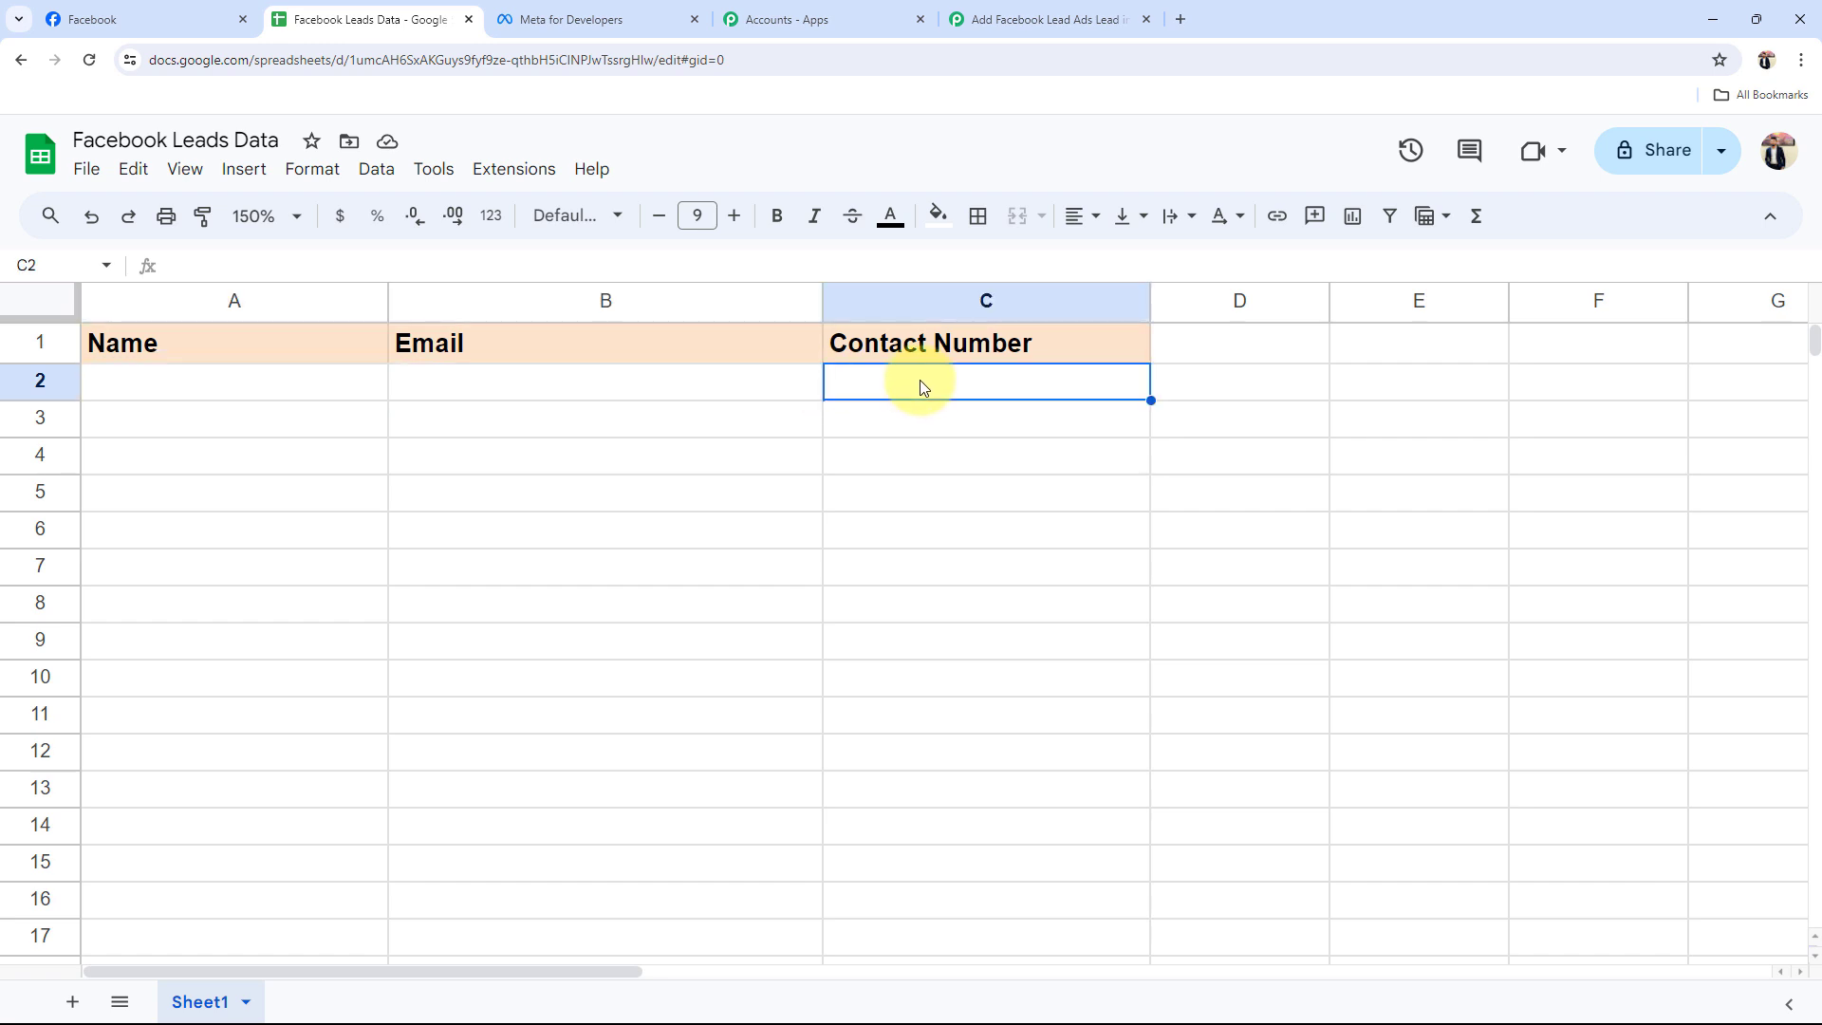
pyautogui.click(1029, 19)
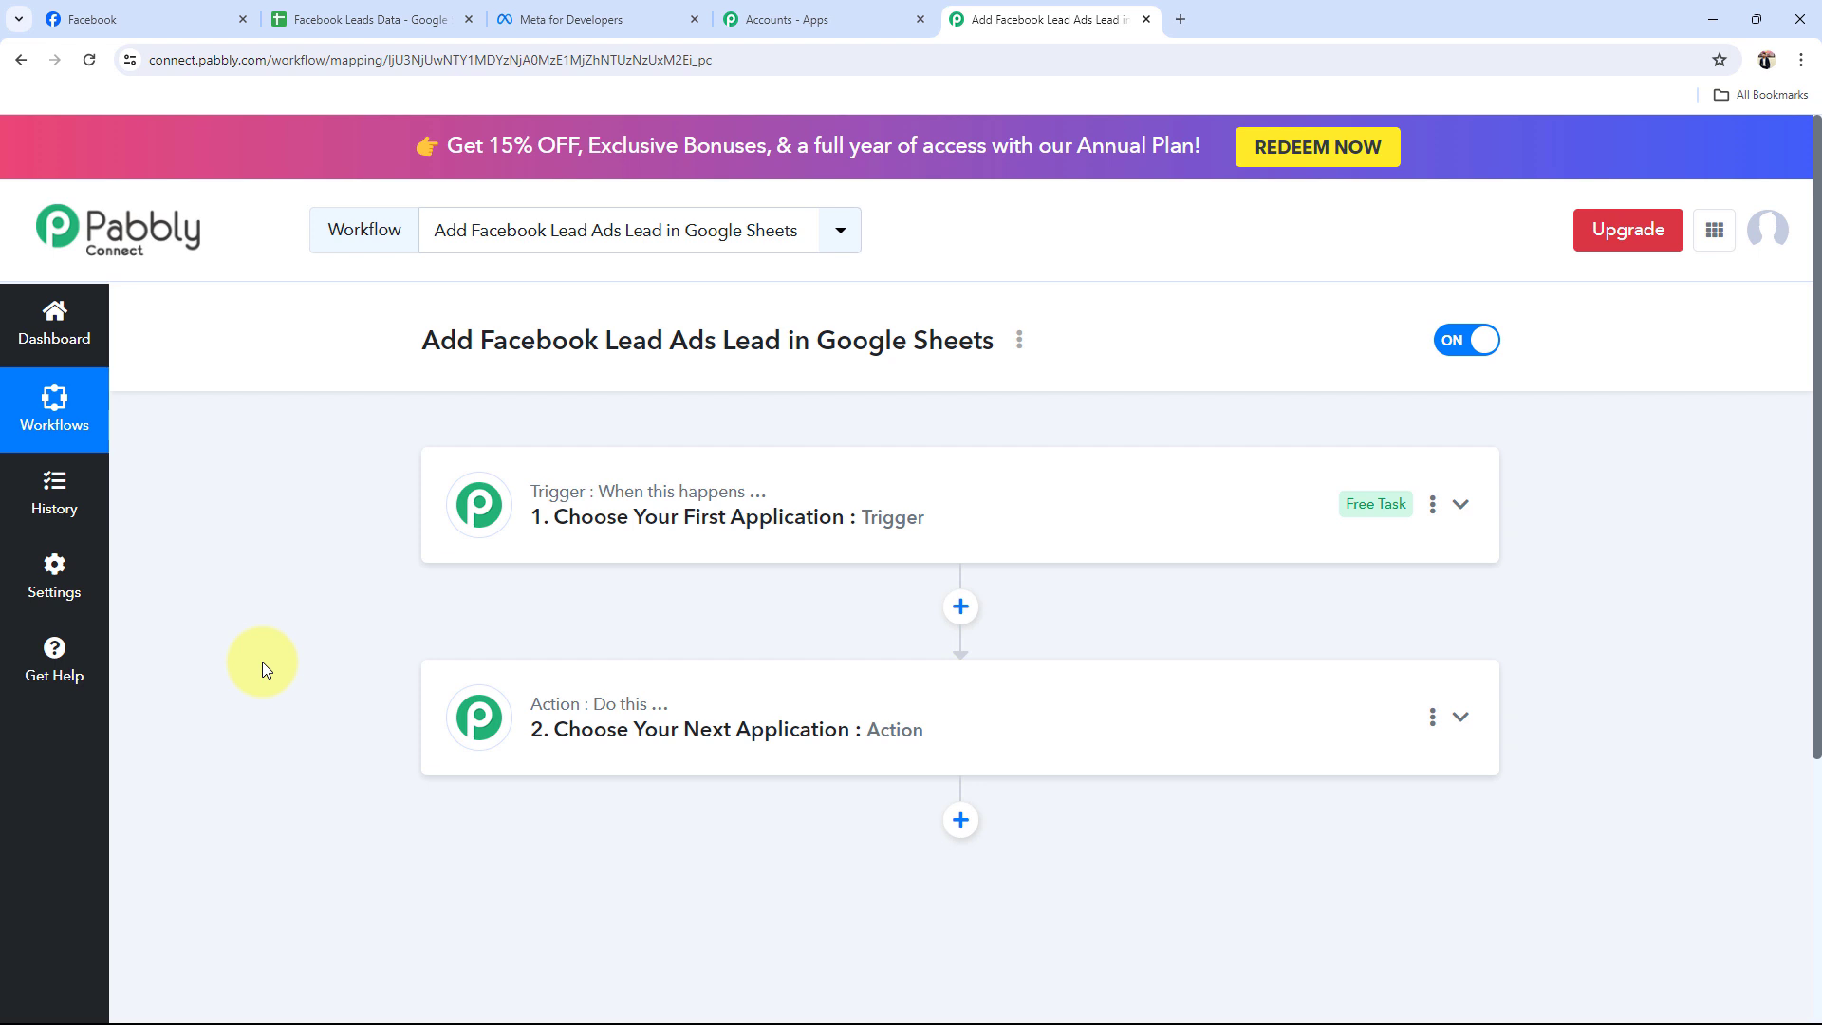
# View the Auto Spare Parts Junction page on Facebook and examine the rows for leads in the Facebook Leads Data sheet.
pyautogui.click(159, 17)
pyautogui.click(638, 343)
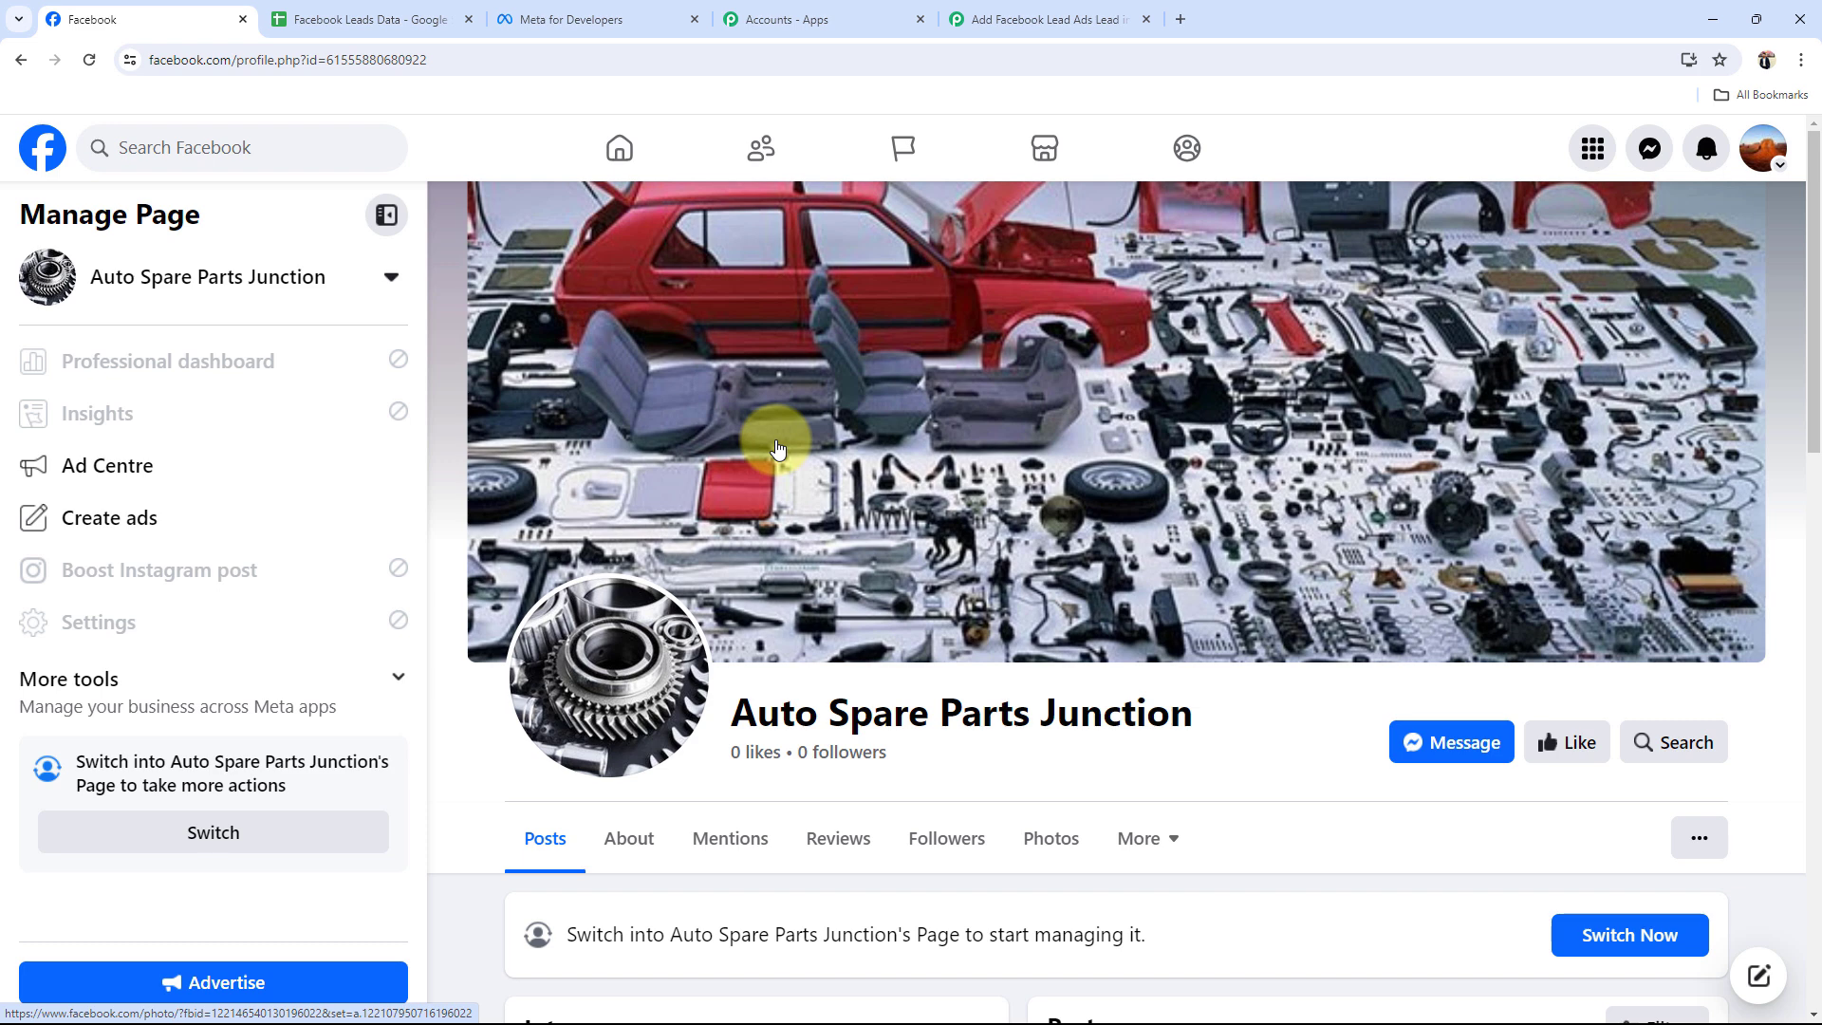
pyautogui.click(370, 19)
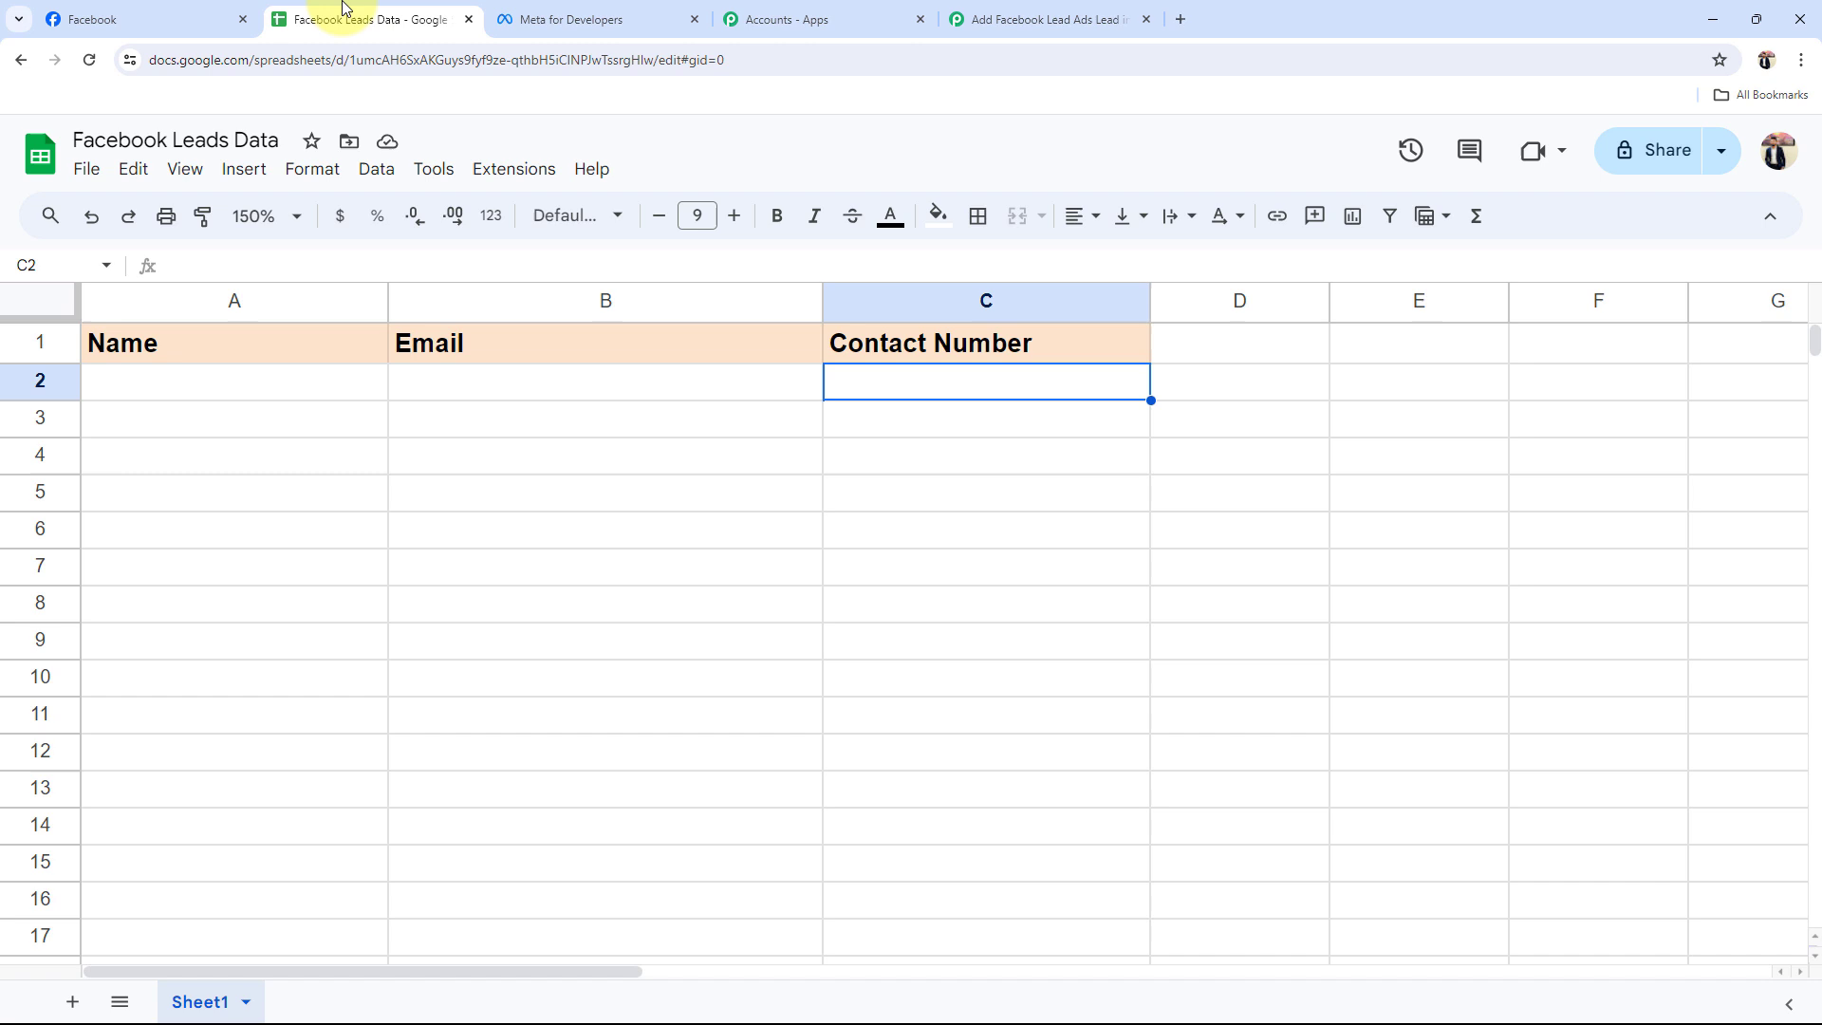
pyautogui.click(233, 378)
pyautogui.click(225, 458)
pyautogui.click(219, 563)
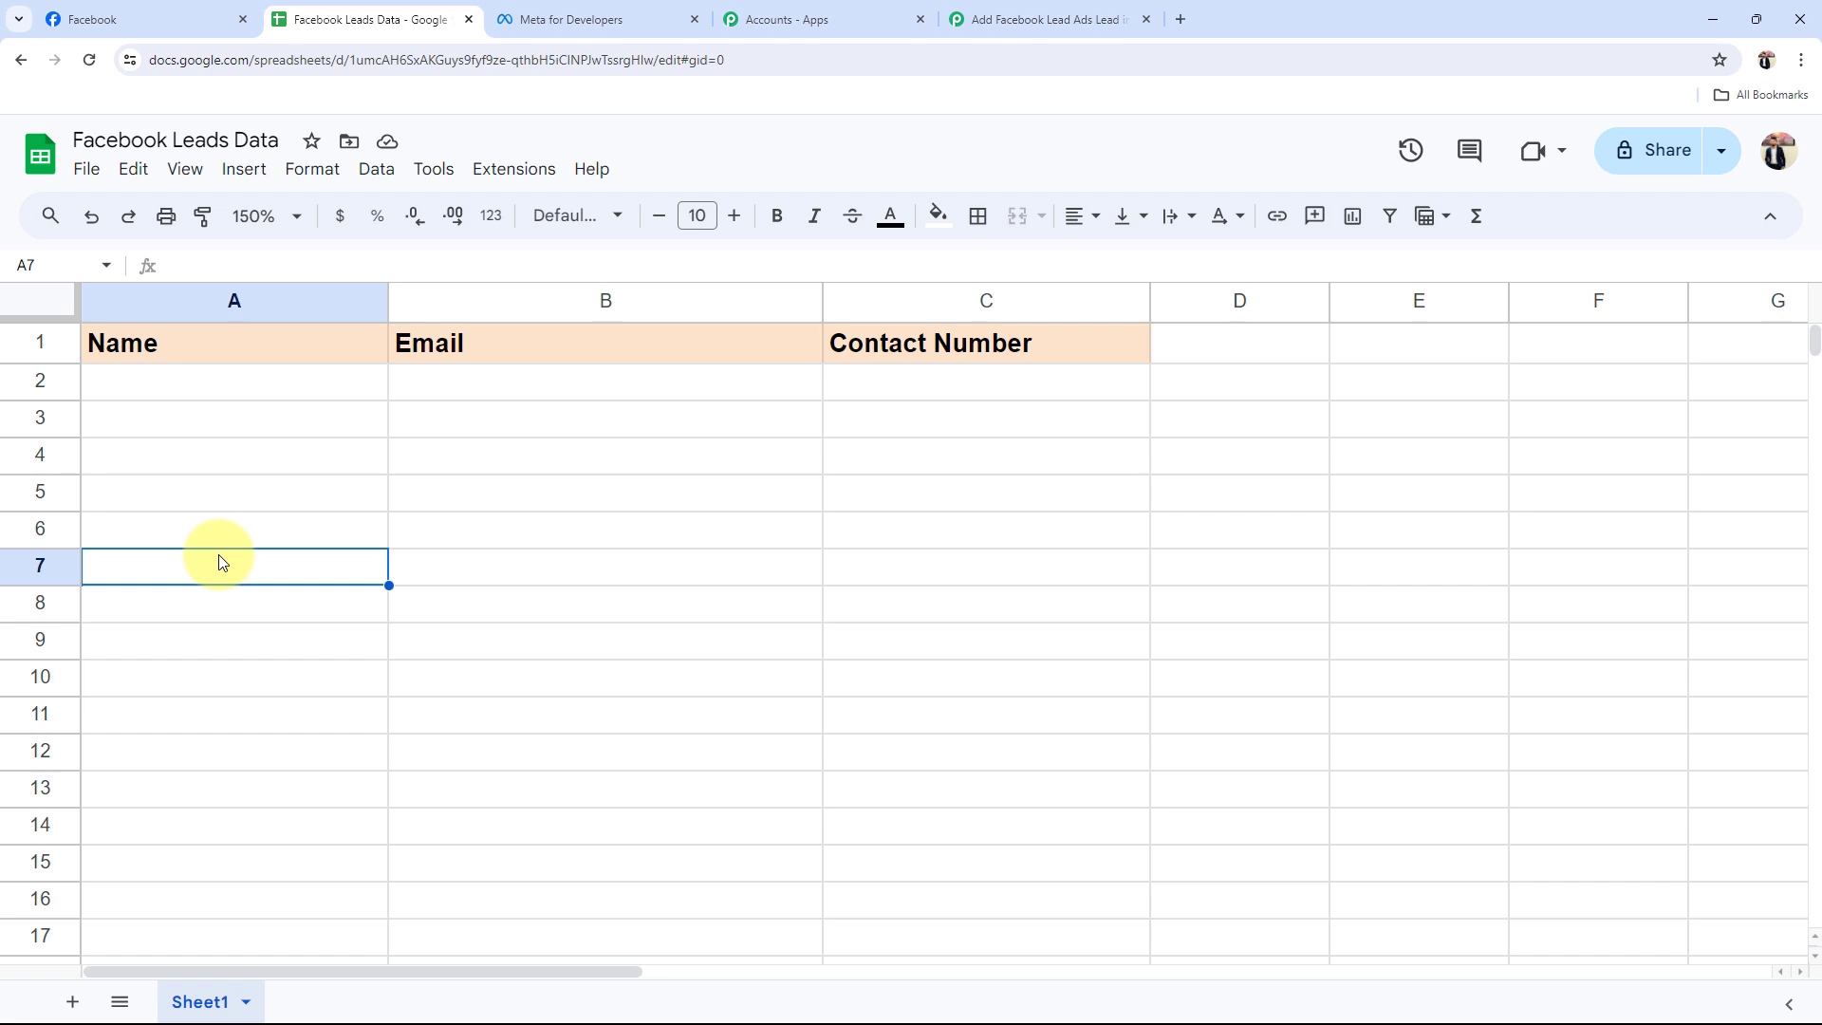
pyautogui.click(211, 17)
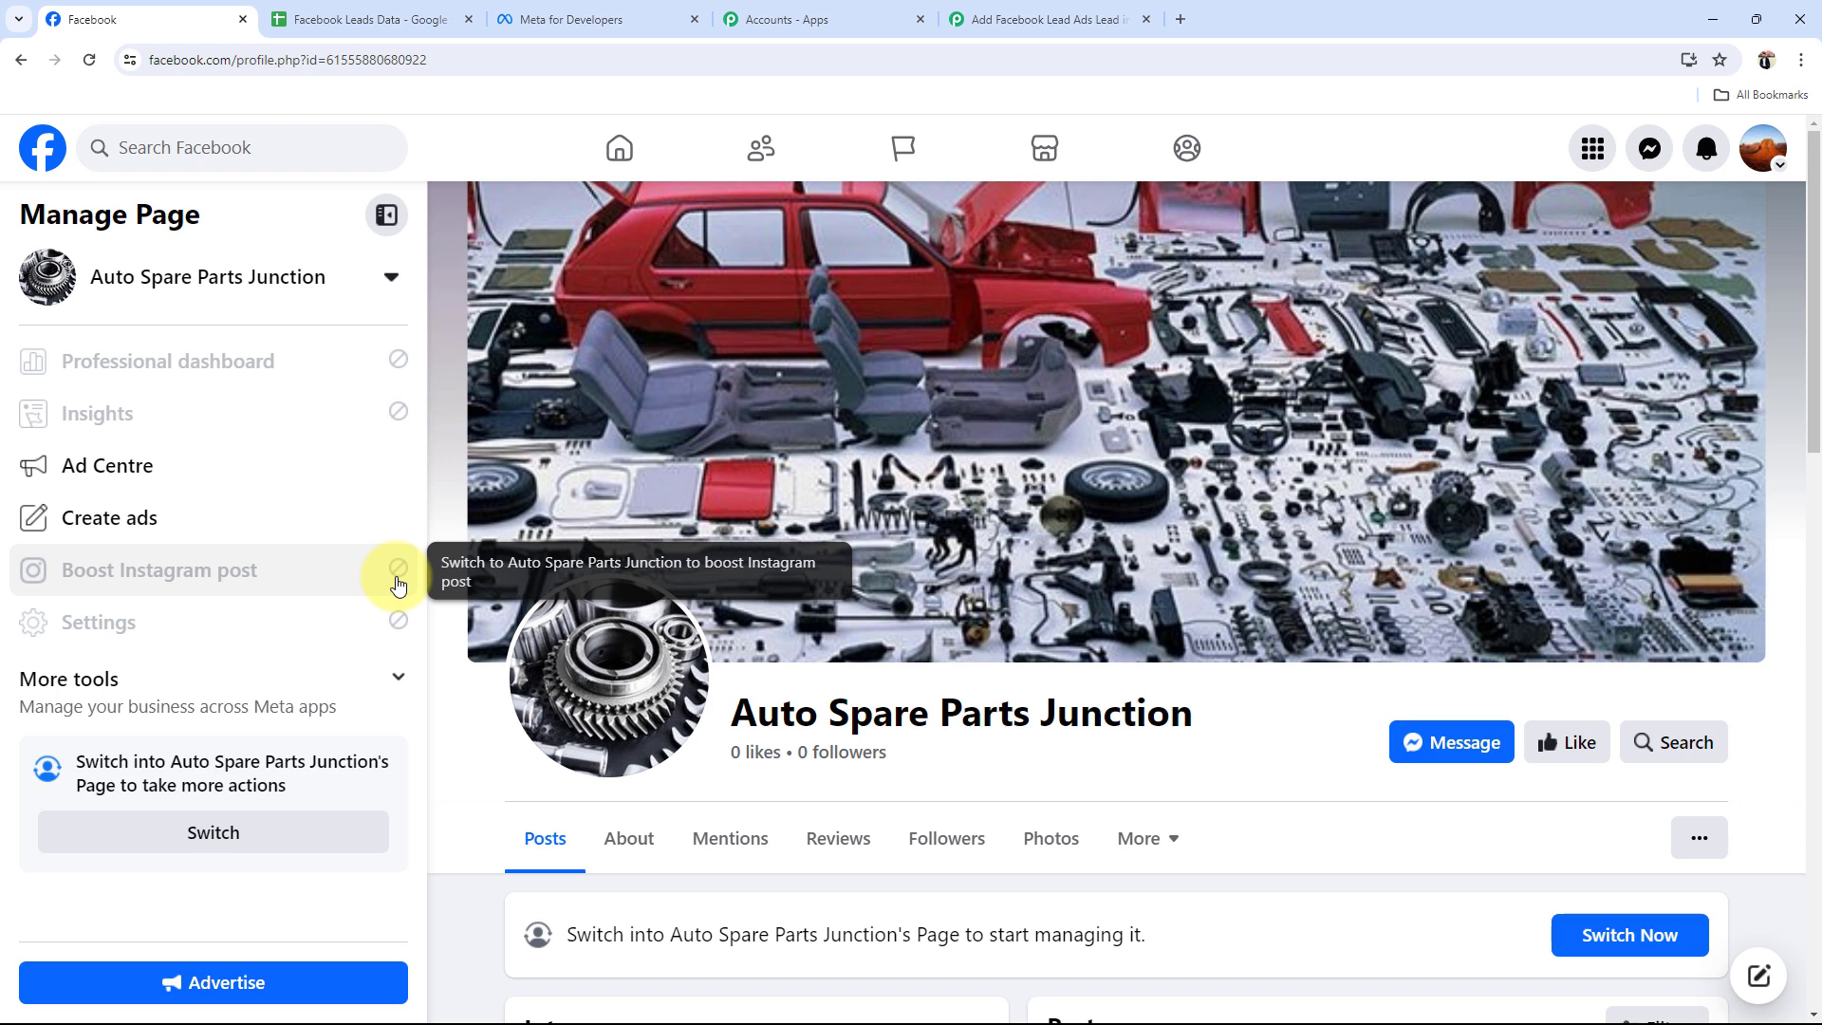
pyautogui.click(380, 19)
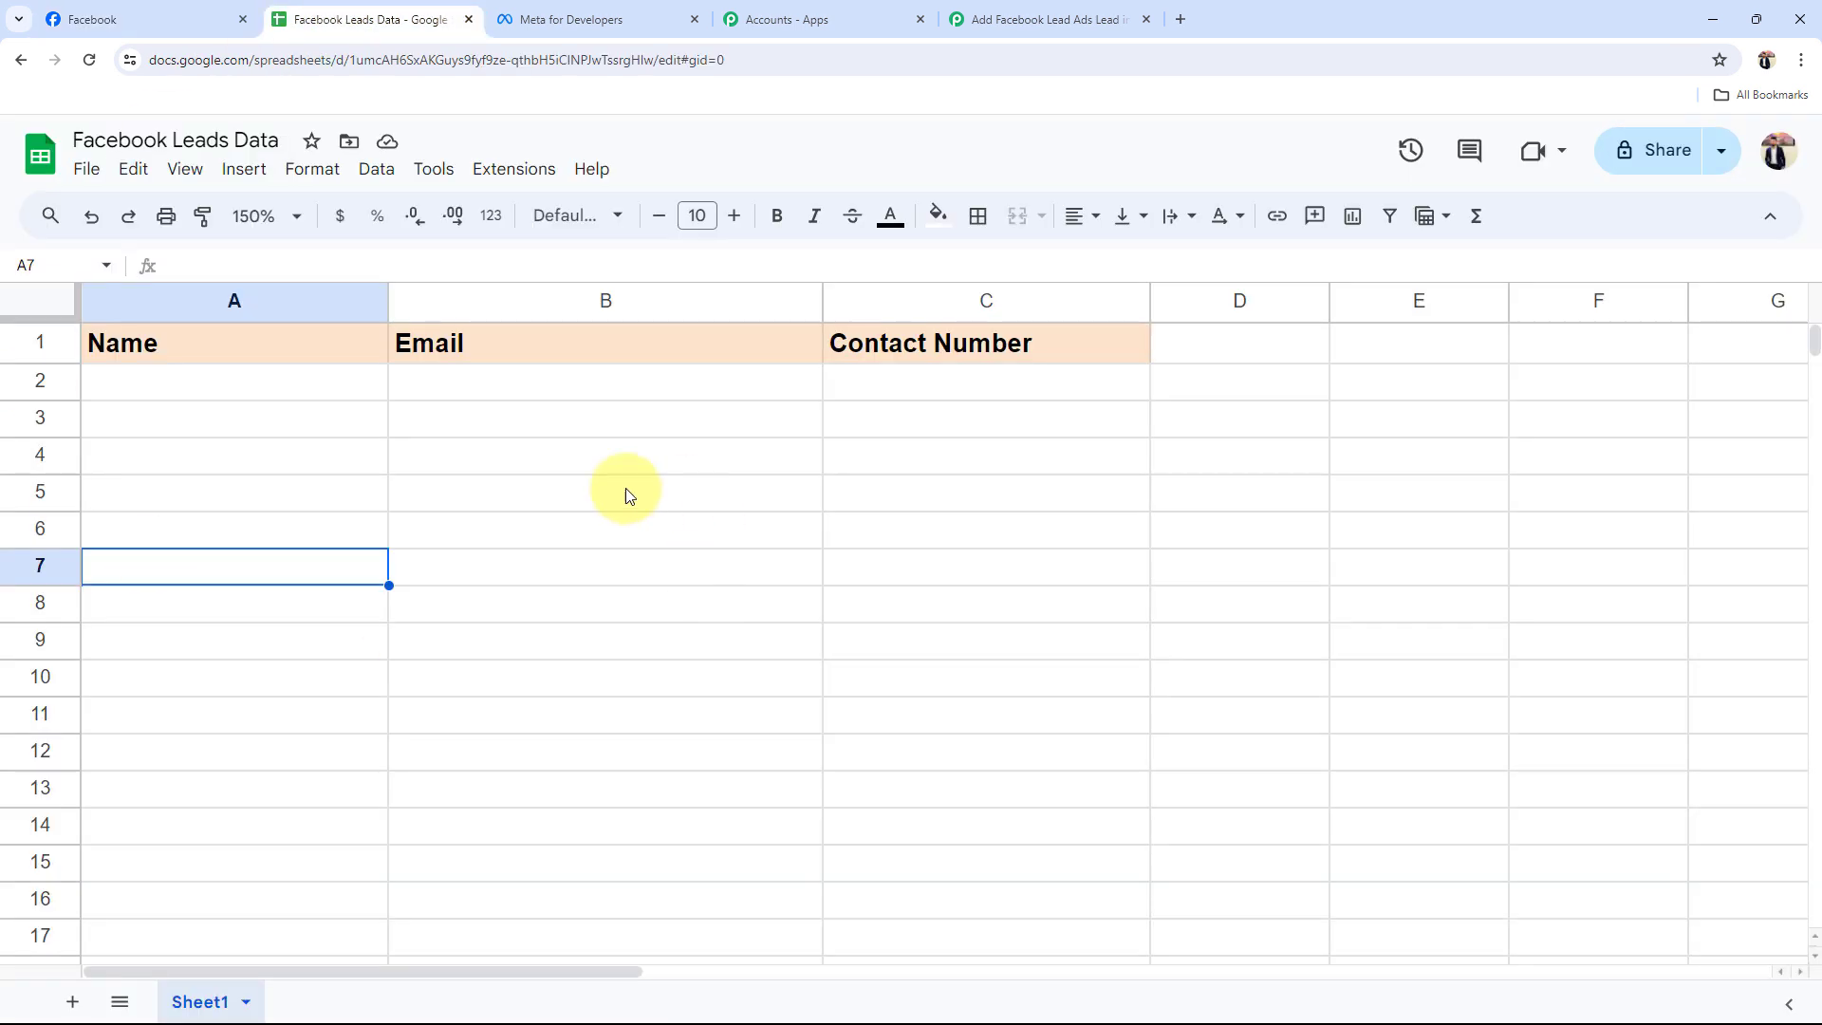
# Return to the Pabbly Connect workflow and set its trigger to Facebook Lead Ads with the New Lead (Instant) event.
pyautogui.click(998, 20)
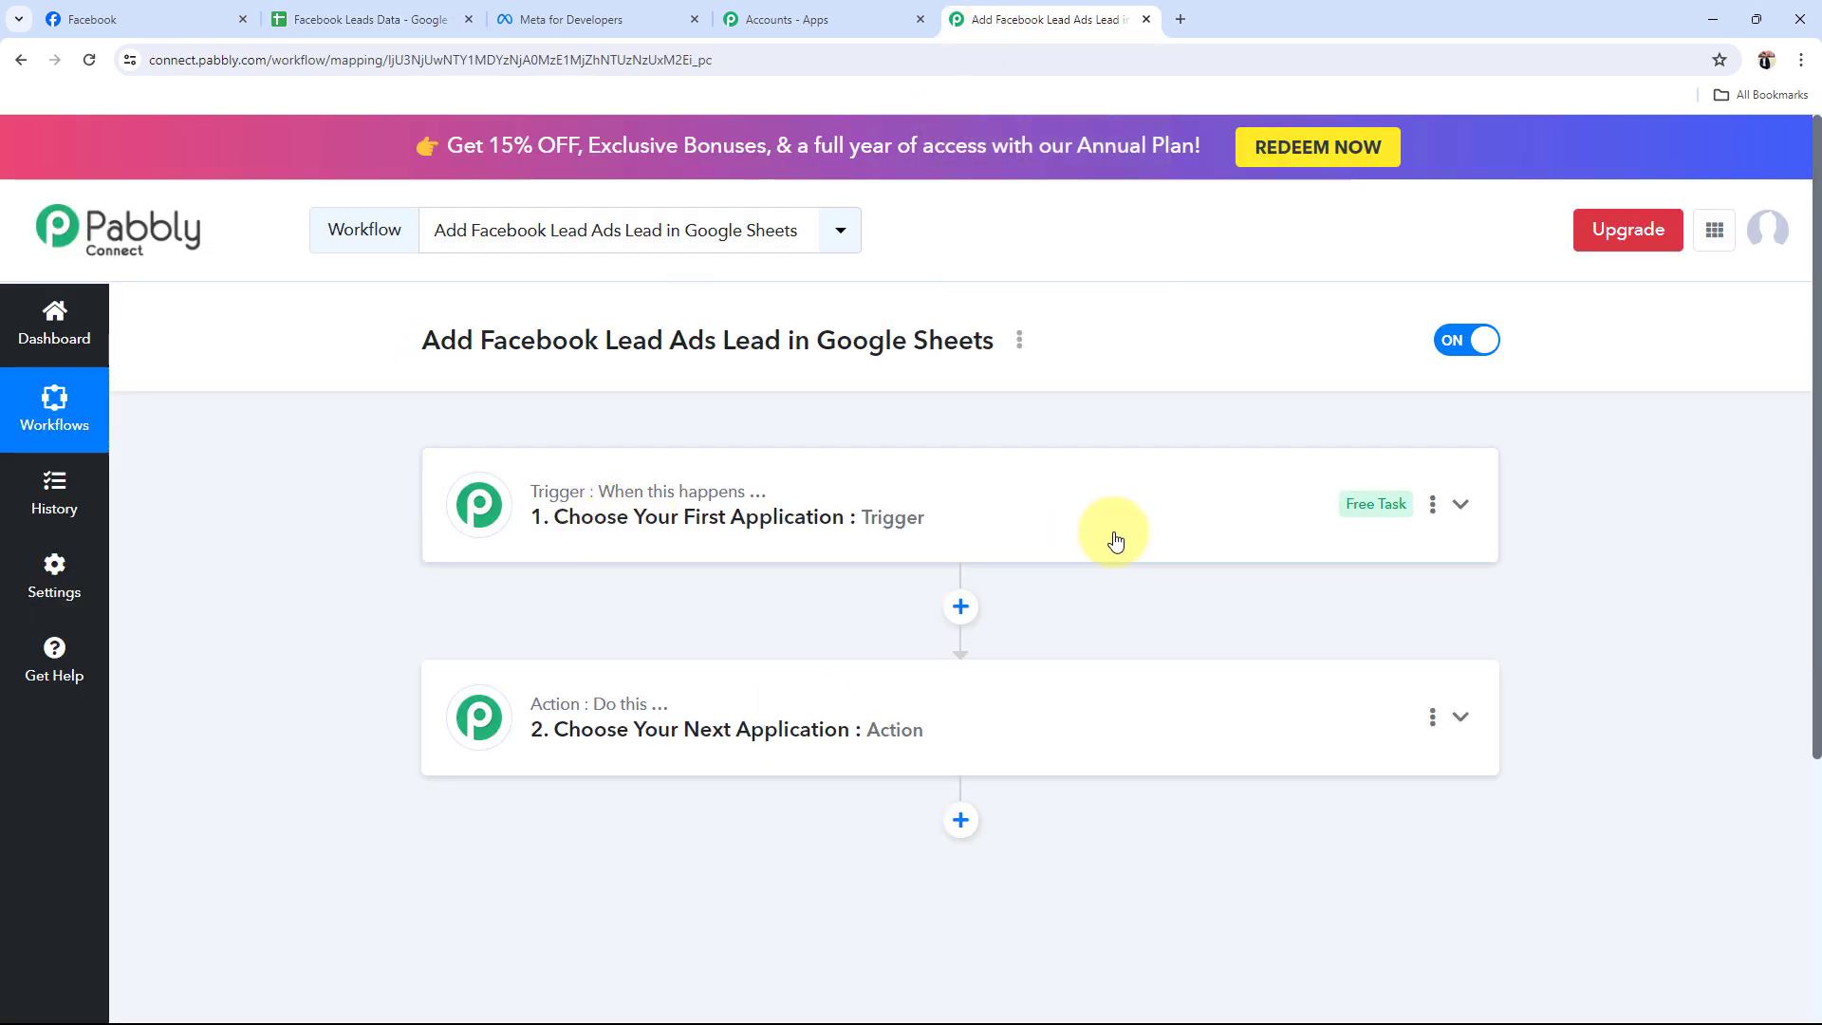
pyautogui.click(601, 521)
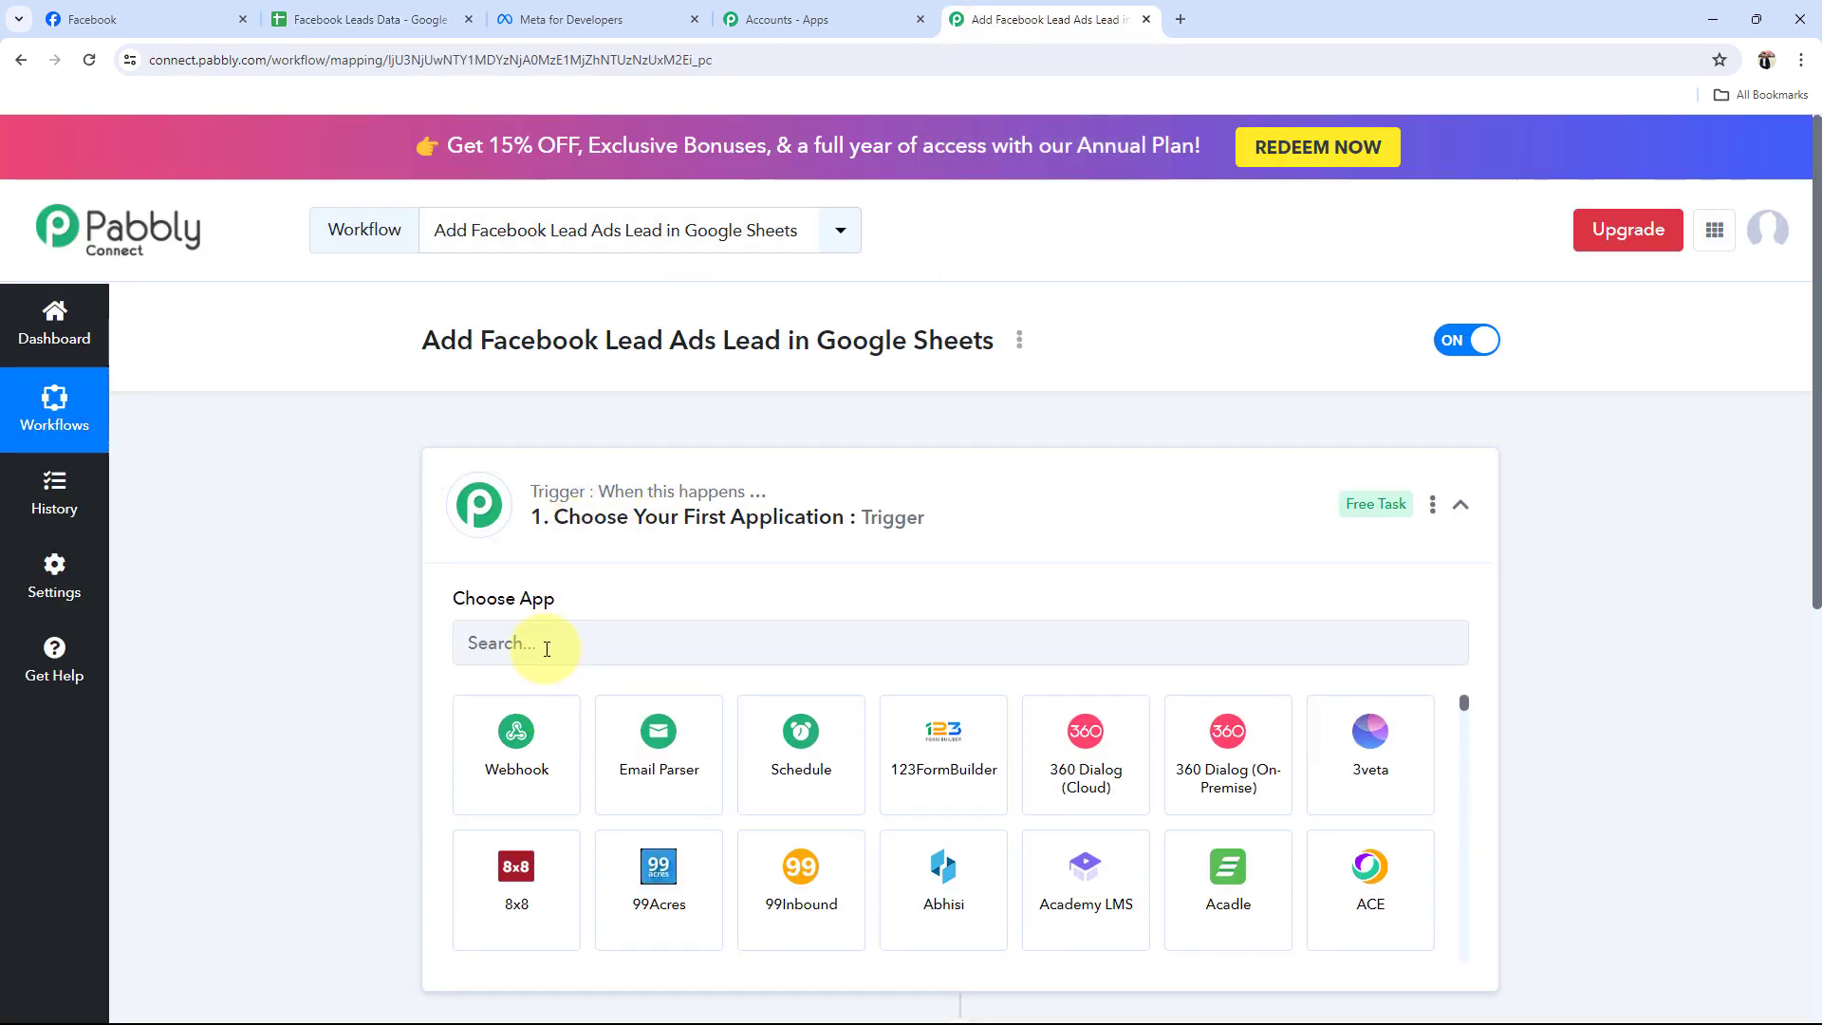
pyautogui.click(546, 649)
pyautogui.write('faceb')
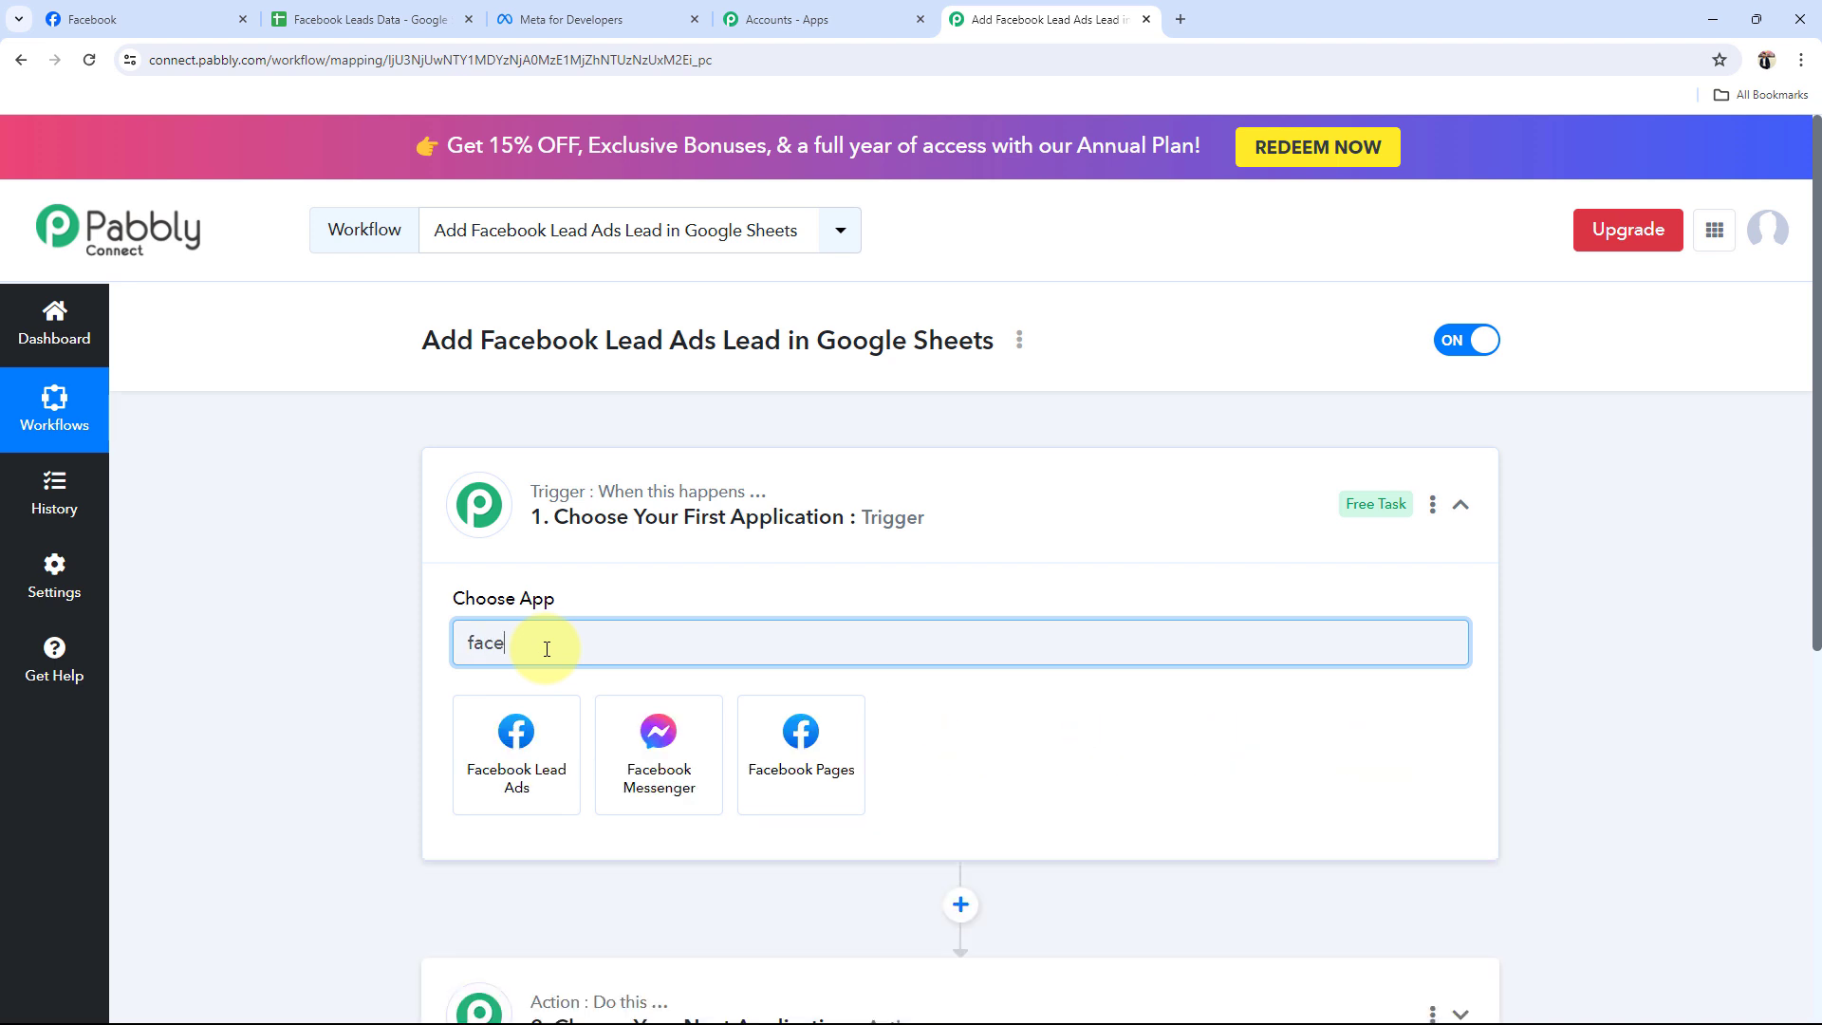
pyautogui.click(520, 744)
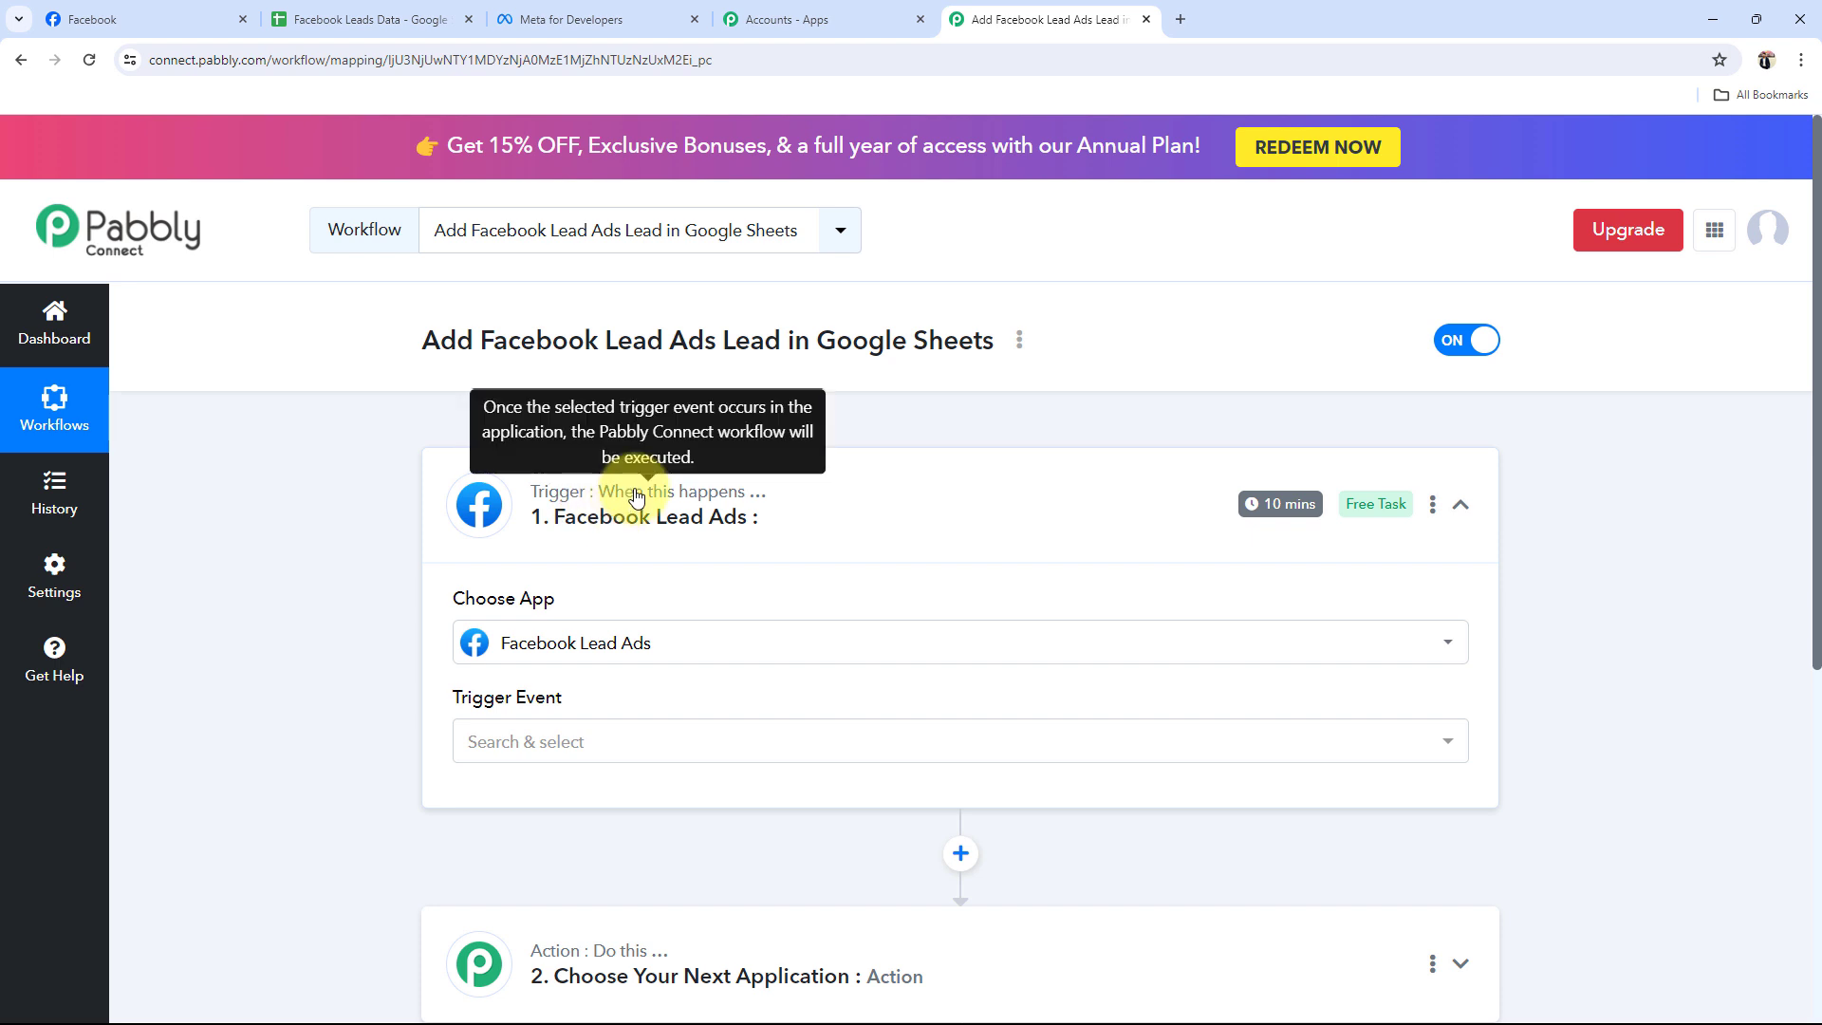
pyautogui.click(534, 740)
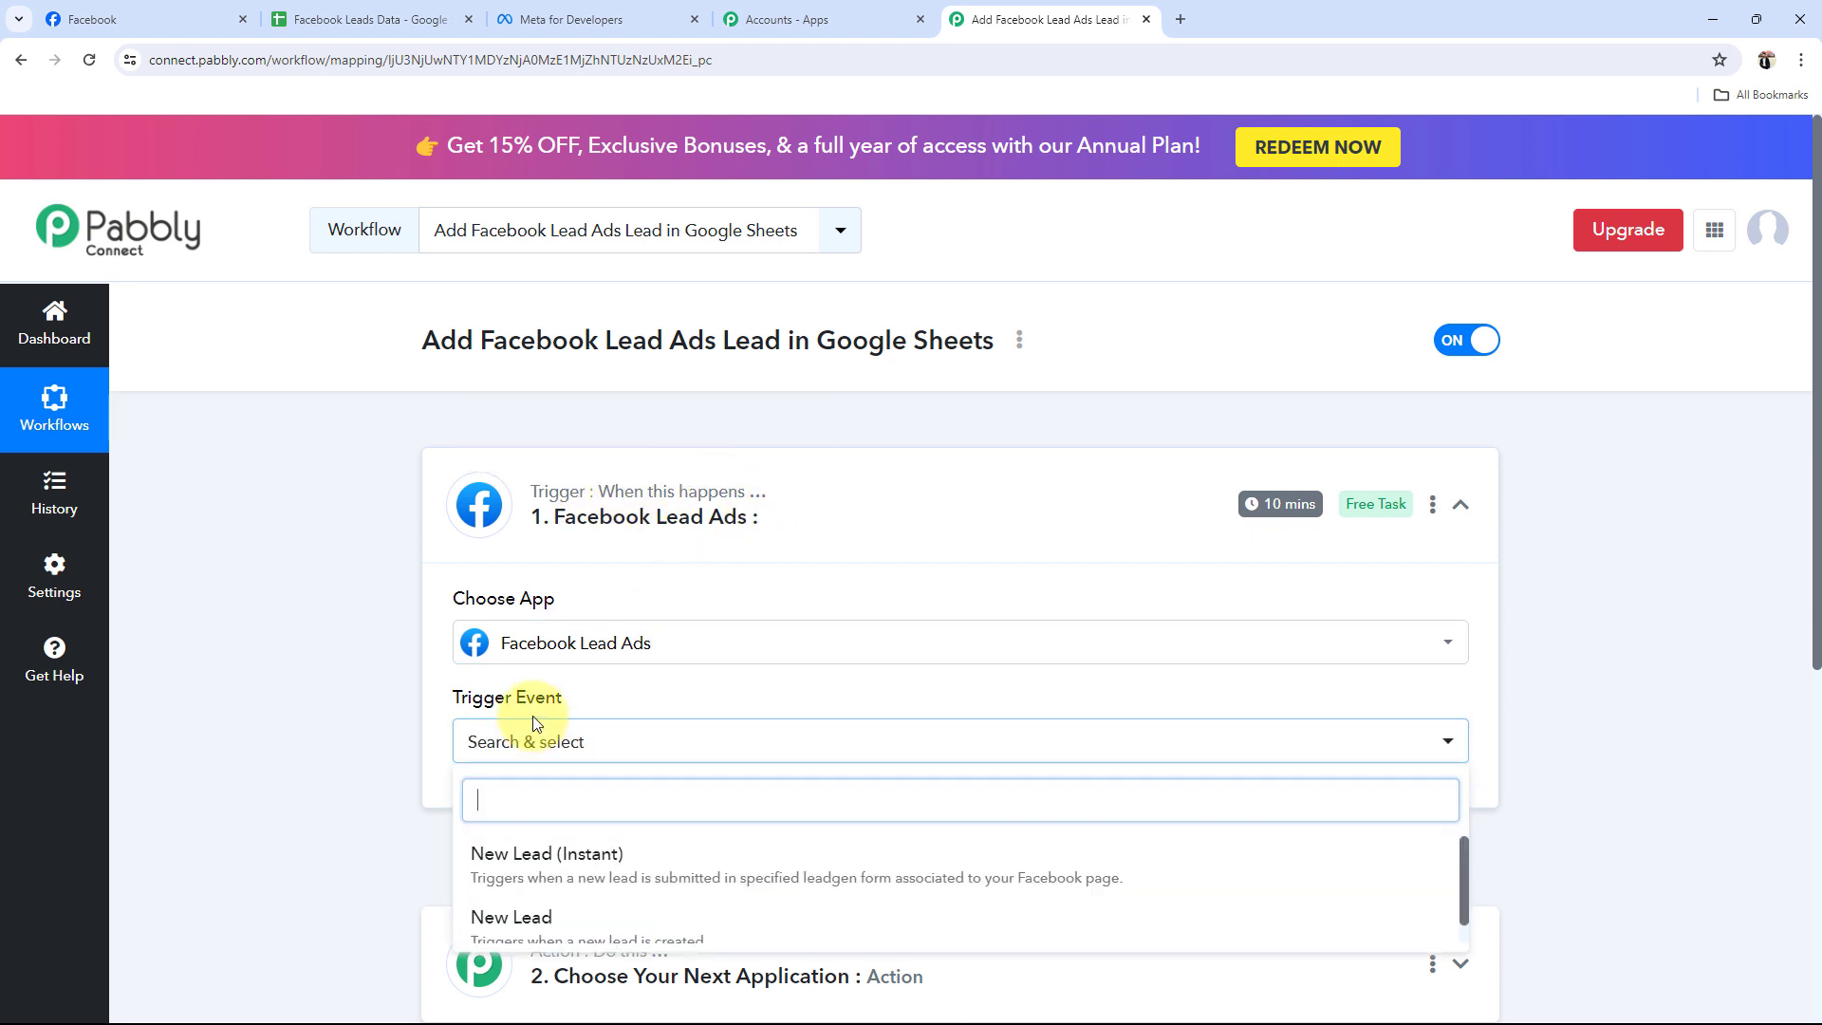
pyautogui.click(513, 845)
pyautogui.click(696, 536)
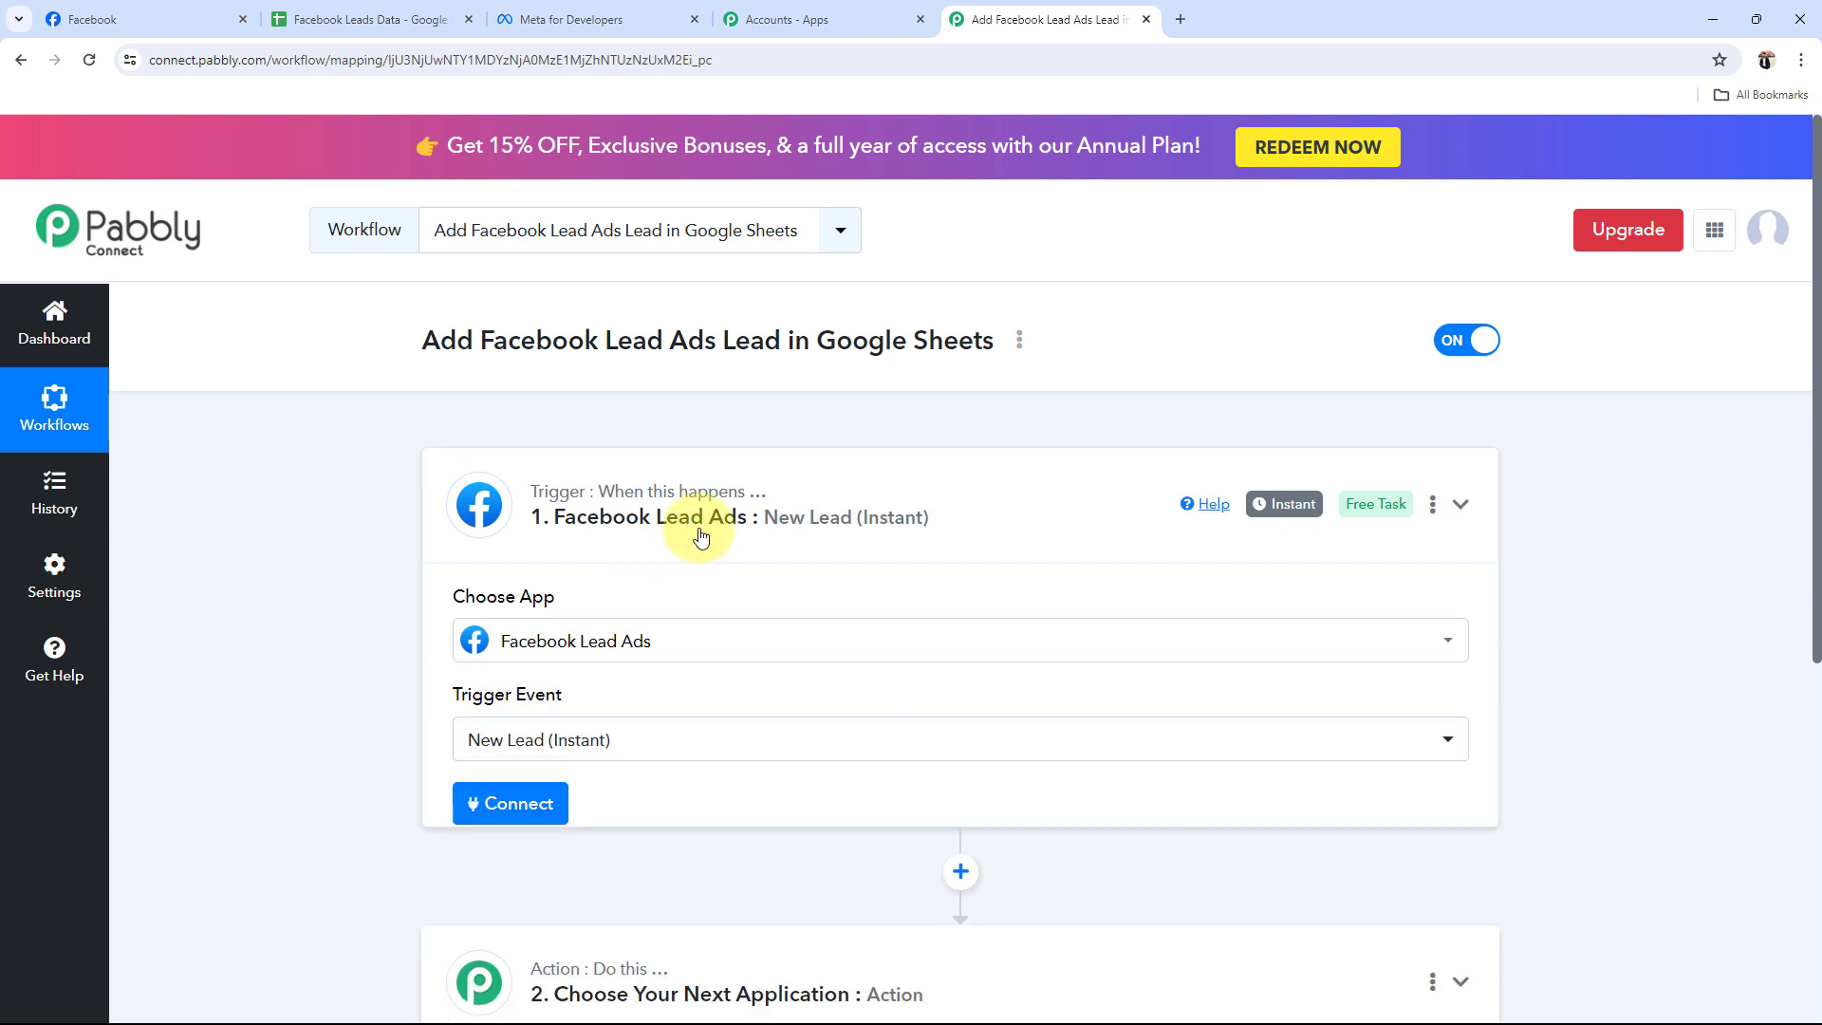
# Set the workflow's action to Google Sheets with the Add New Row event and collapse the action section.
pyautogui.click(534, 714)
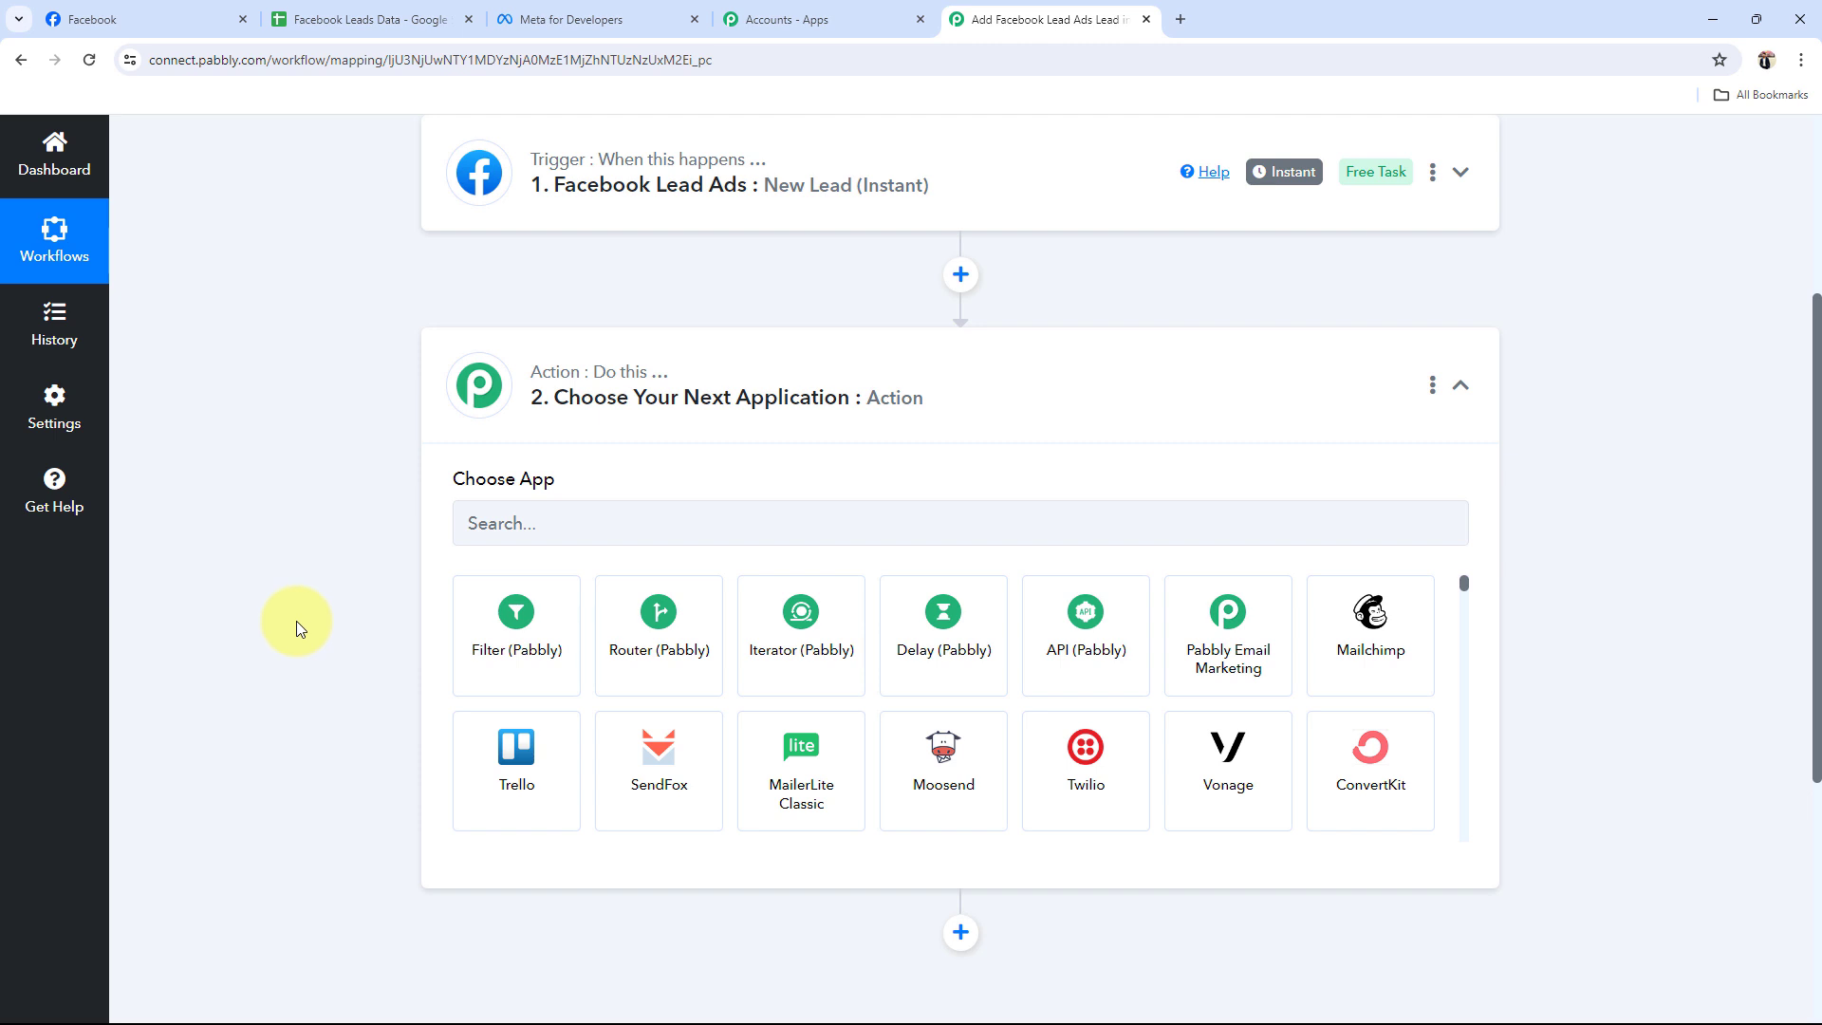
pyautogui.click(500, 524)
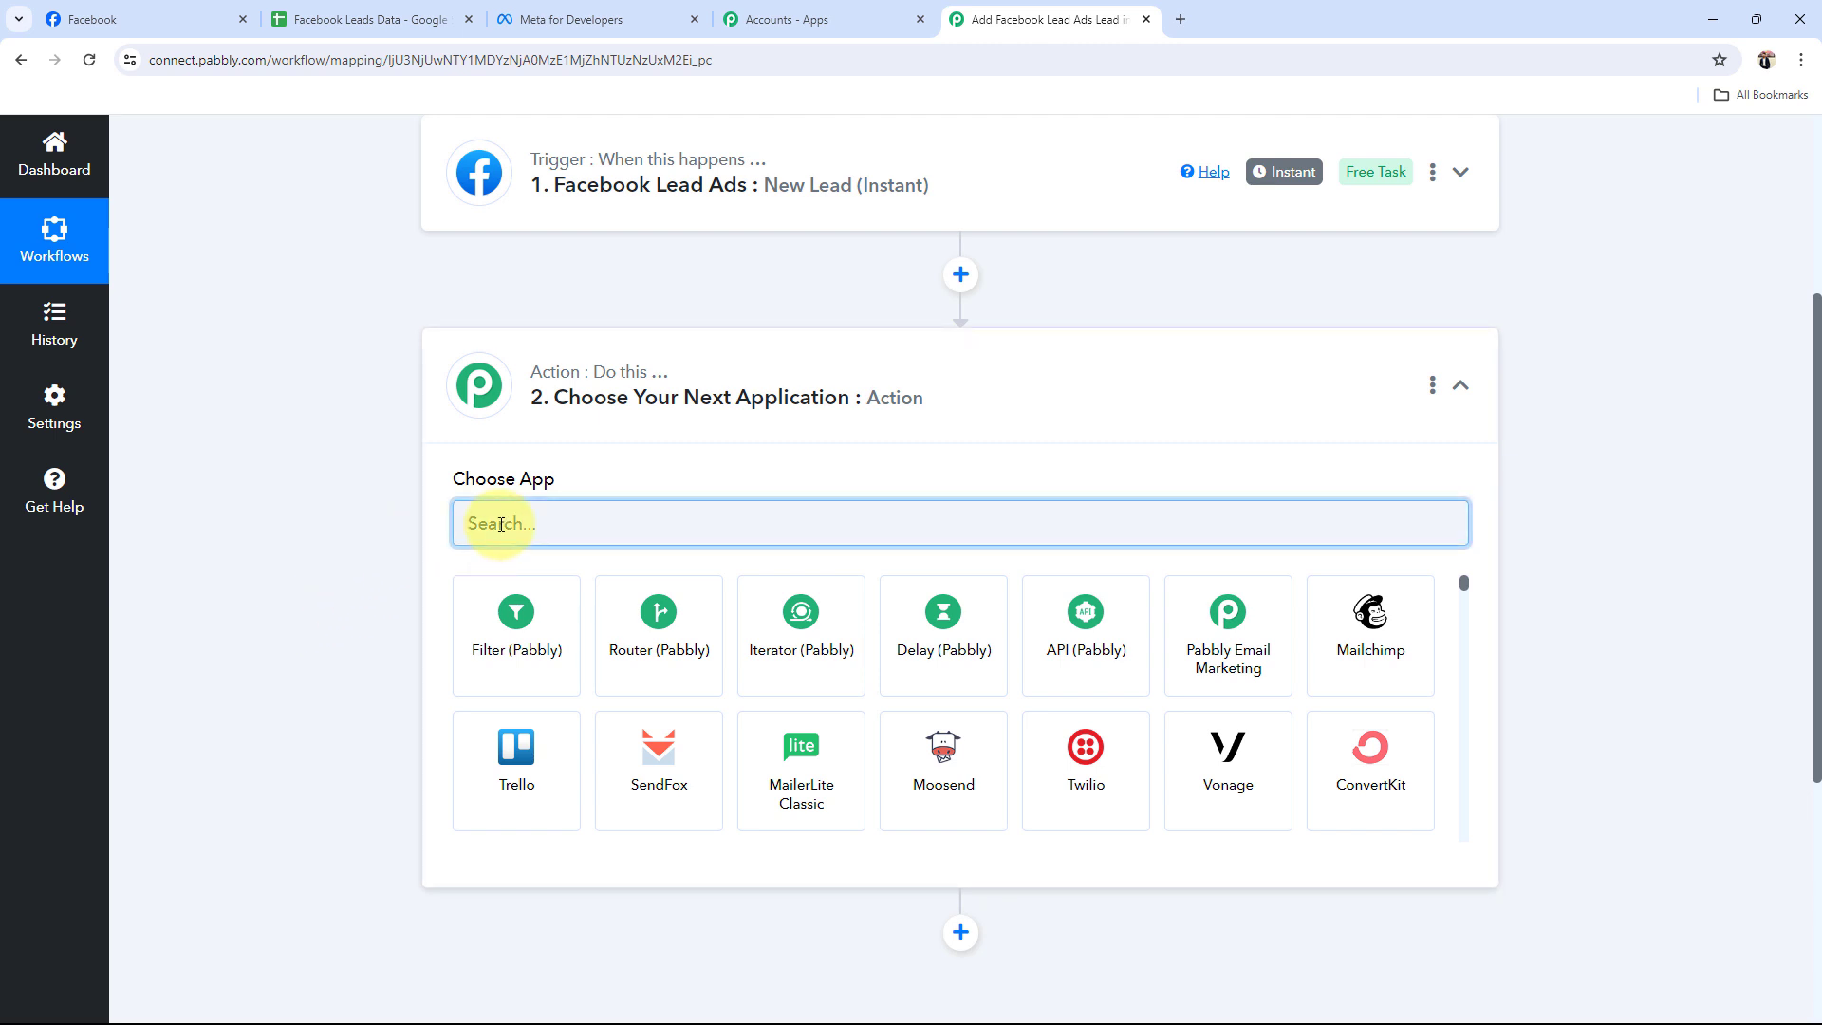
pyautogui.write('goog')
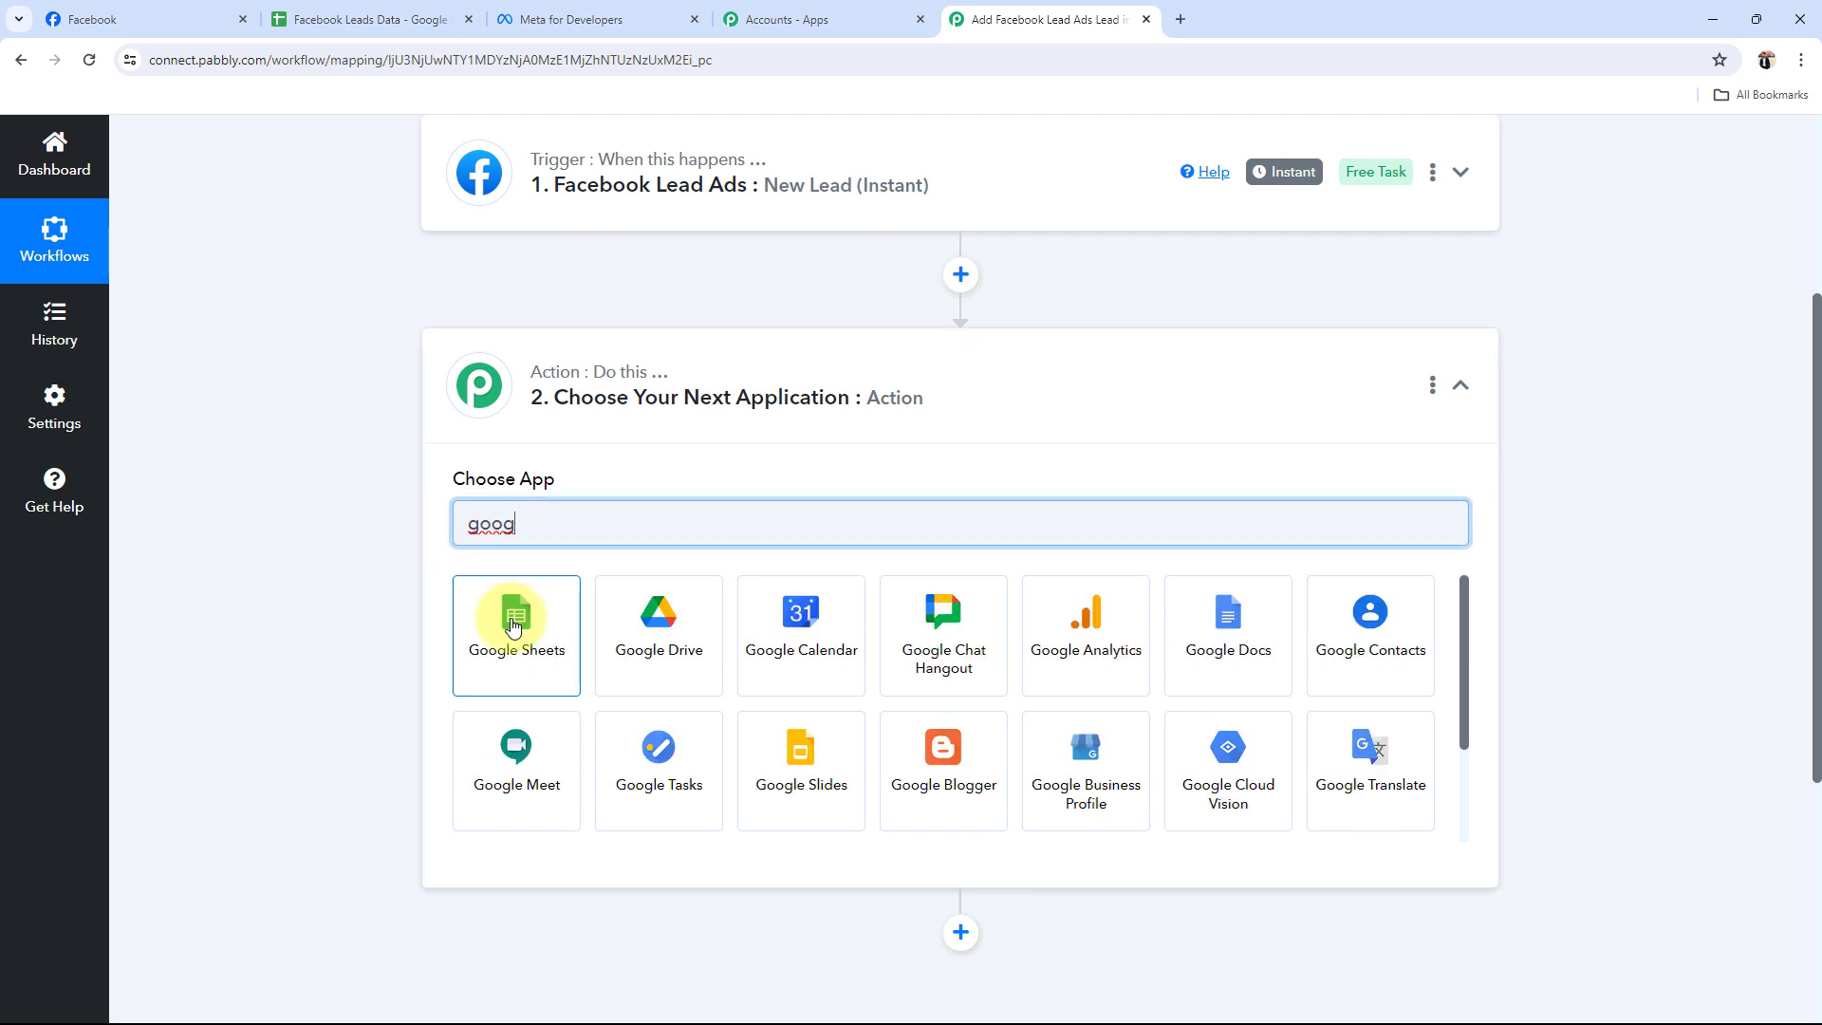
pyautogui.click(512, 623)
pyautogui.click(513, 624)
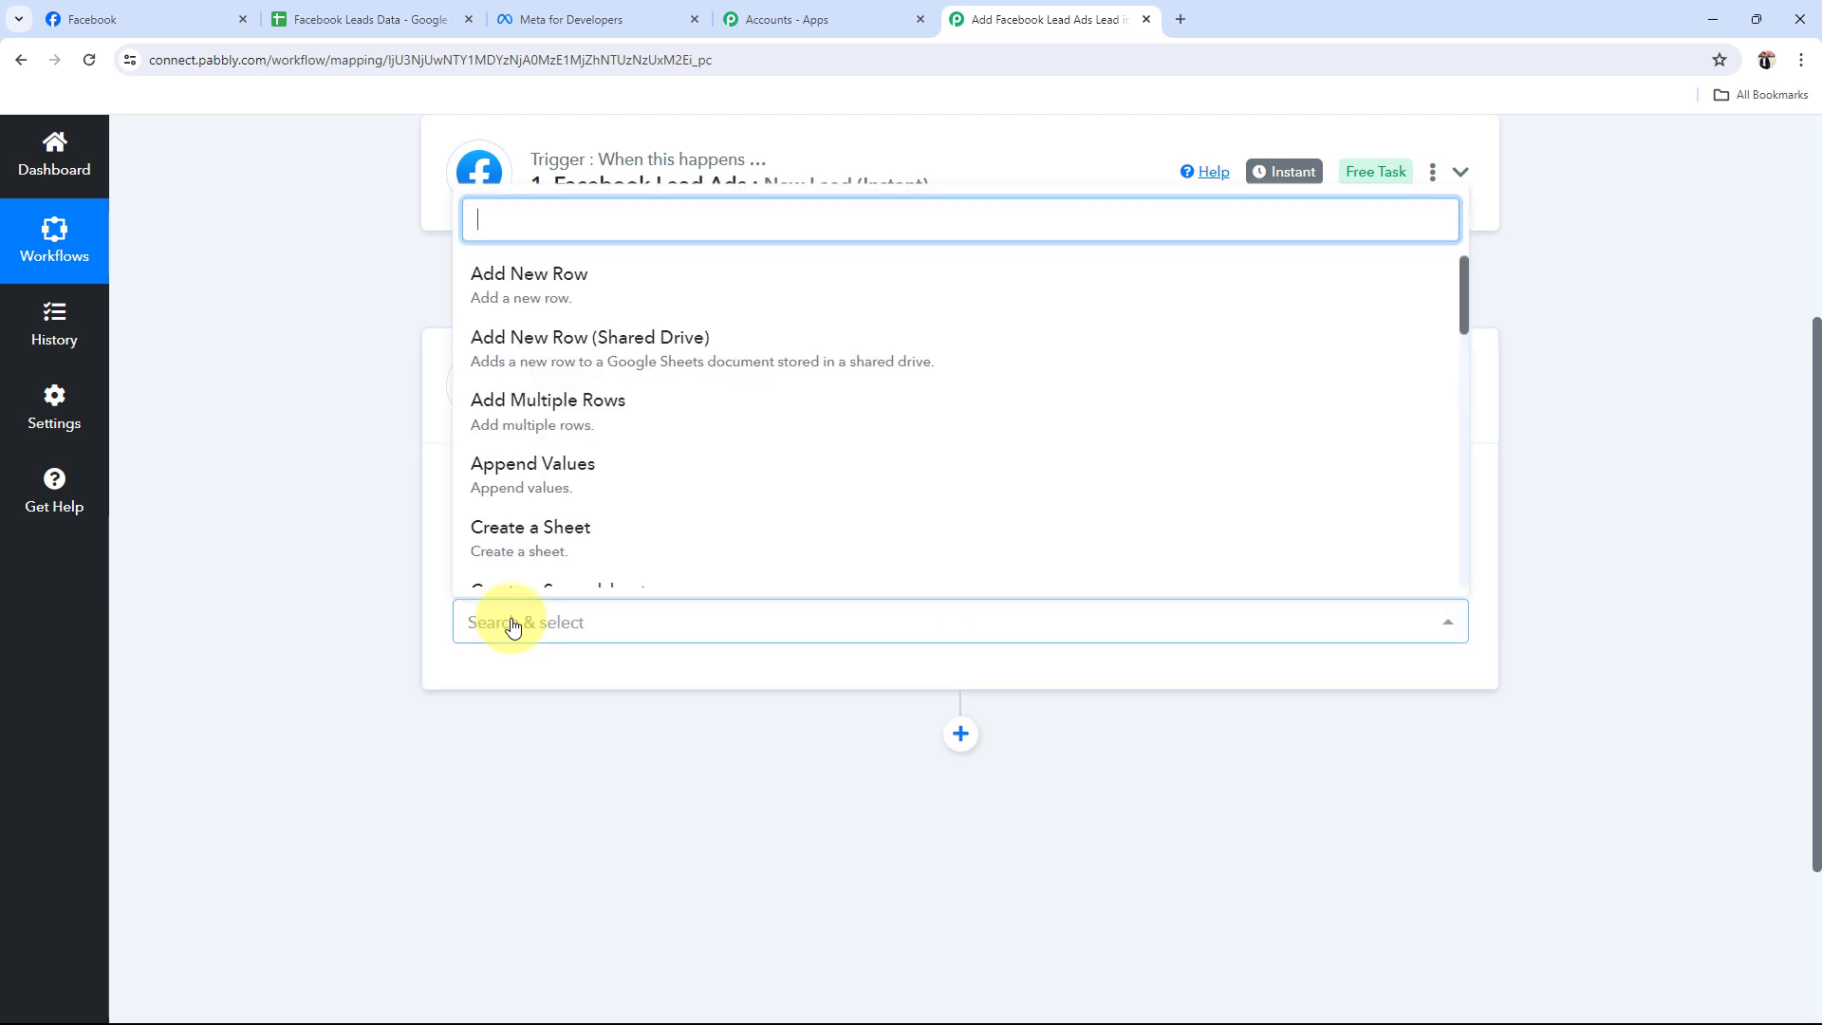
pyautogui.click(520, 289)
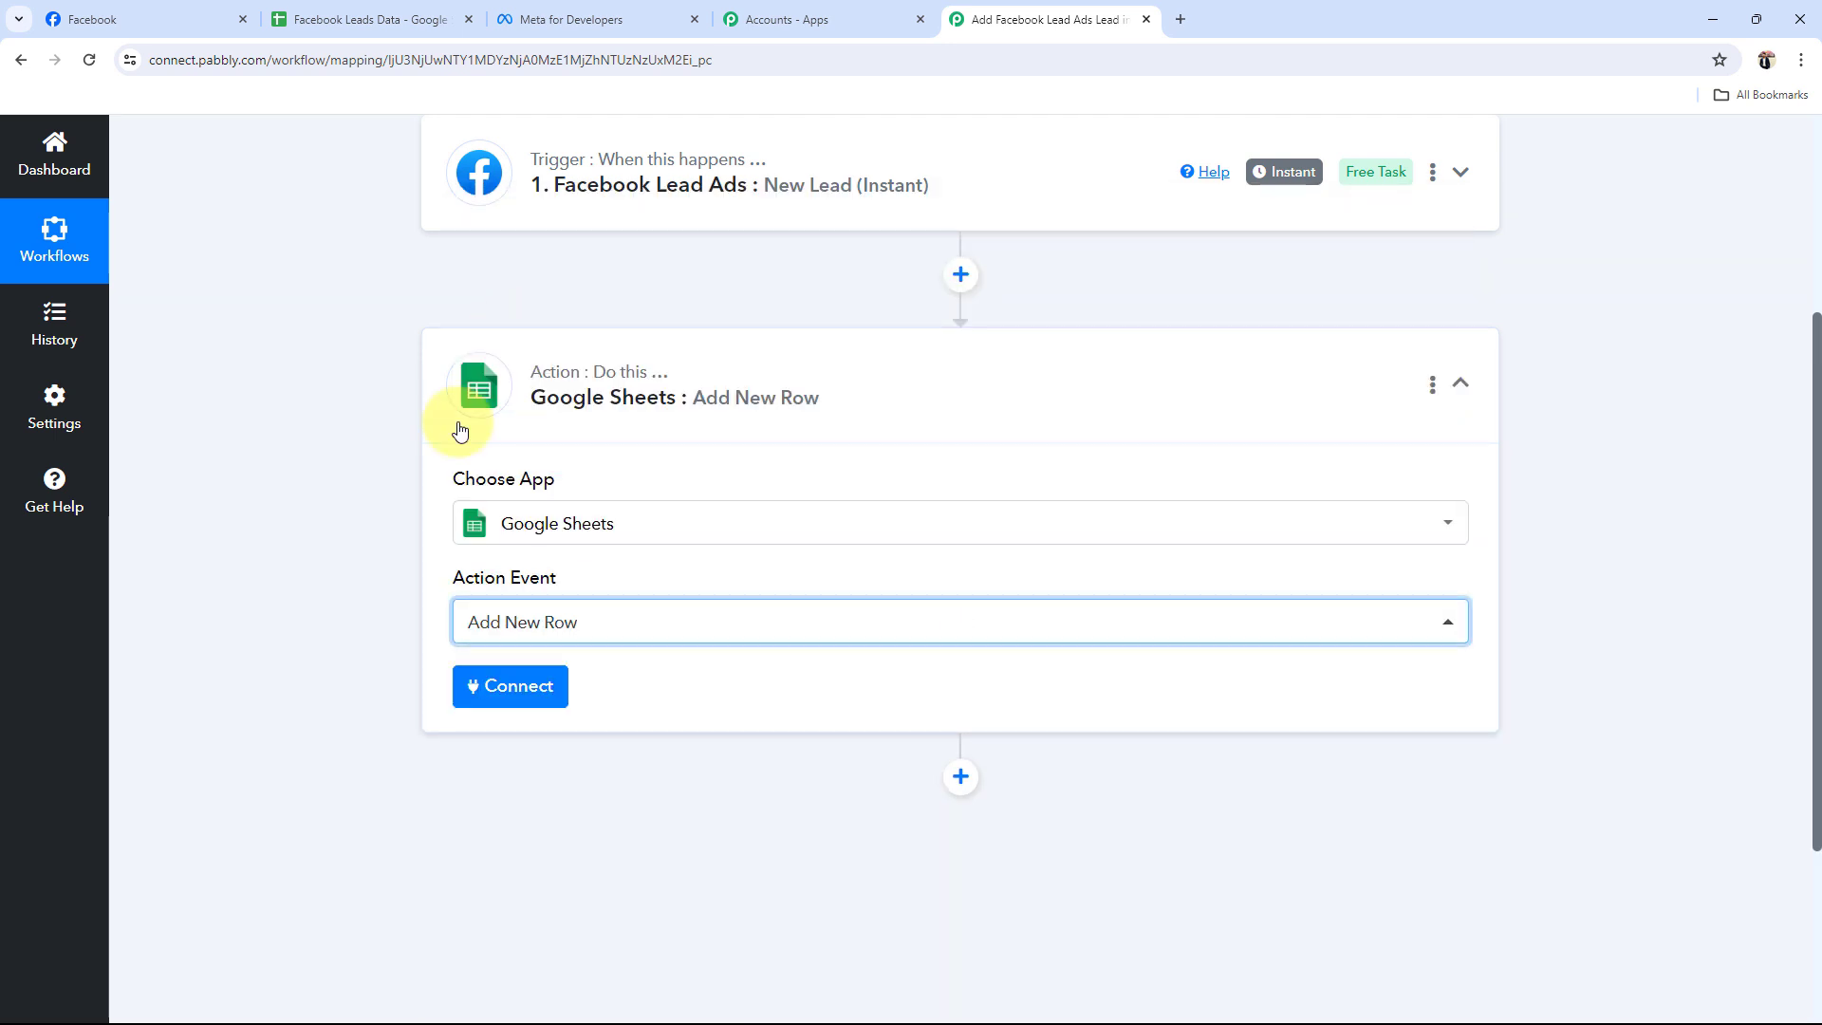
pyautogui.click(224, 744)
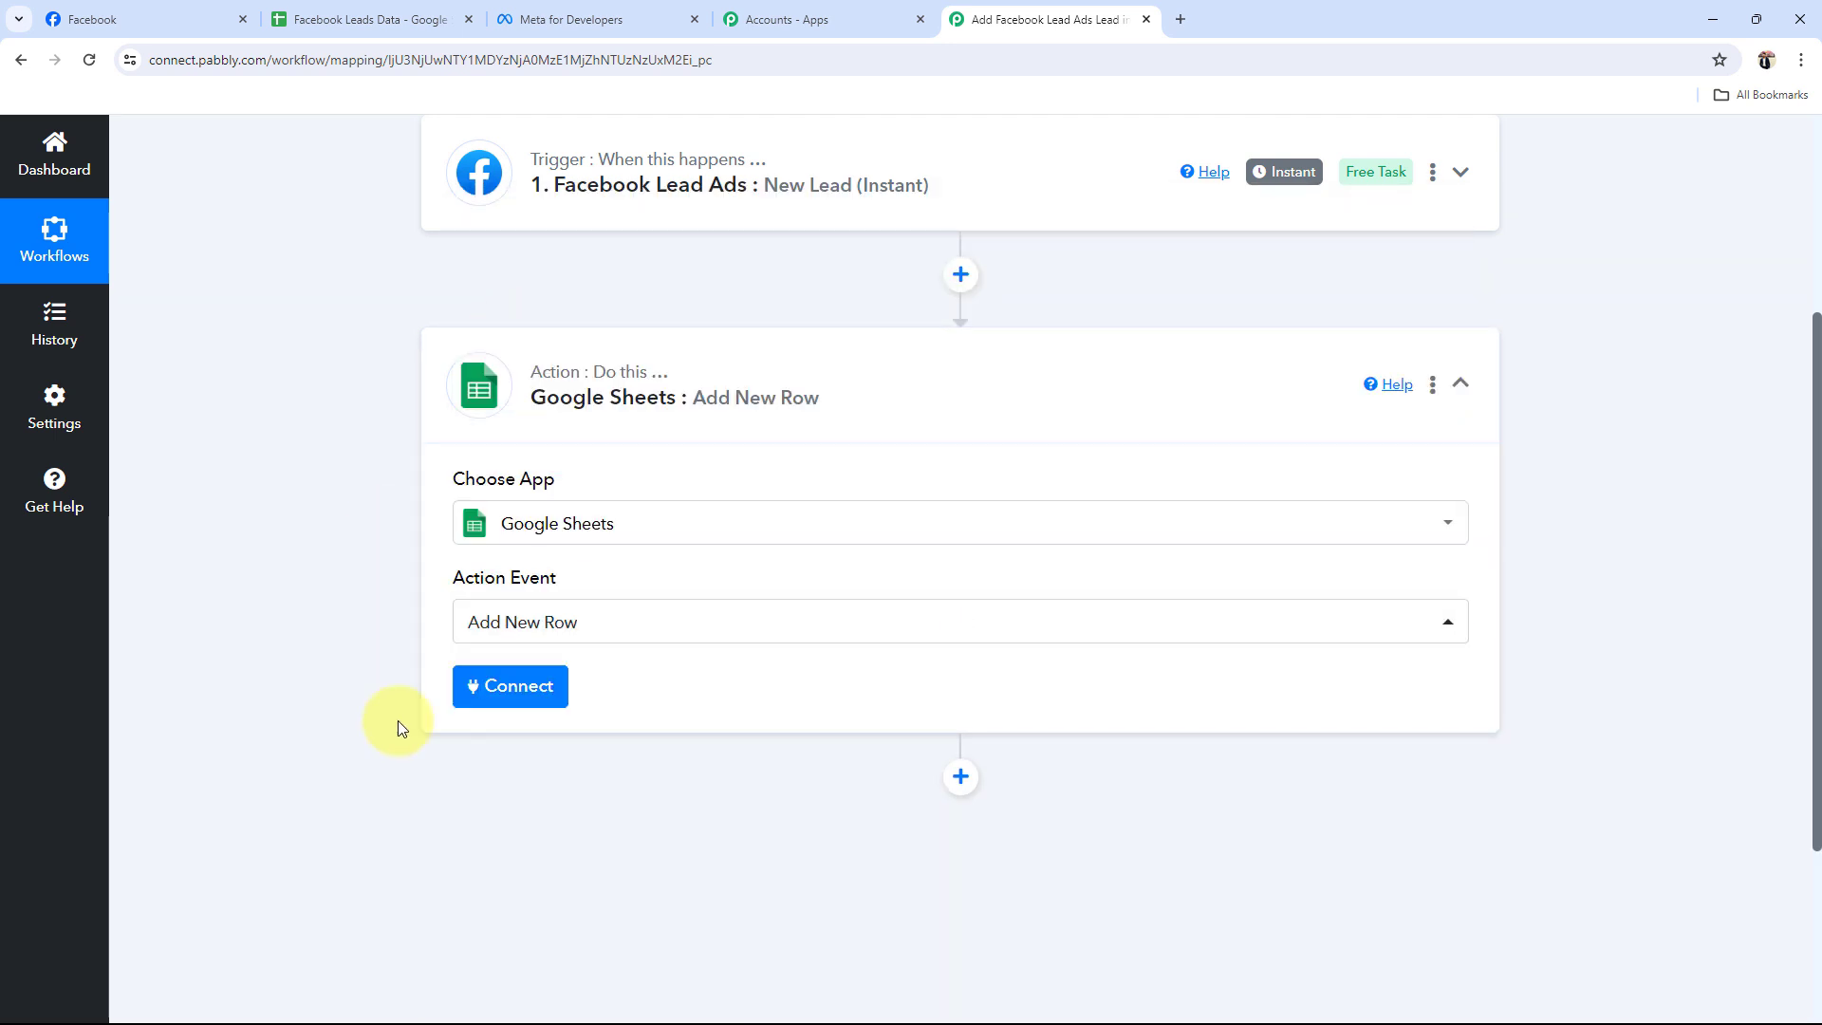
pyautogui.click(786, 408)
pyautogui.scroll(3, 431, 853)
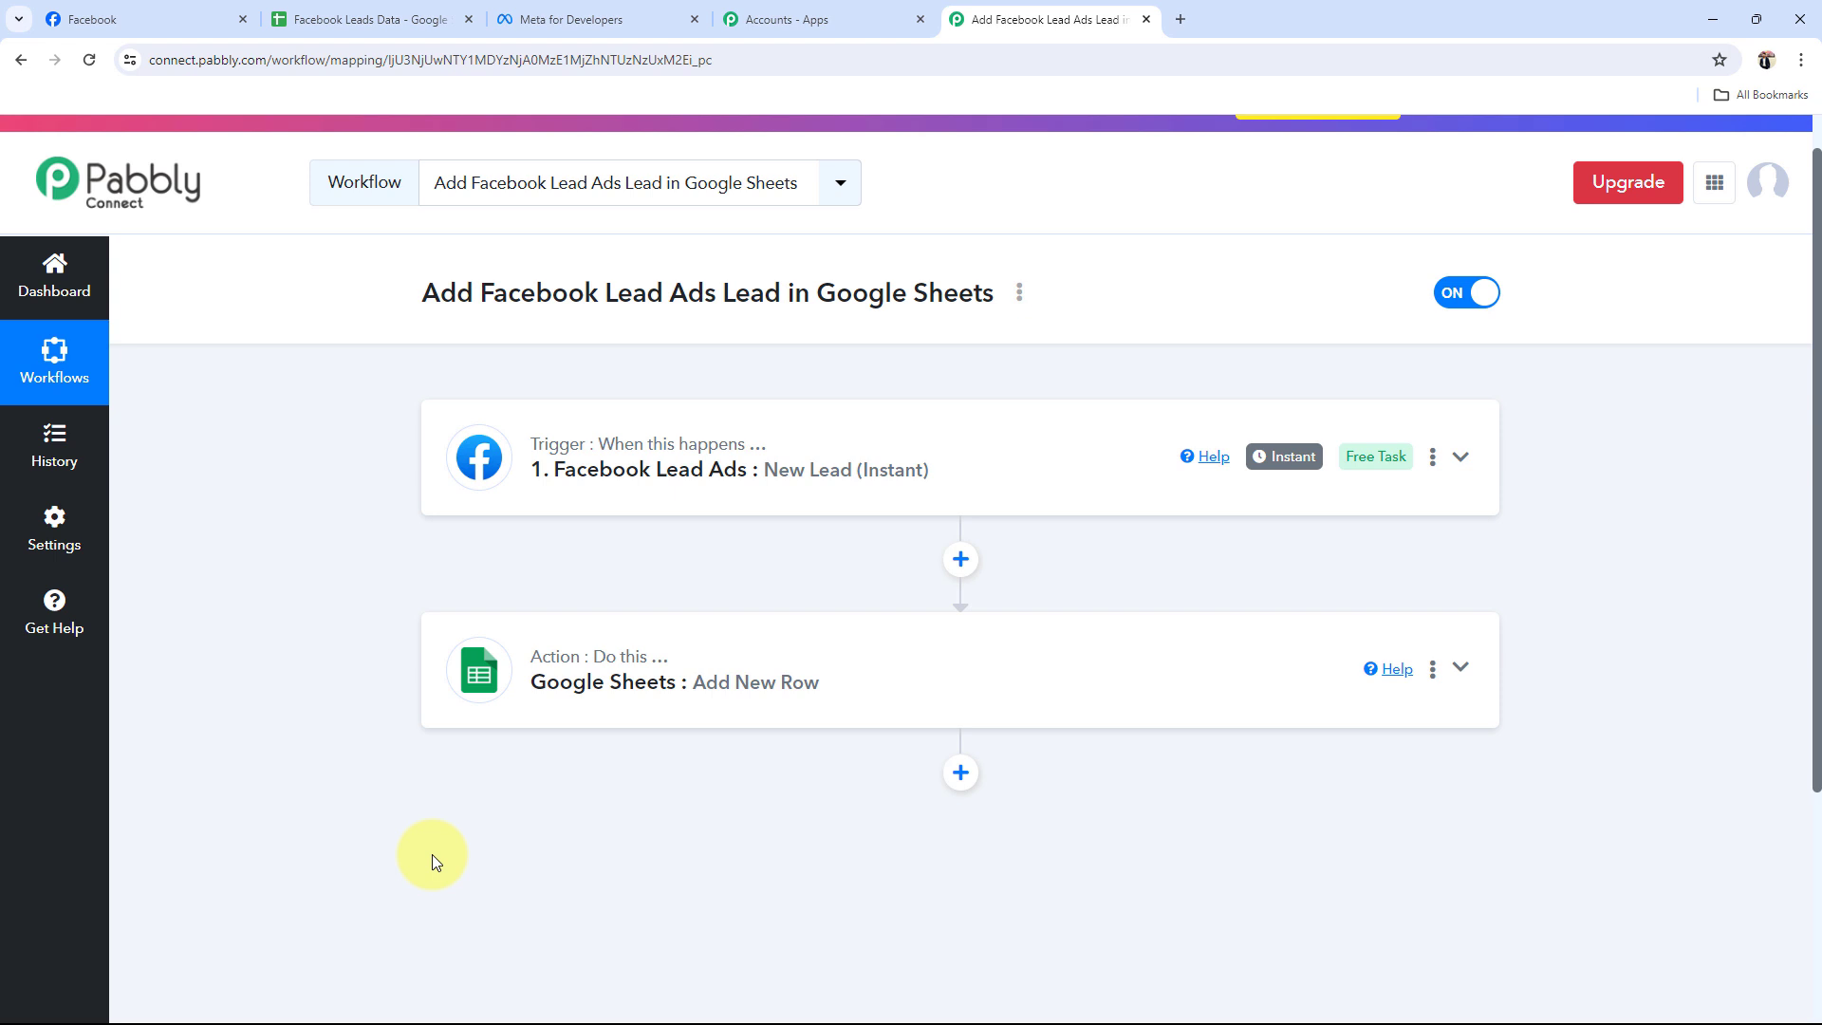
# Connect the Facebook Lead Ads trigger through a new connection, authorizing the Facebook account.
pyautogui.click(507, 489)
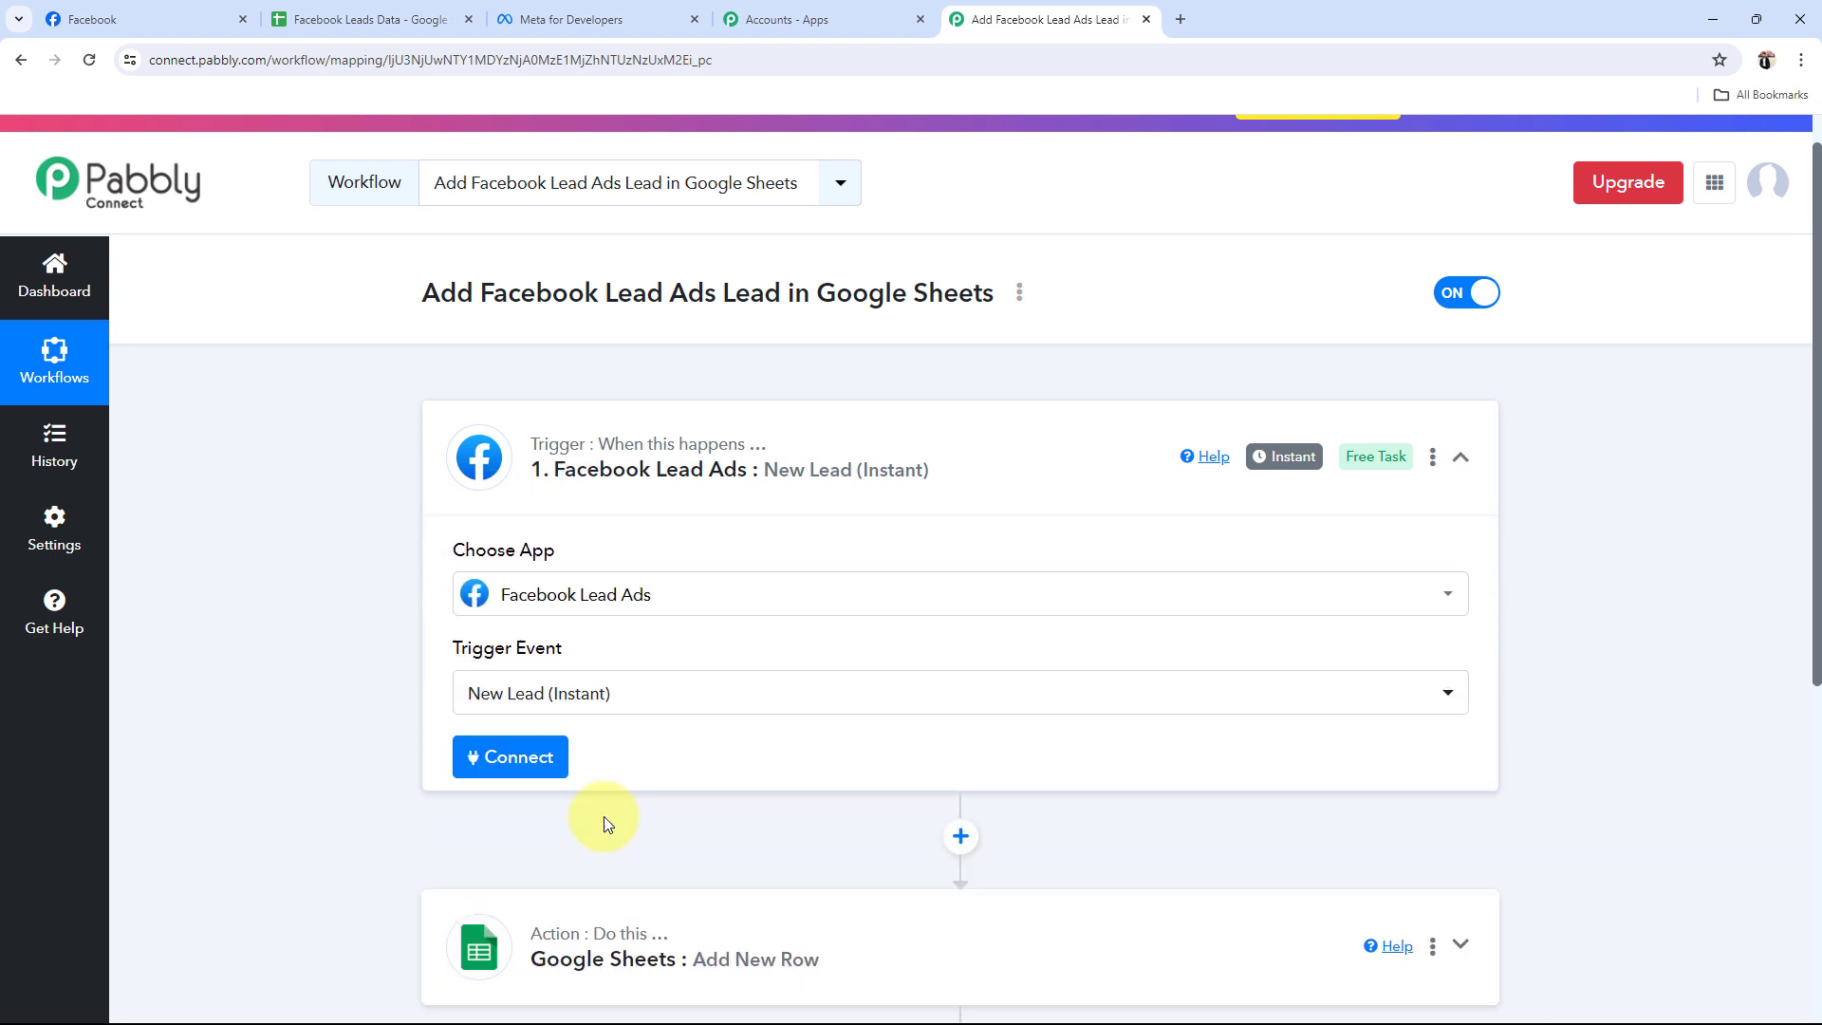
pyautogui.scroll(1, 955, 854)
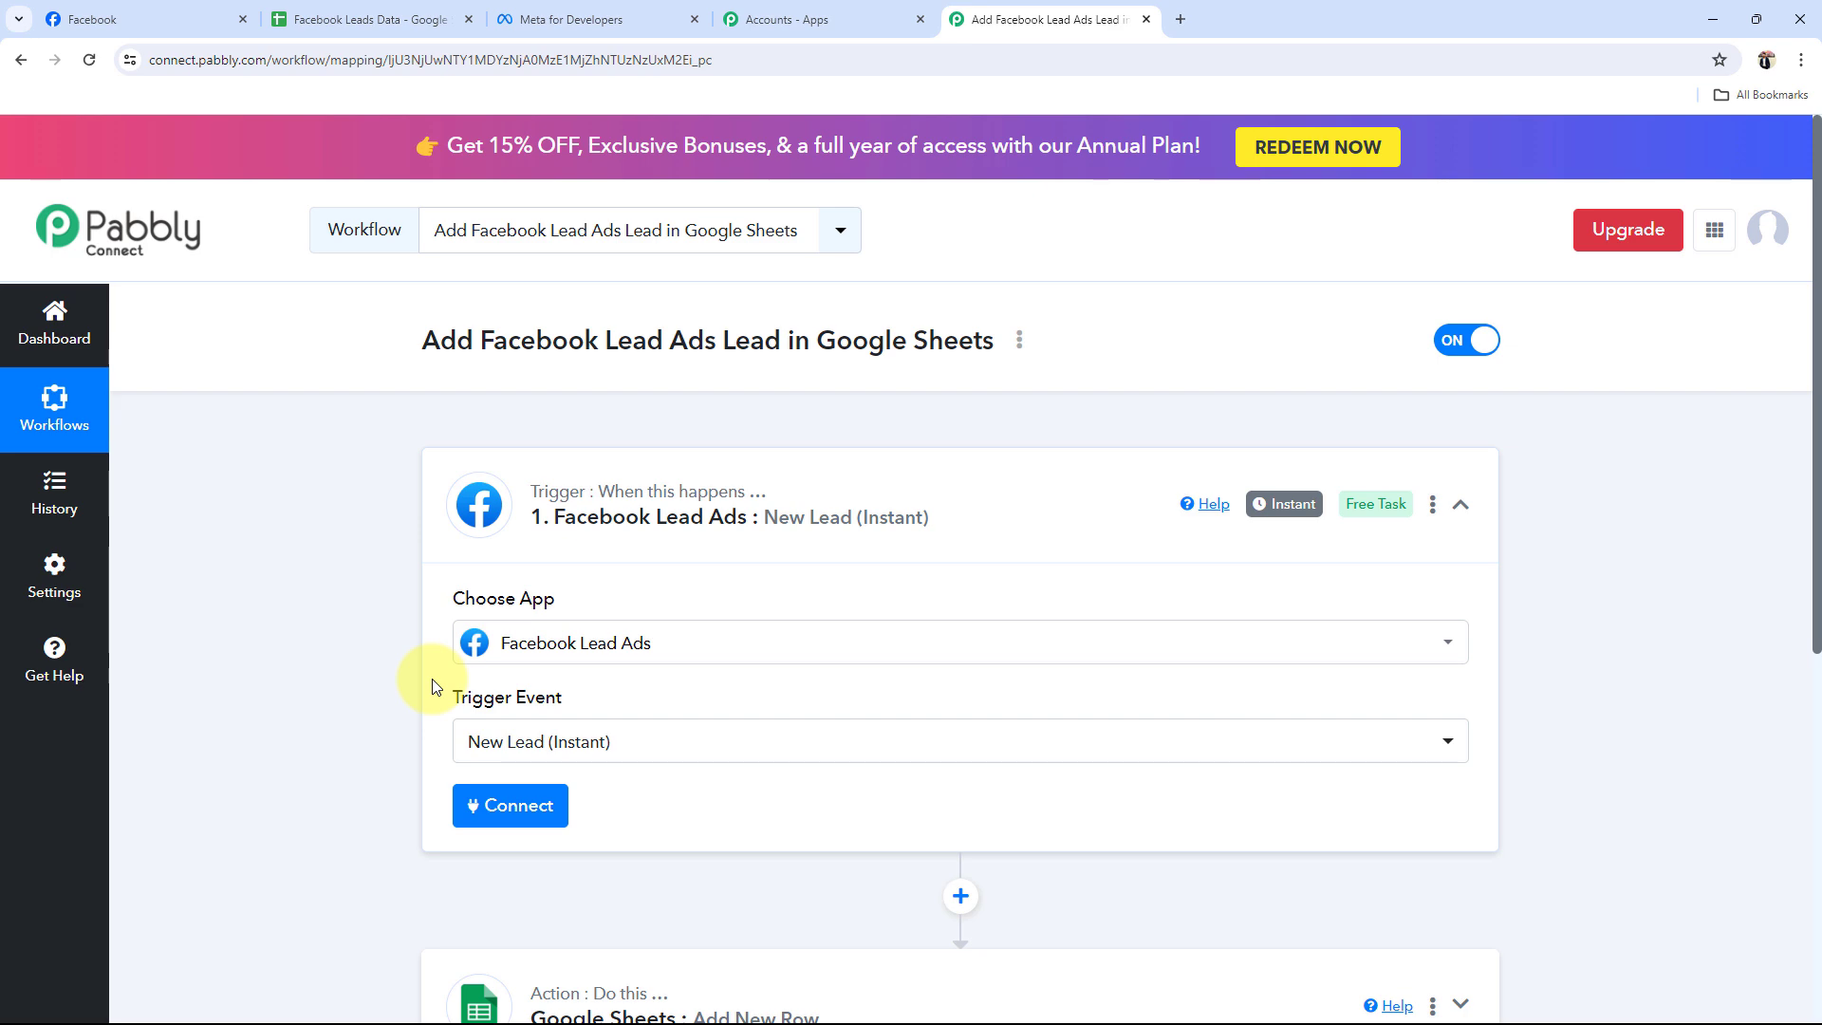
pyautogui.click(464, 820)
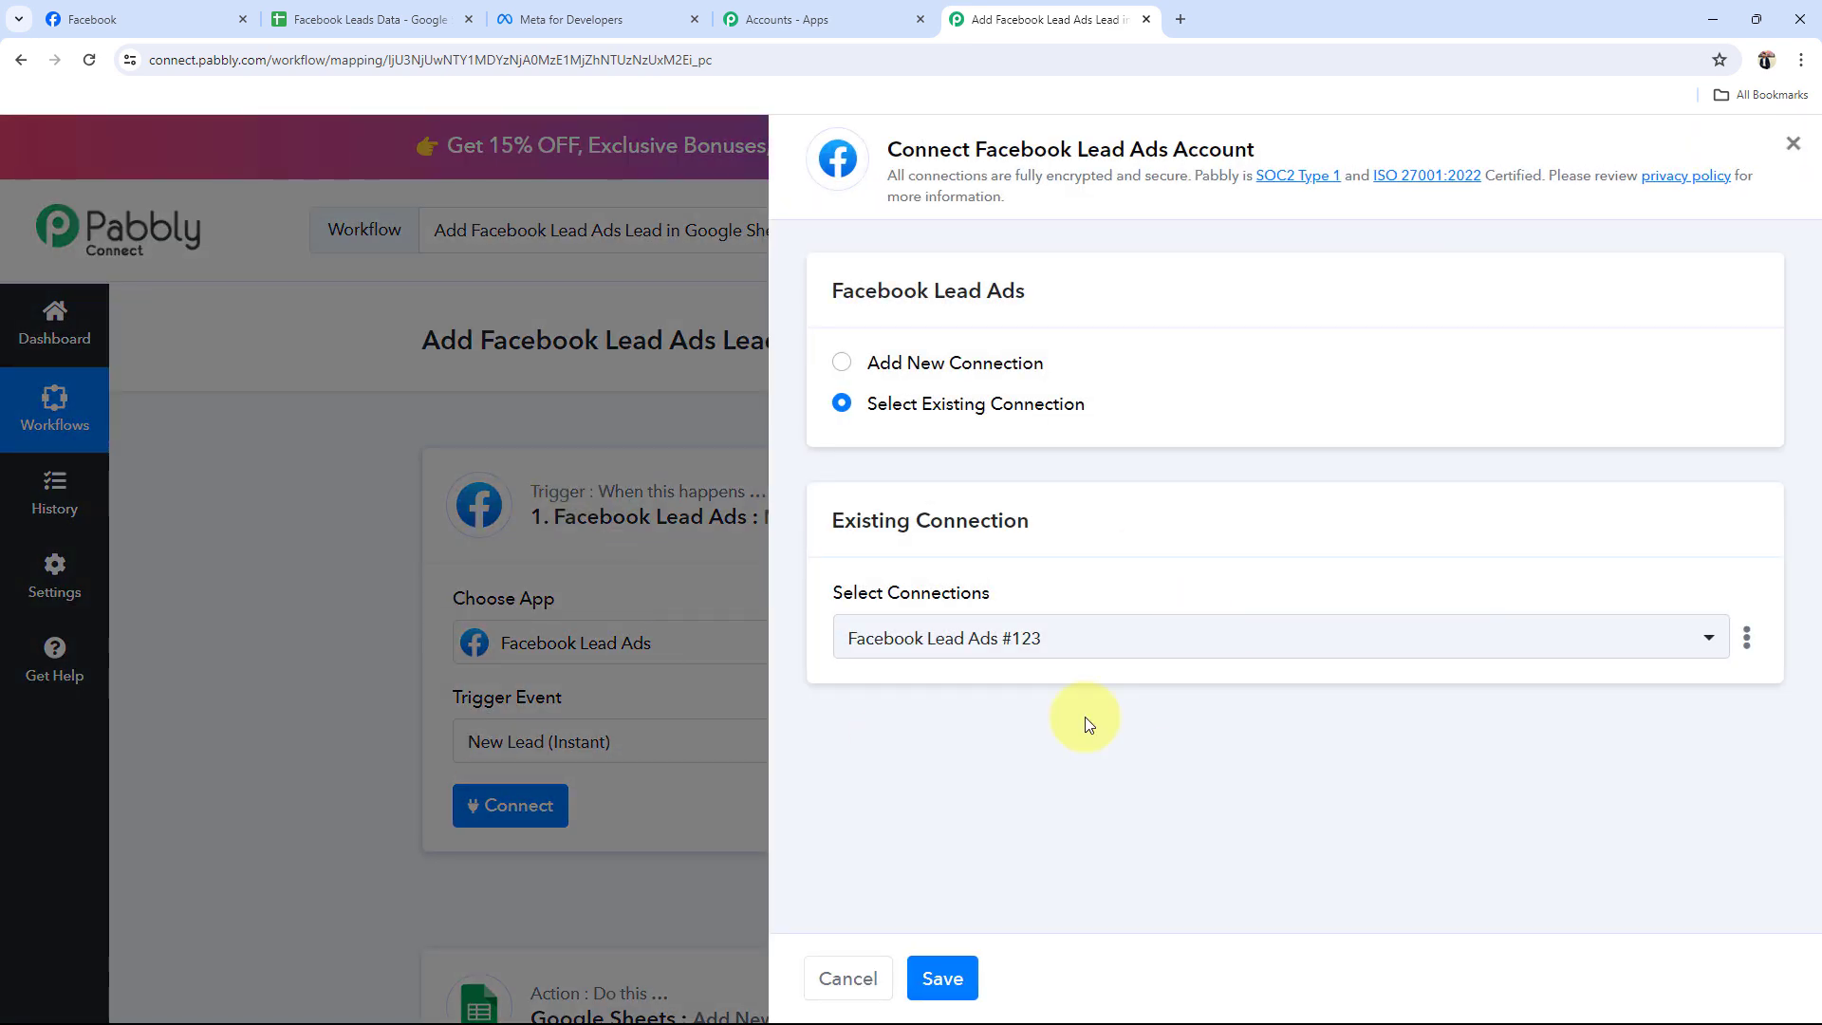
pyautogui.click(844, 362)
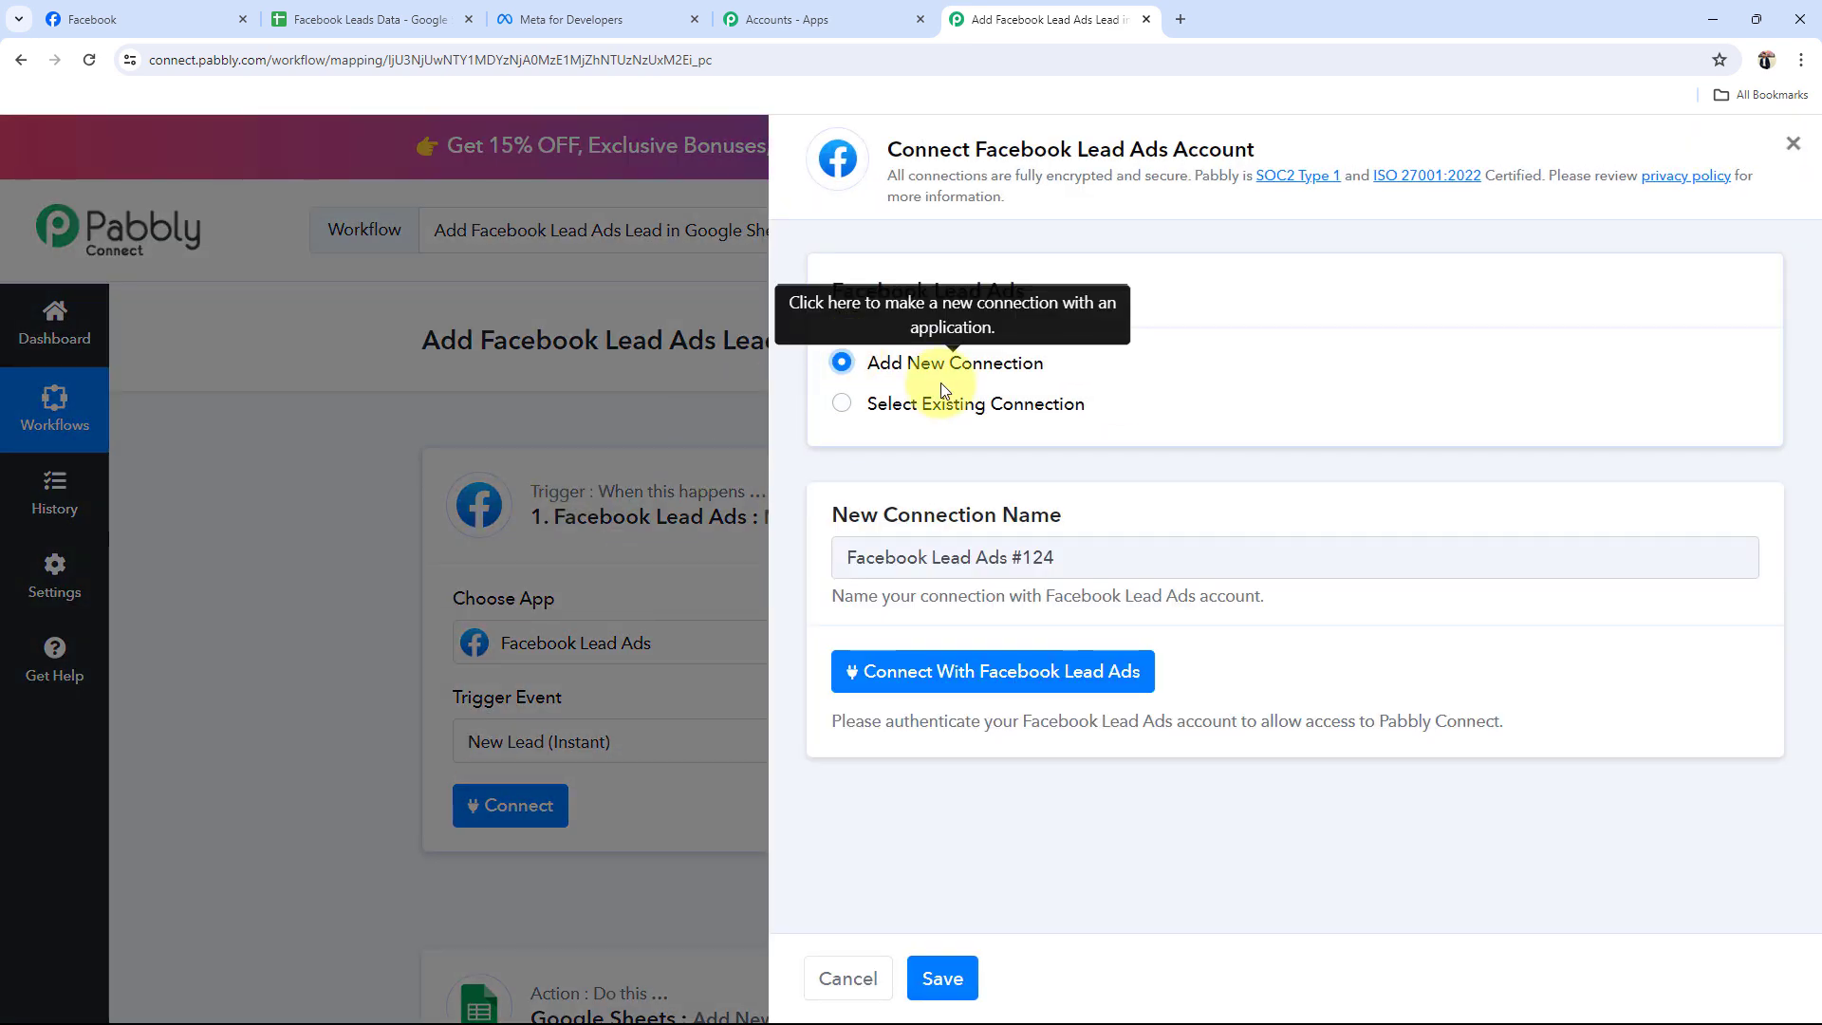
pyautogui.click(99, 13)
pyautogui.click(1126, 8)
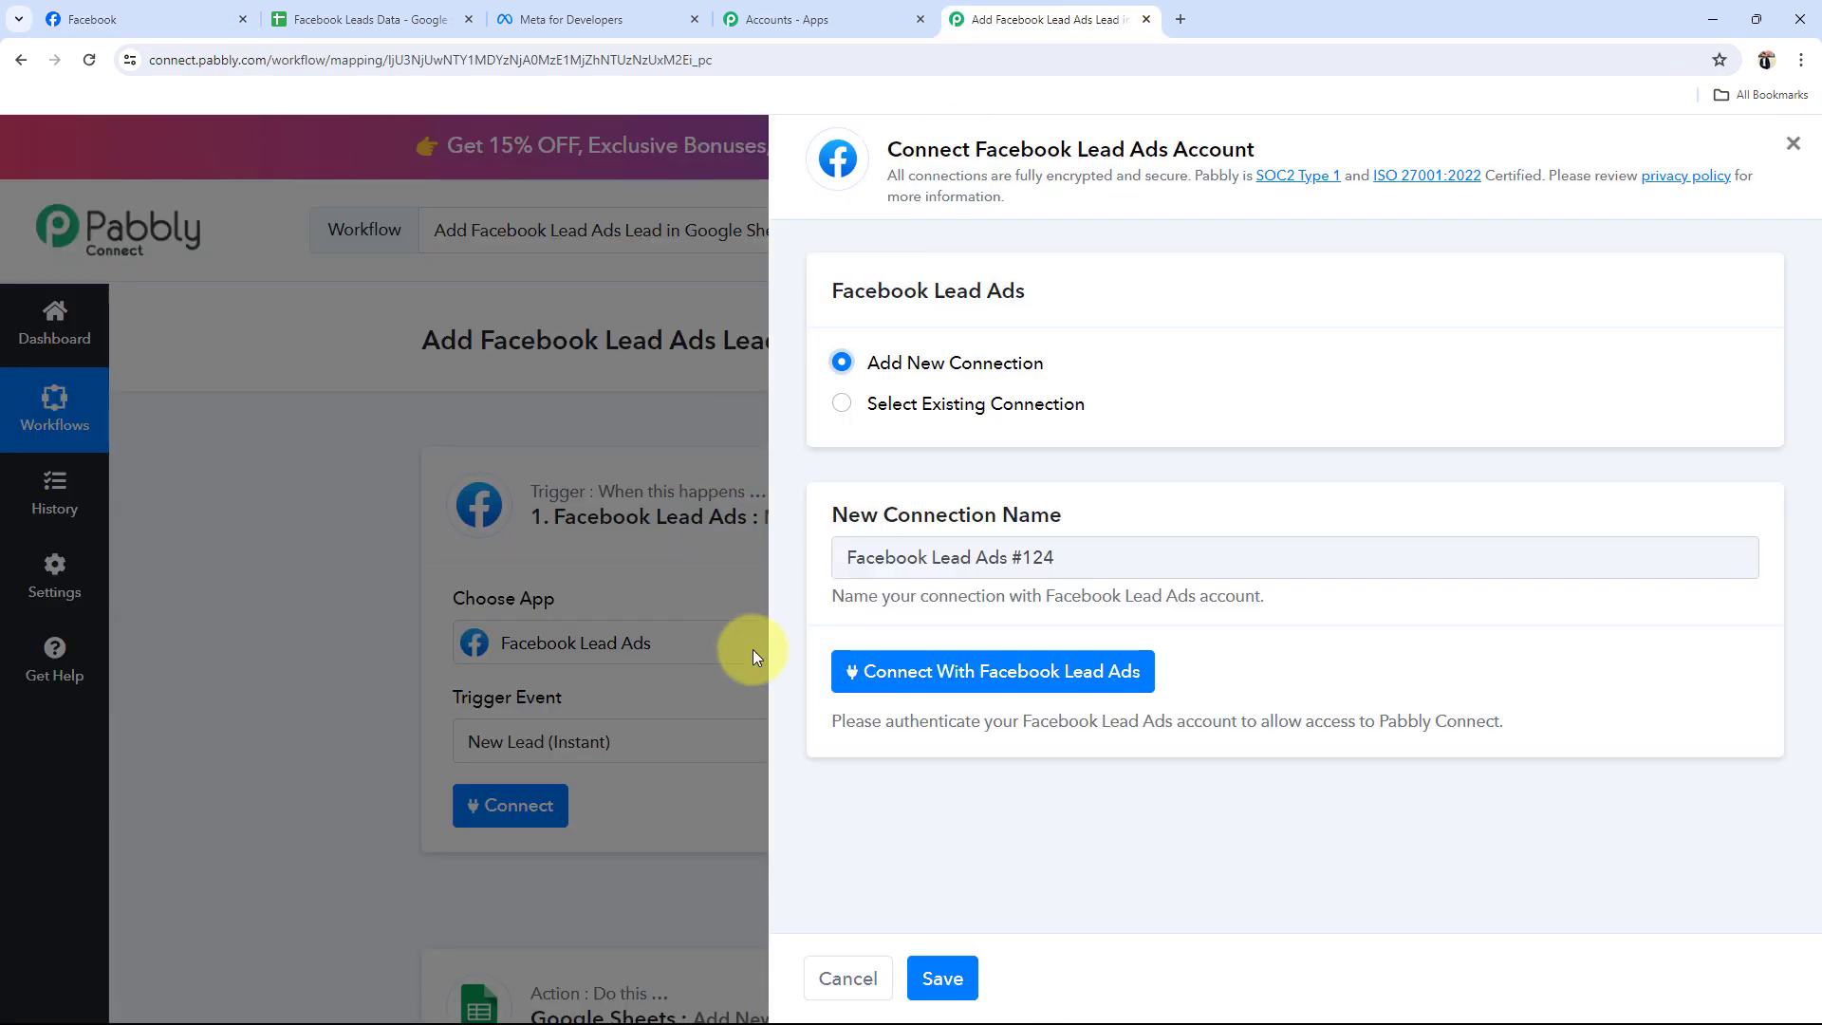
pyautogui.click(932, 676)
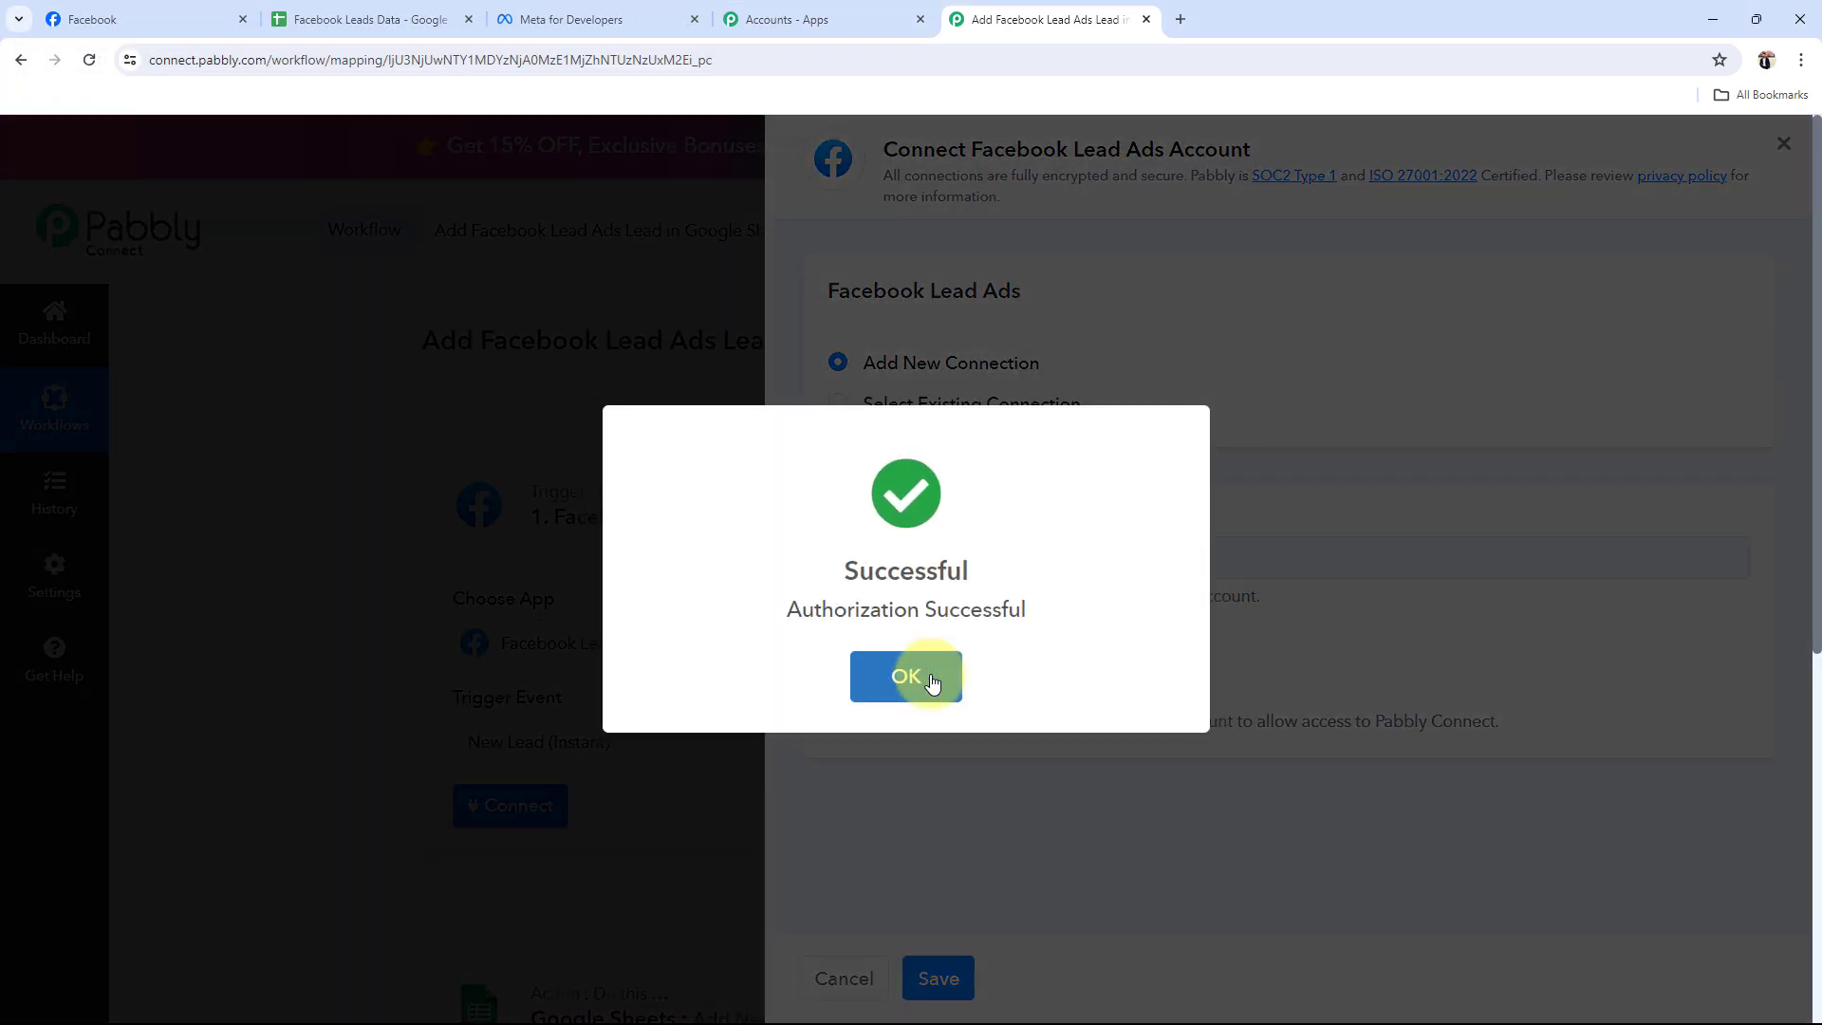
pyautogui.click(906, 676)
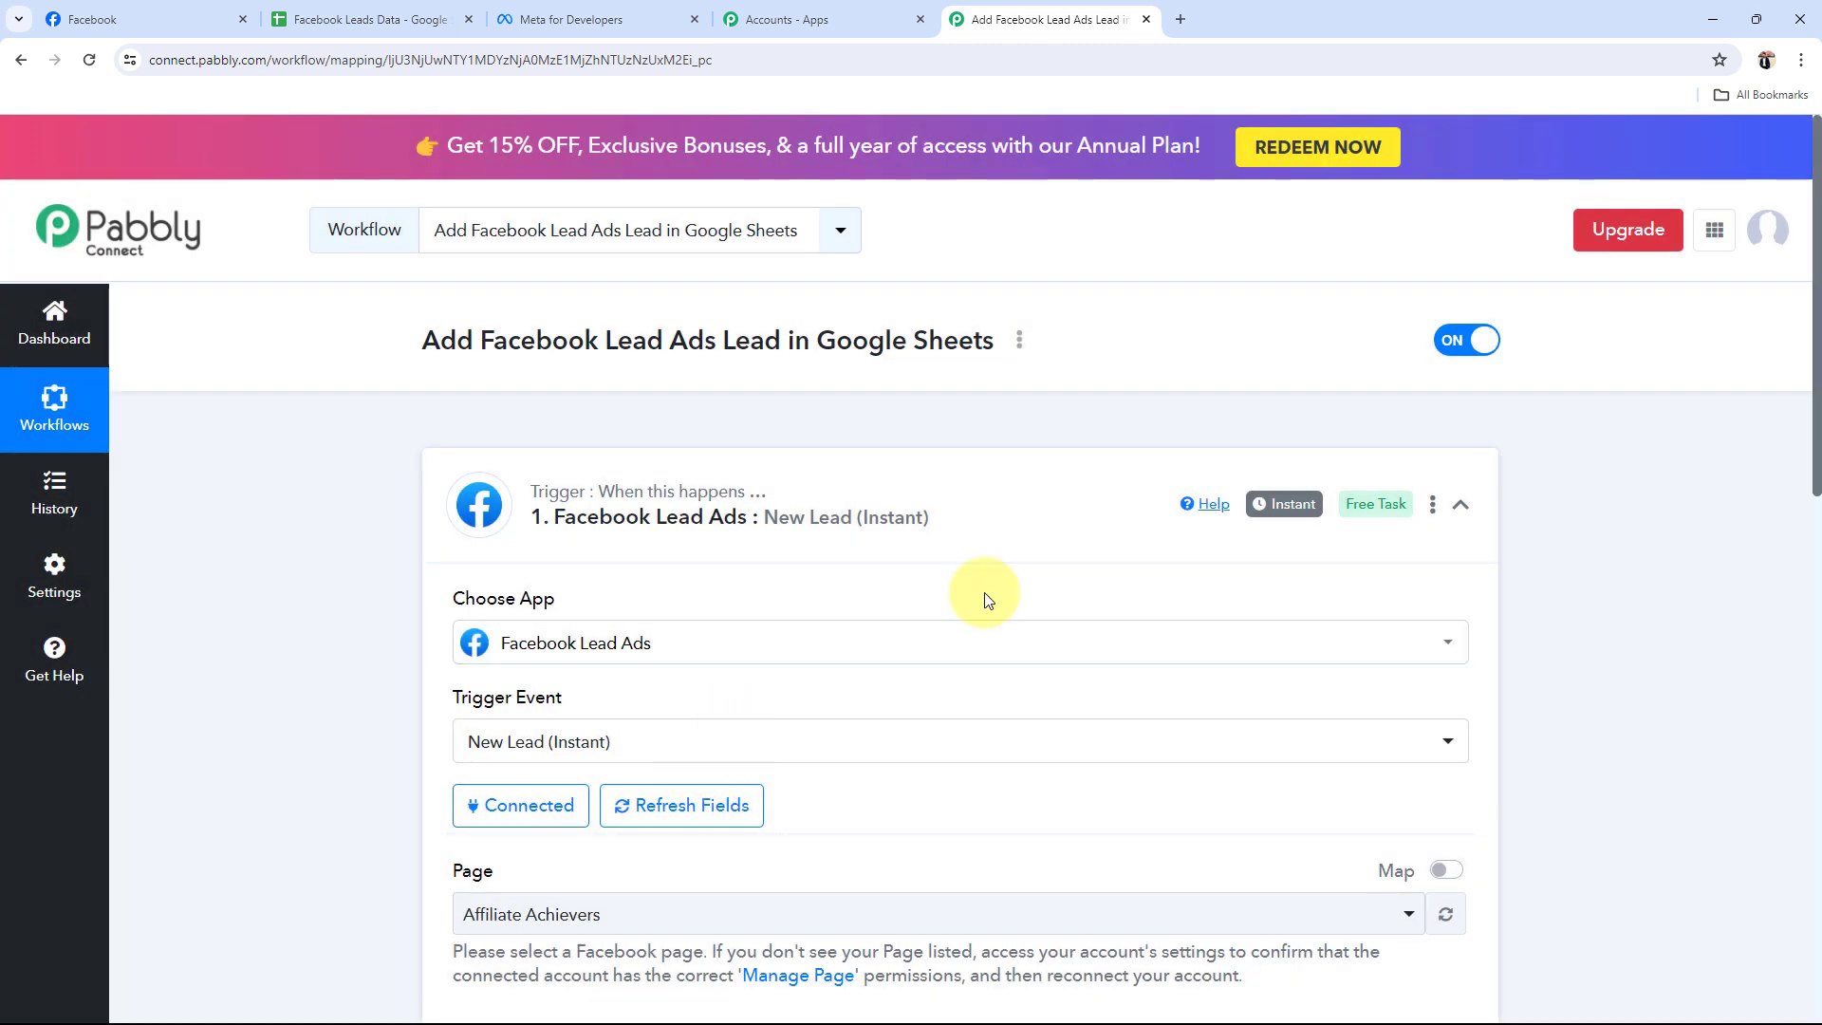
# Check the page name on Facebook and set the trigger's page to Auto Spare Parts Junction.
pyautogui.scroll(-5, 365, 681)
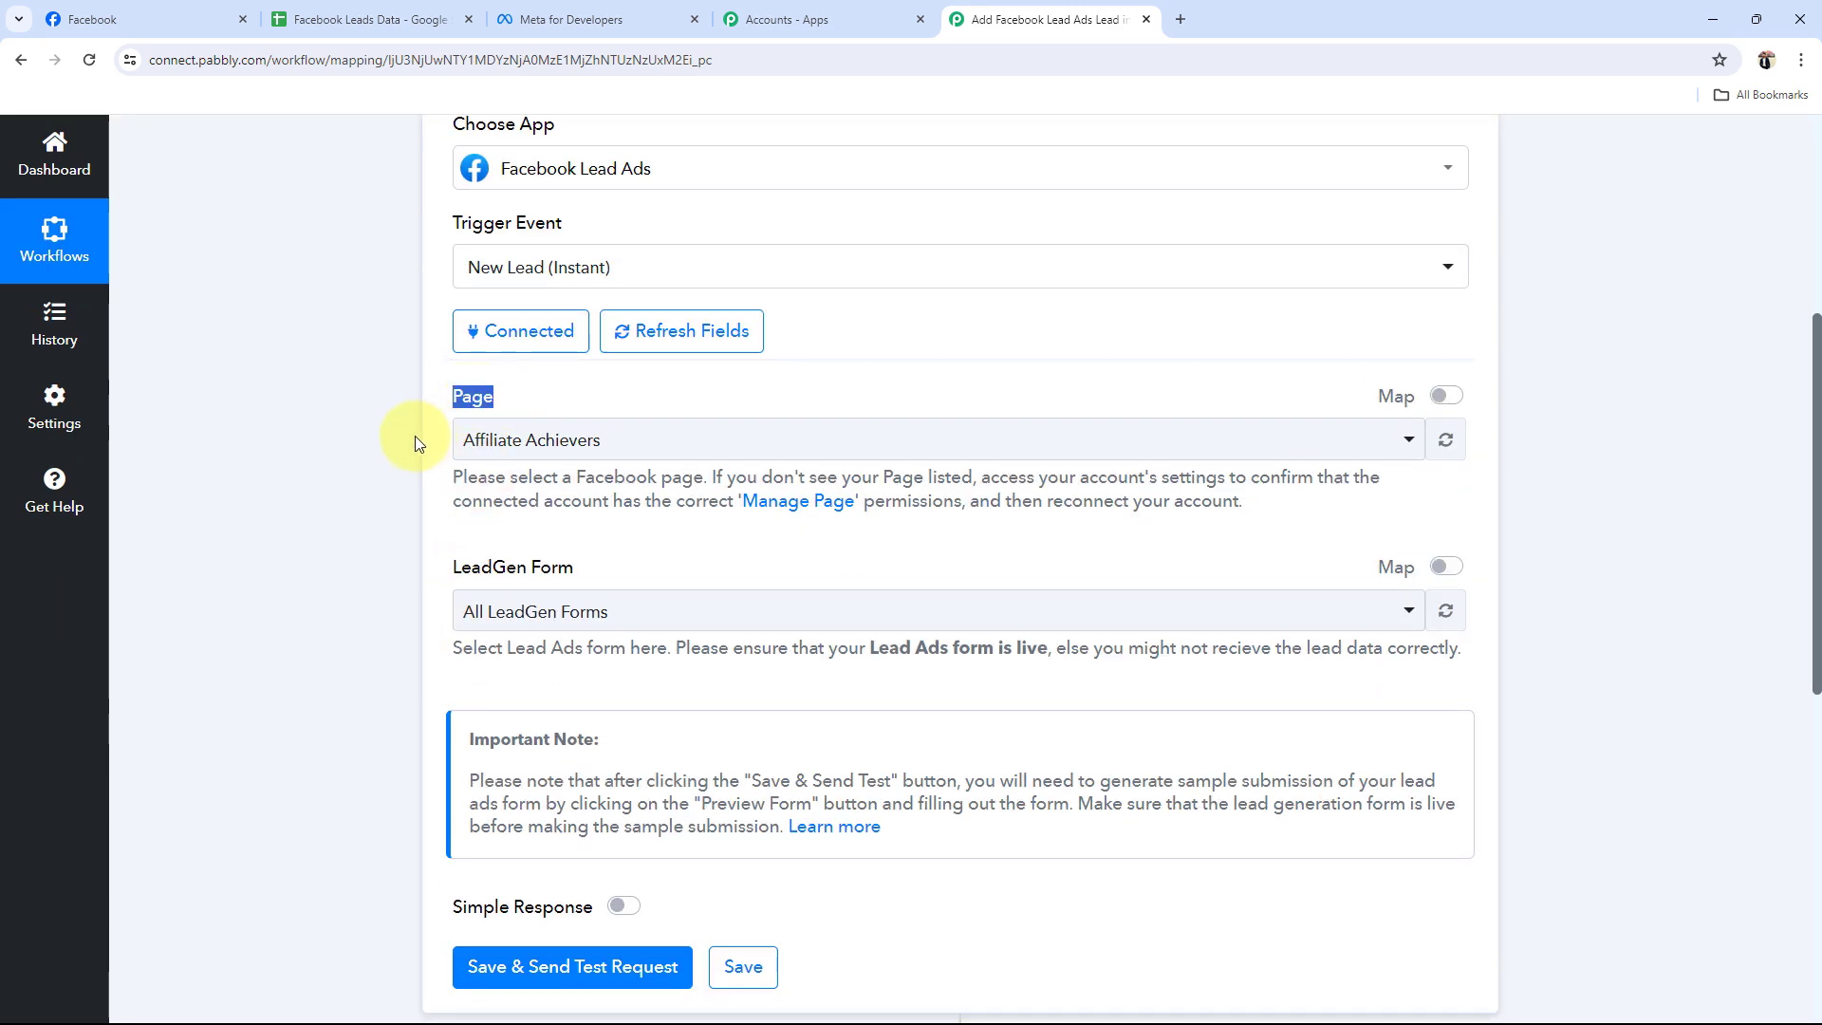
pyautogui.click(180, 19)
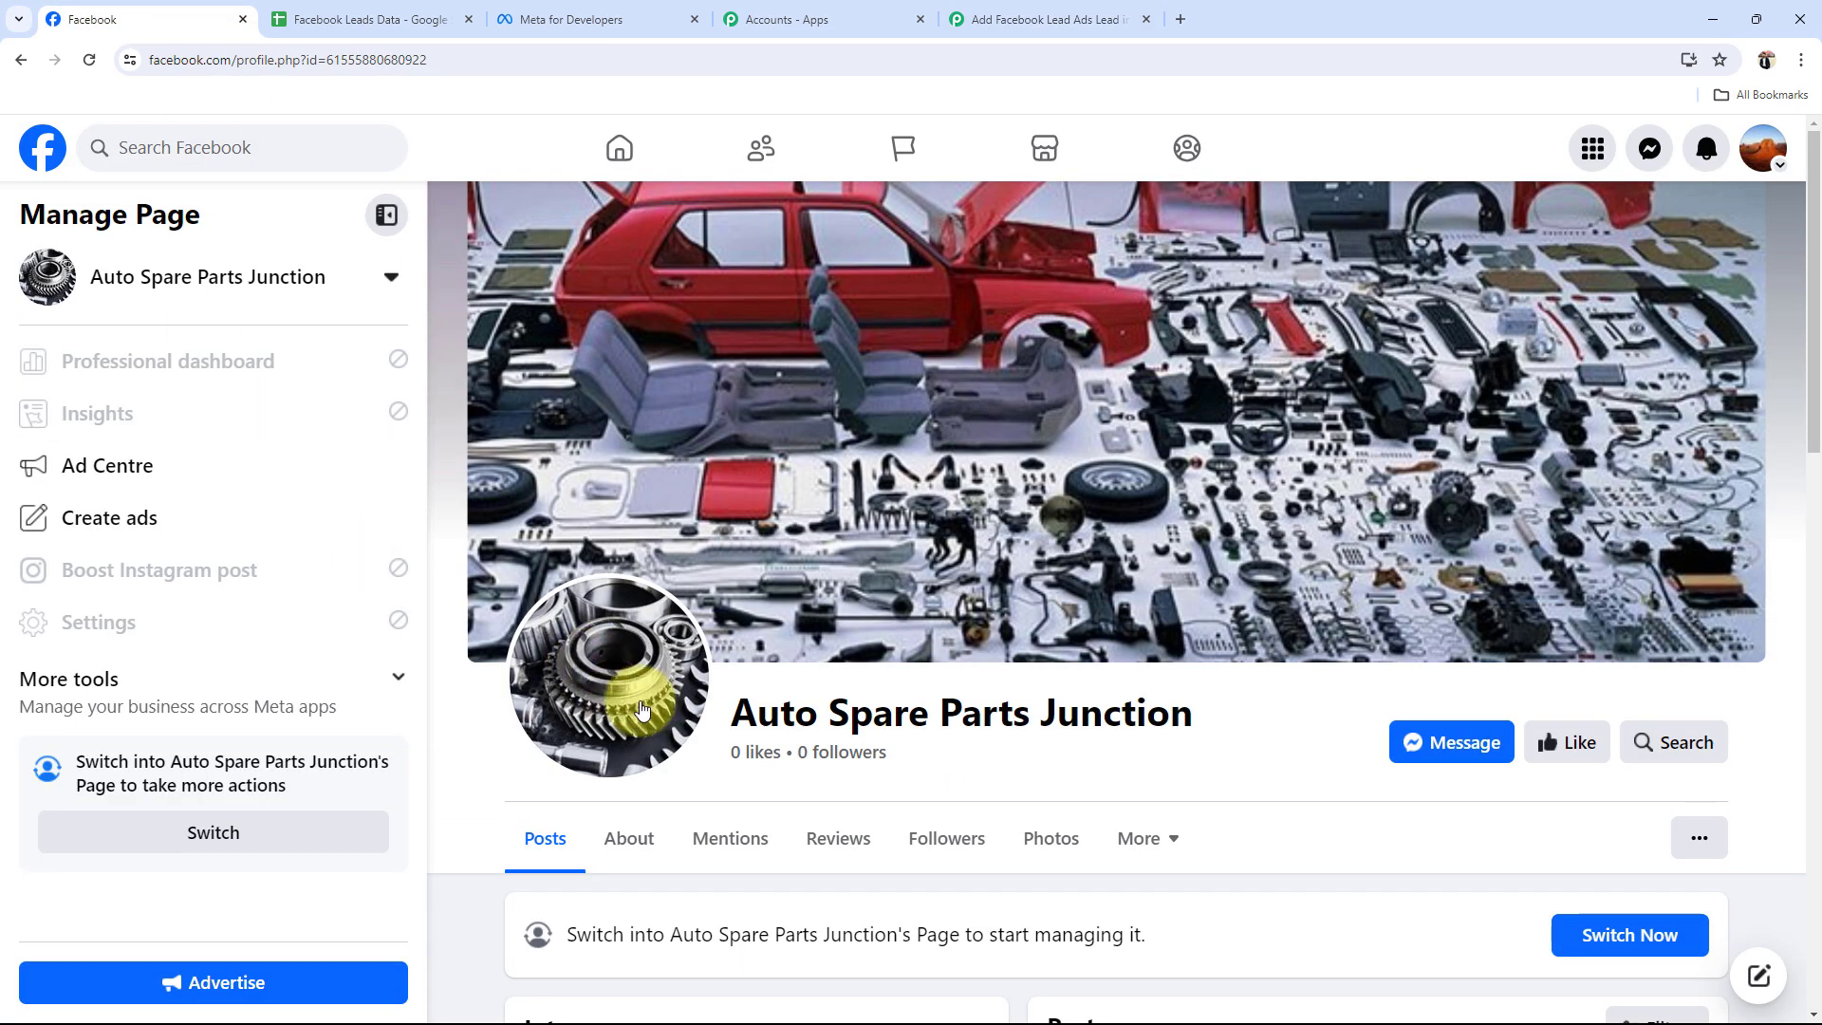
pyautogui.click(1043, 19)
pyautogui.click(470, 446)
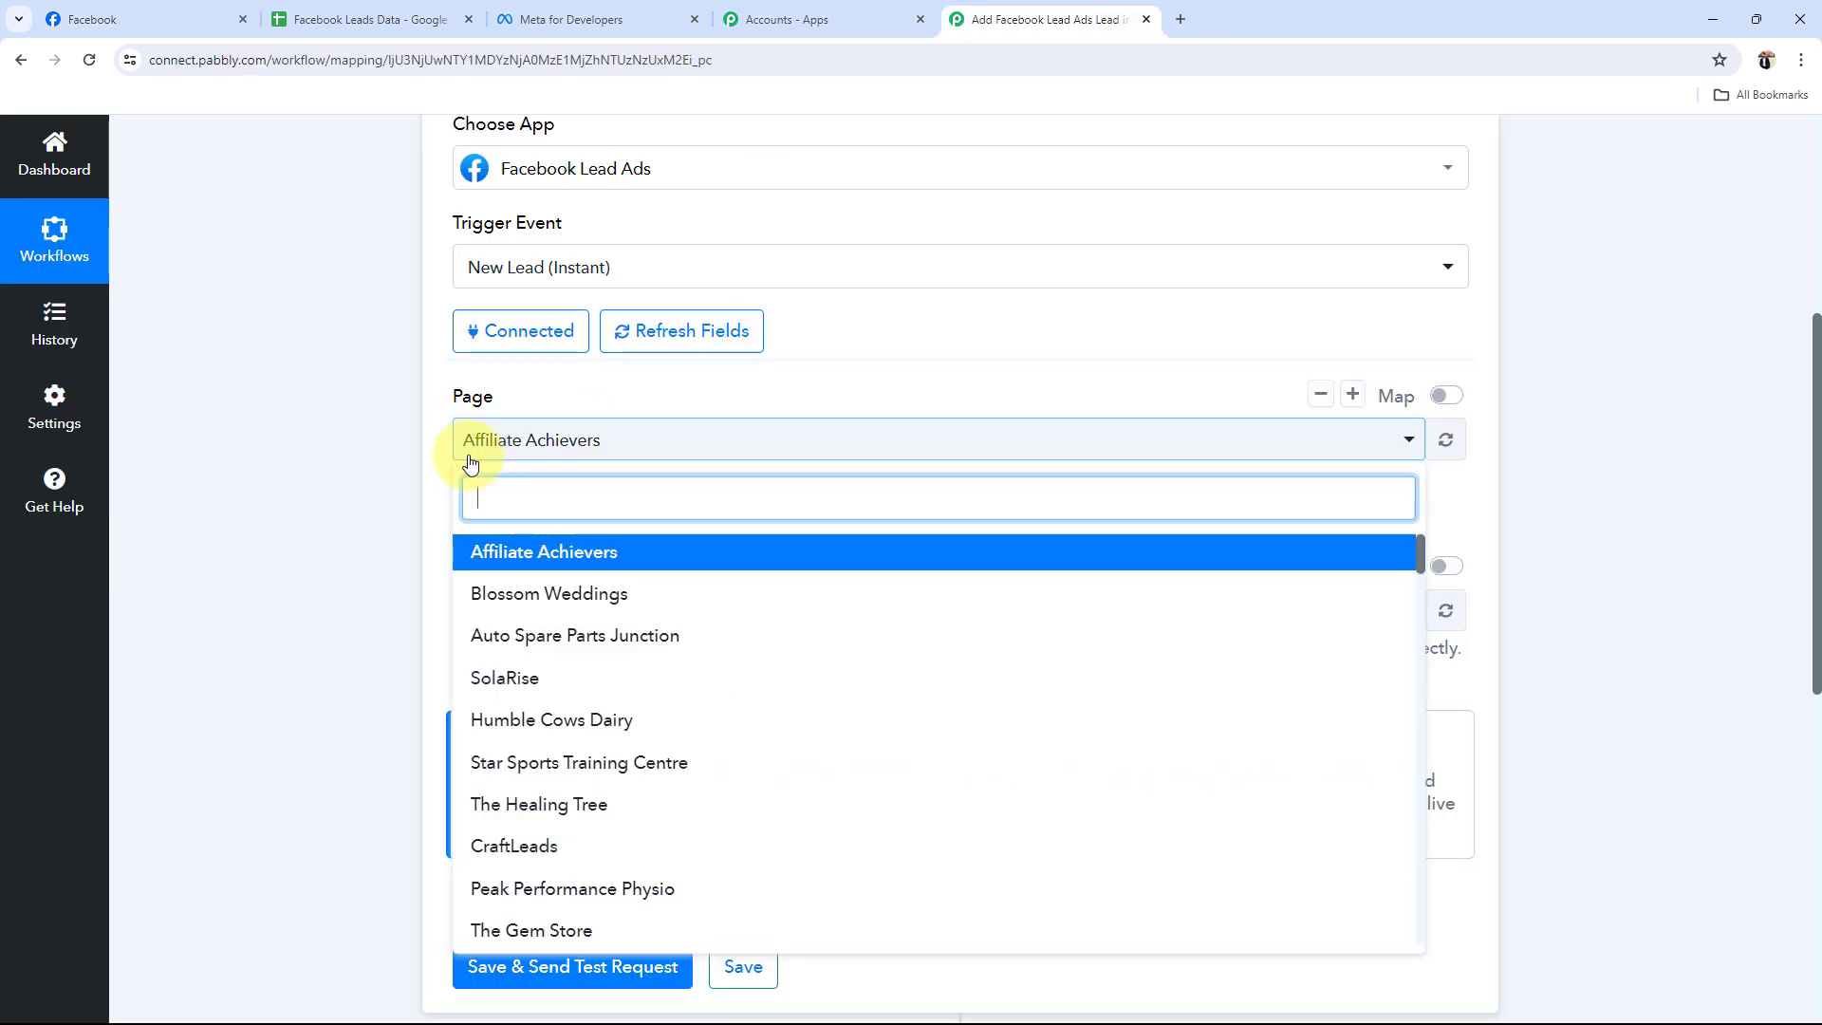
pyautogui.click(489, 635)
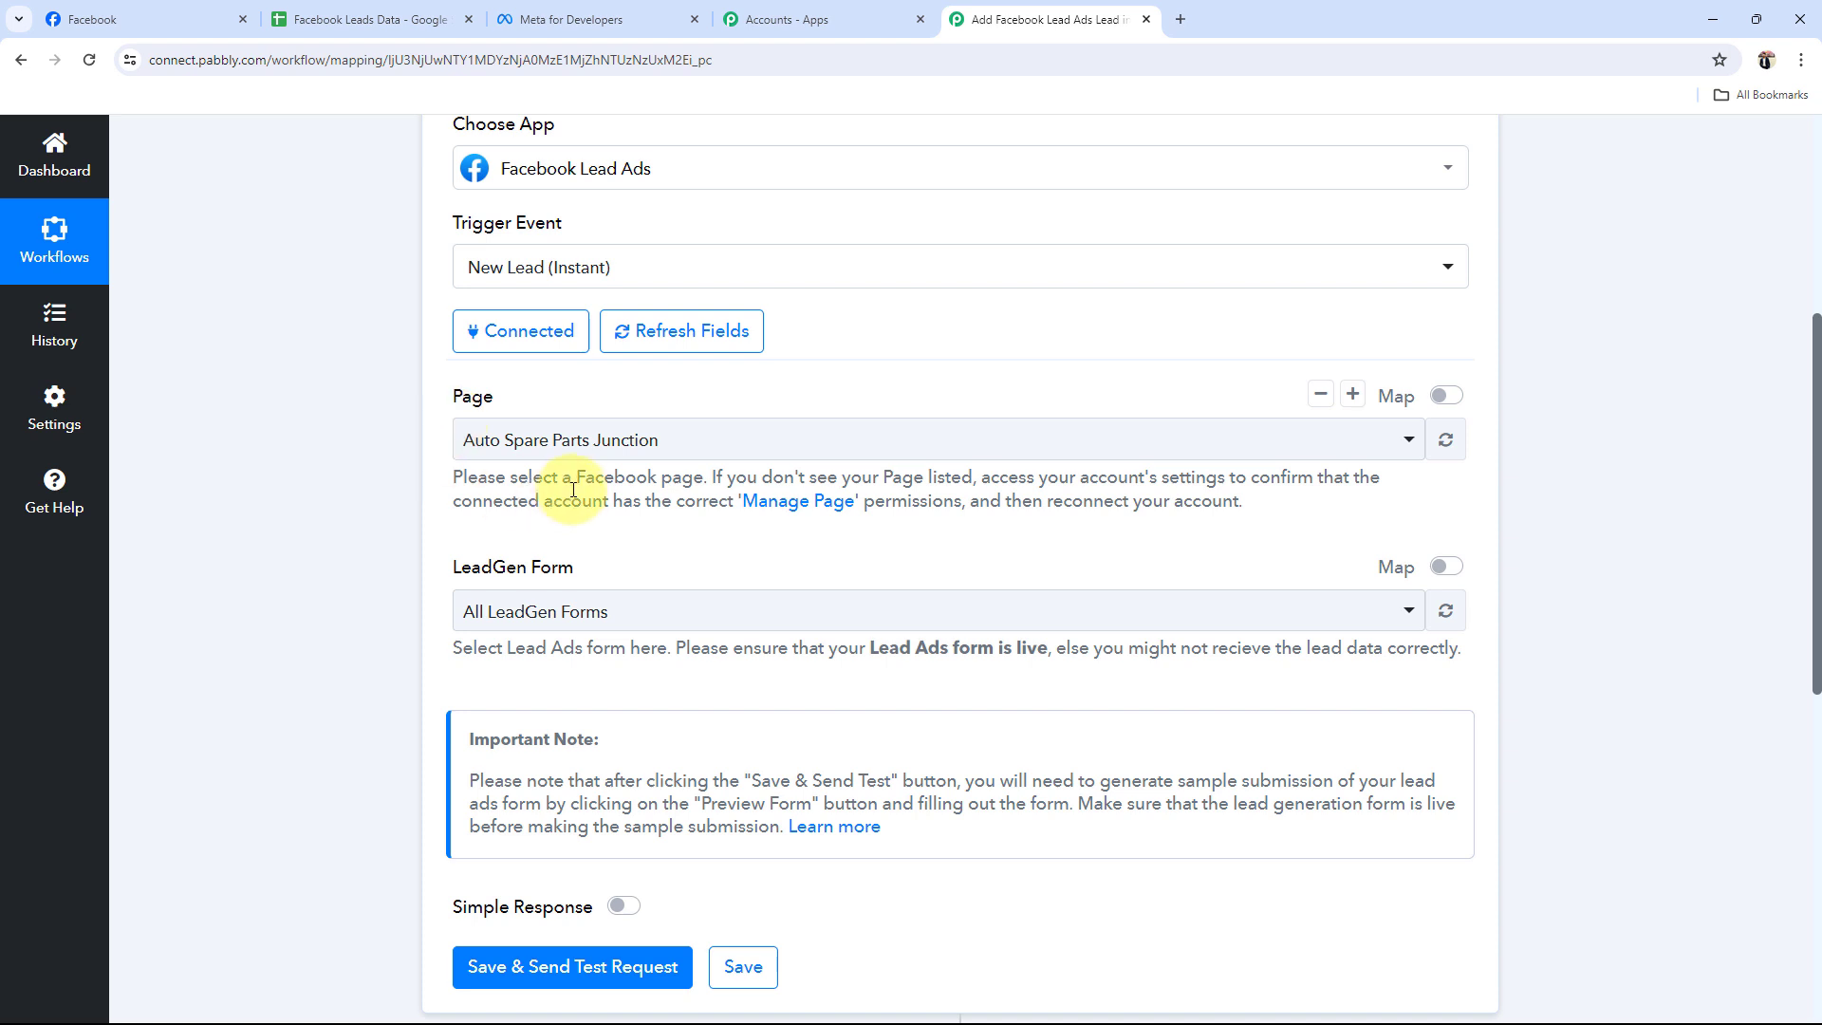
pyautogui.click(560, 443)
pyautogui.click(311, 572)
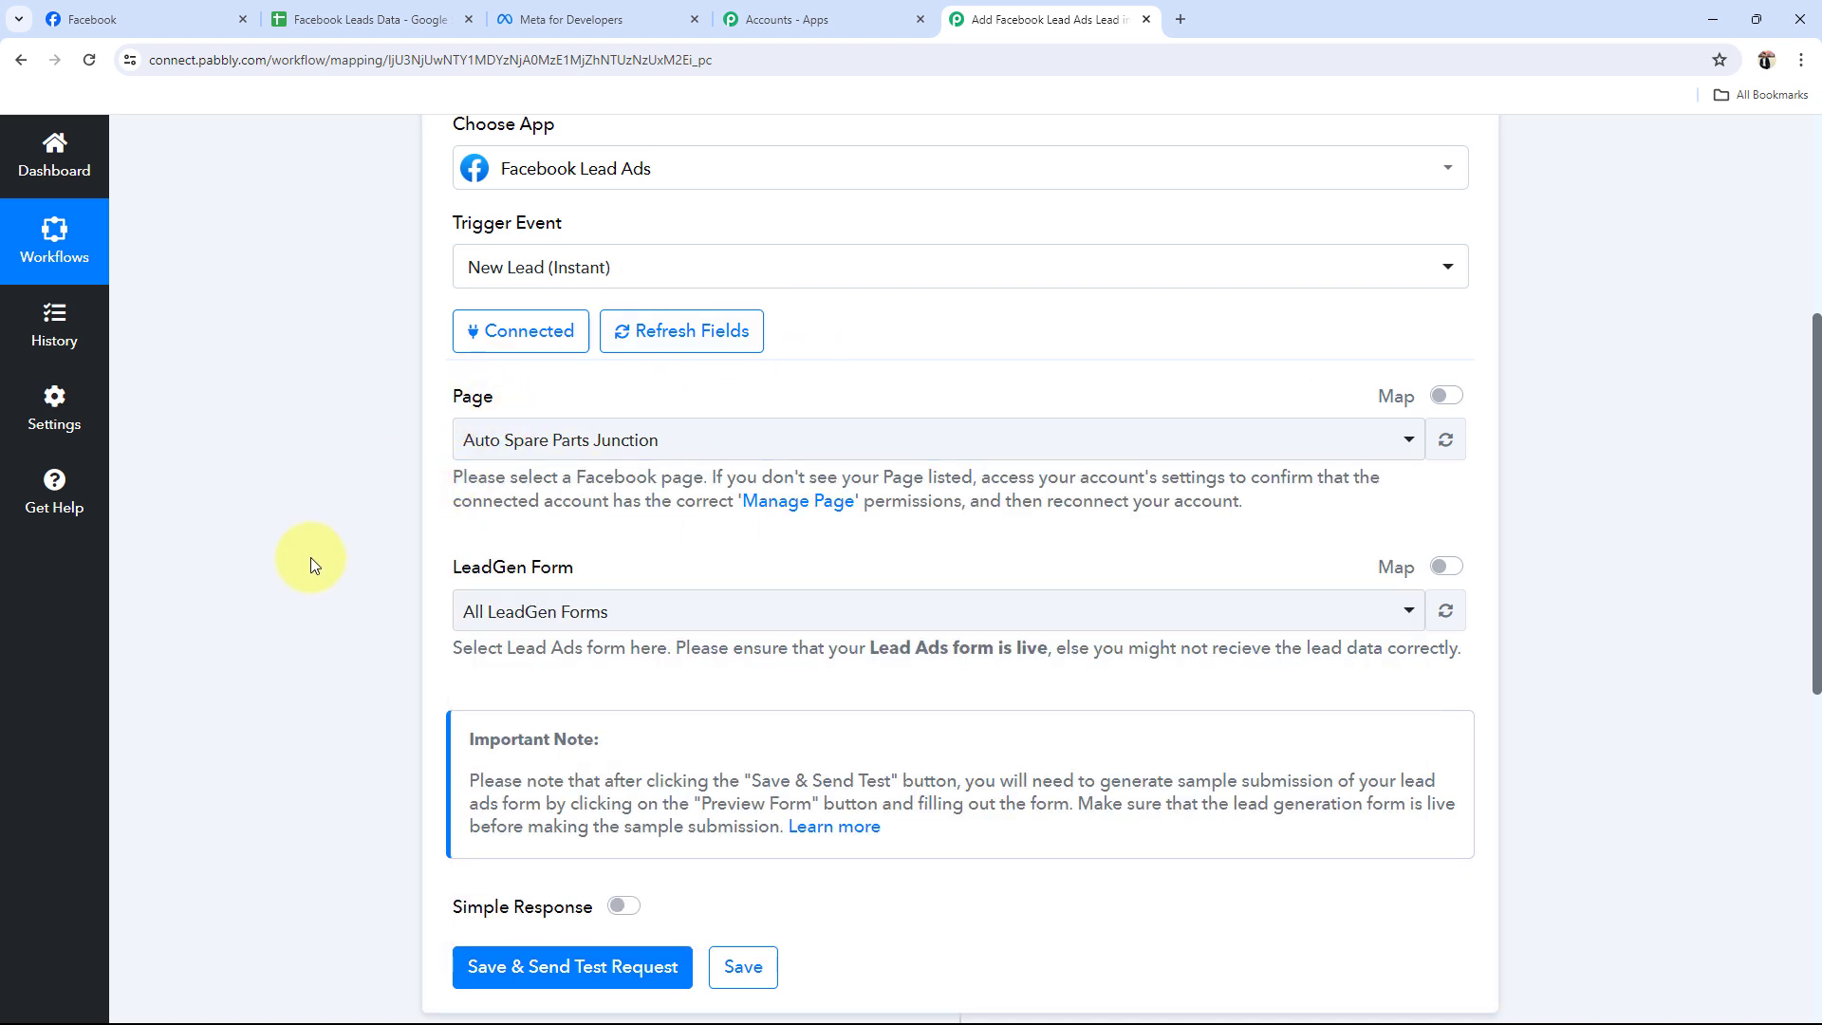
# Set the trigger's LeadGen form to Lead Form.
pyautogui.scroll(-1, 311, 565)
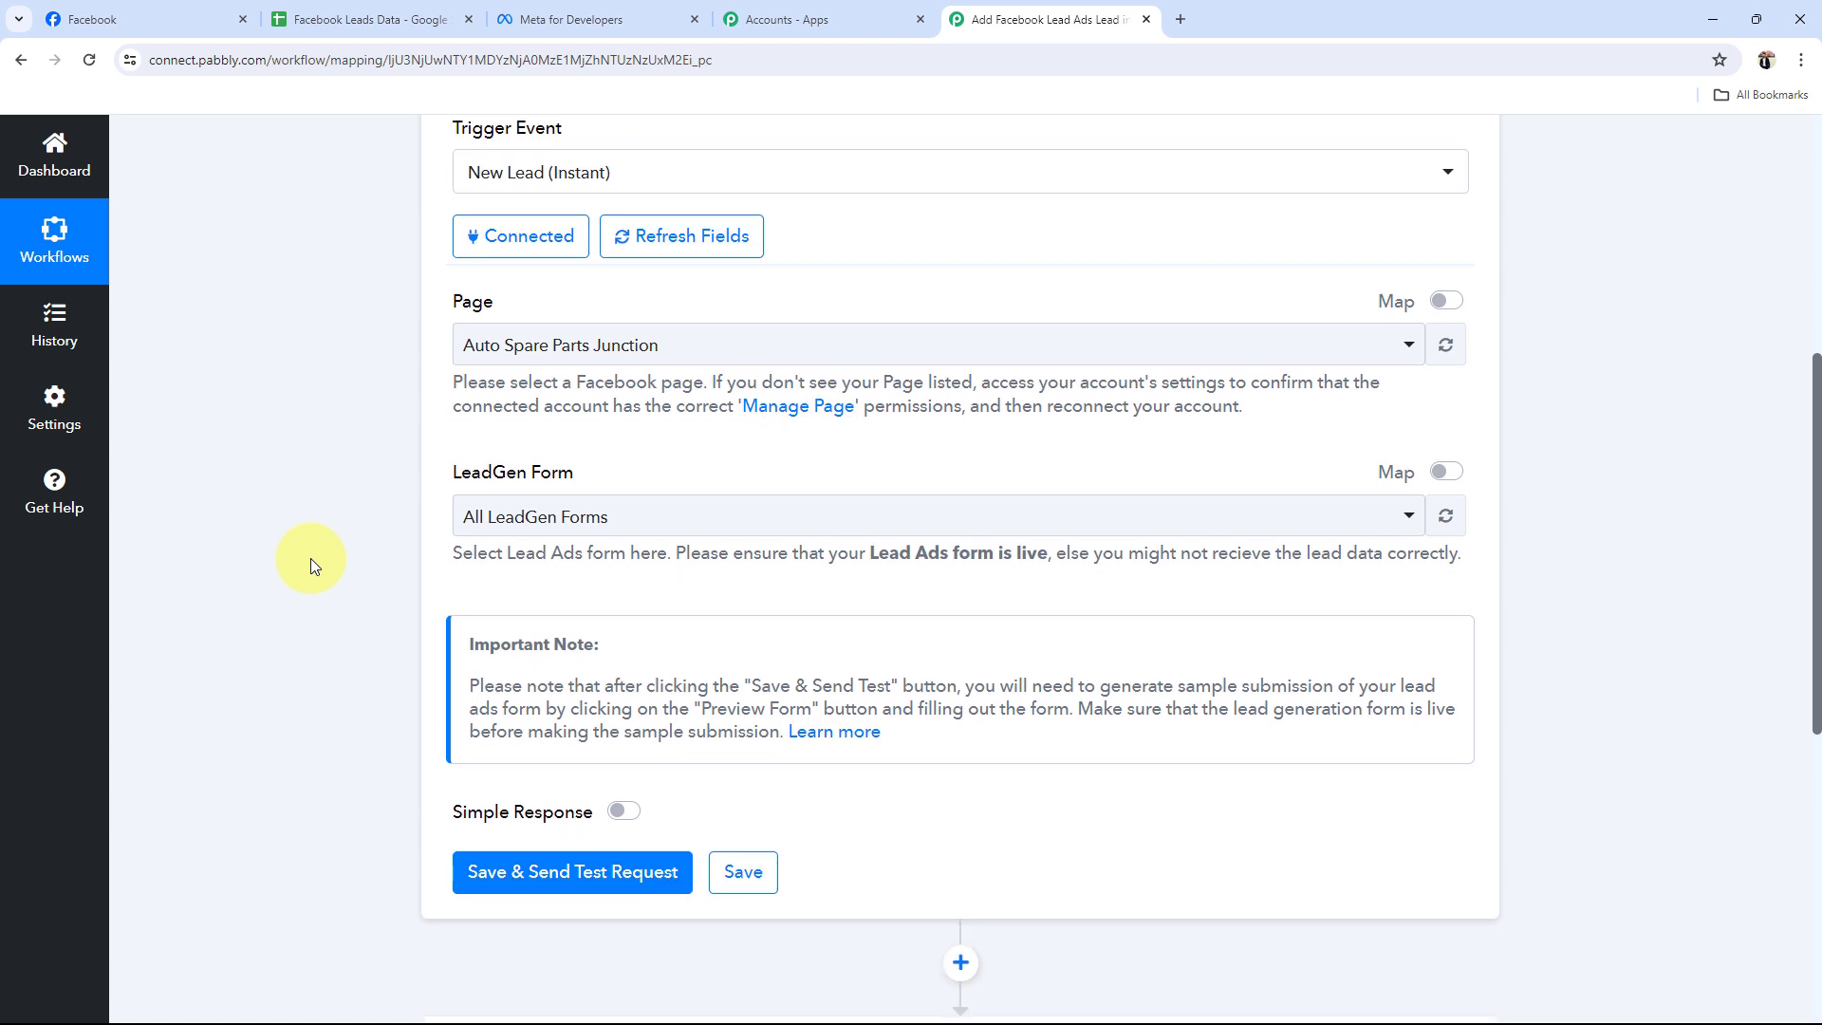
pyautogui.click(534, 522)
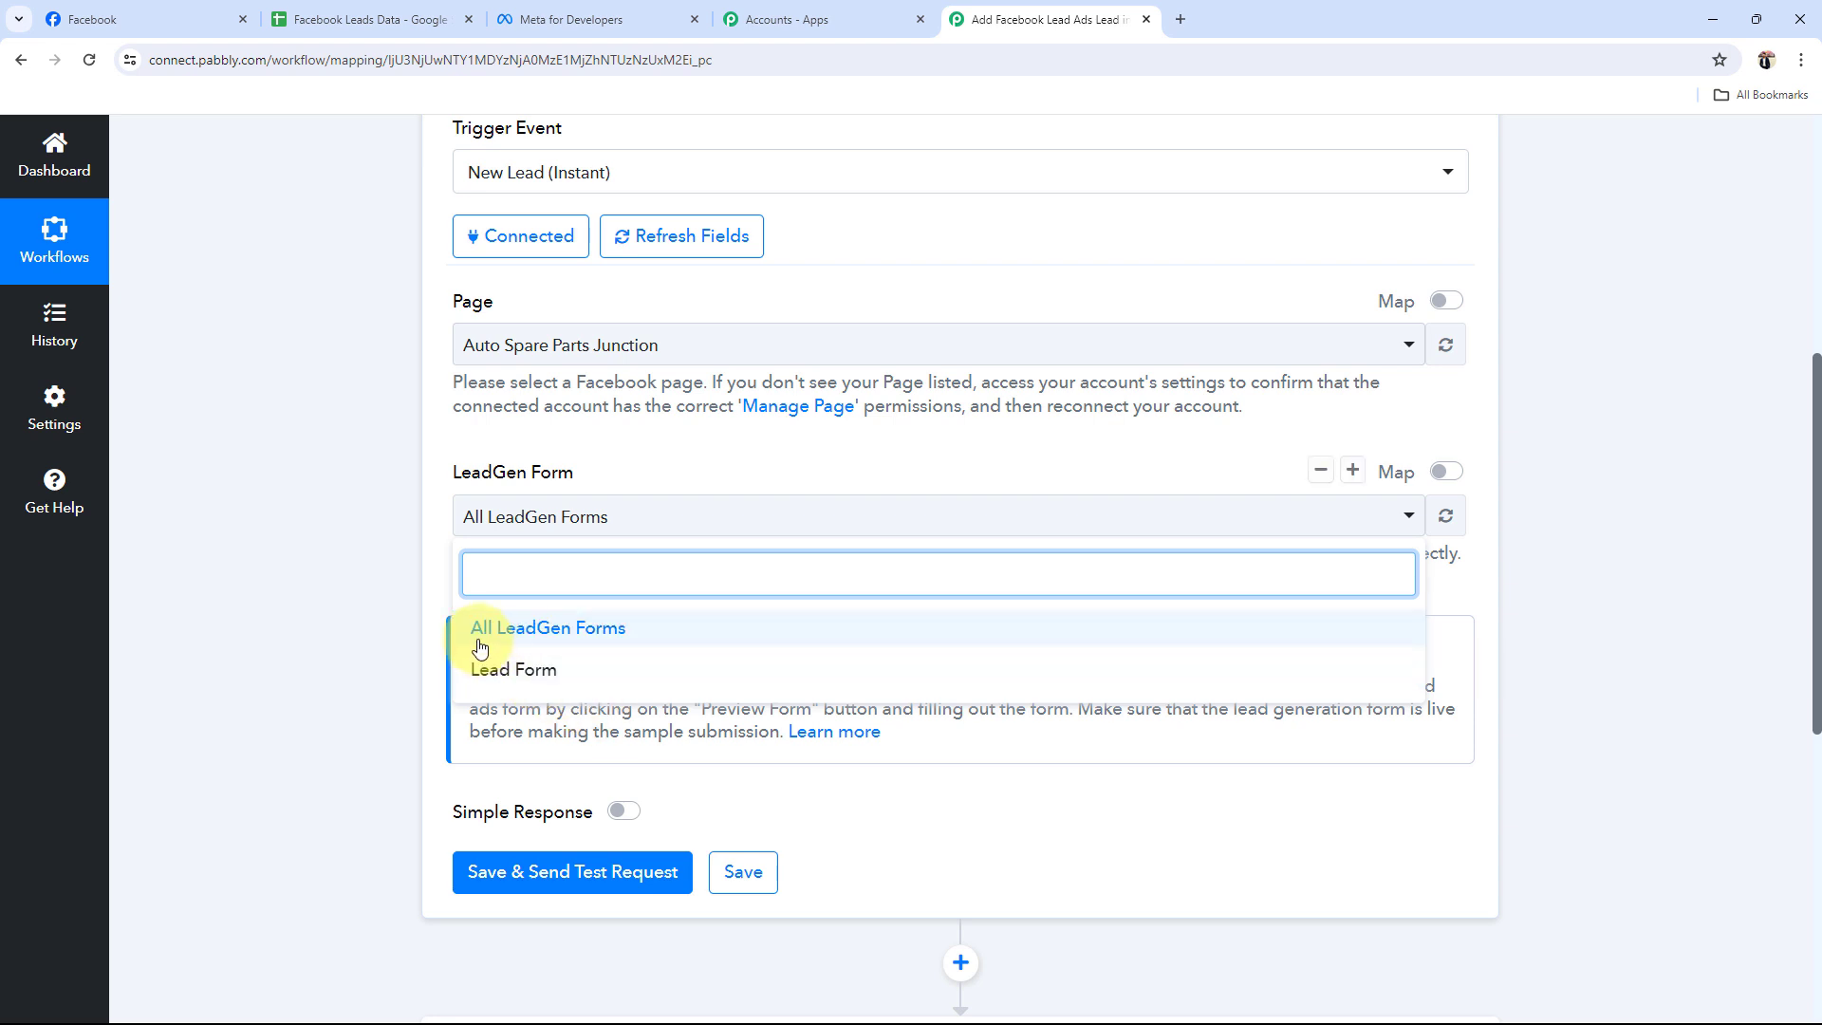
pyautogui.click(355, 644)
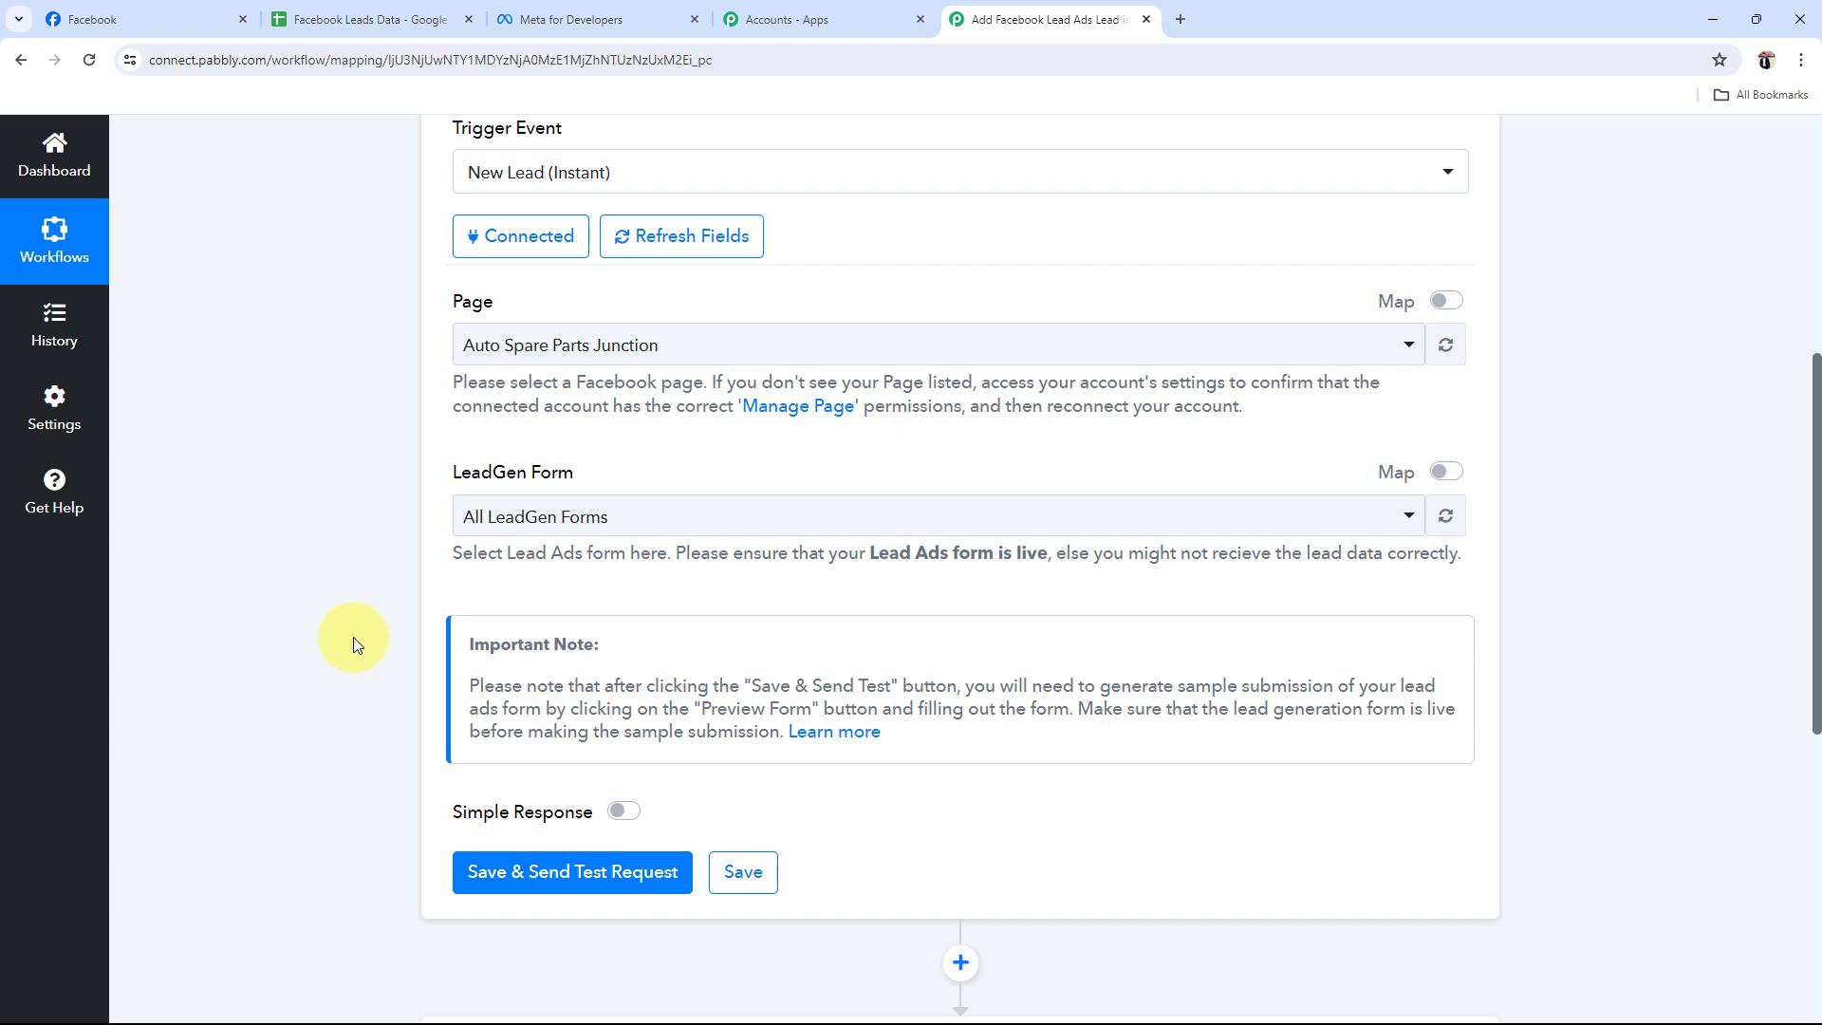
pyautogui.click(645, 520)
pyautogui.click(548, 634)
pyautogui.click(494, 527)
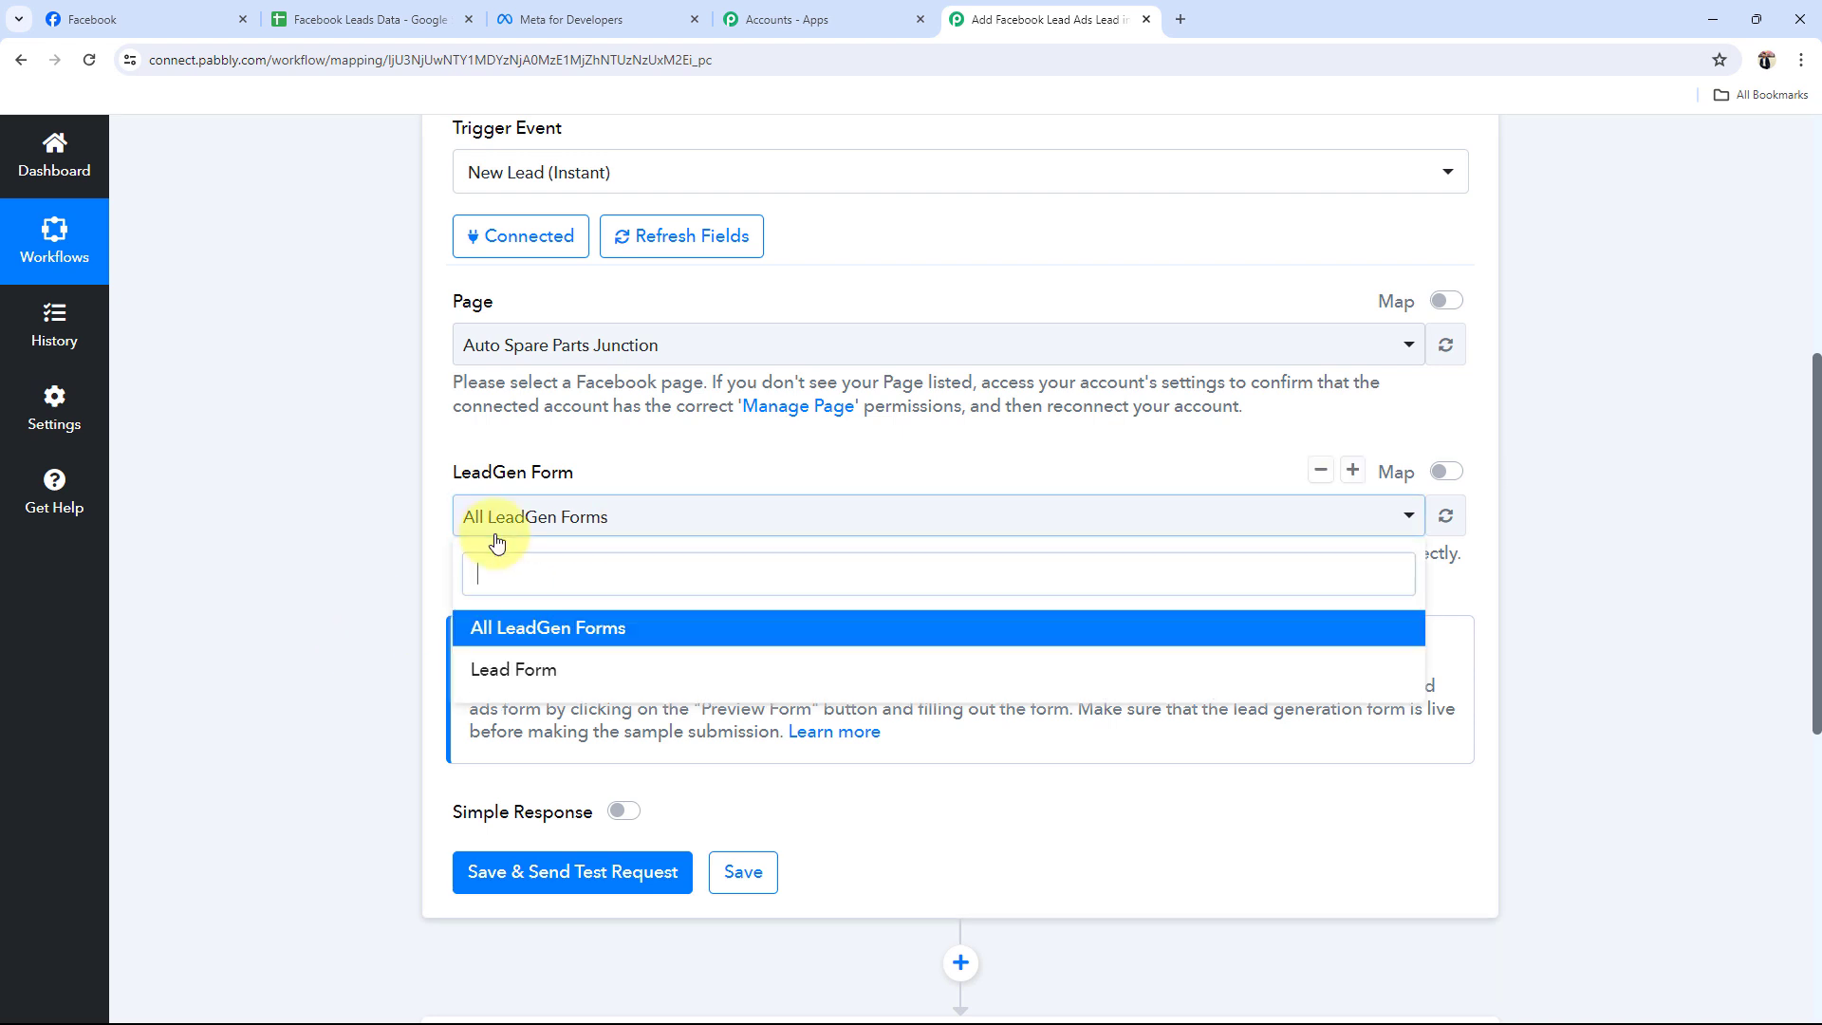
pyautogui.click(488, 672)
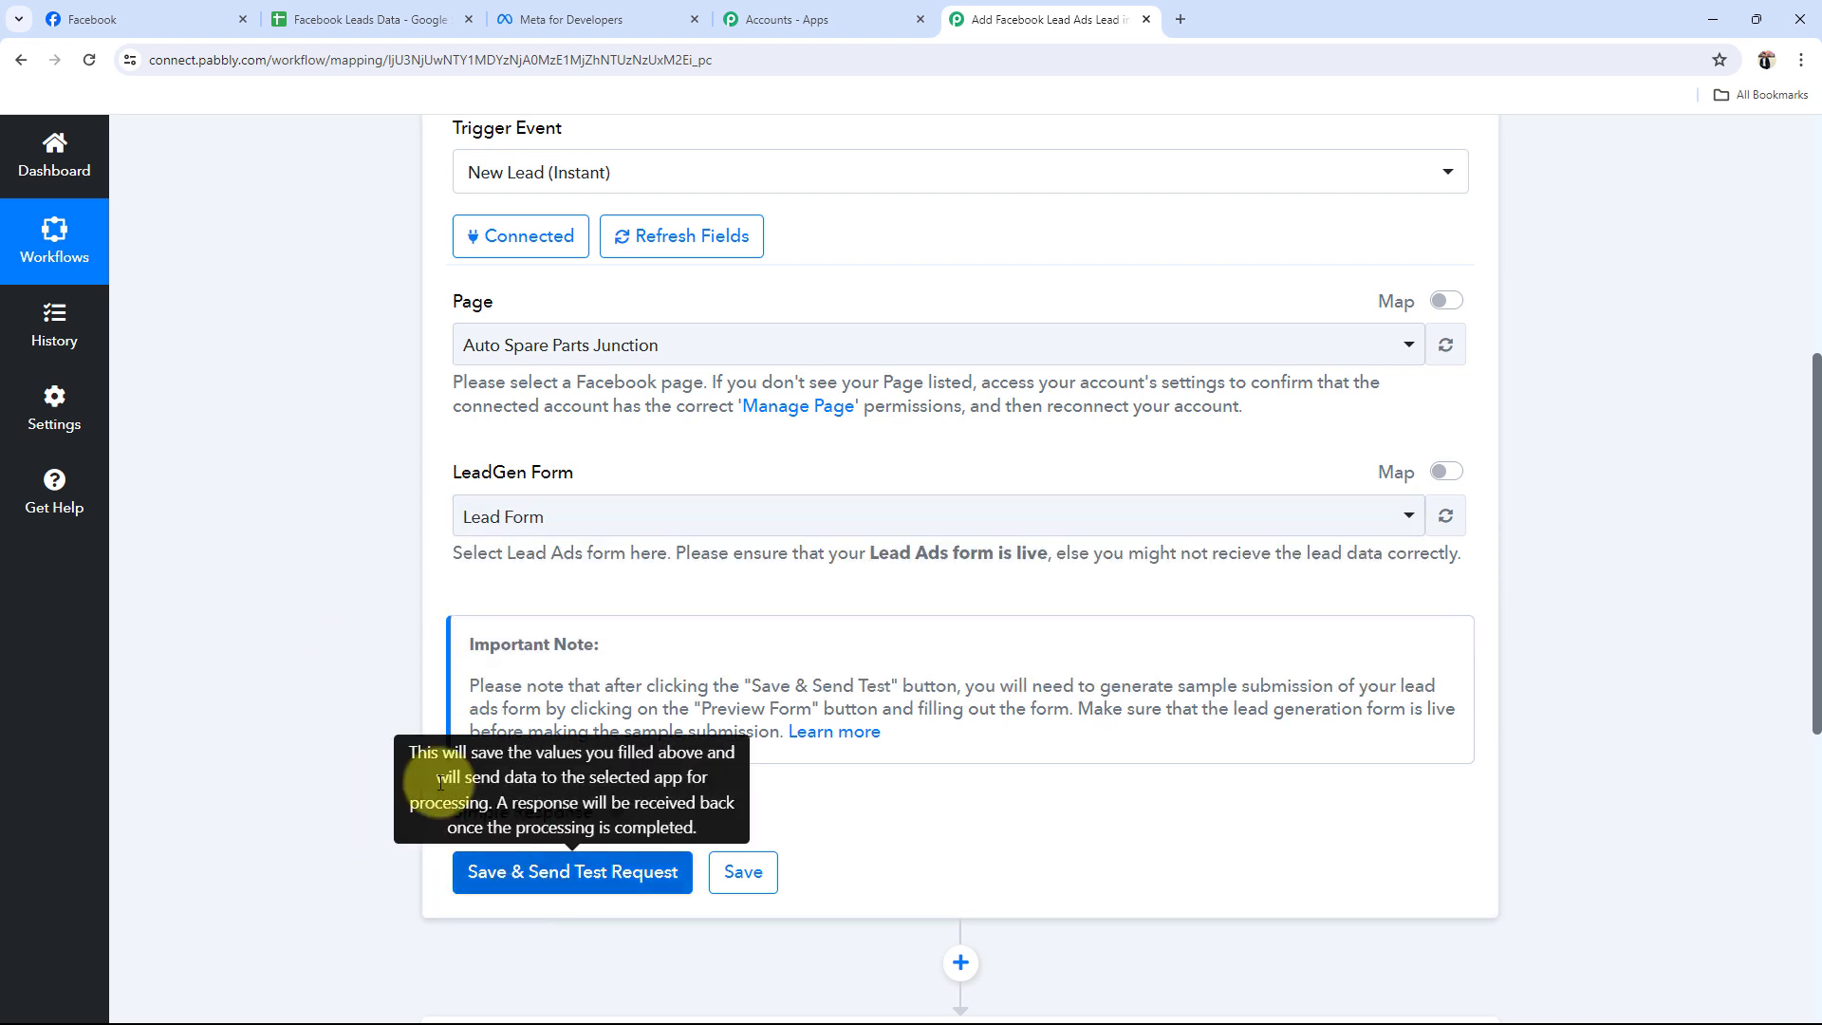
# Save the trigger with a test request and read the note about making a test submission.
pyautogui.click(556, 889)
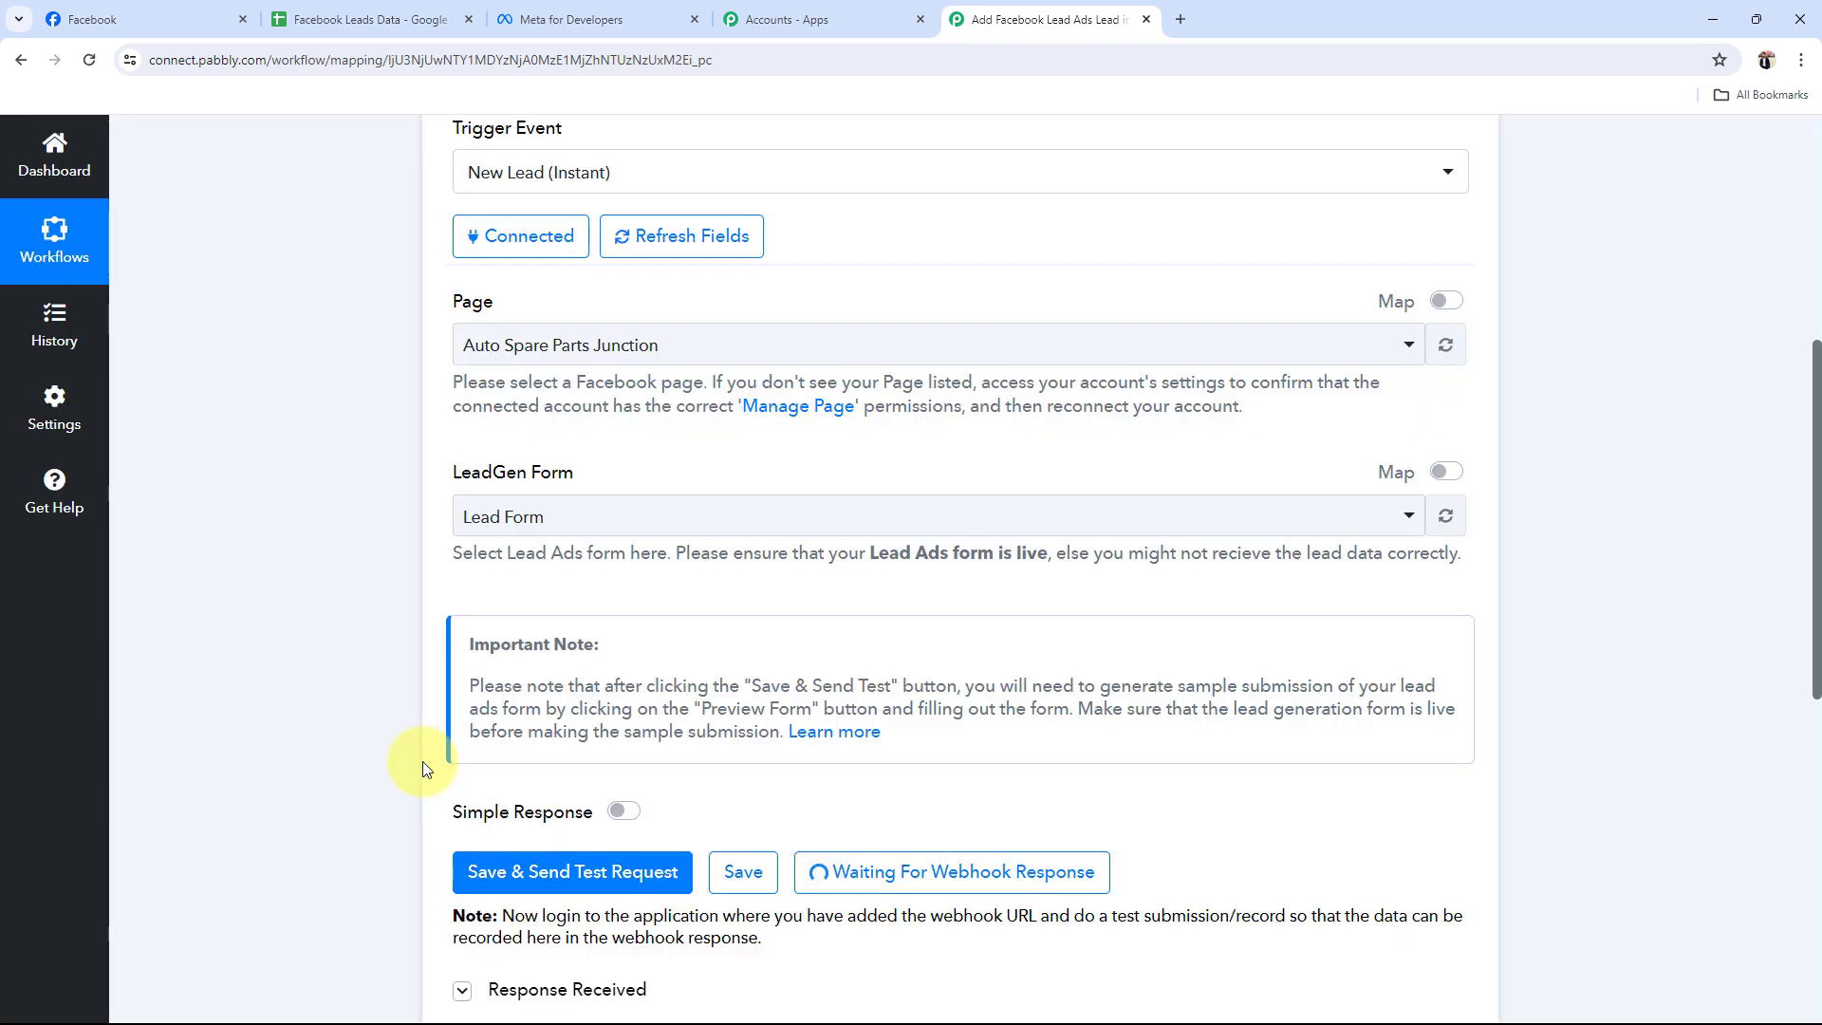
pyautogui.scroll(-2, 423, 761)
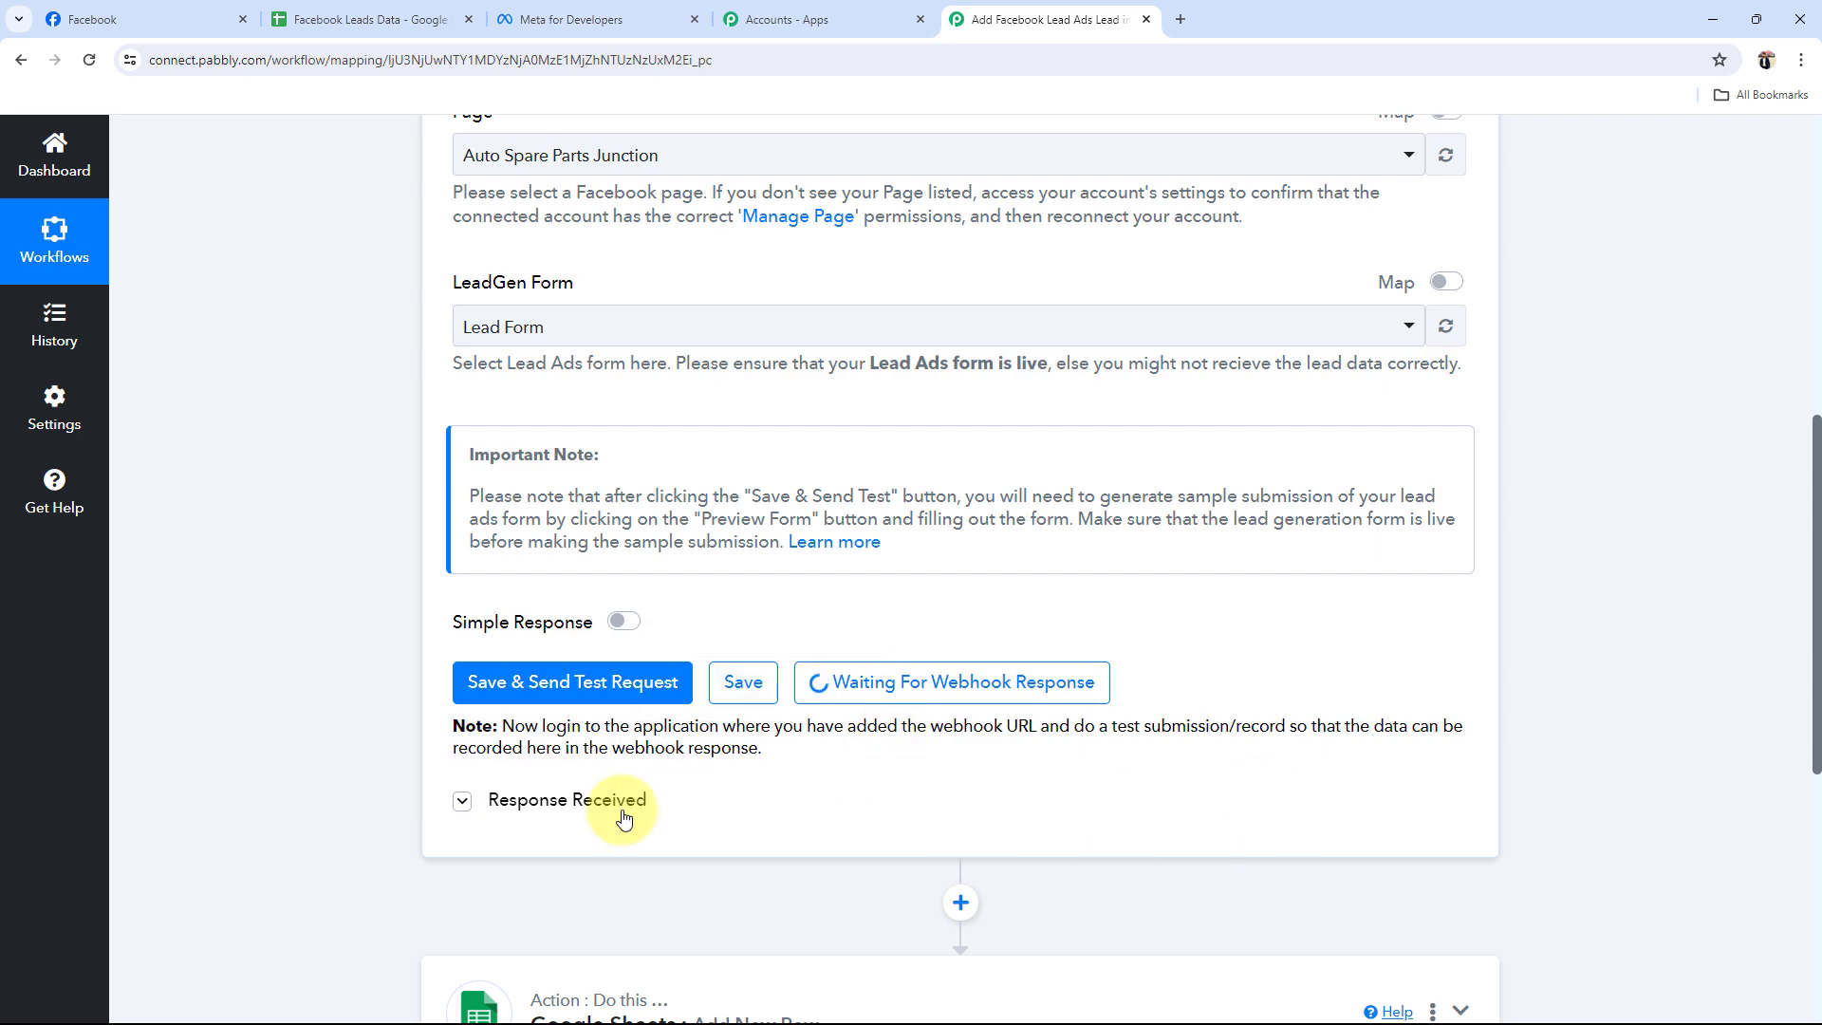
pyautogui.scroll(3, 665, 759)
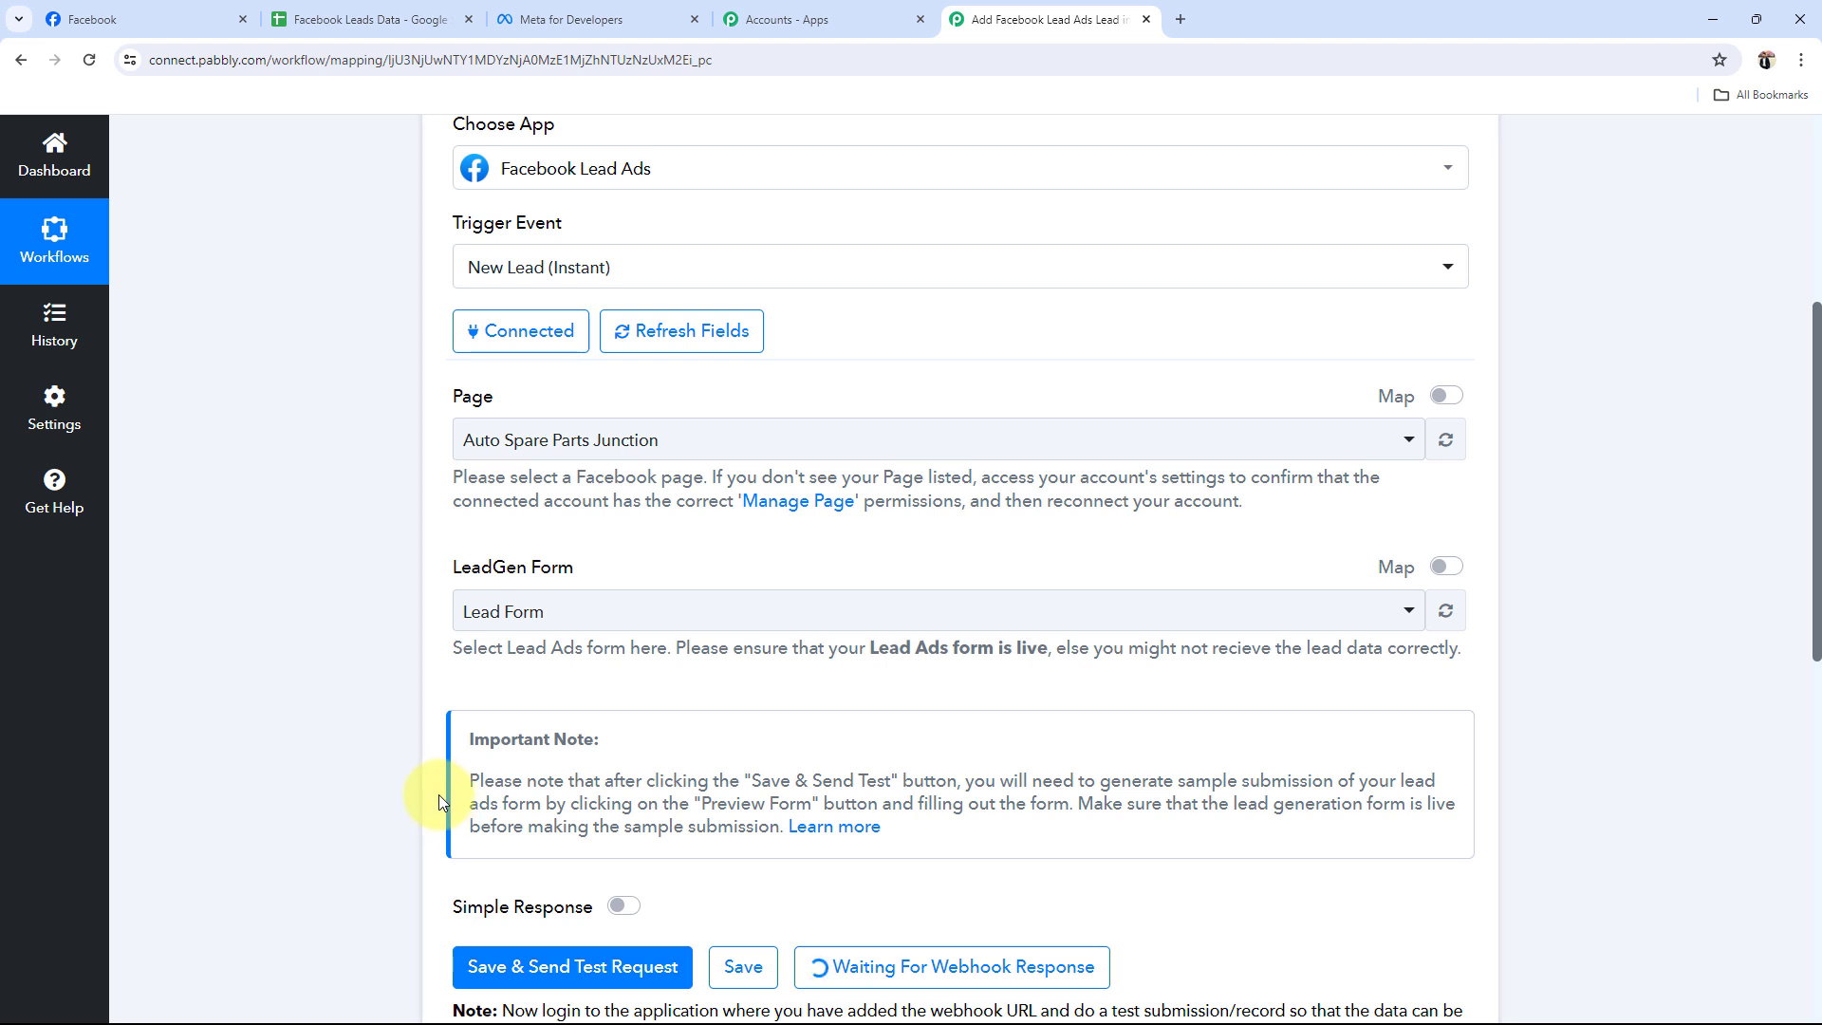
pyautogui.scroll(-2, 438, 794)
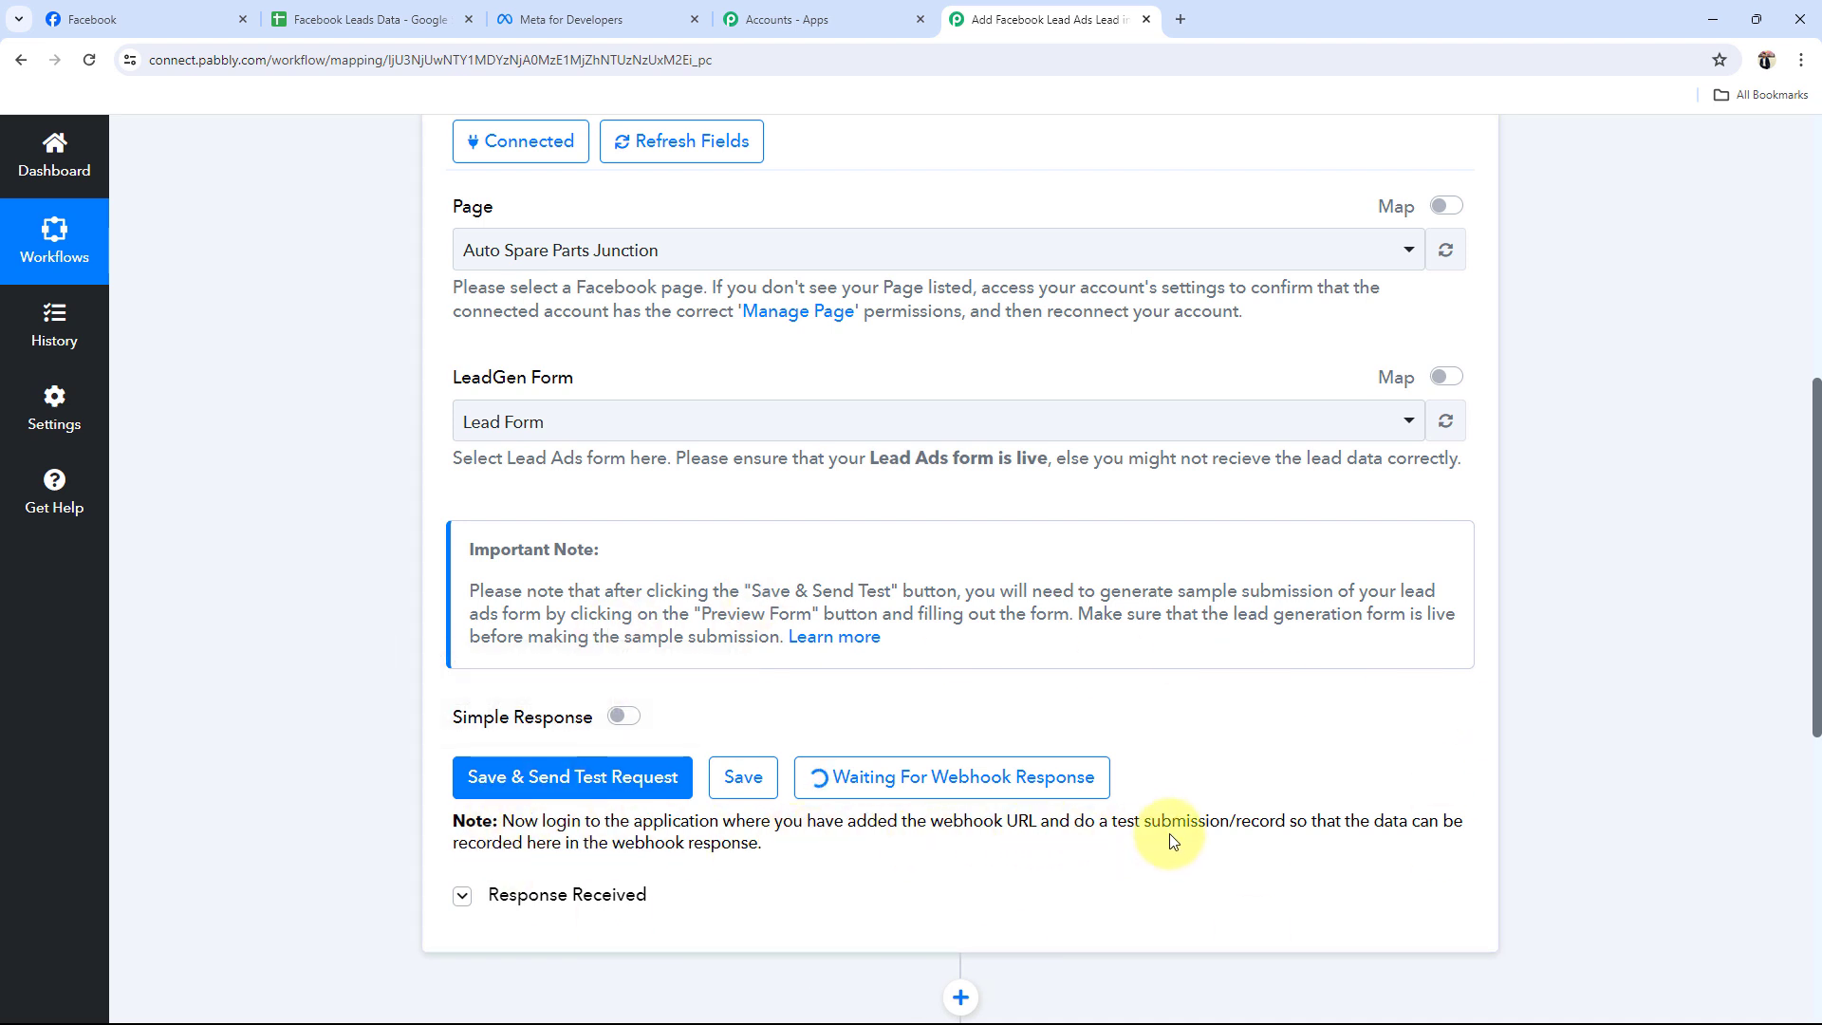
pyautogui.moveTo(1108, 821); pyautogui.dragTo(1283, 824)
pyautogui.click(1235, 748)
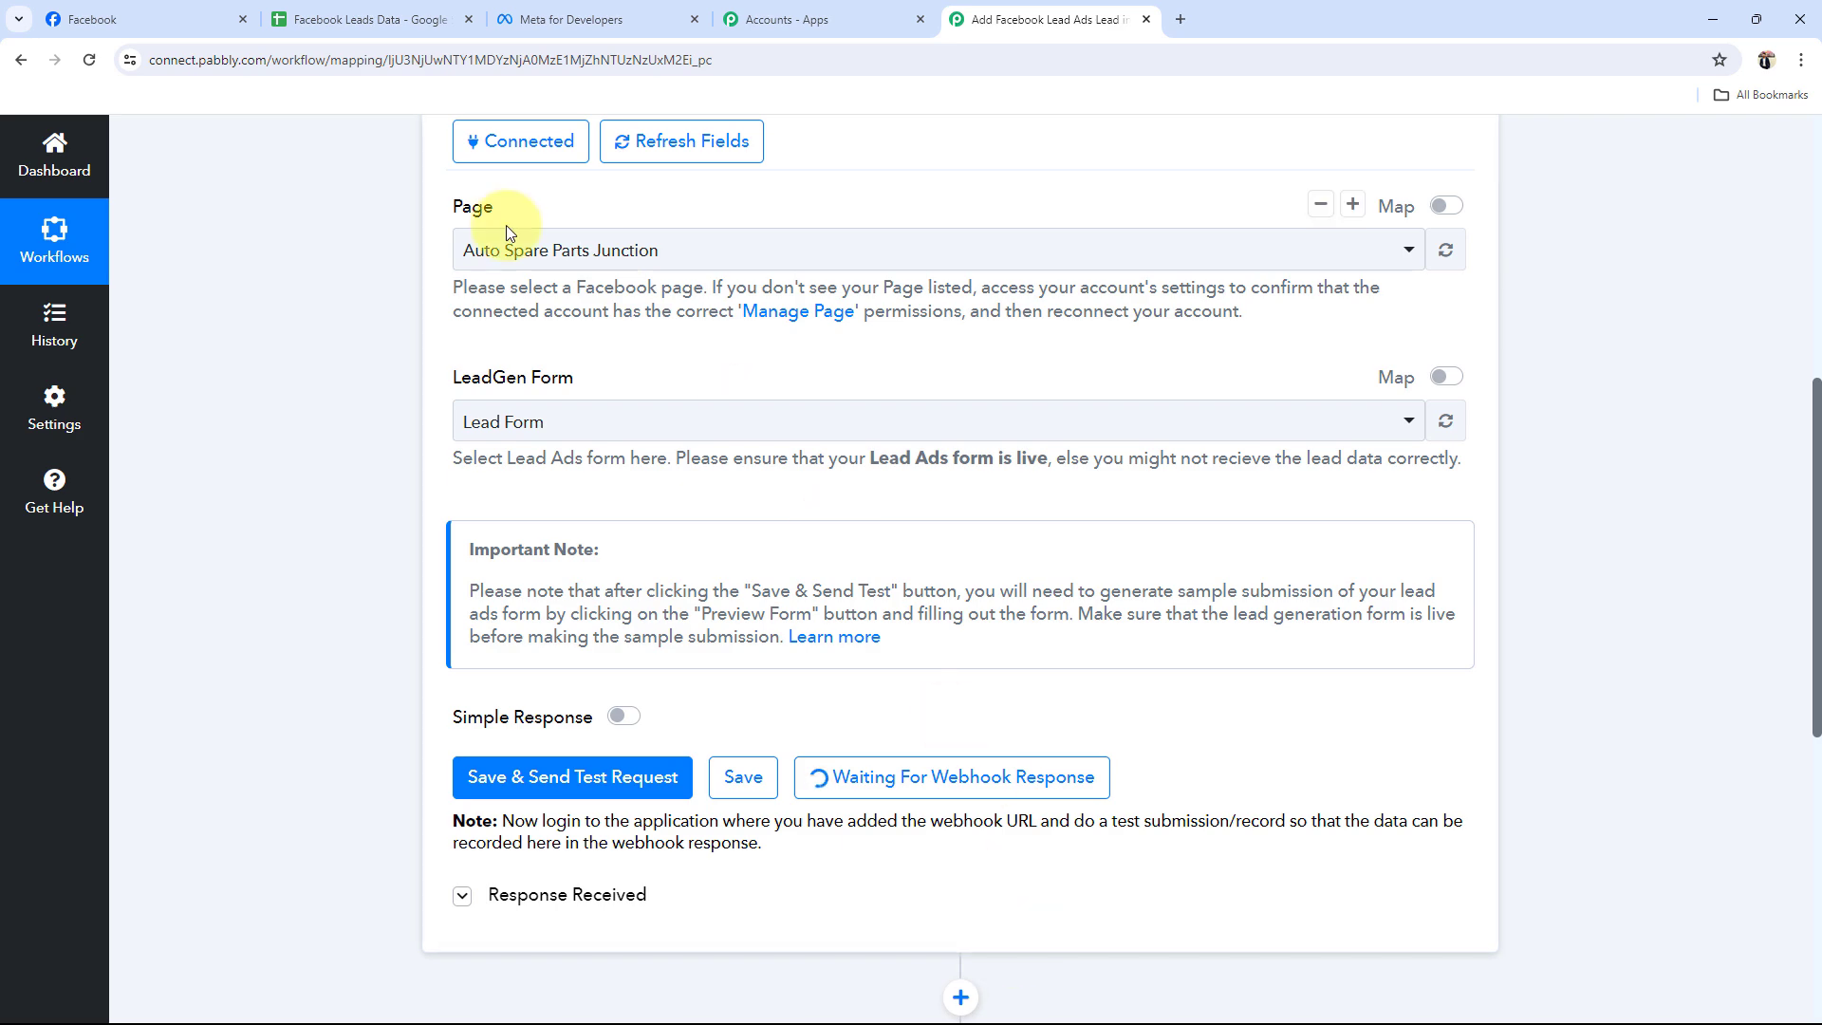
# Switch to the Meta for Developers site and open the Lead Ads RTU Debug Tool from its developer tools.
pyautogui.click(562, 26)
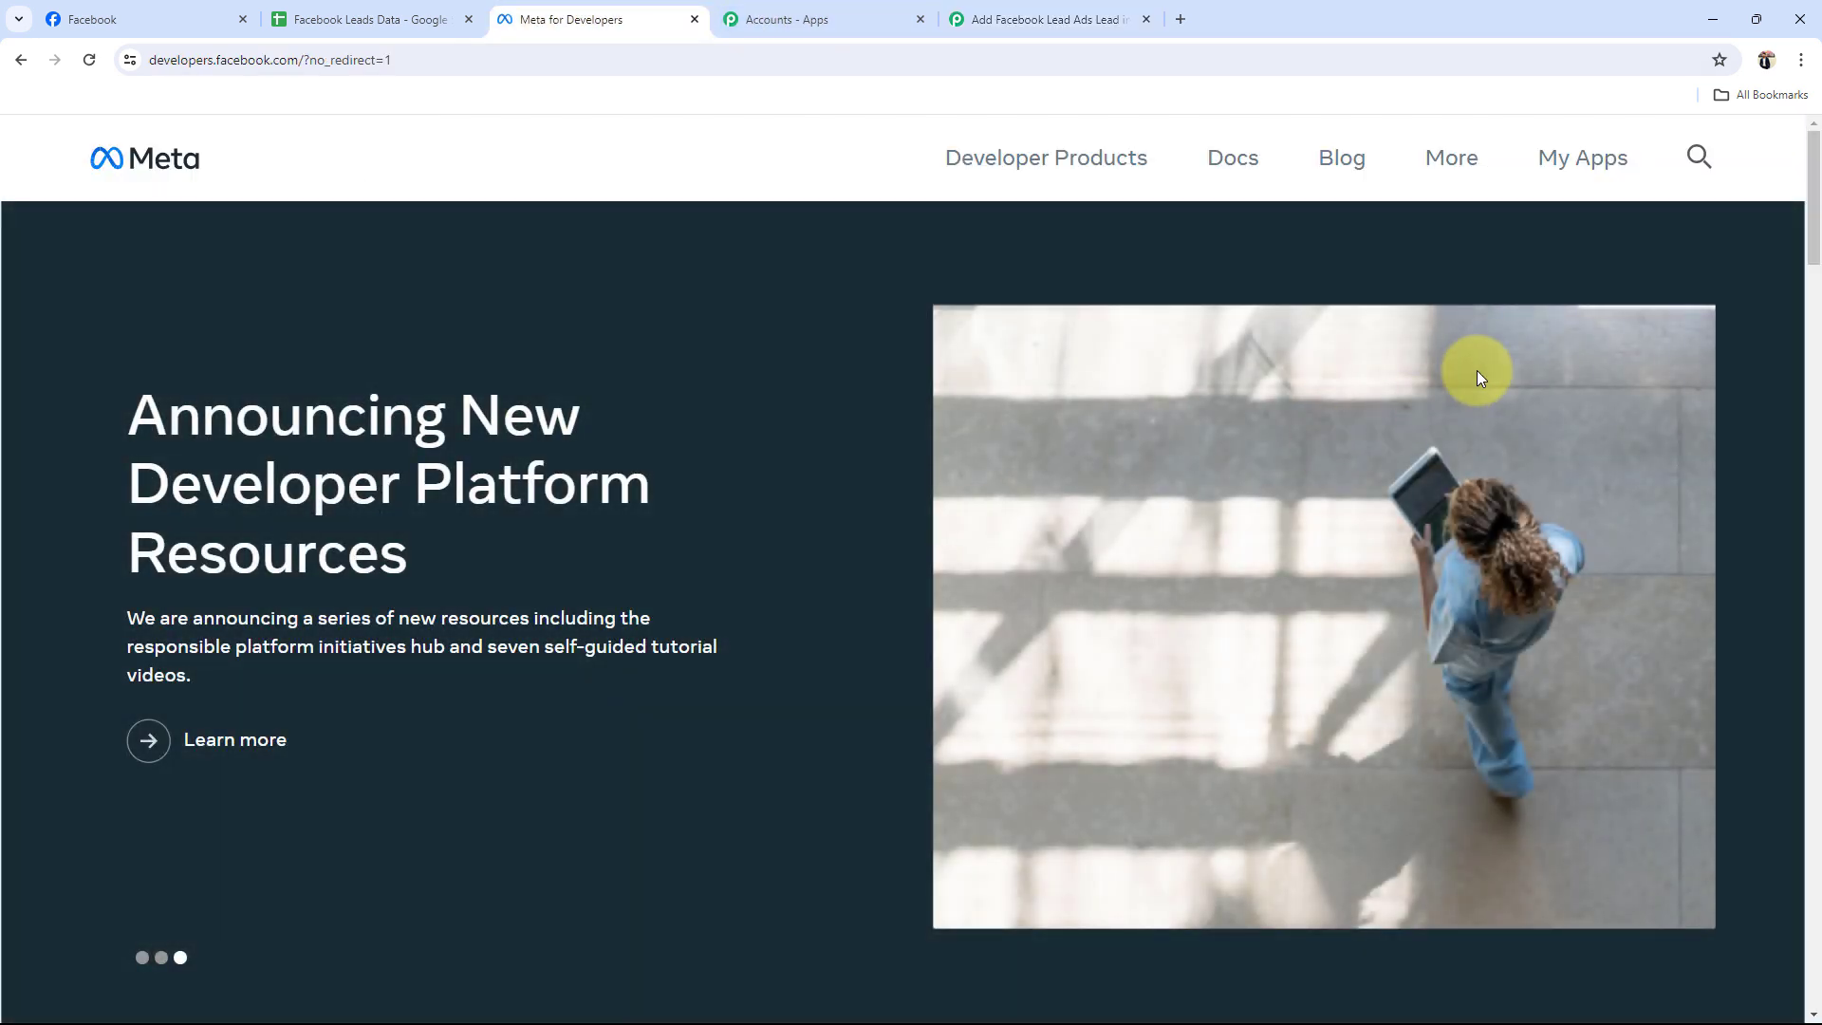
pyautogui.click(1594, 161)
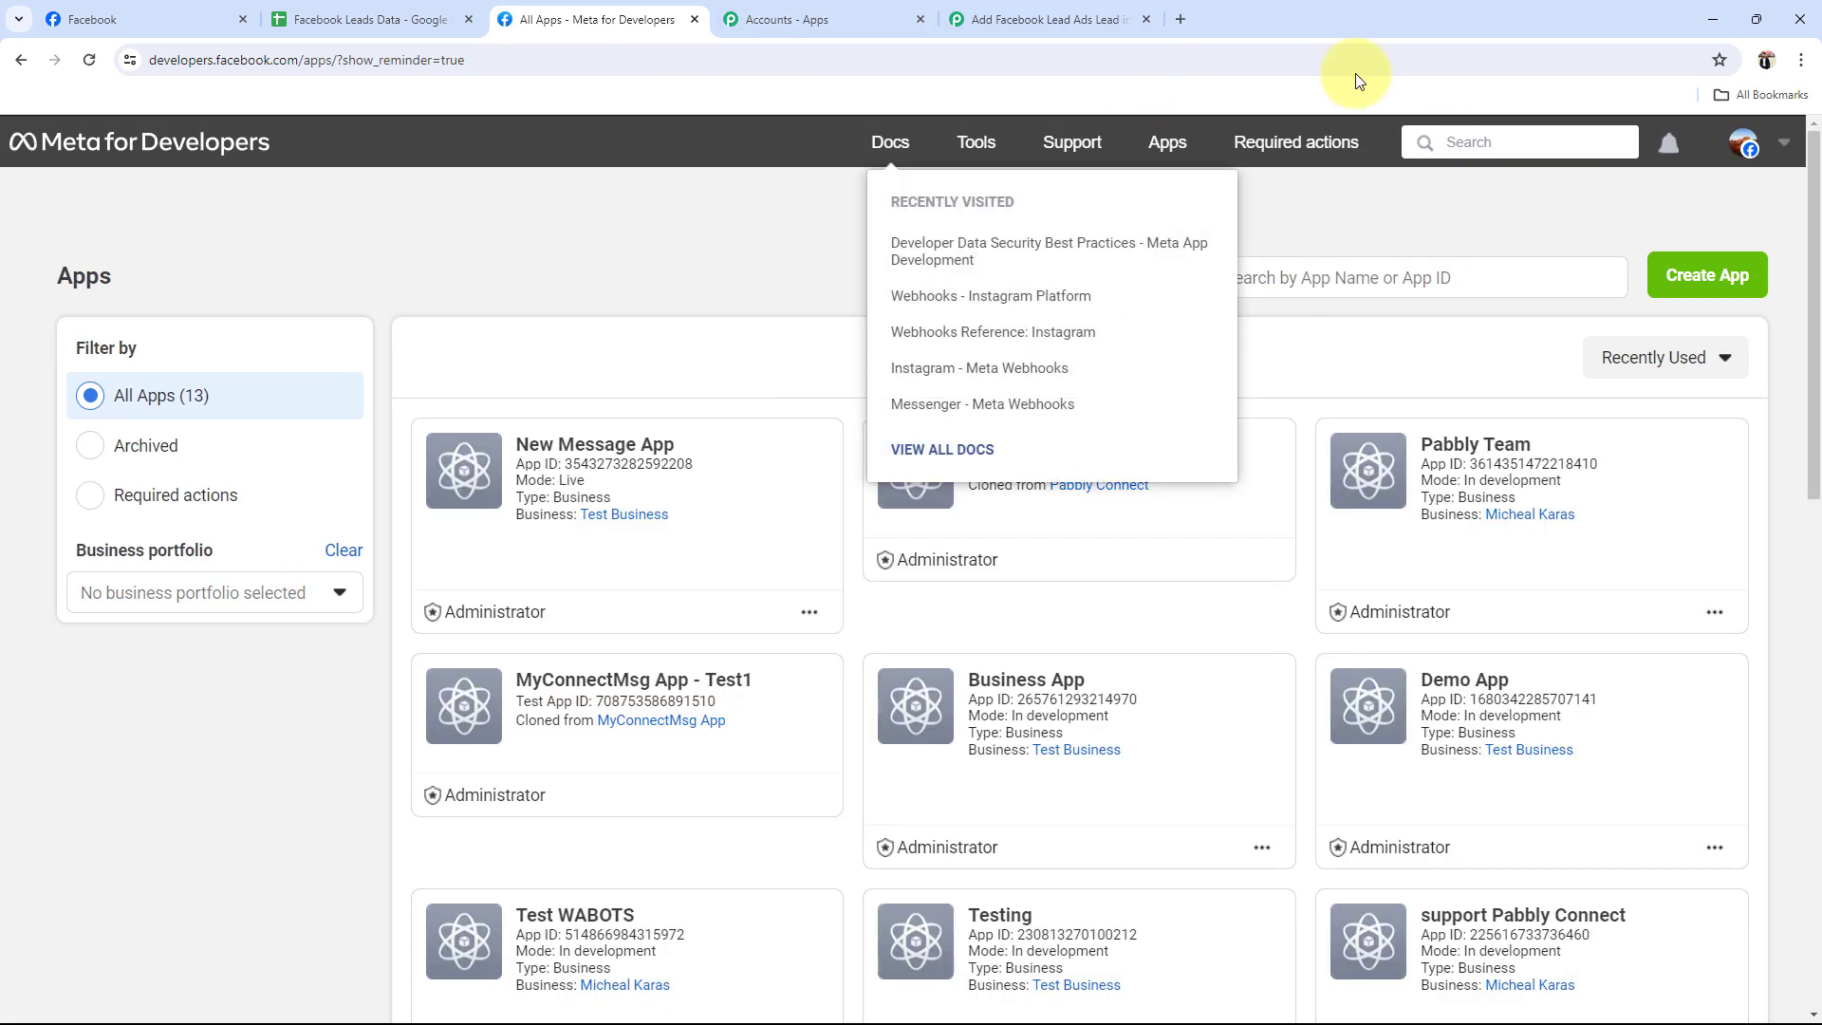
pyautogui.click(974, 145)
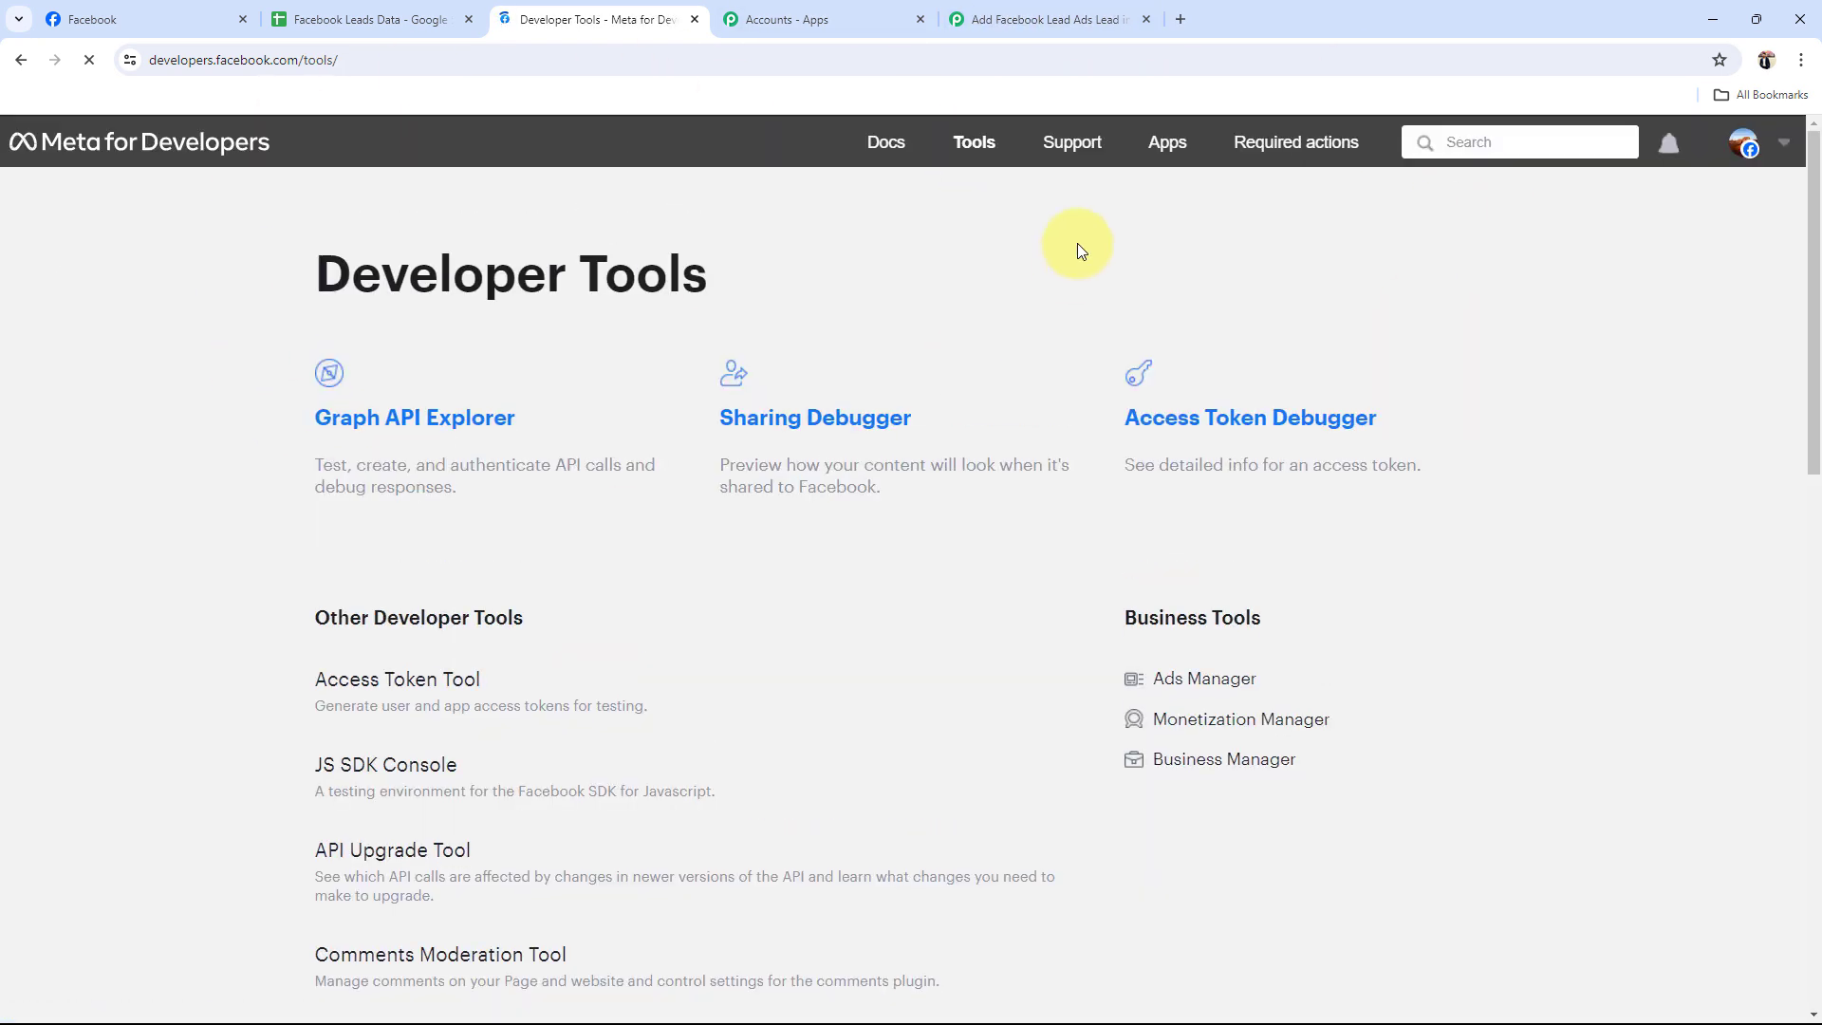
pyautogui.scroll(-1, 169, 522)
pyautogui.scroll(-4, 167, 539)
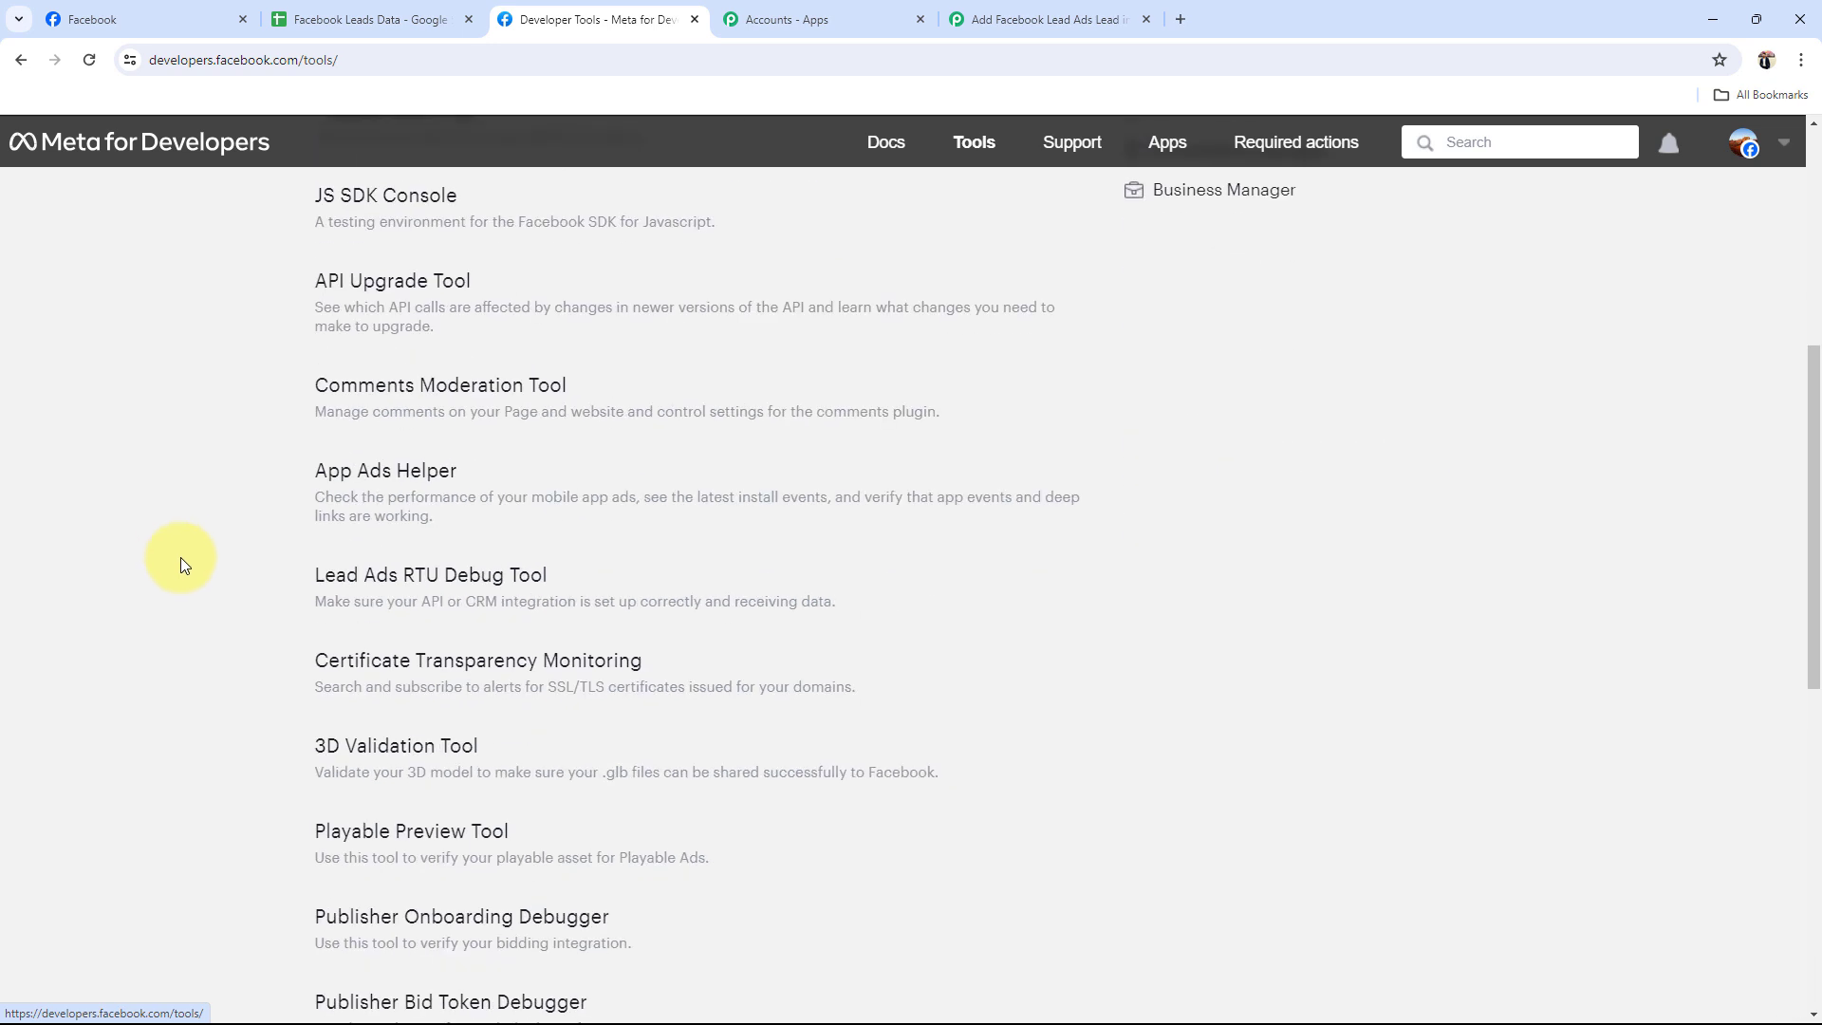
pyautogui.click(386, 575)
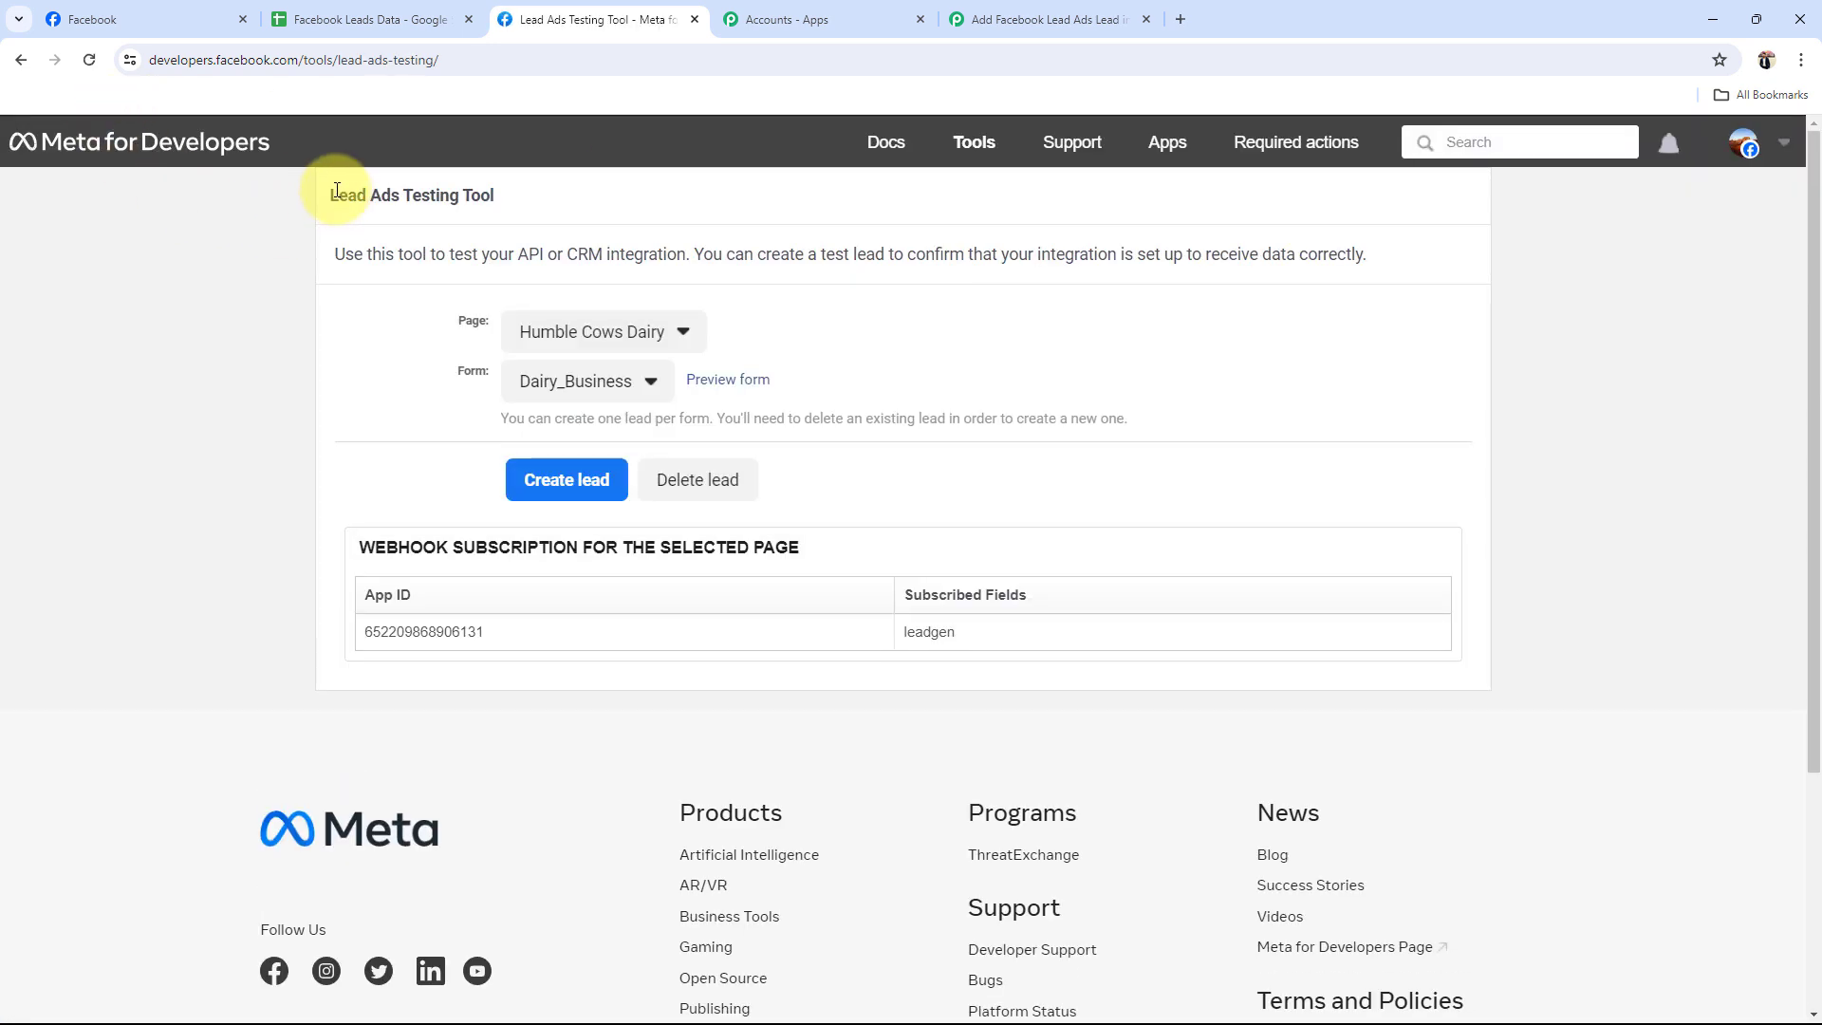
pyautogui.moveTo(337, 190); pyautogui.dragTo(521, 191)
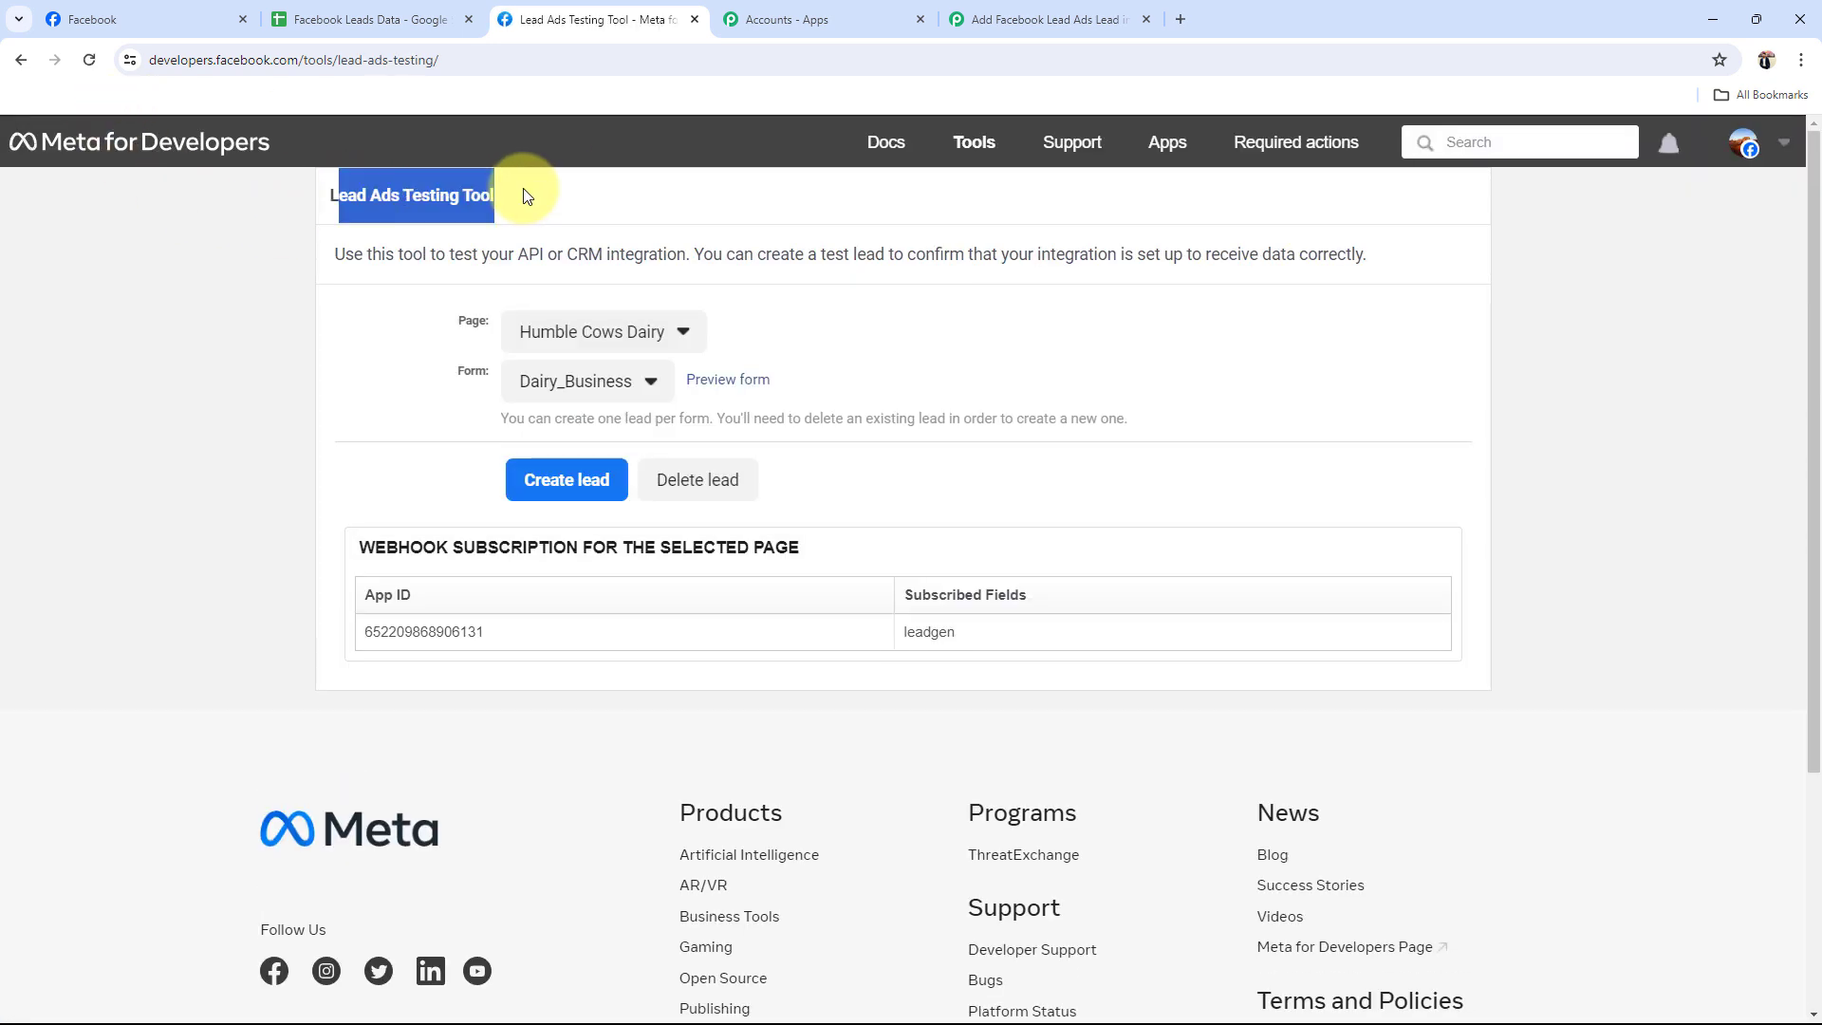
pyautogui.click(319, 307)
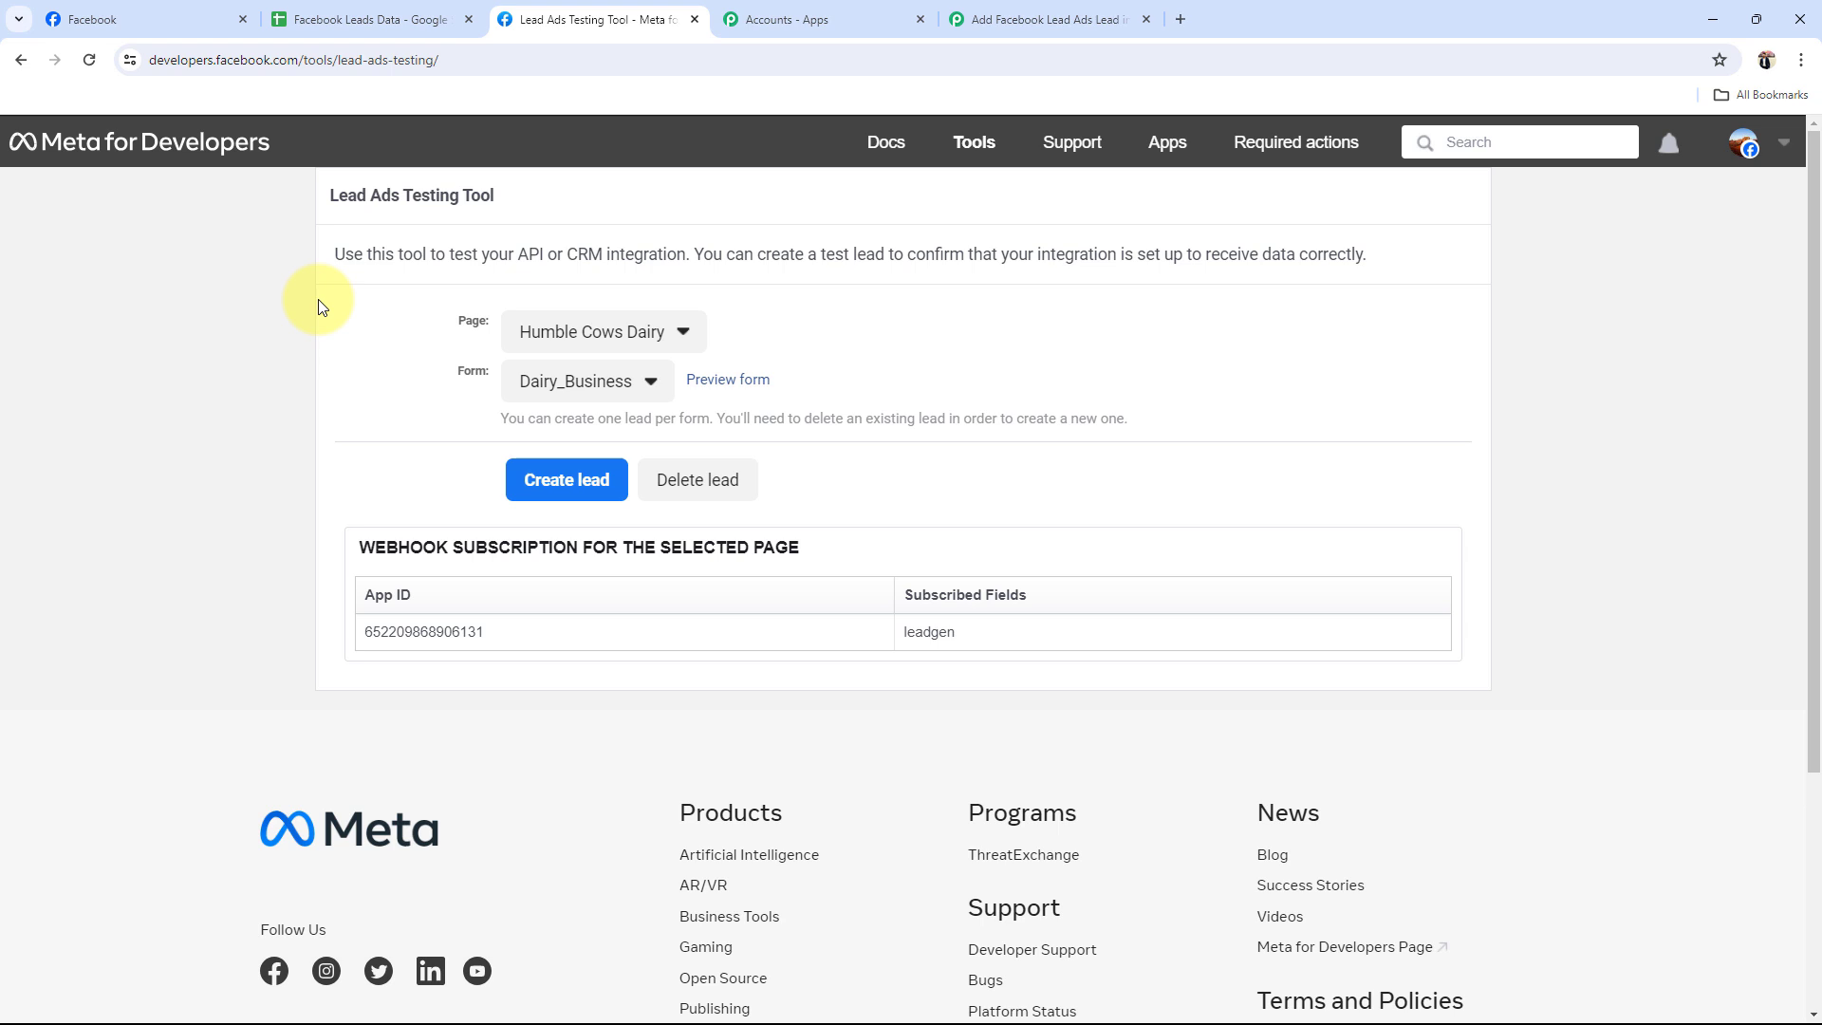
# Choose the Auto Spare Parts Junction page and its Lead Form for lead testing, and check the workflow's webhook status in Pabbly Connect.
pyautogui.click(656, 335)
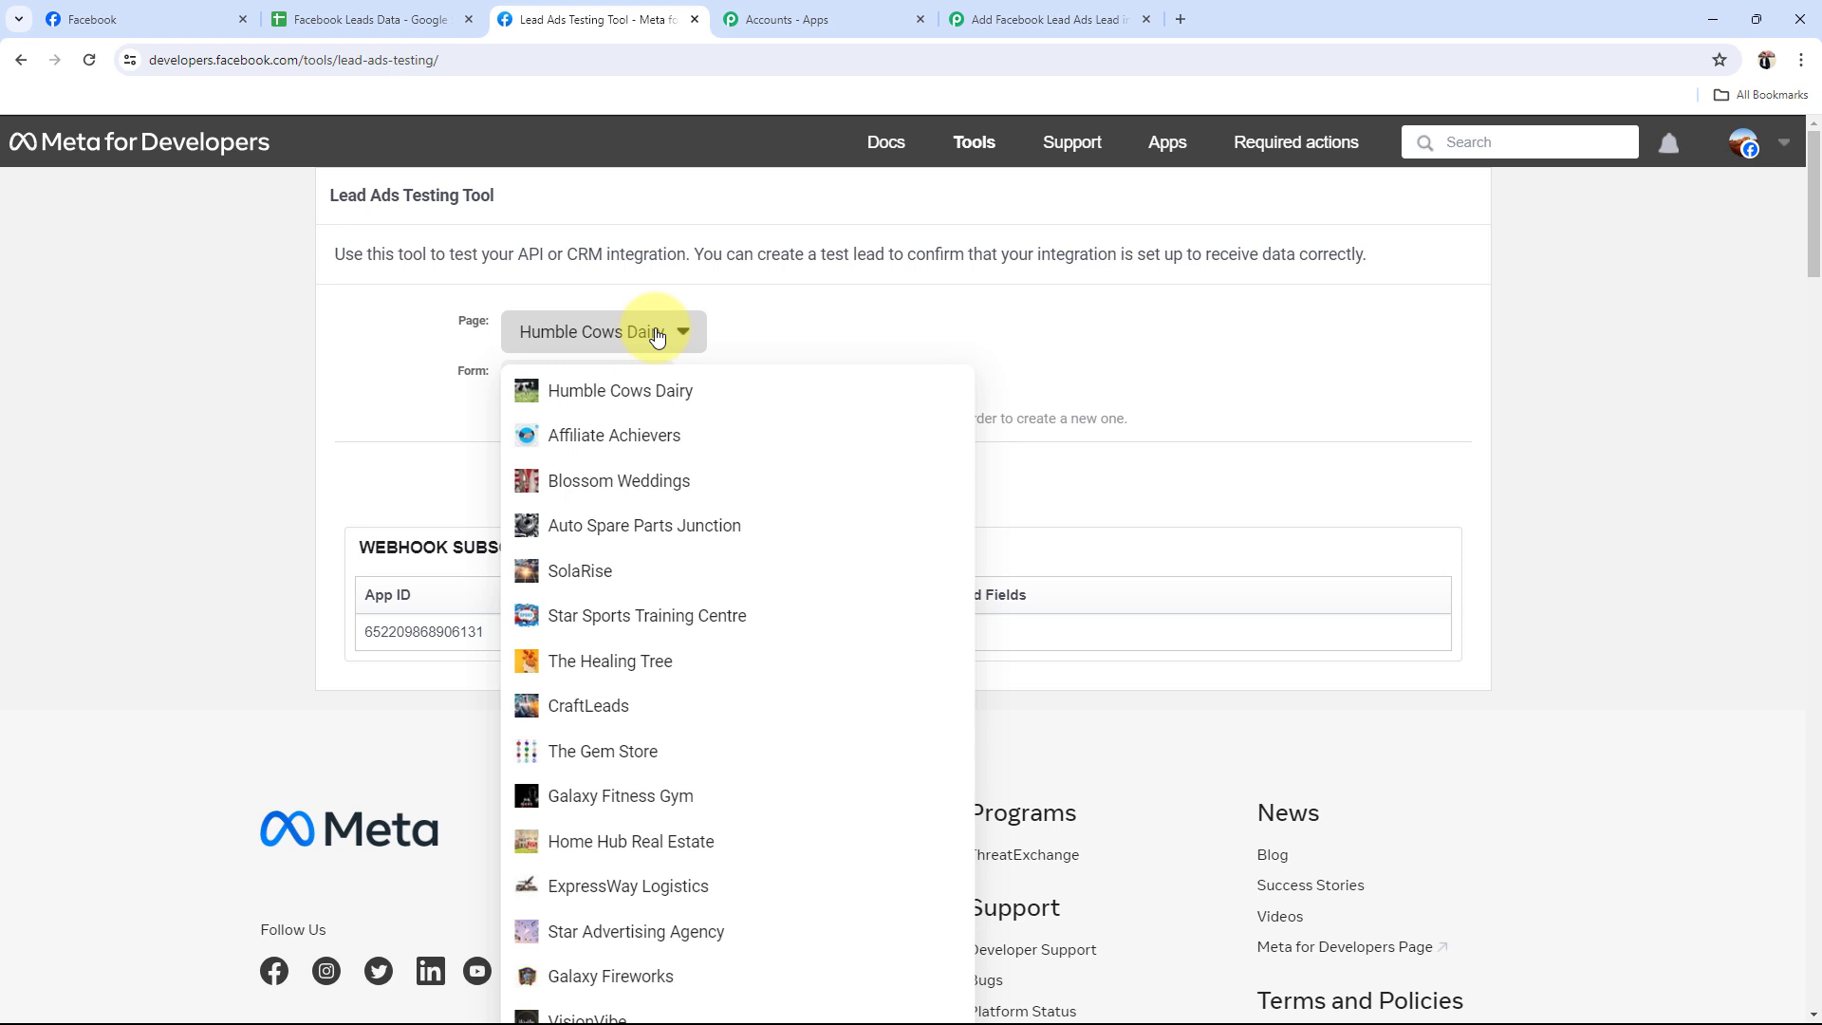
pyautogui.click(724, 526)
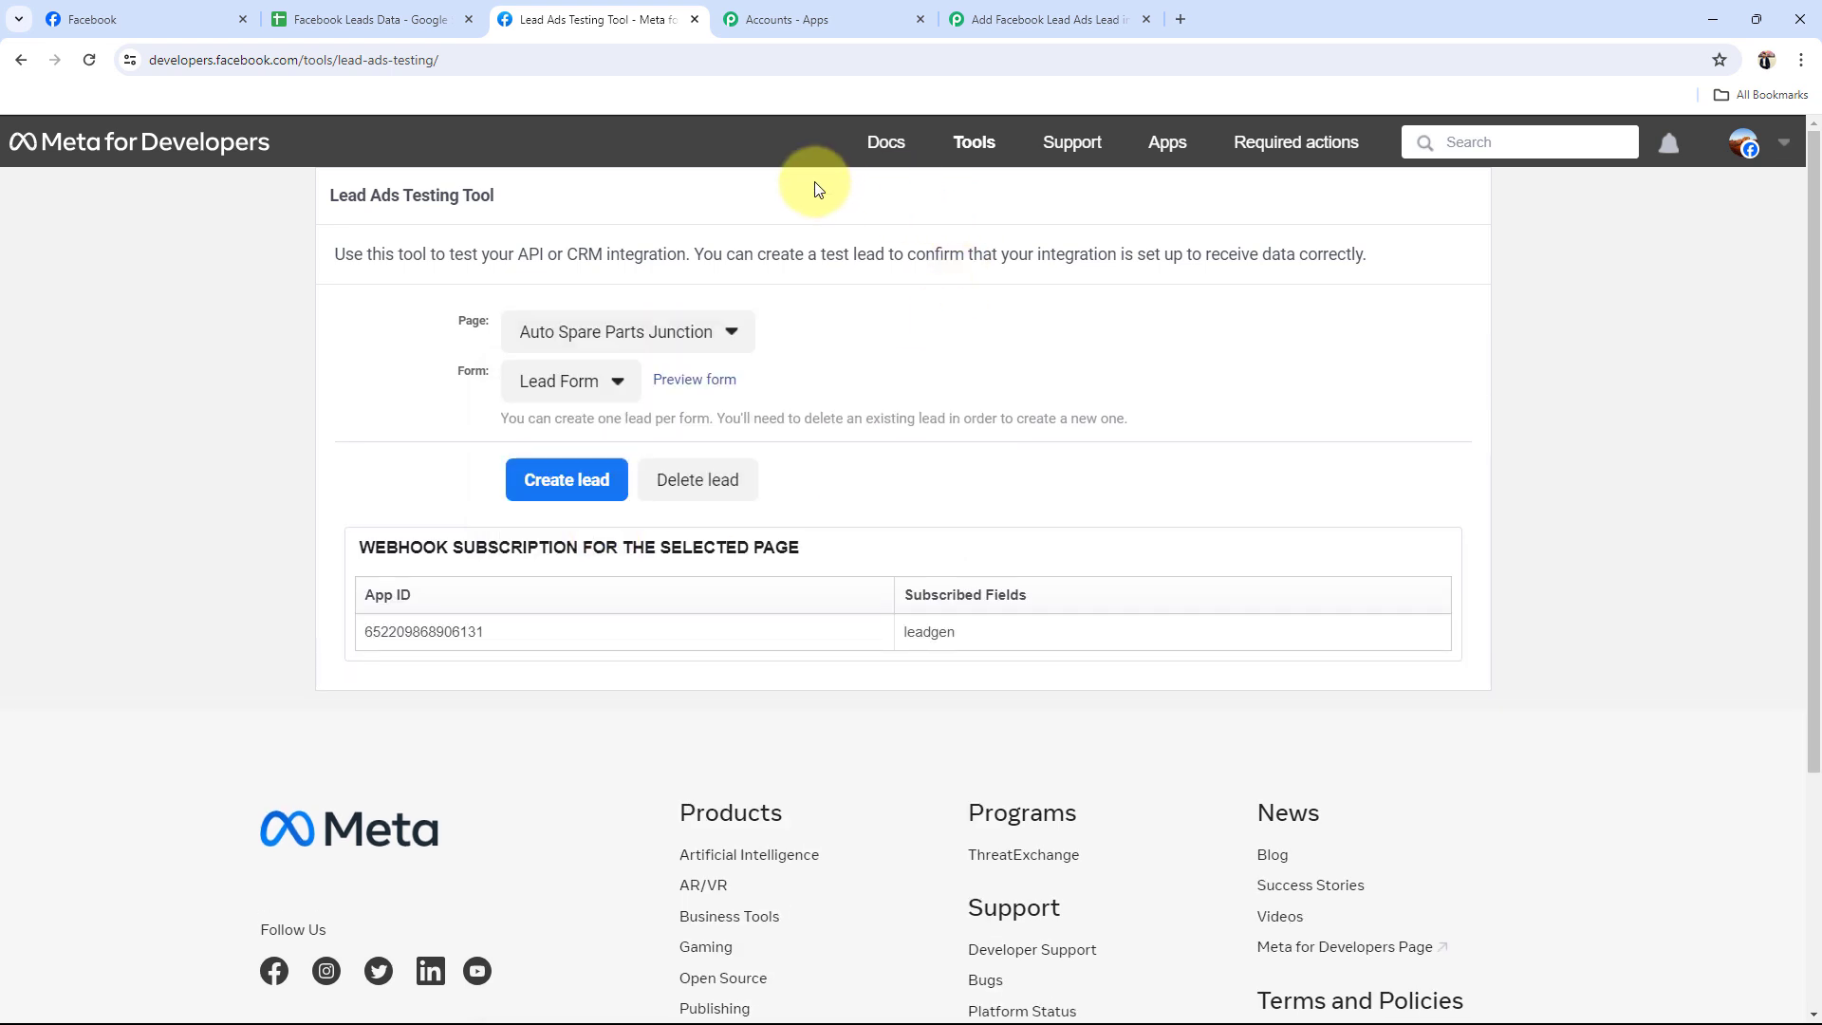
pyautogui.click(543, 382)
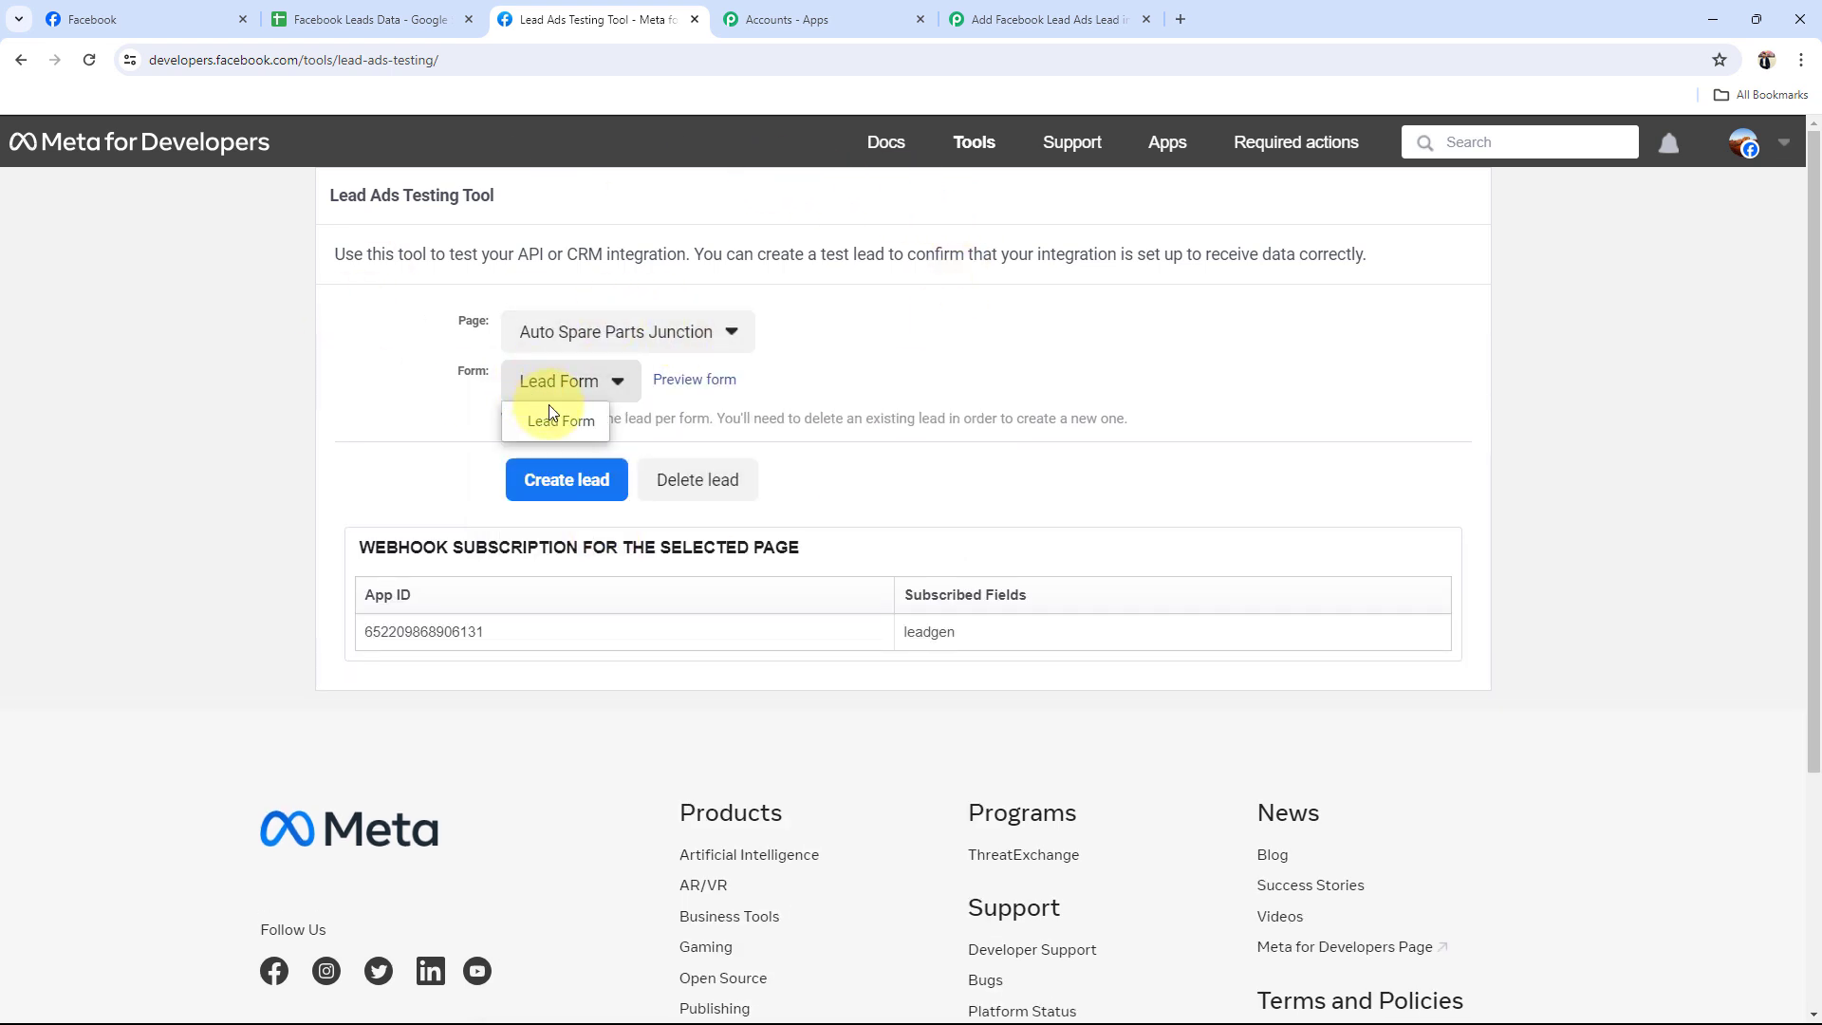
pyautogui.click(545, 409)
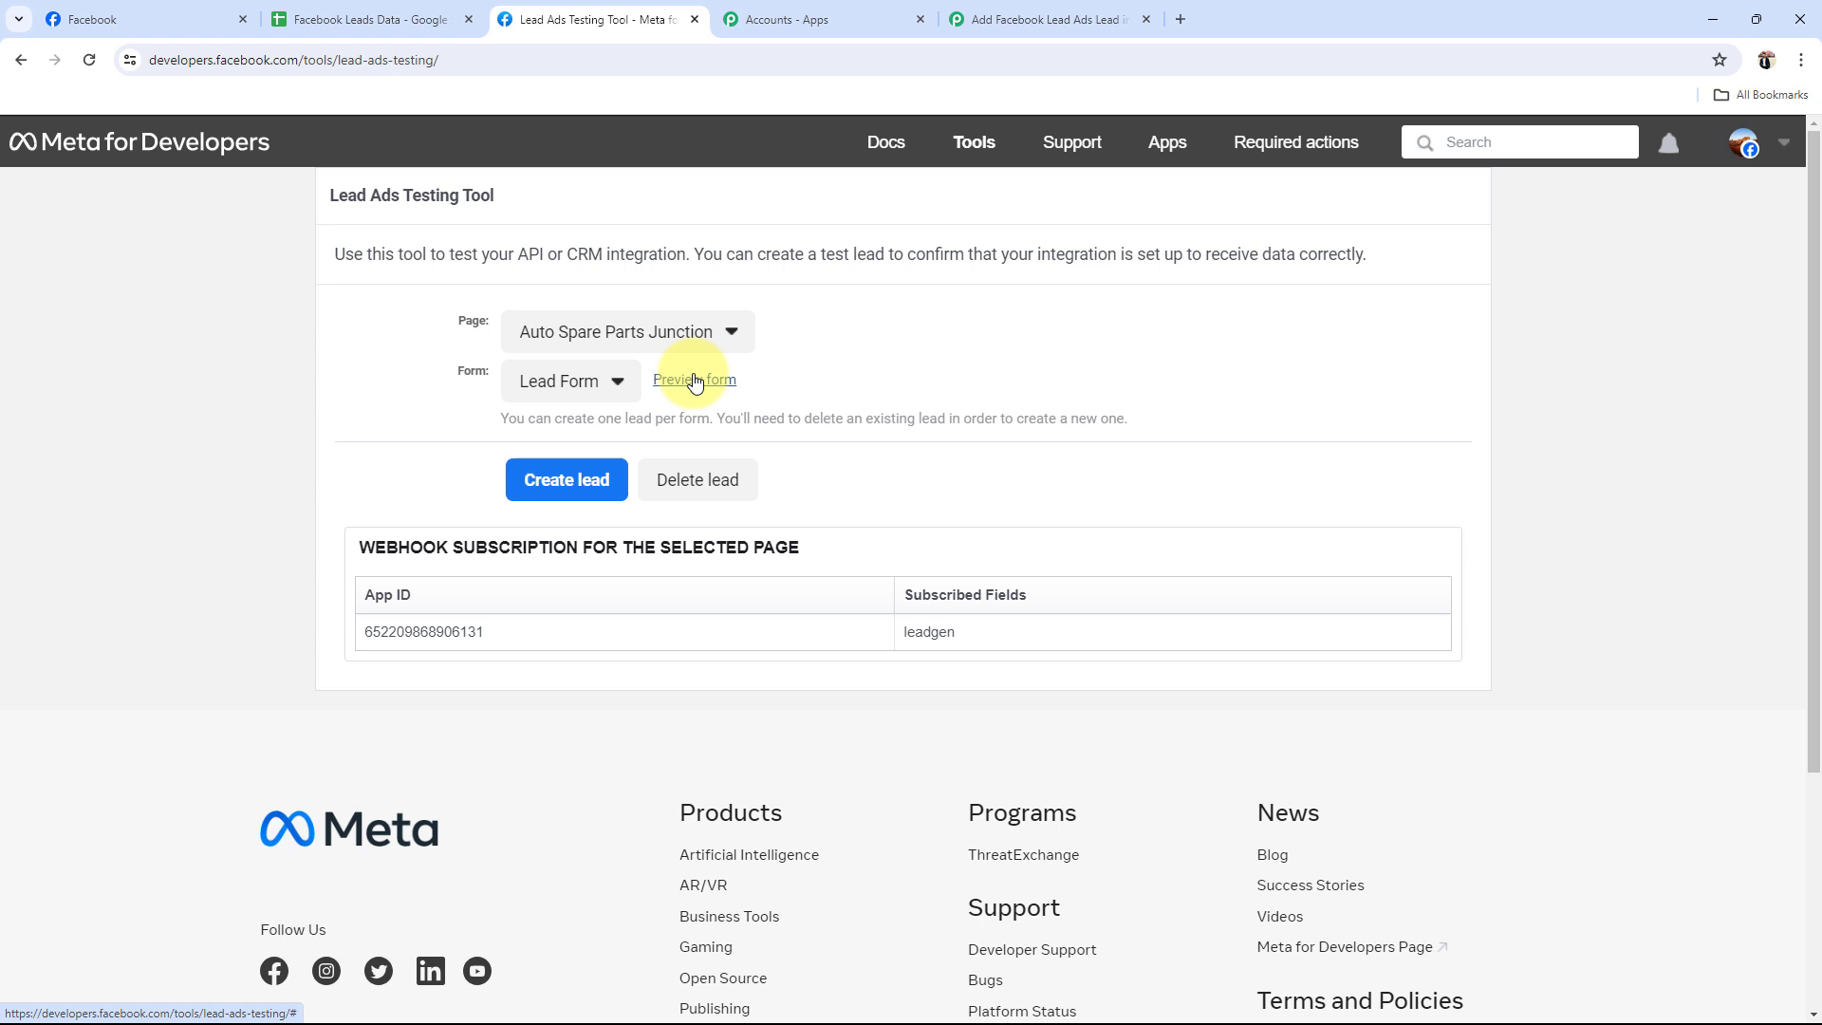
pyautogui.click(1048, 18)
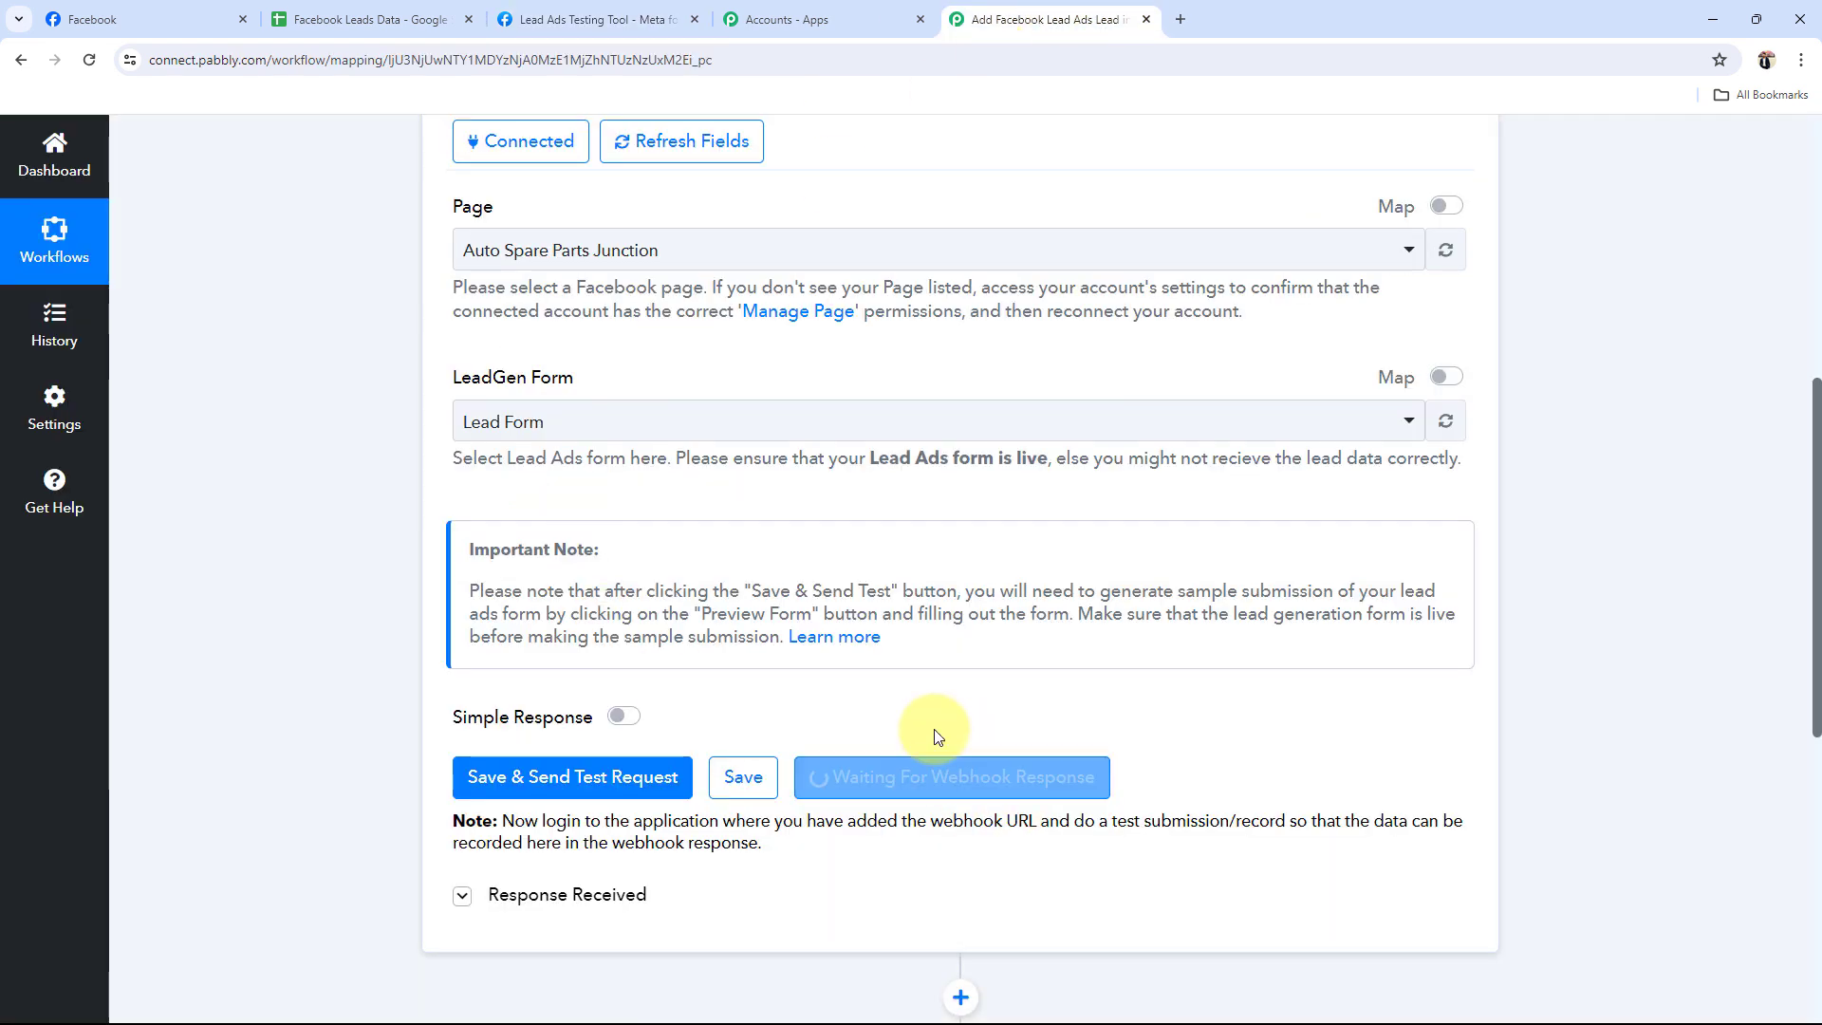
pyautogui.click(608, 20)
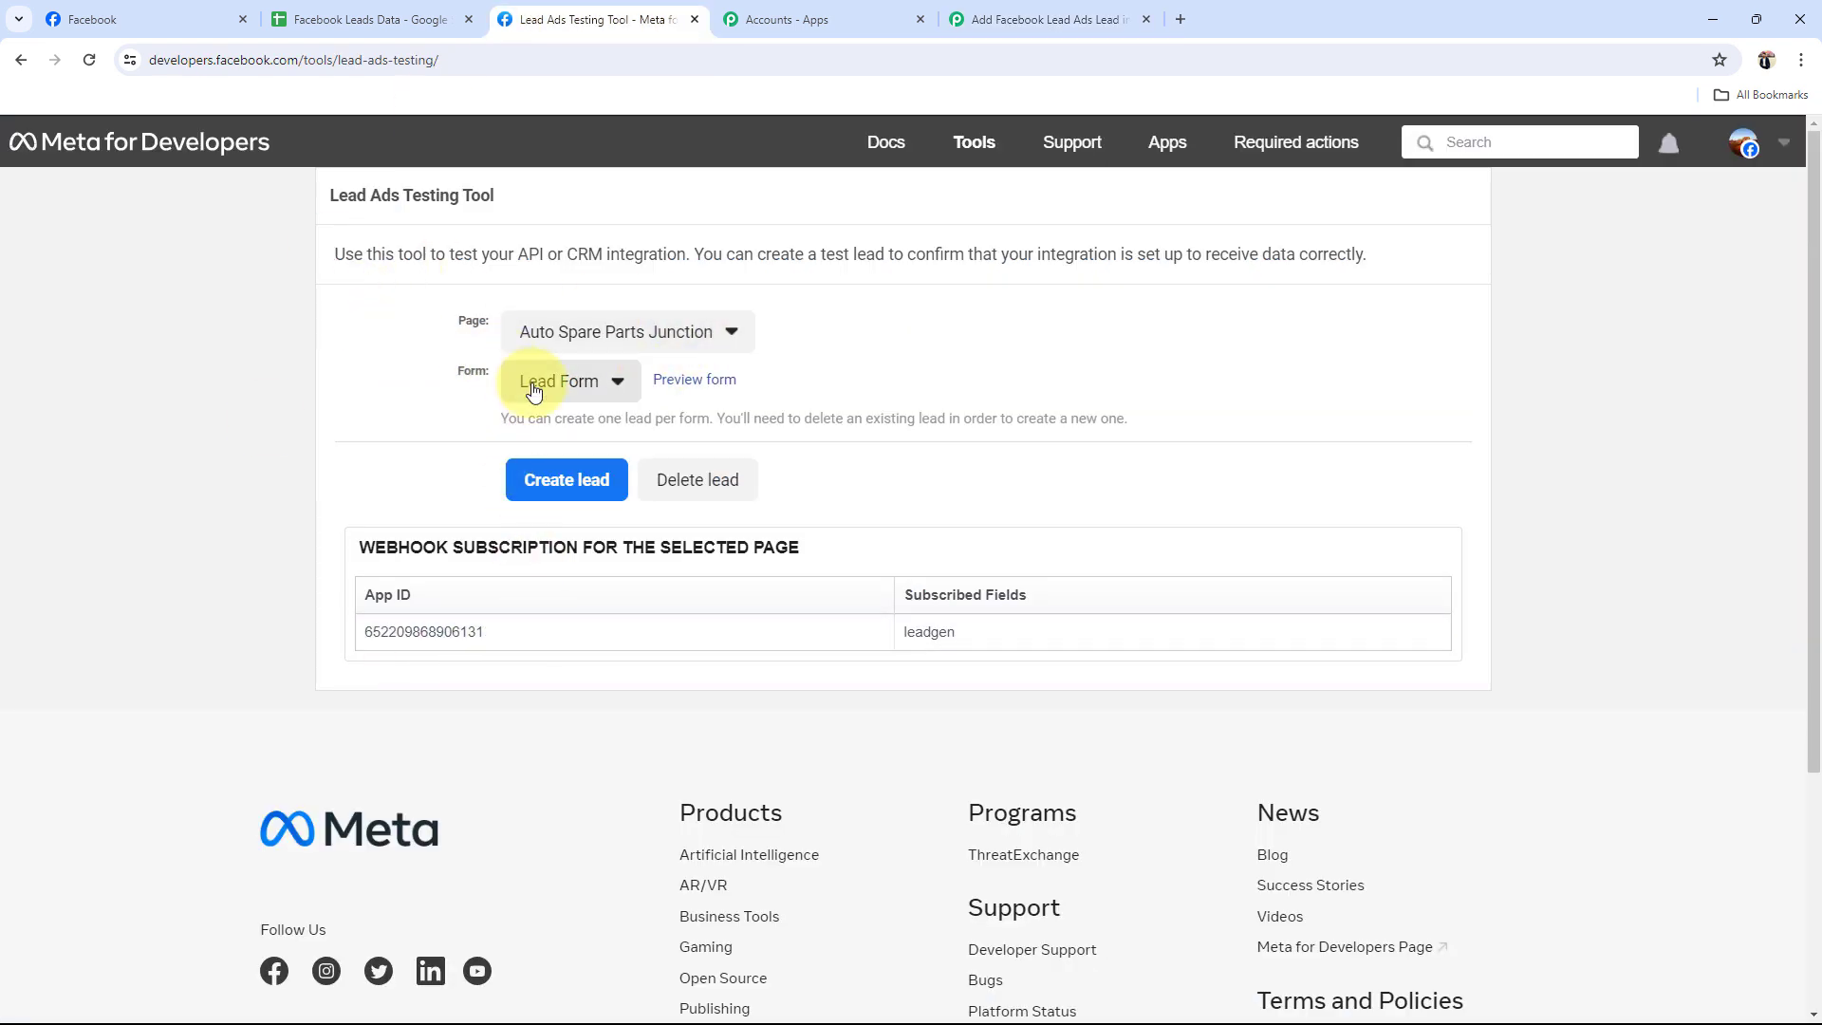
# Preview the Lead Form and submit a test lead with the full name, email and phone number filled in.
pyautogui.click(693, 380)
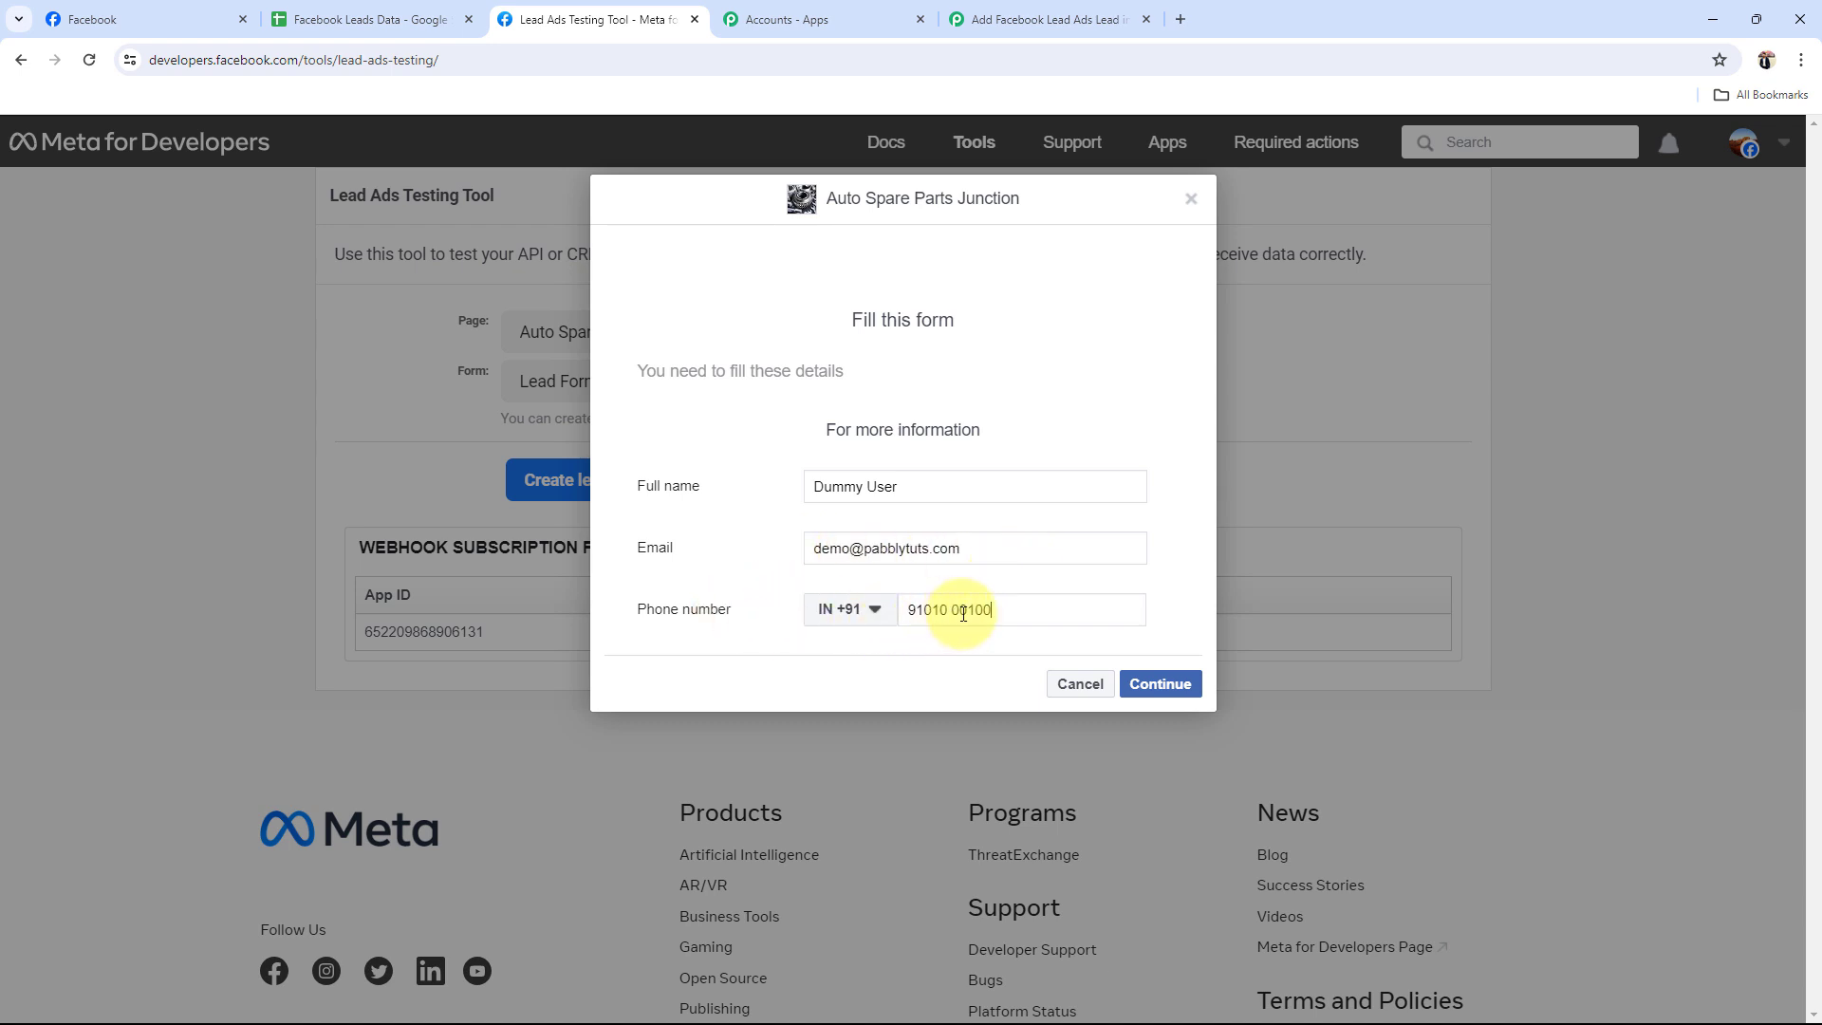
pyautogui.click(1153, 683)
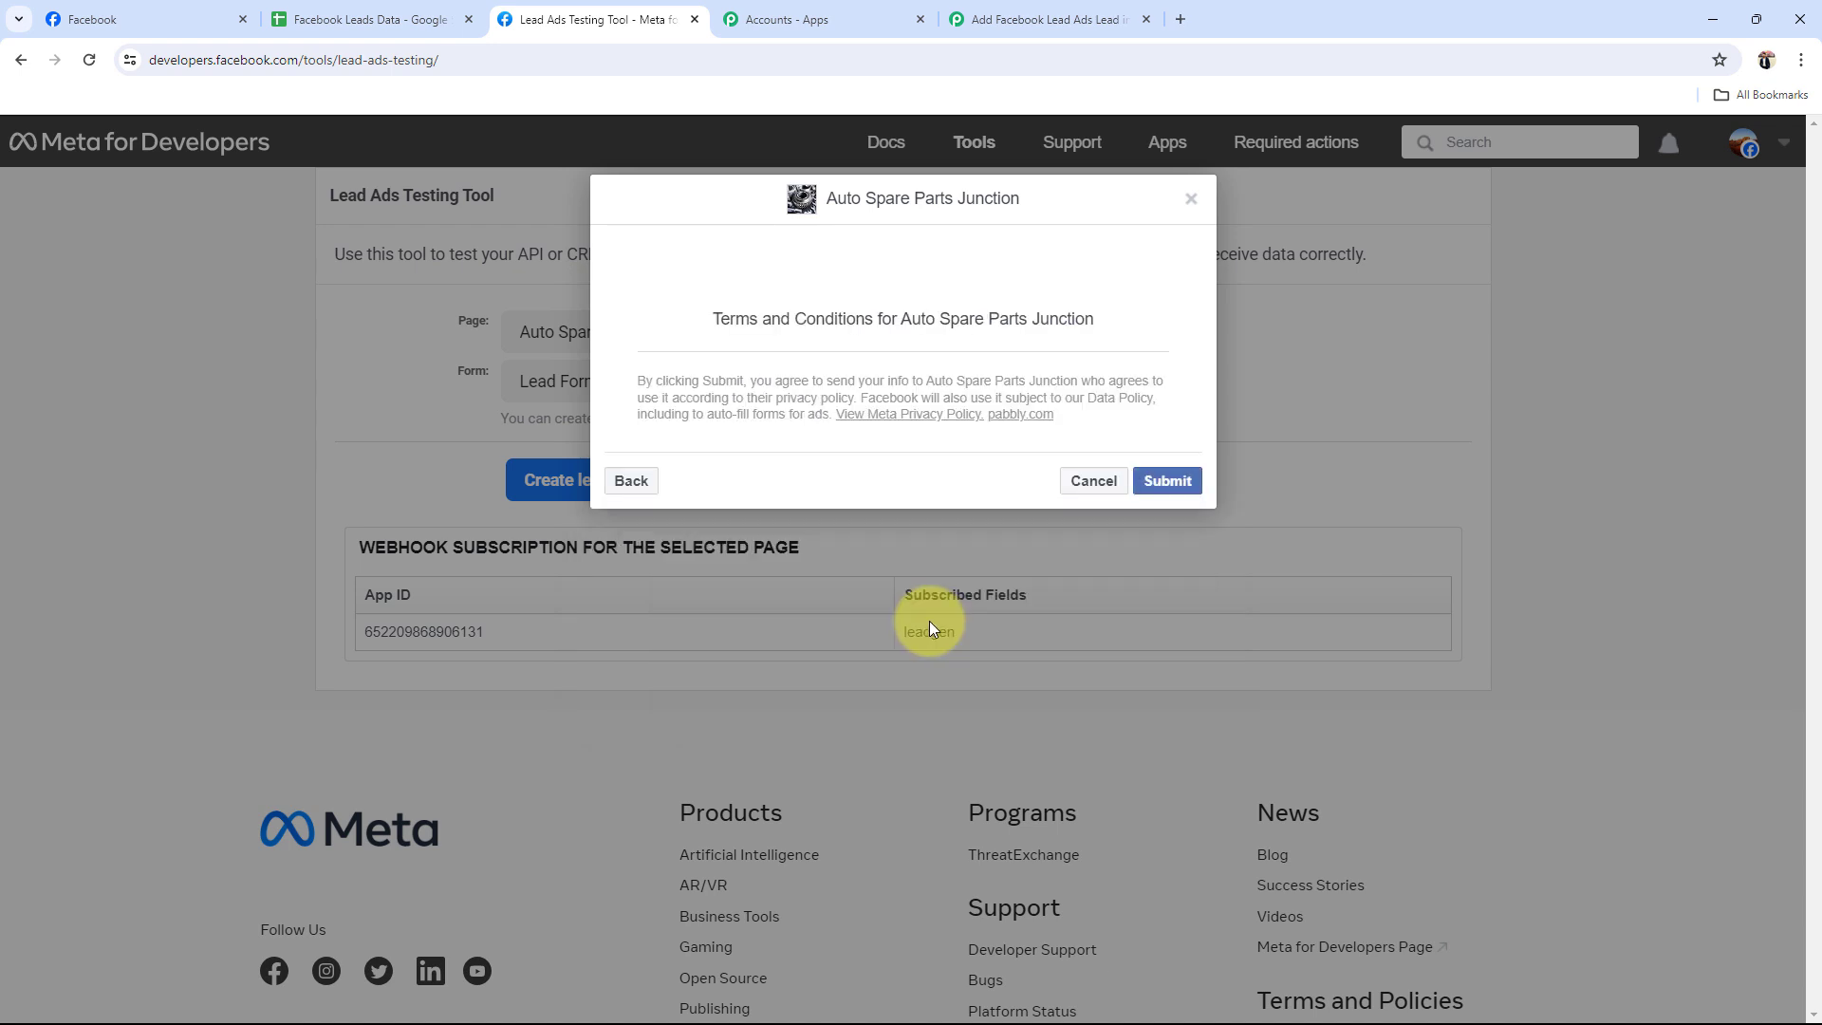
pyautogui.click(1177, 484)
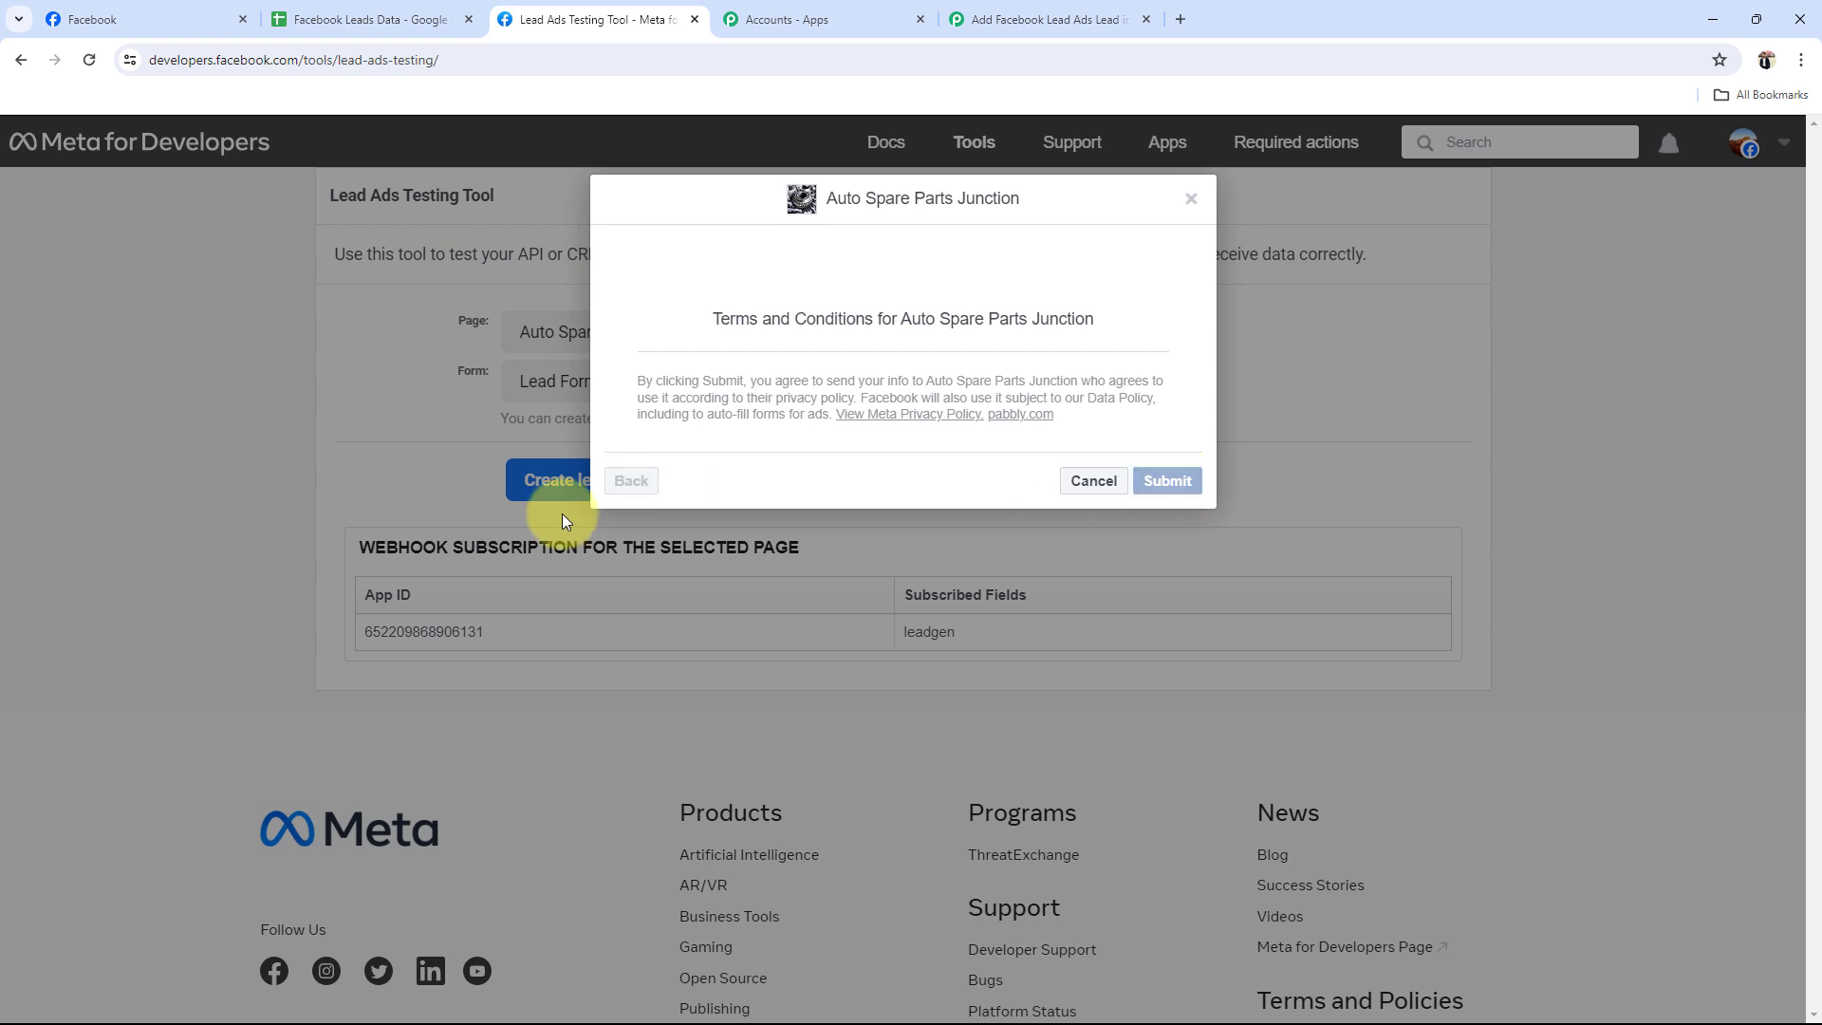
pyautogui.click(1054, 460)
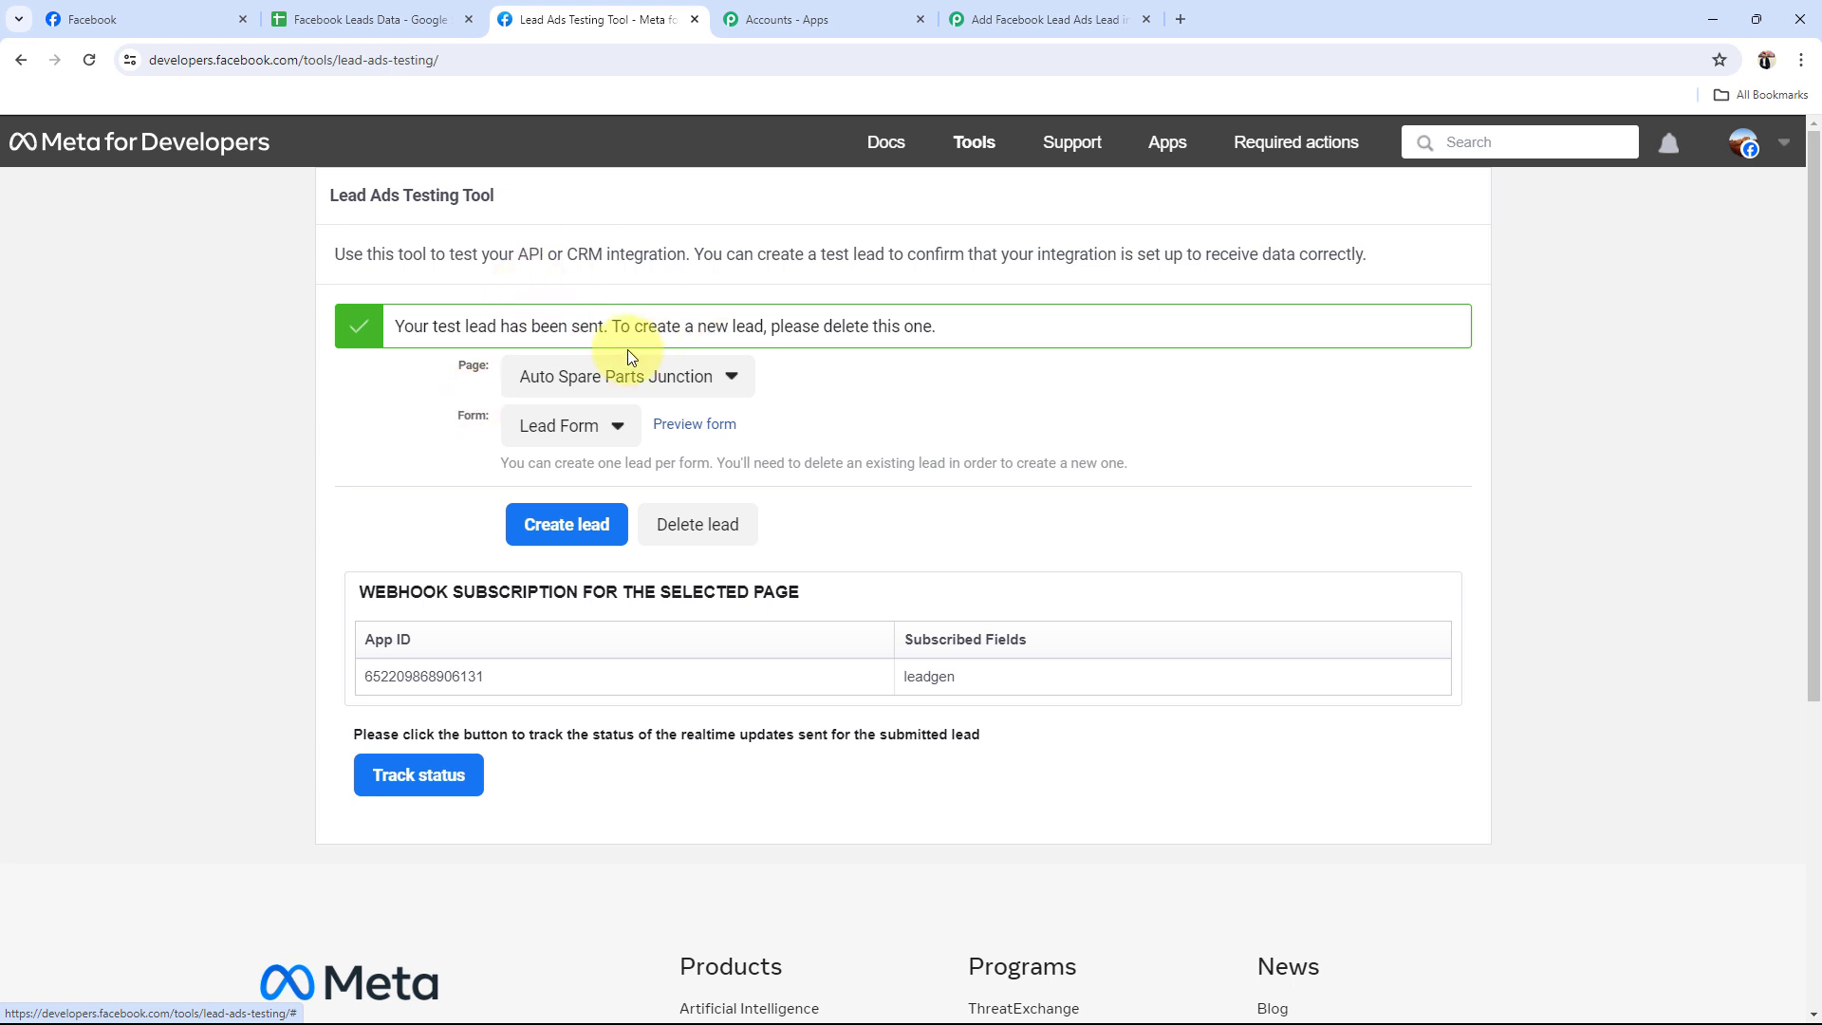
# Switch to the Pabbly Connect workflow and examine the name, email and phone number in the trigger's received response.
pyautogui.click(1105, 15)
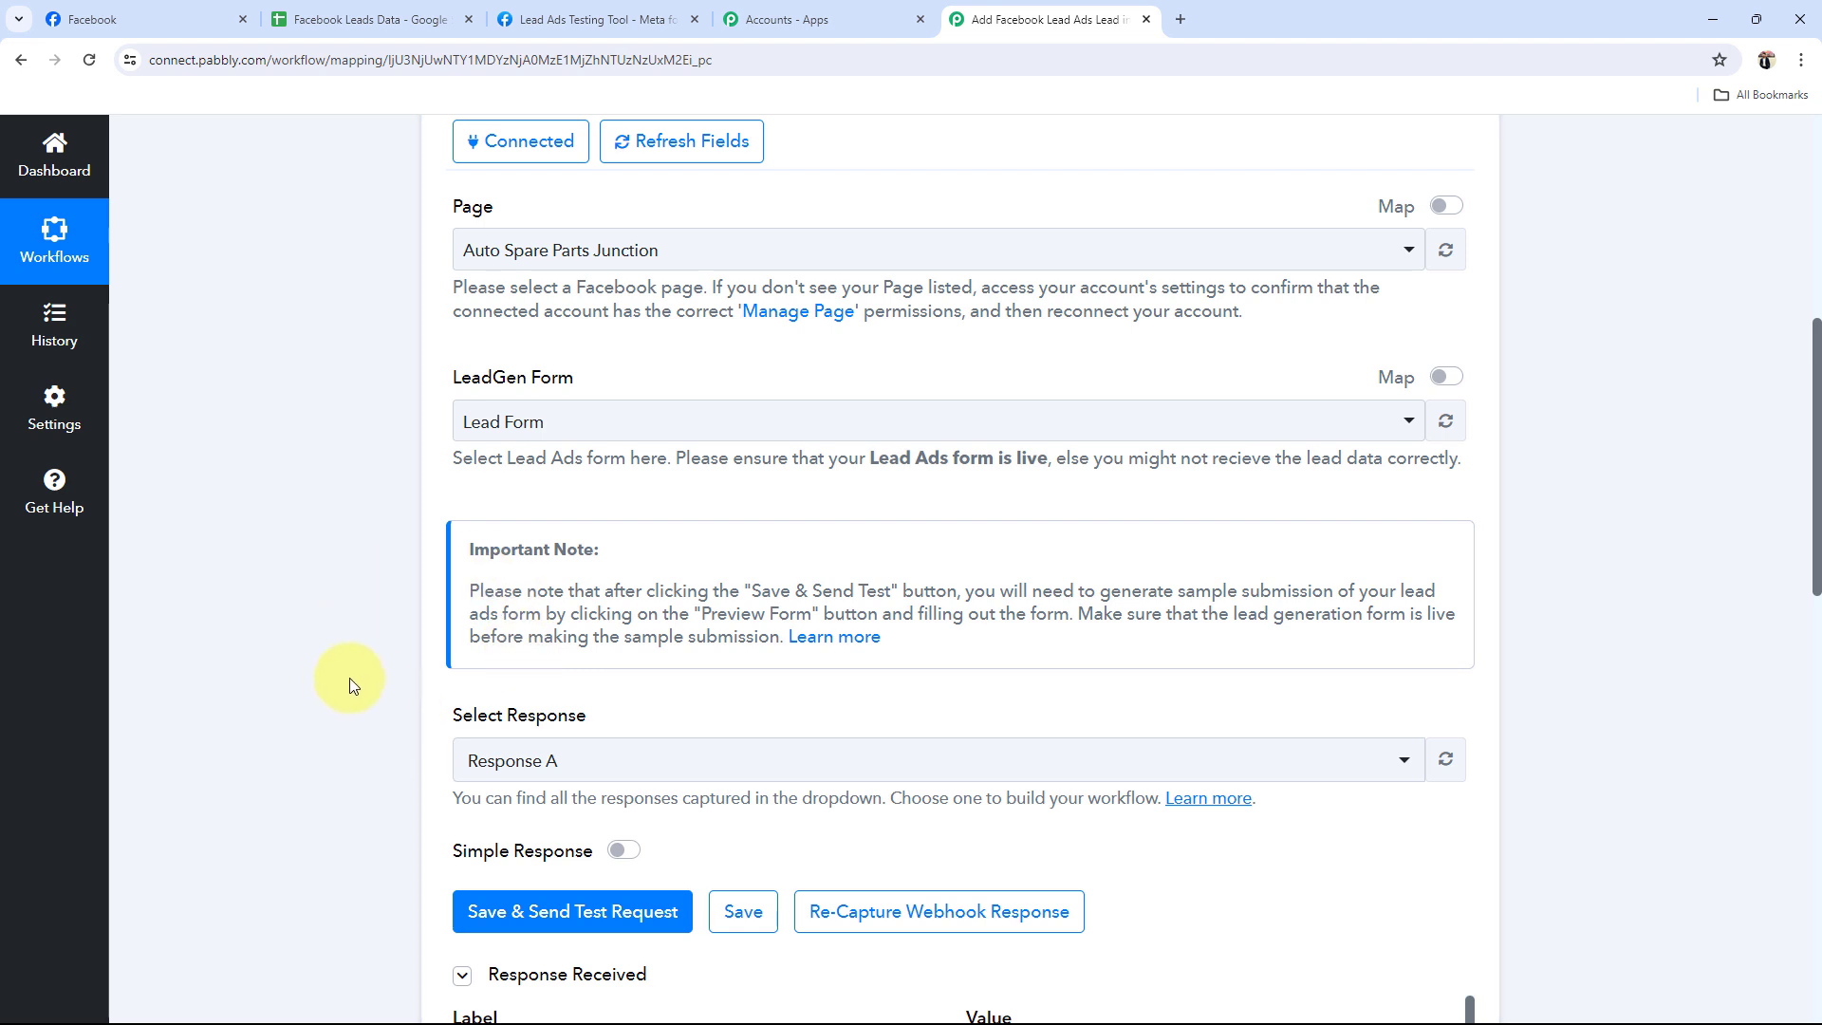
pyautogui.scroll(-7, 305, 668)
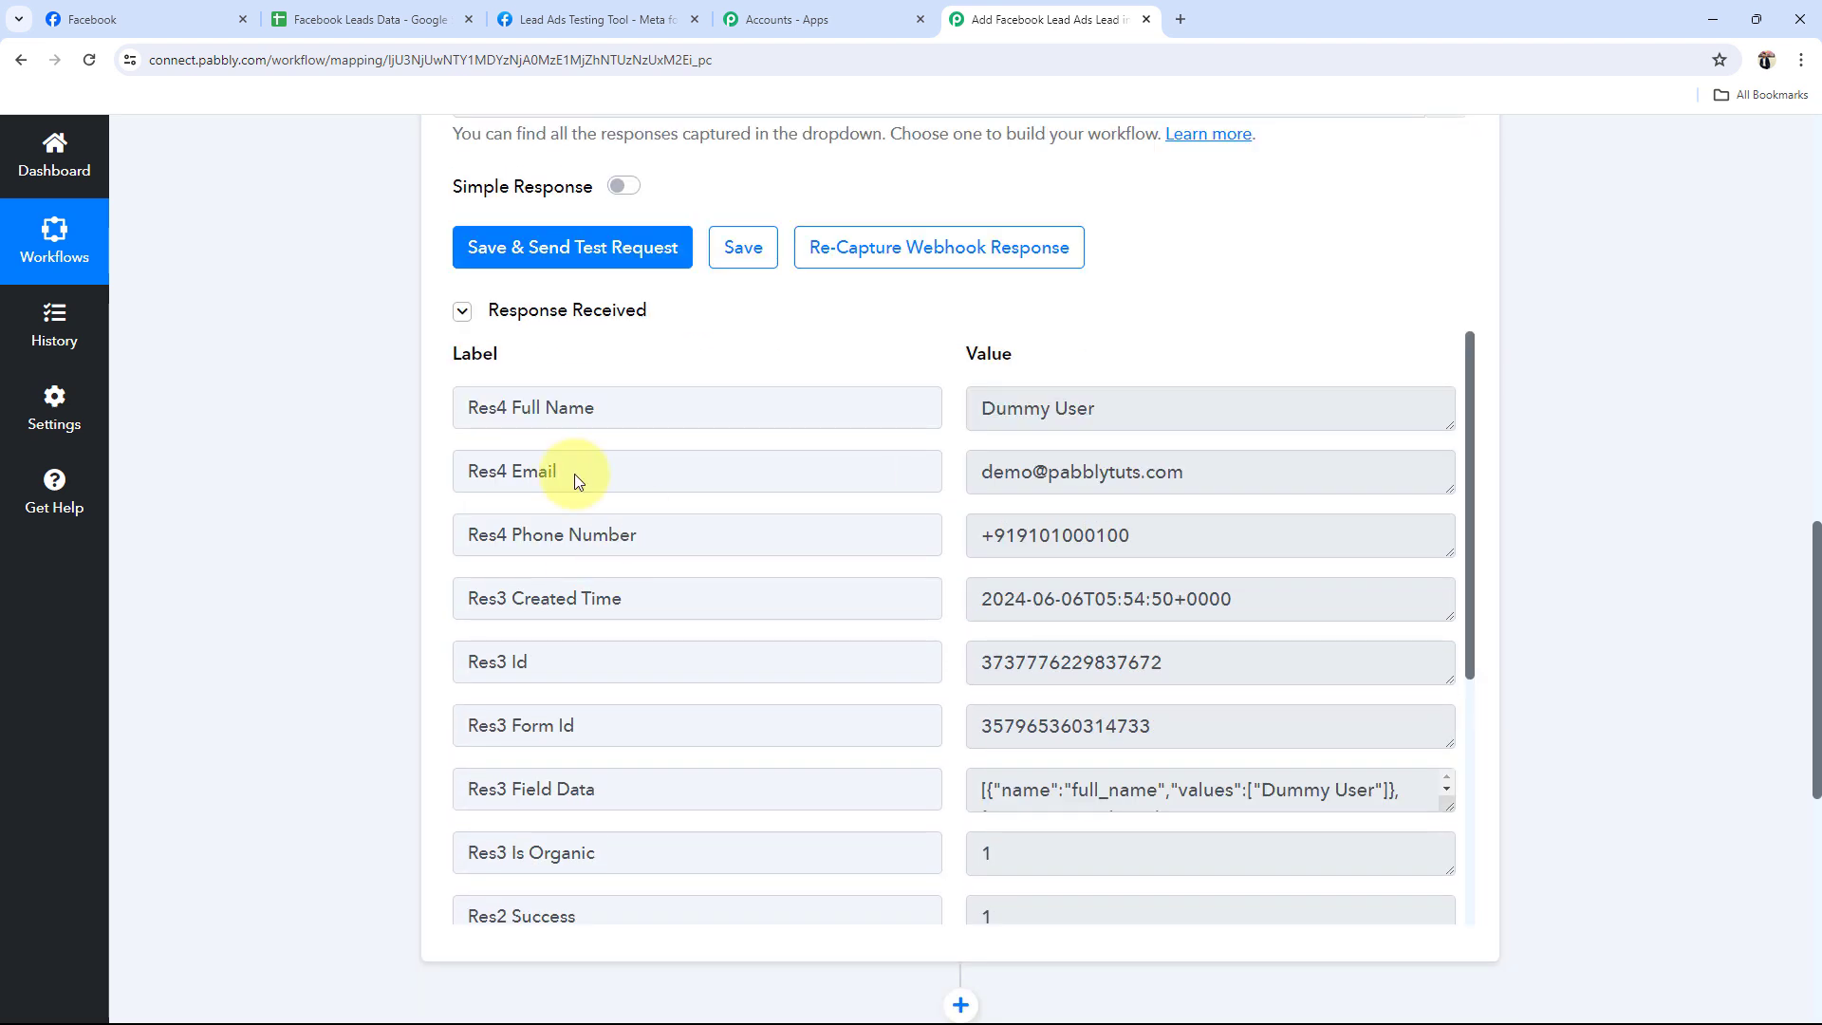
pyautogui.moveTo(1366, 396); pyautogui.dragTo(829, 407)
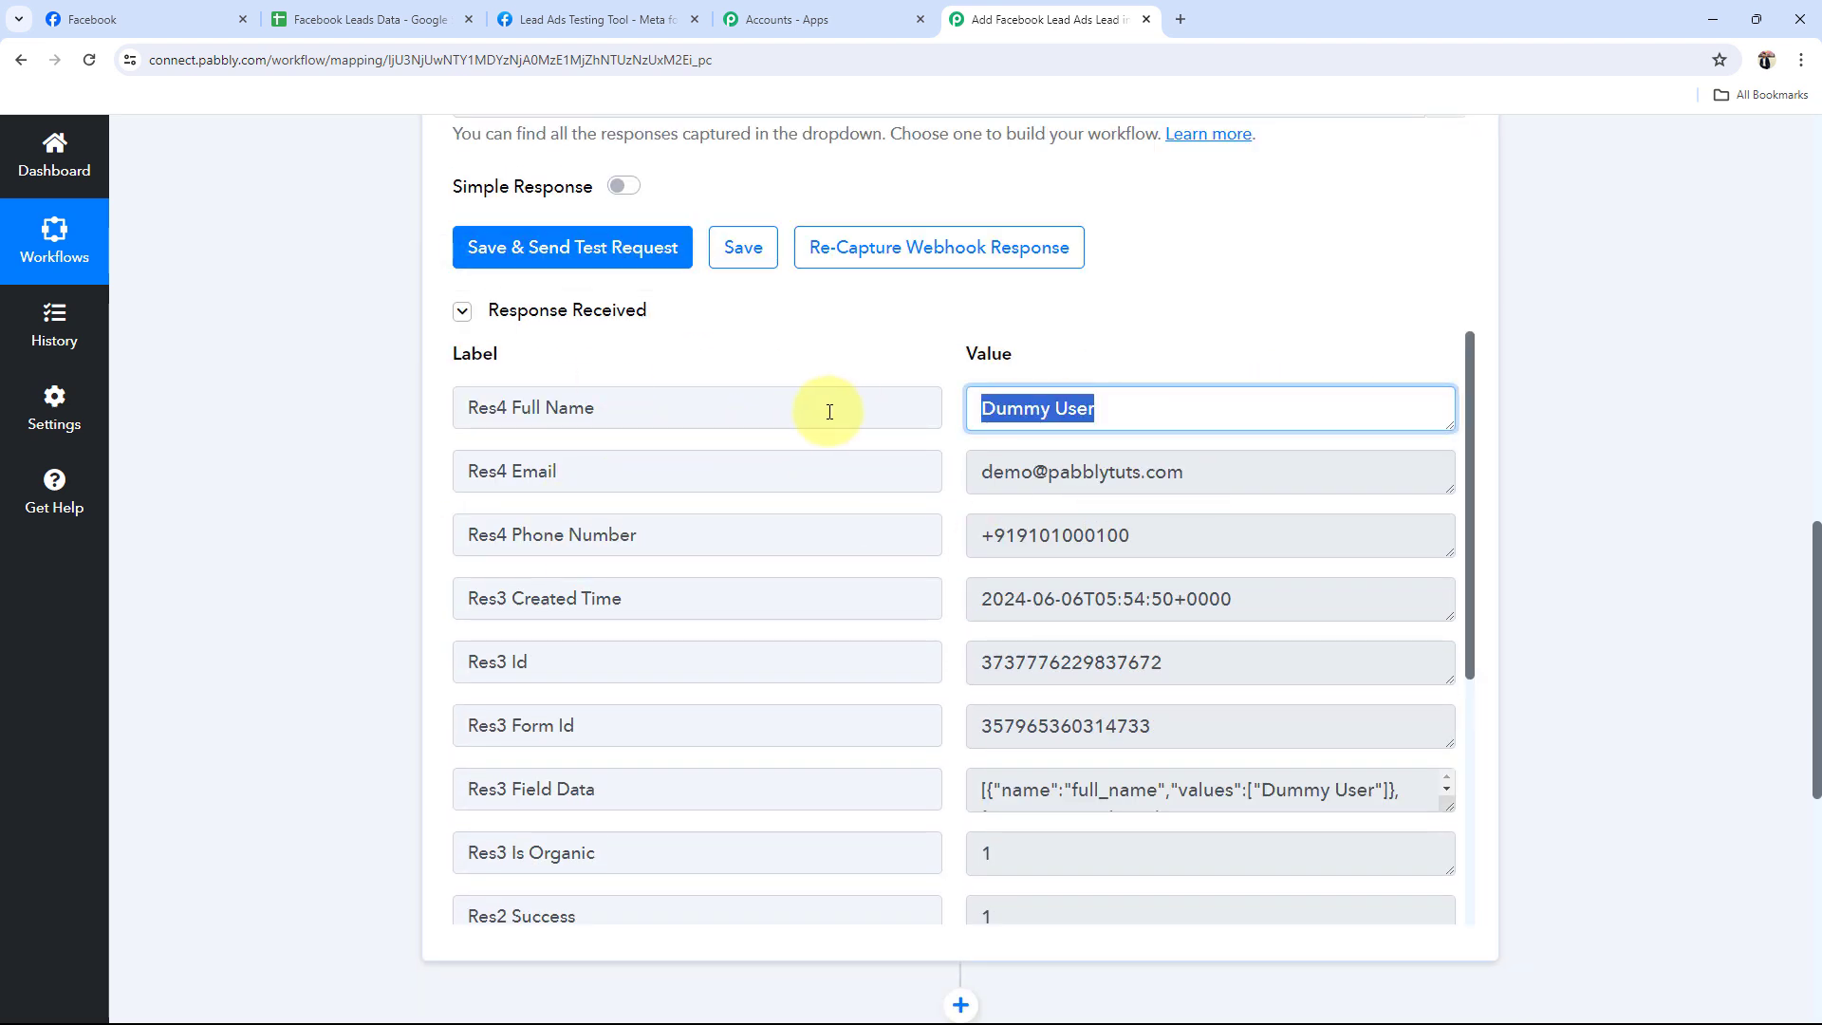
pyautogui.moveTo(1200, 497); pyautogui.dragTo(850, 500)
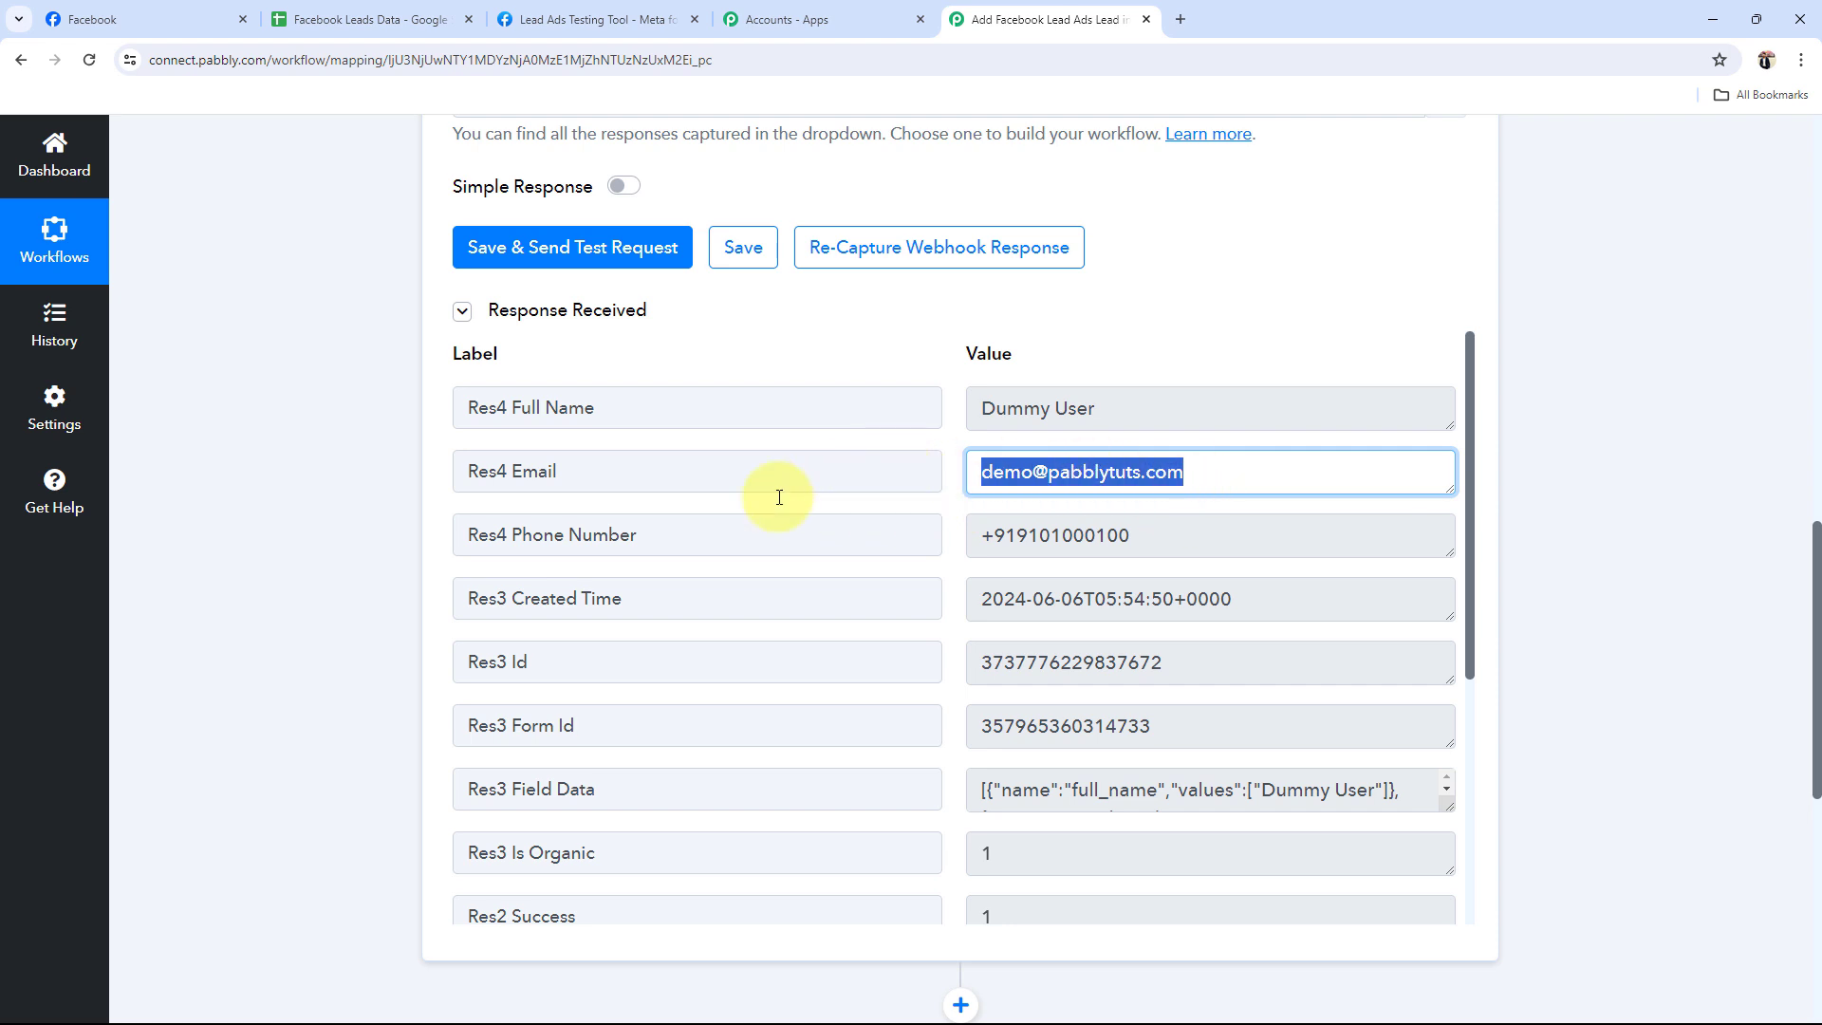
pyautogui.click(574, 532)
pyautogui.moveTo(1337, 537); pyautogui.dragTo(963, 541)
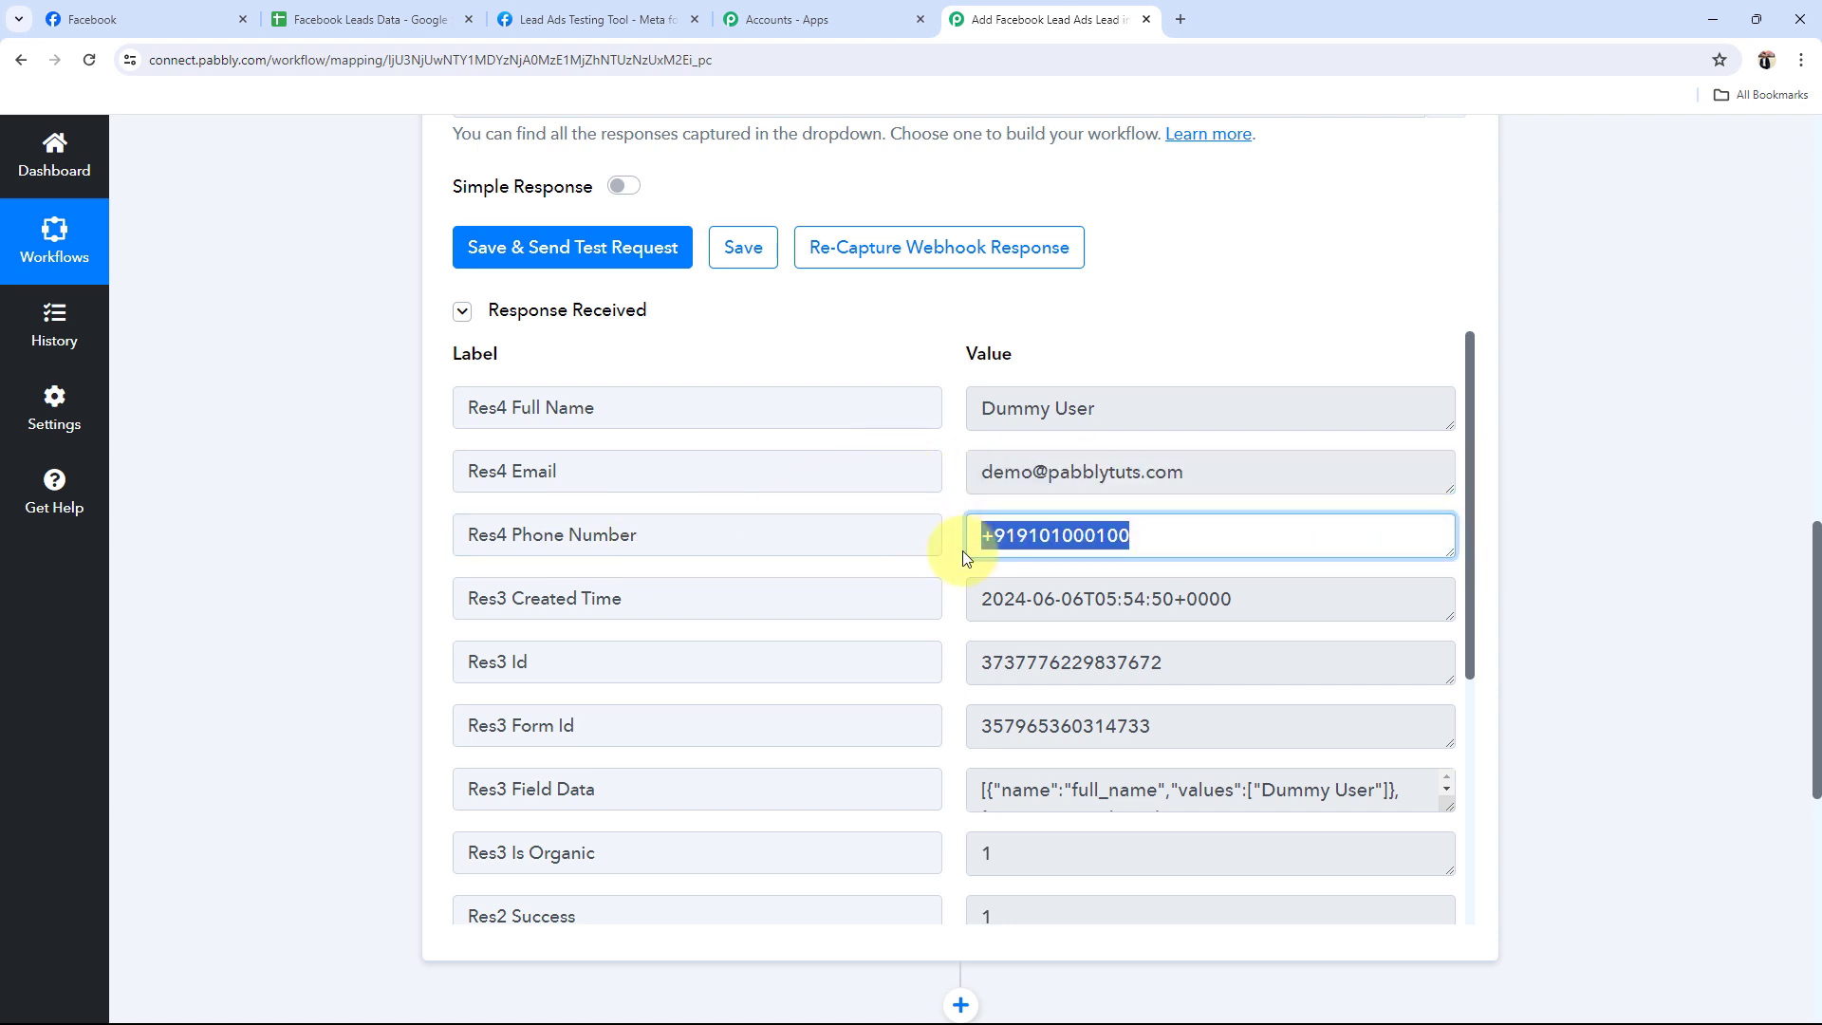
pyautogui.scroll(-5, 1024, 652)
pyautogui.scroll(5, 1025, 655)
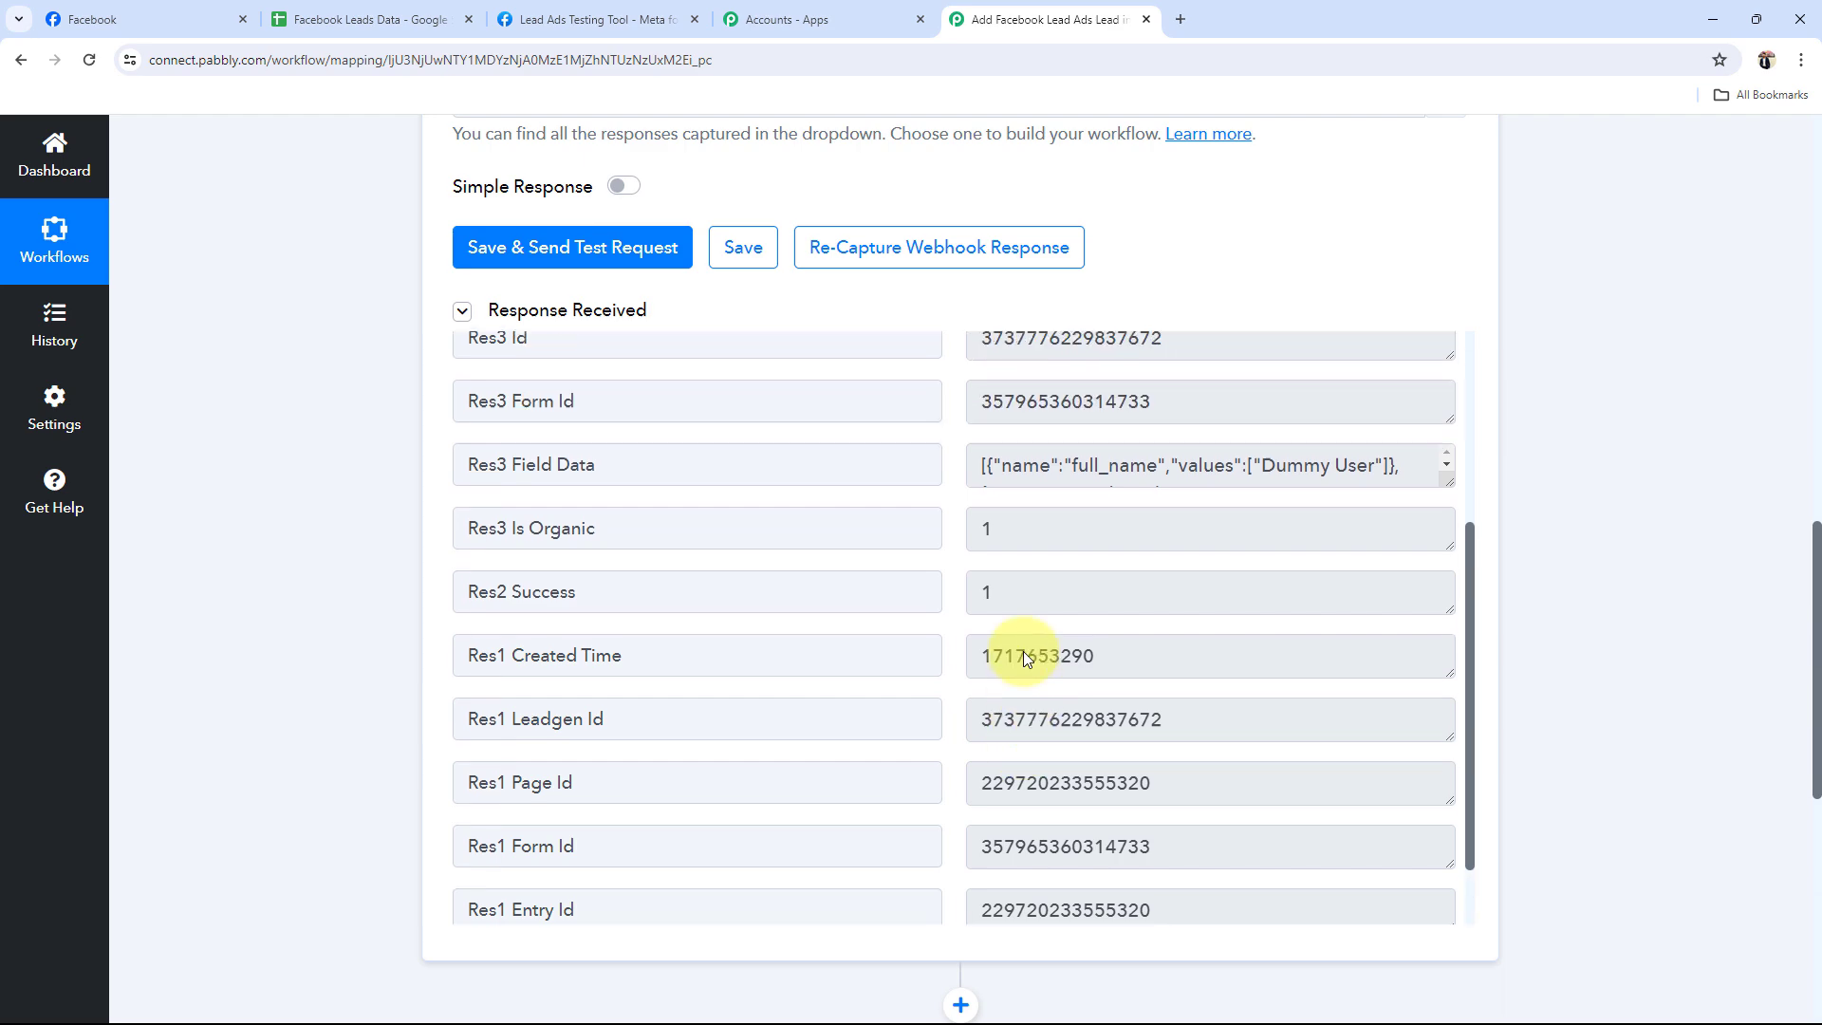
pyautogui.click(252, 639)
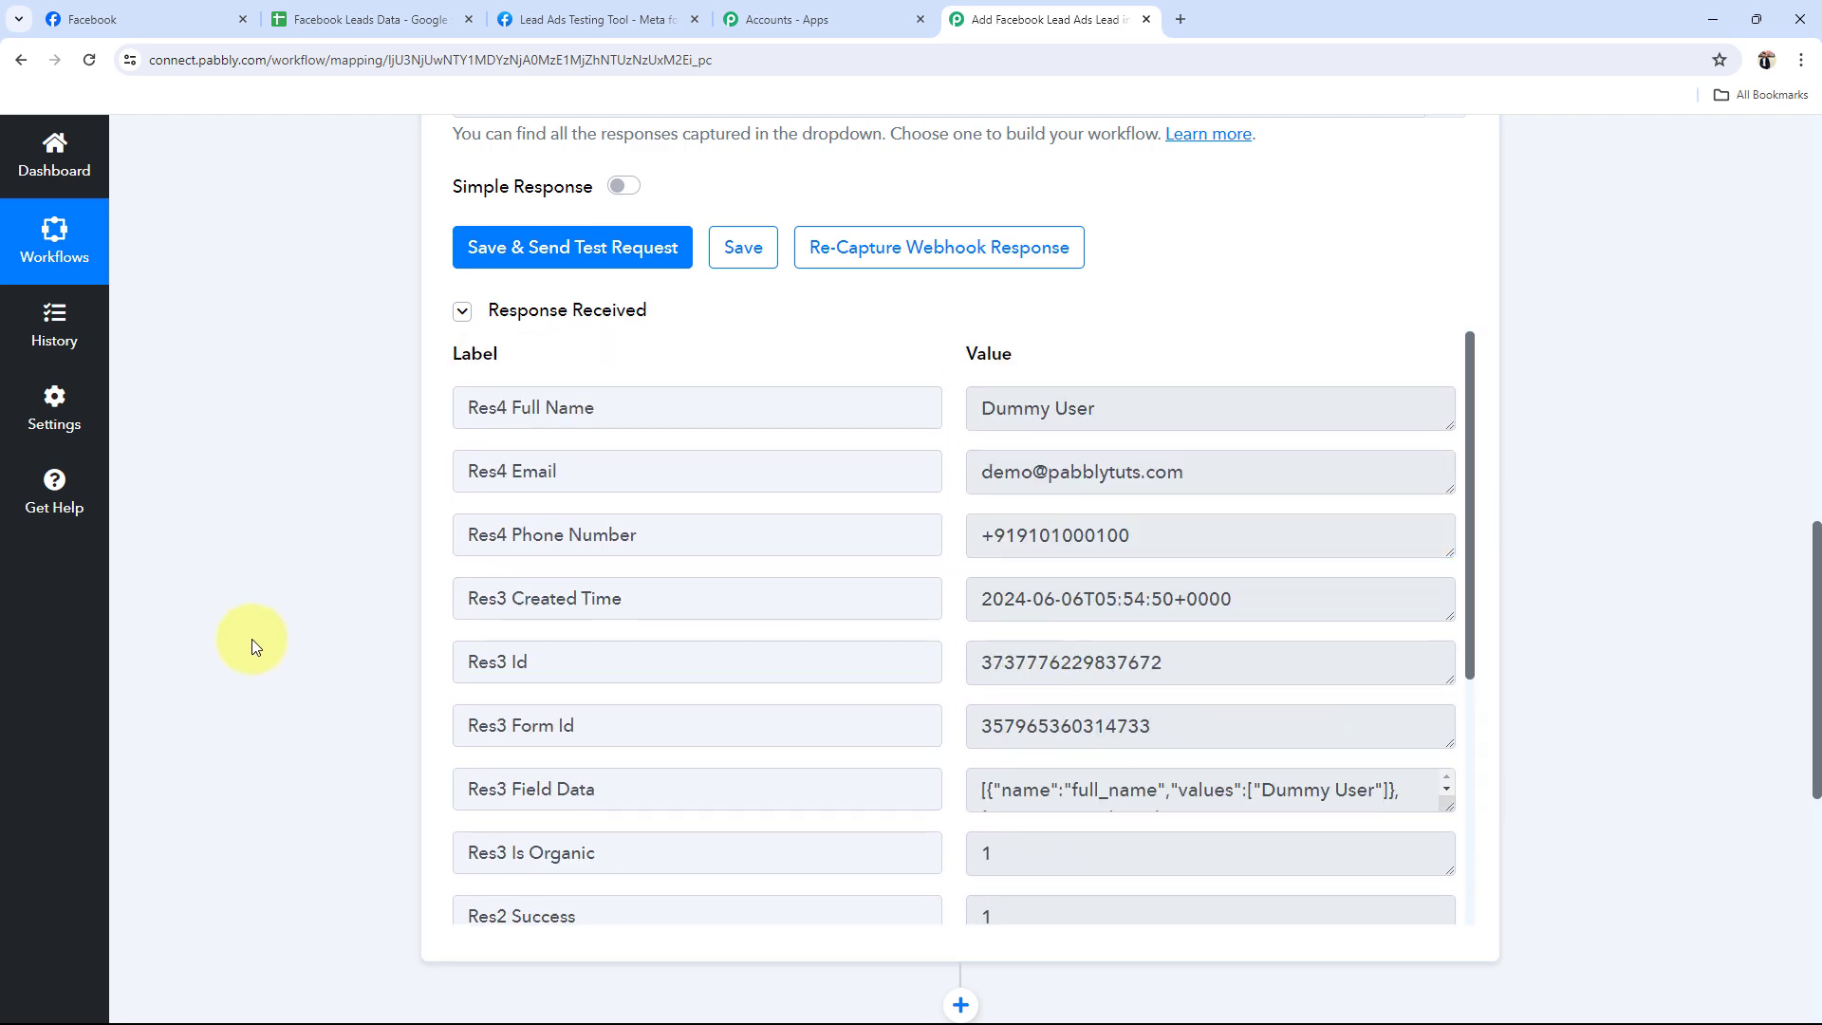
pyautogui.scroll(15, 252, 639)
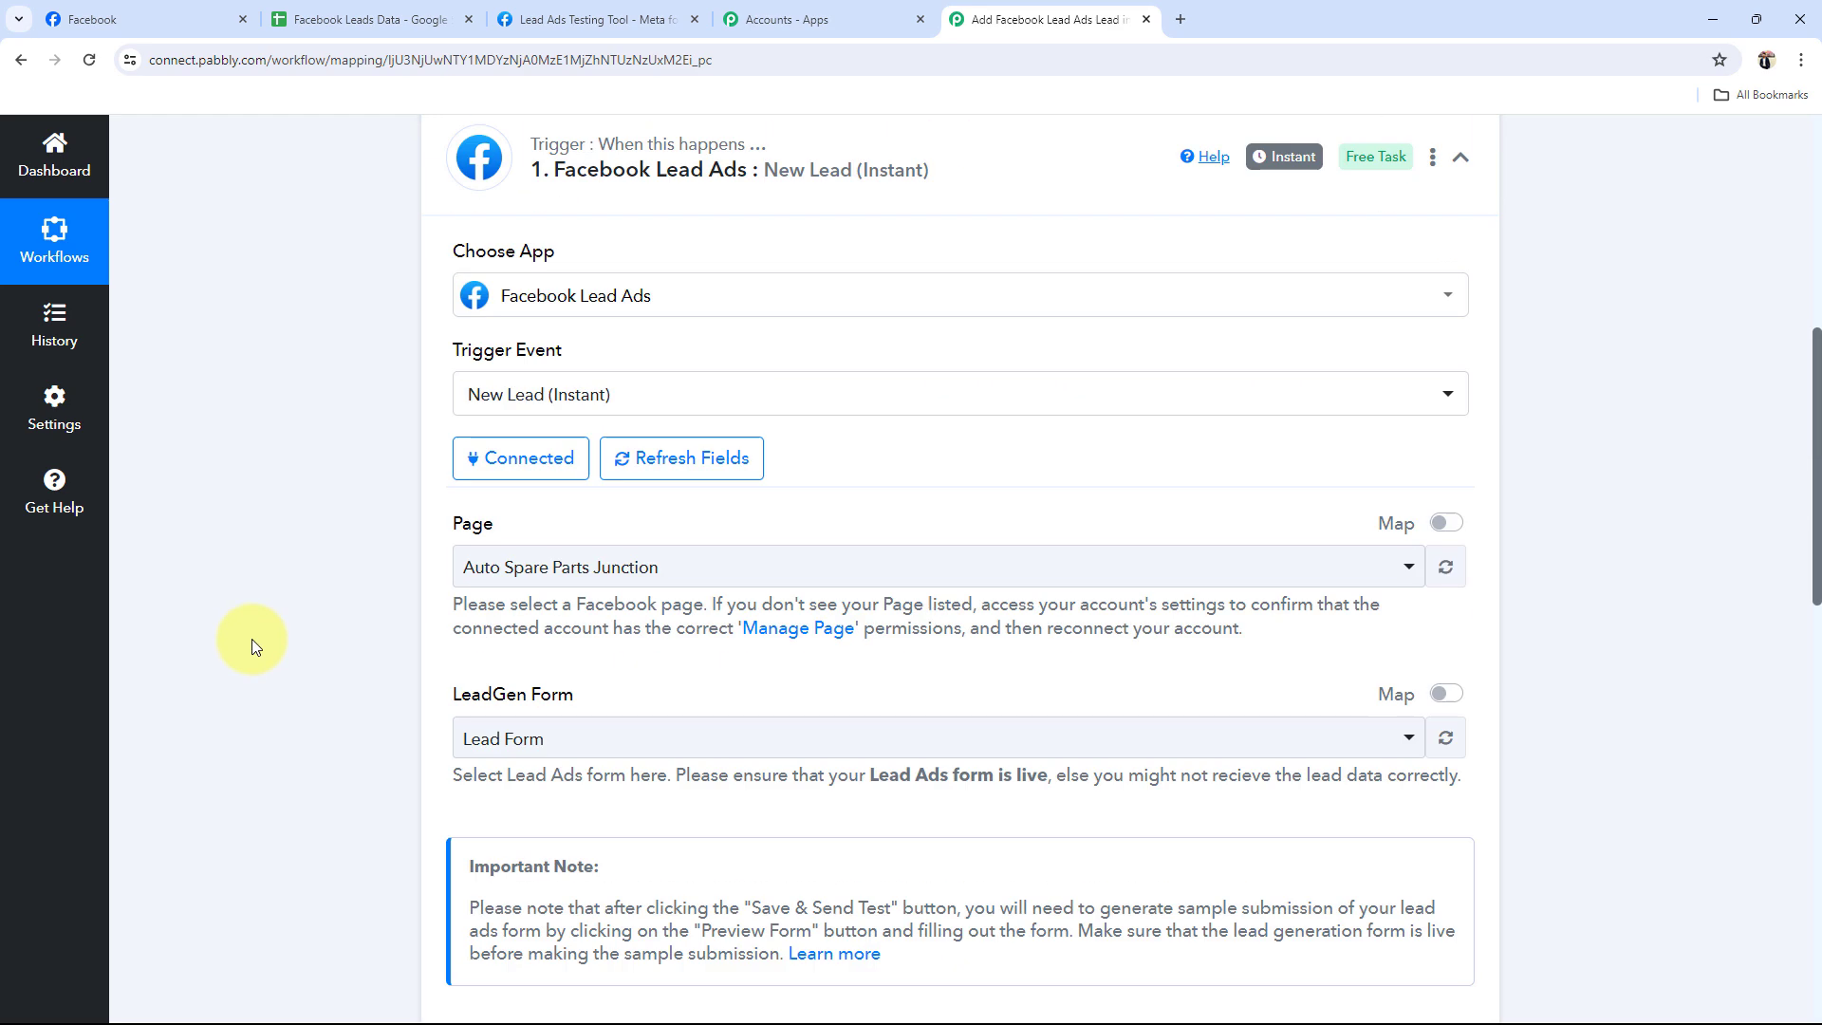
# Collapse the Facebook Lead Ads trigger and connect the Google Sheets Add New Row action using the existing connection.
pyautogui.click(1044, 509)
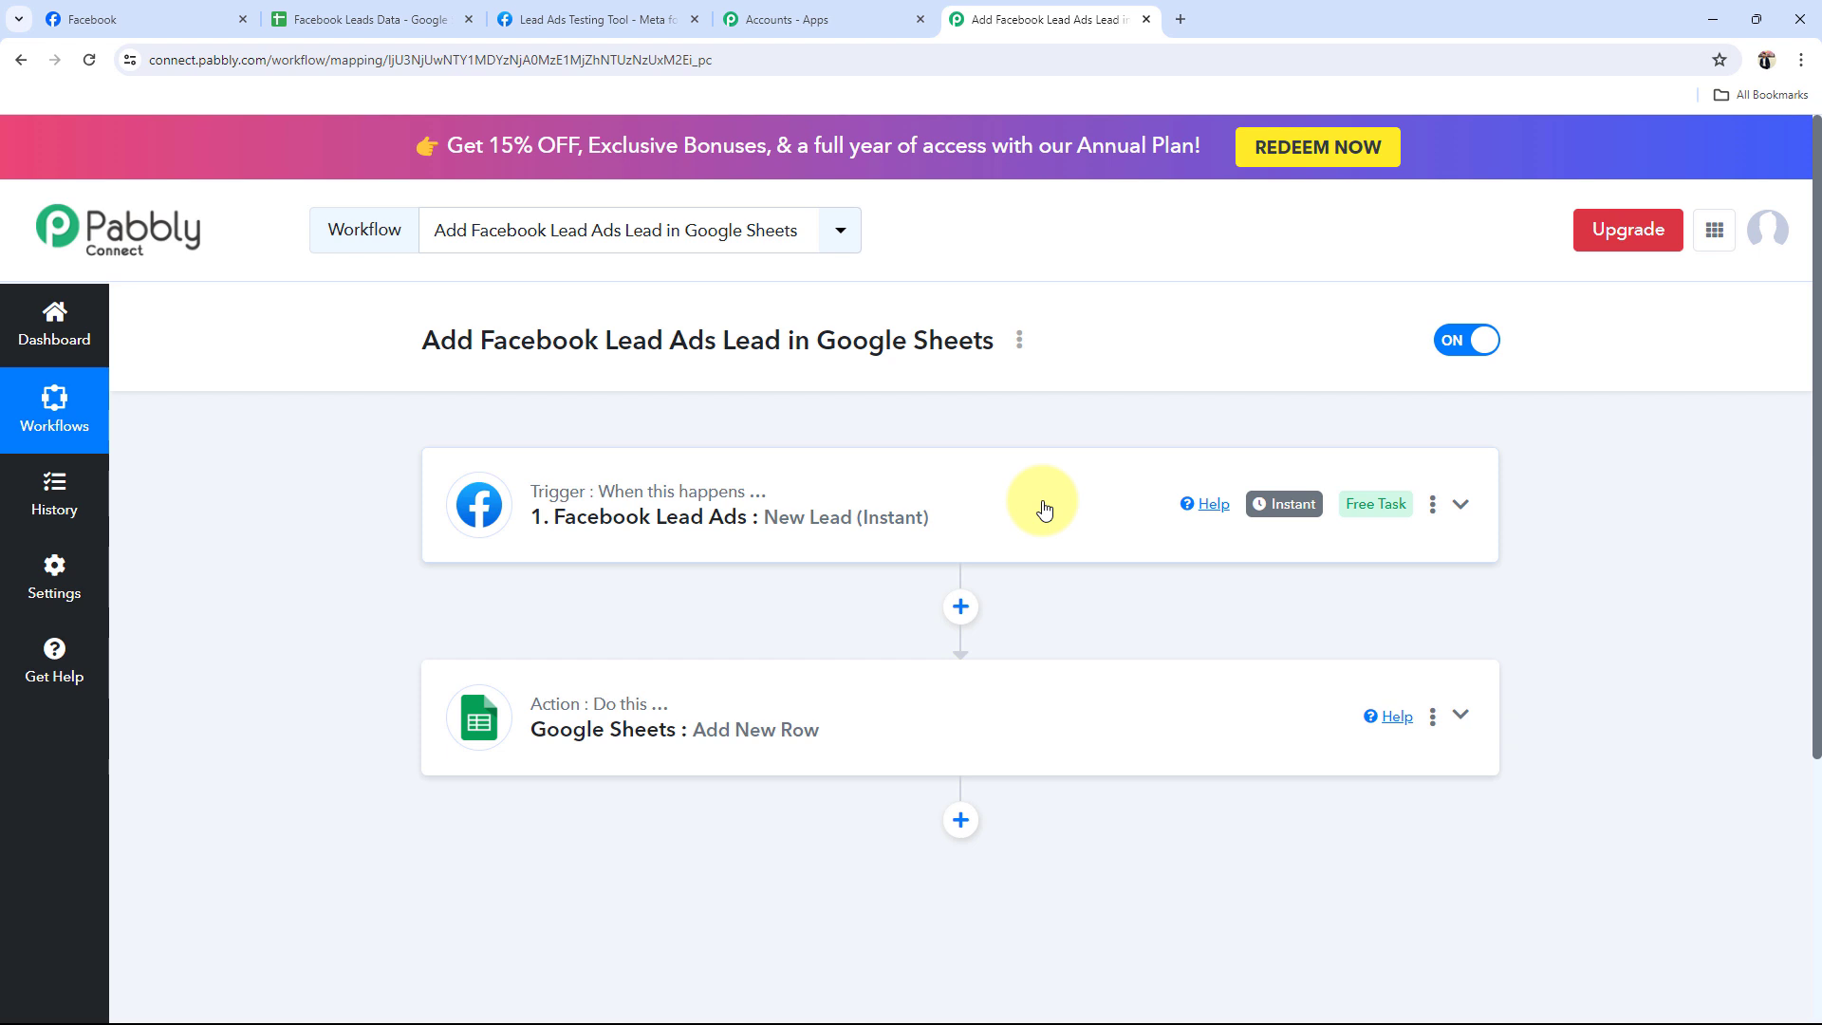
pyautogui.click(663, 735)
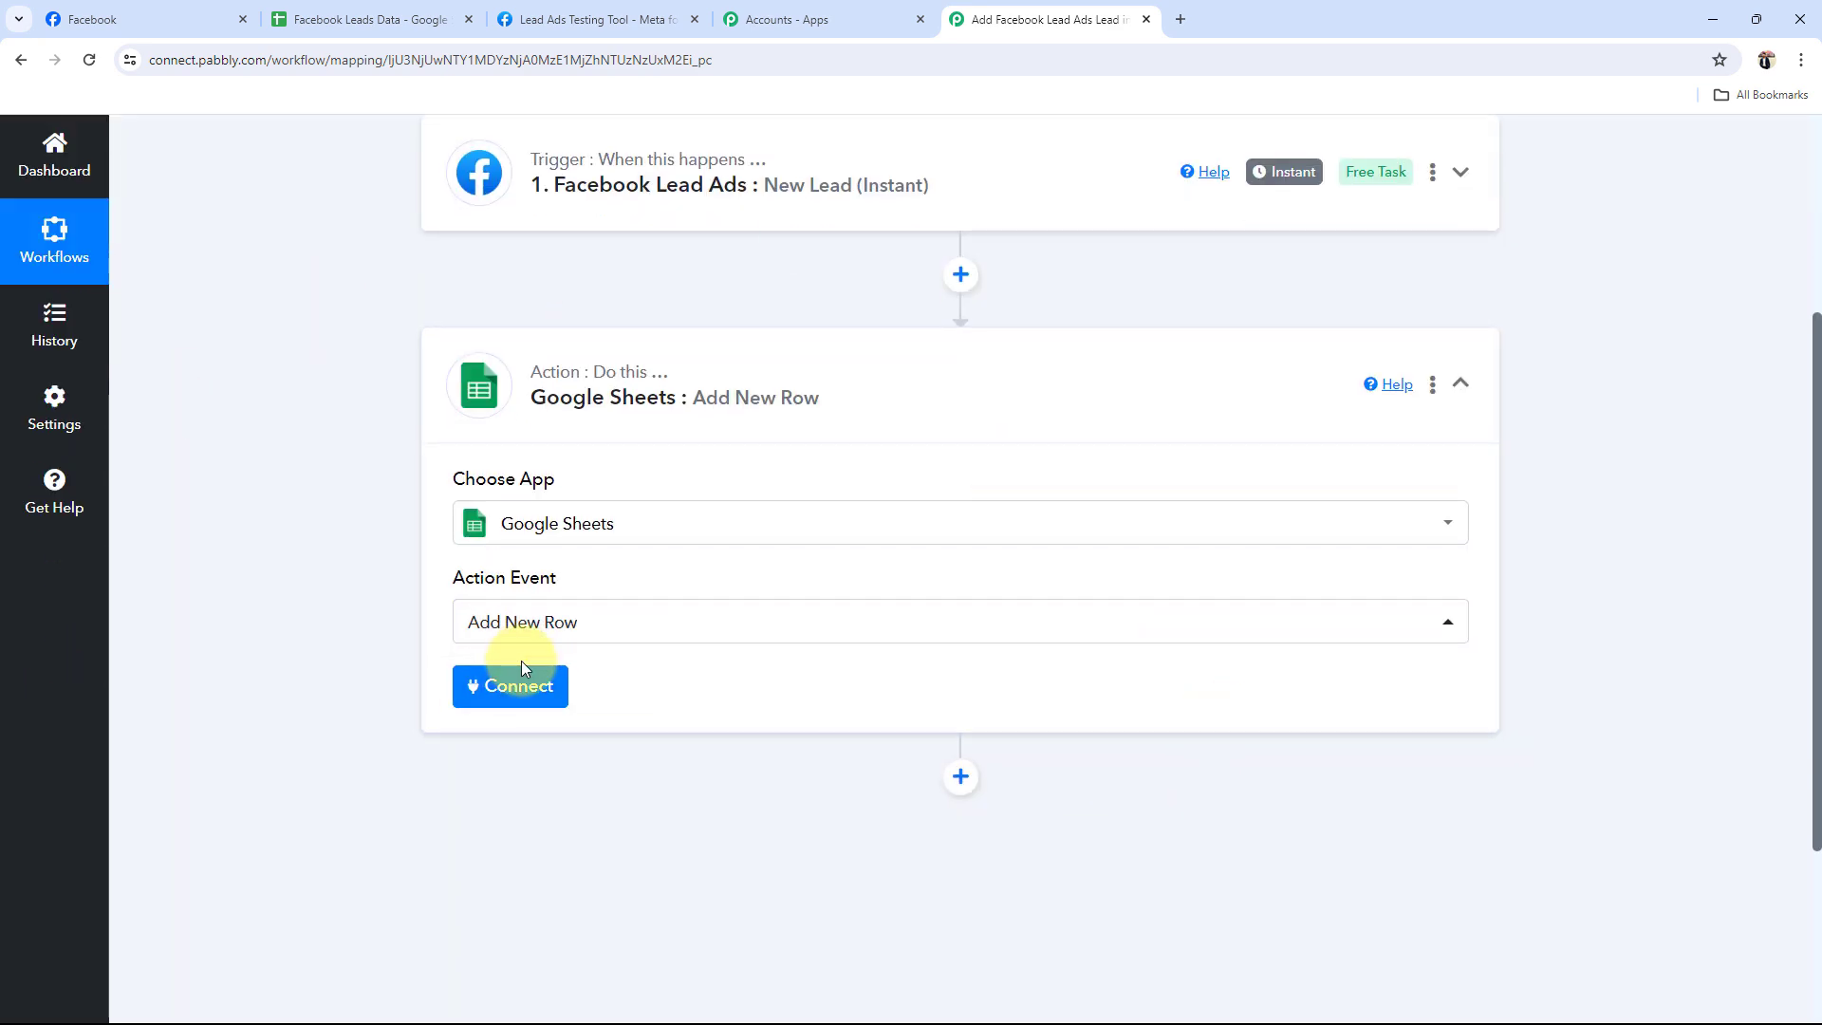
pyautogui.click(510, 683)
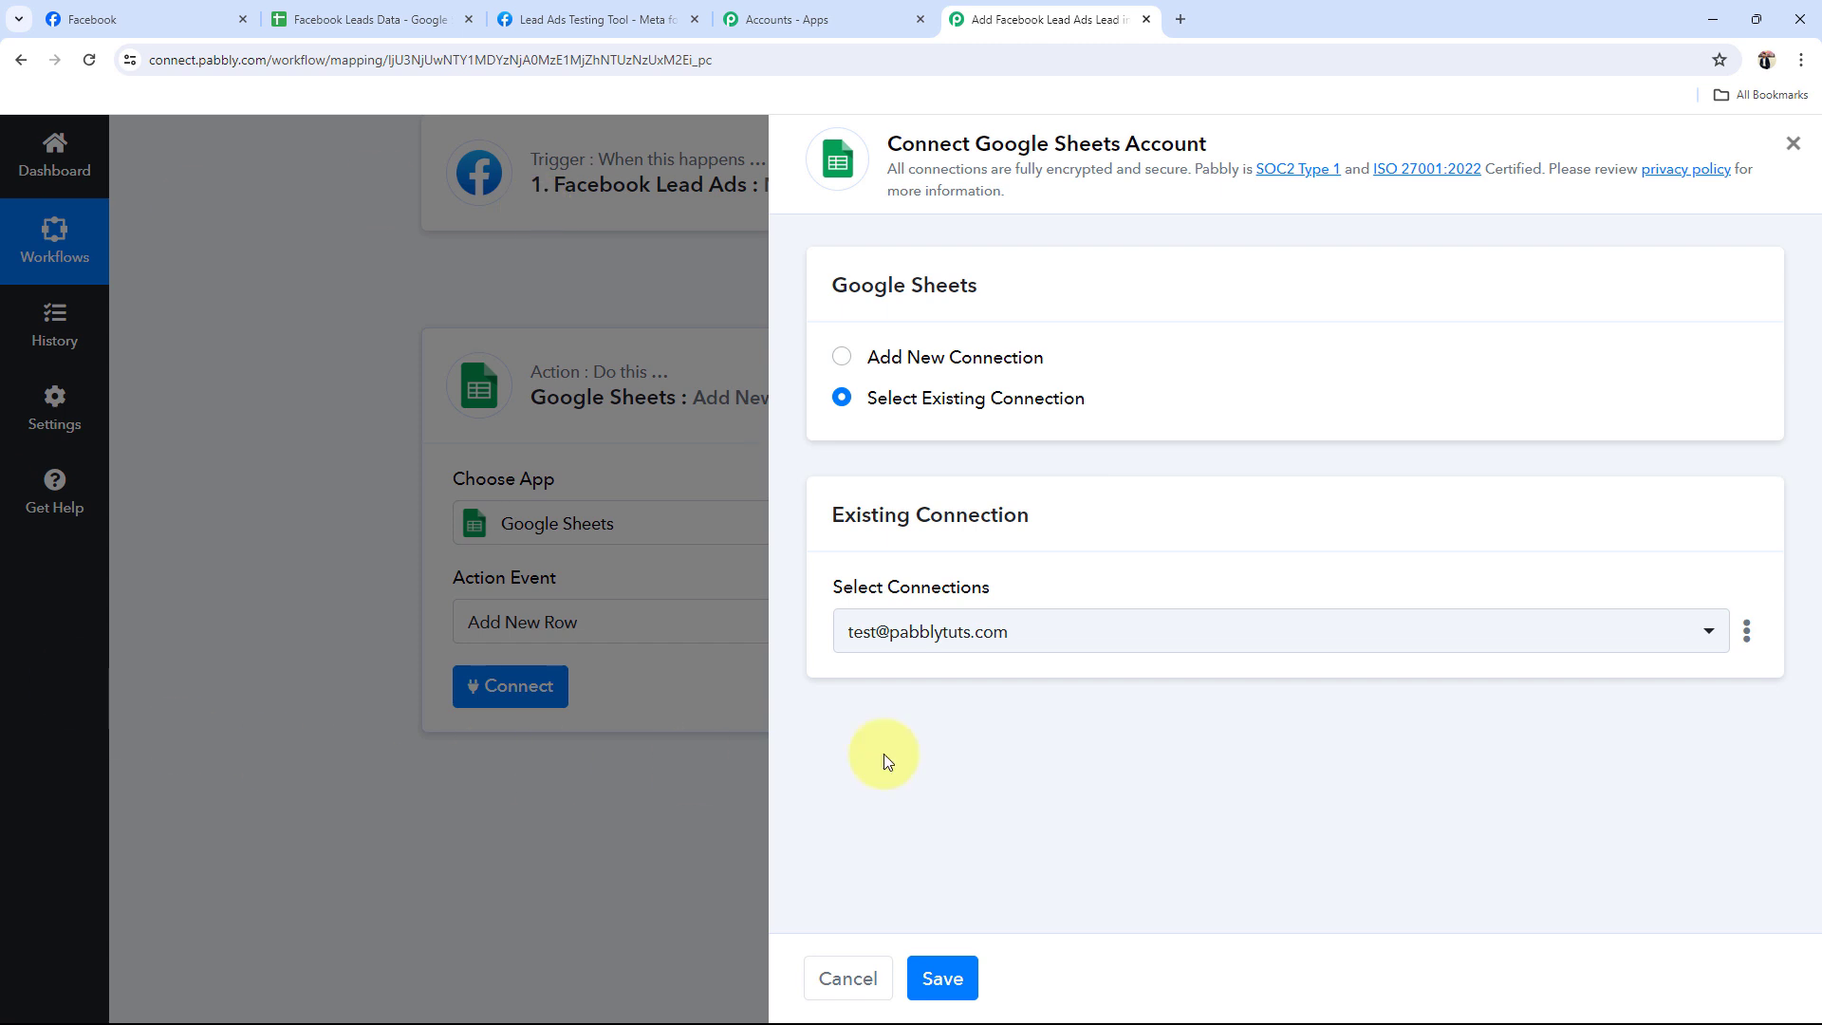
pyautogui.click(842, 357)
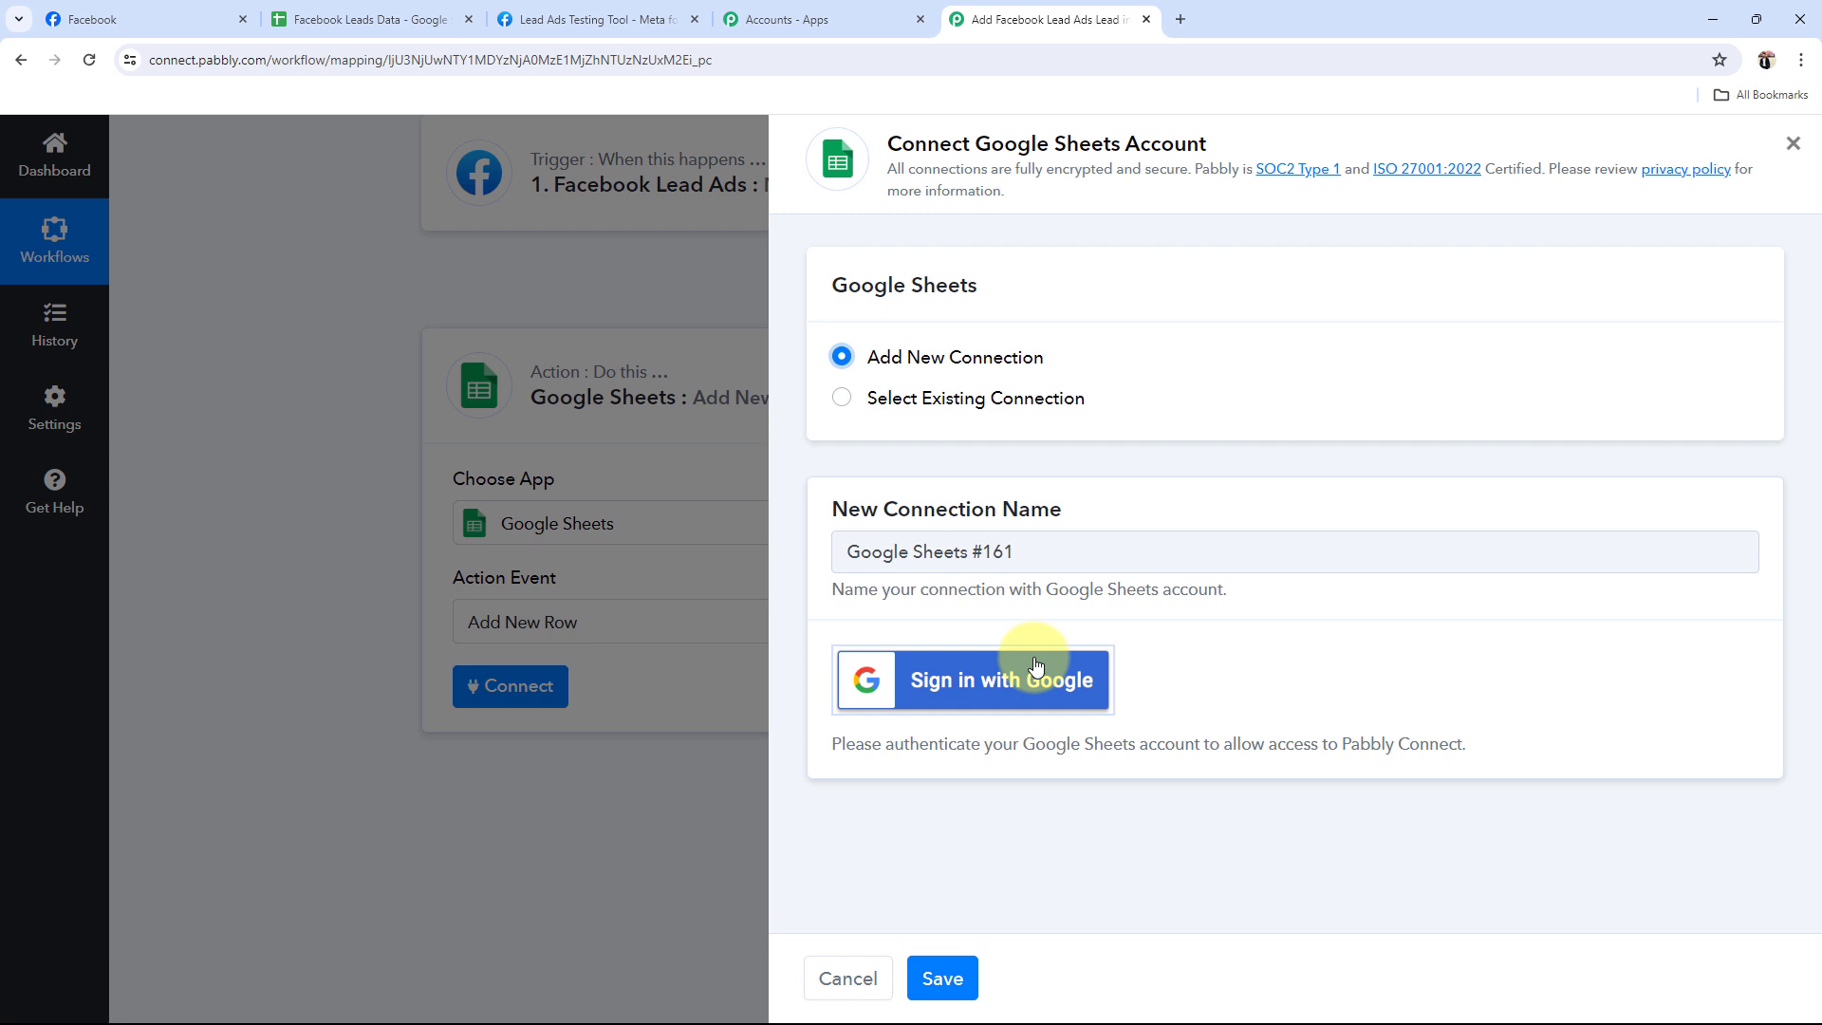
pyautogui.moveTo(974, 143); pyautogui.dragTo(1286, 104)
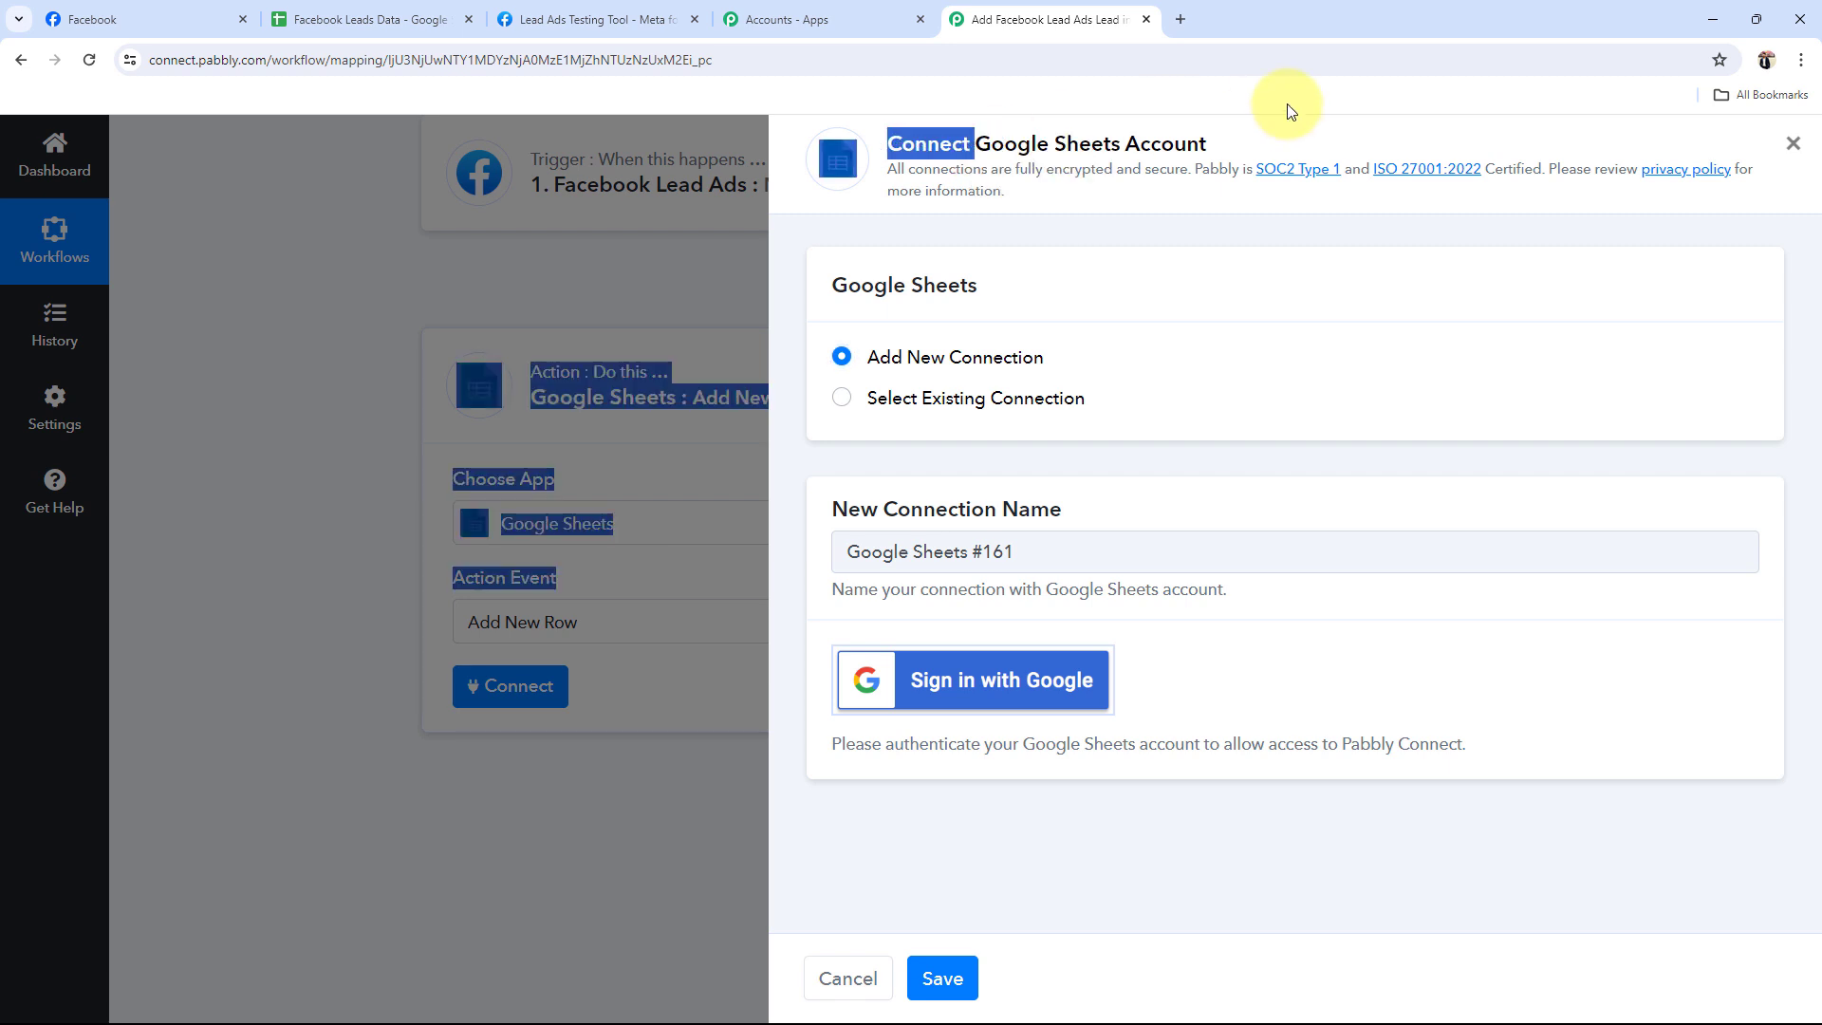
pyautogui.click(1125, 205)
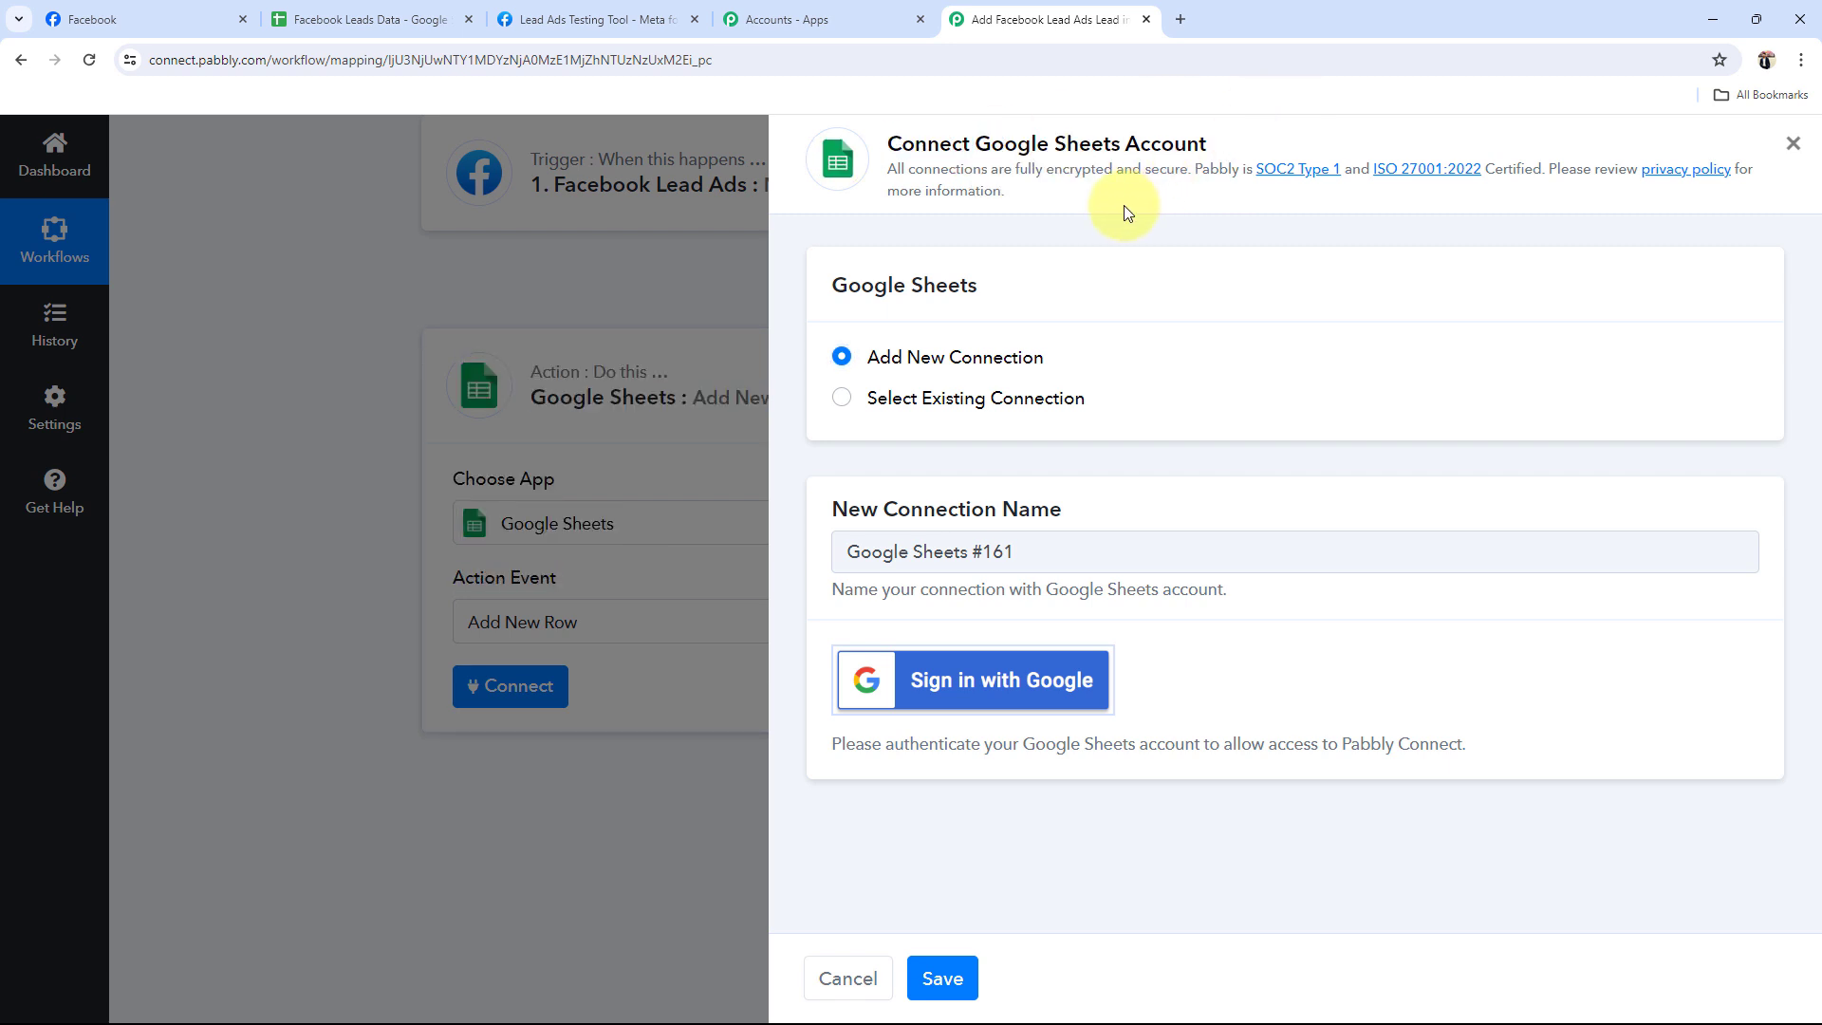
pyautogui.click(842, 399)
pyautogui.click(966, 994)
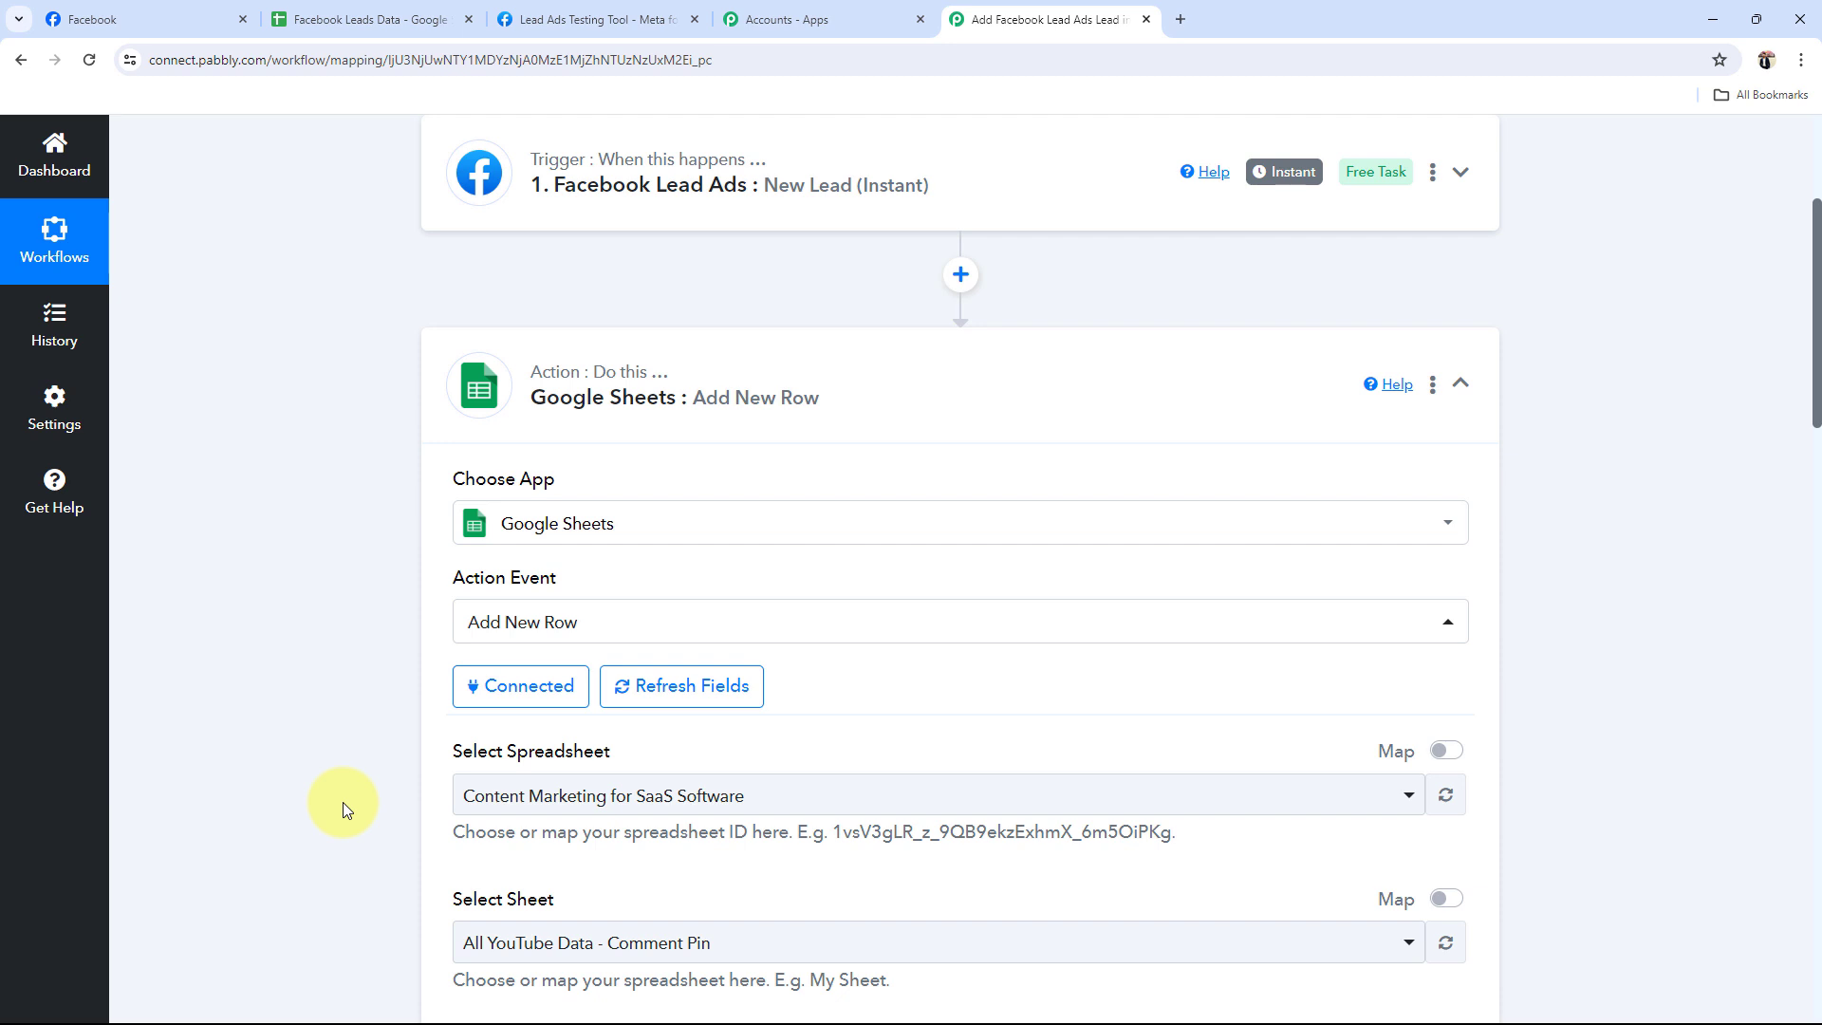
# Set the Google Sheets action's spreadsheet to Facebook Leads Data and its sheet to Sheet1.
pyautogui.scroll(-3, 329, 794)
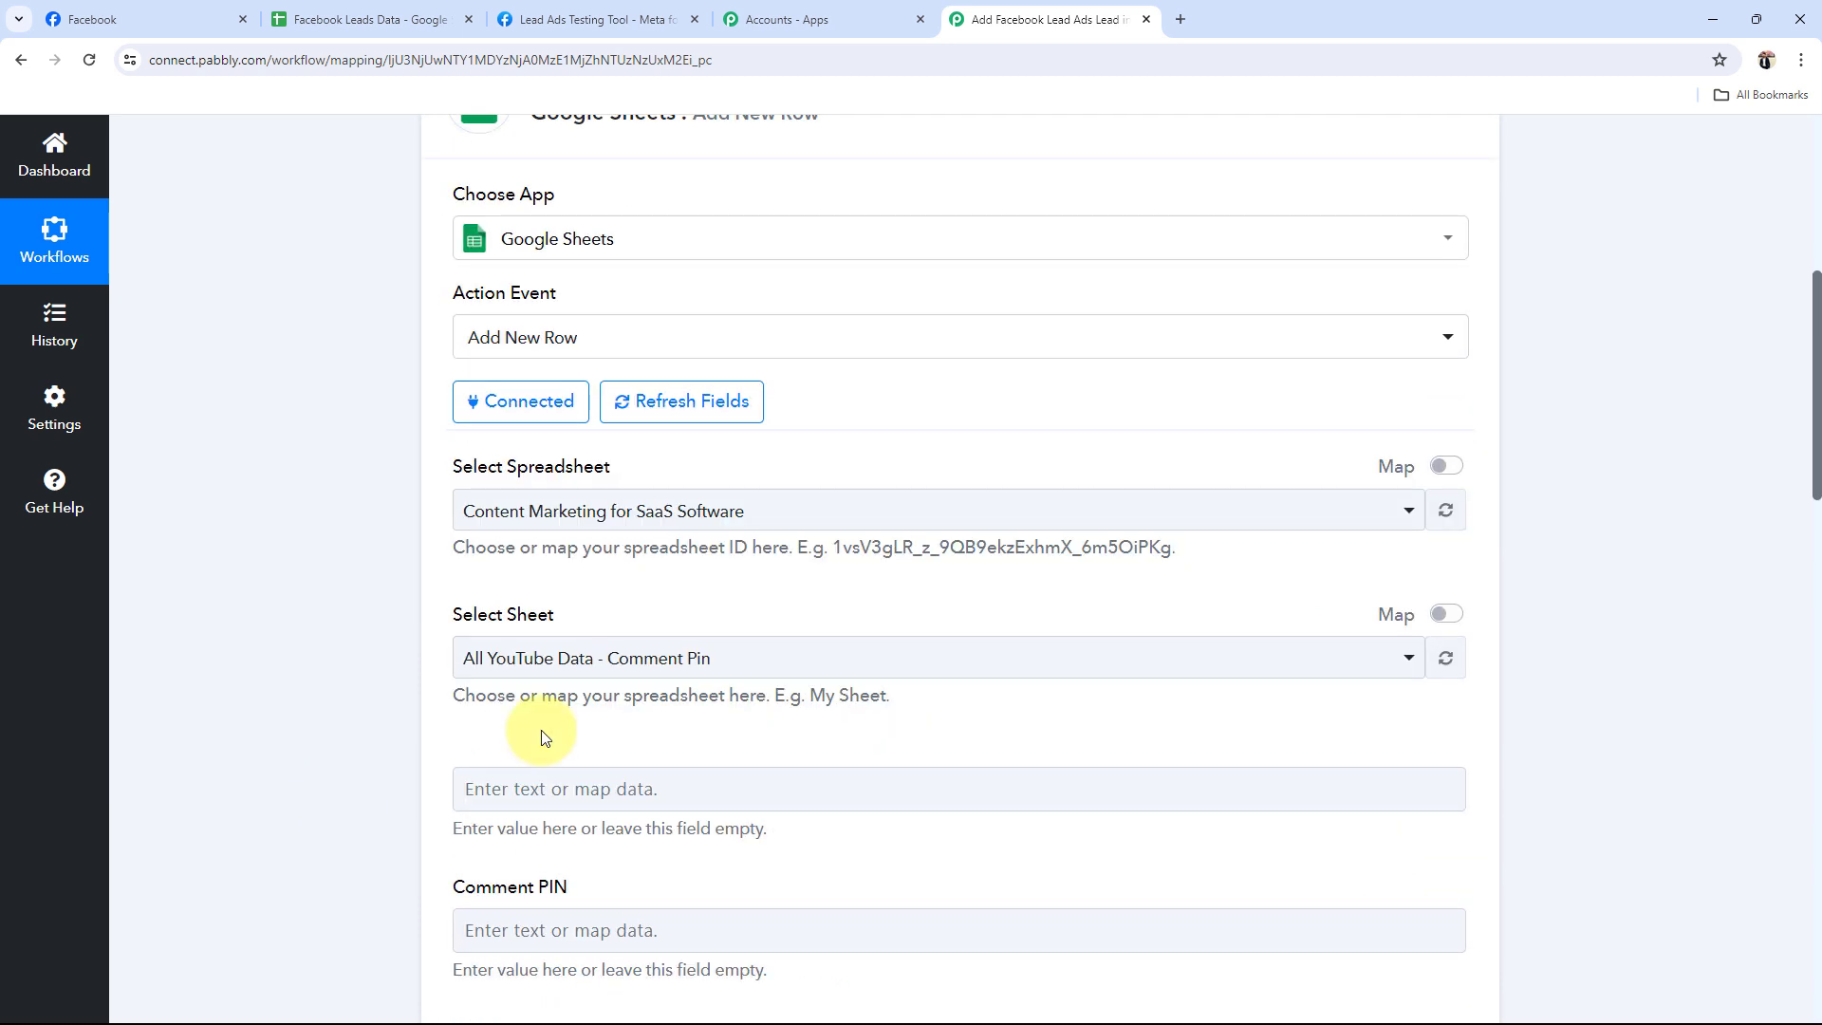
pyautogui.moveTo(456, 466); pyautogui.dragTo(617, 466)
pyautogui.click(233, 515)
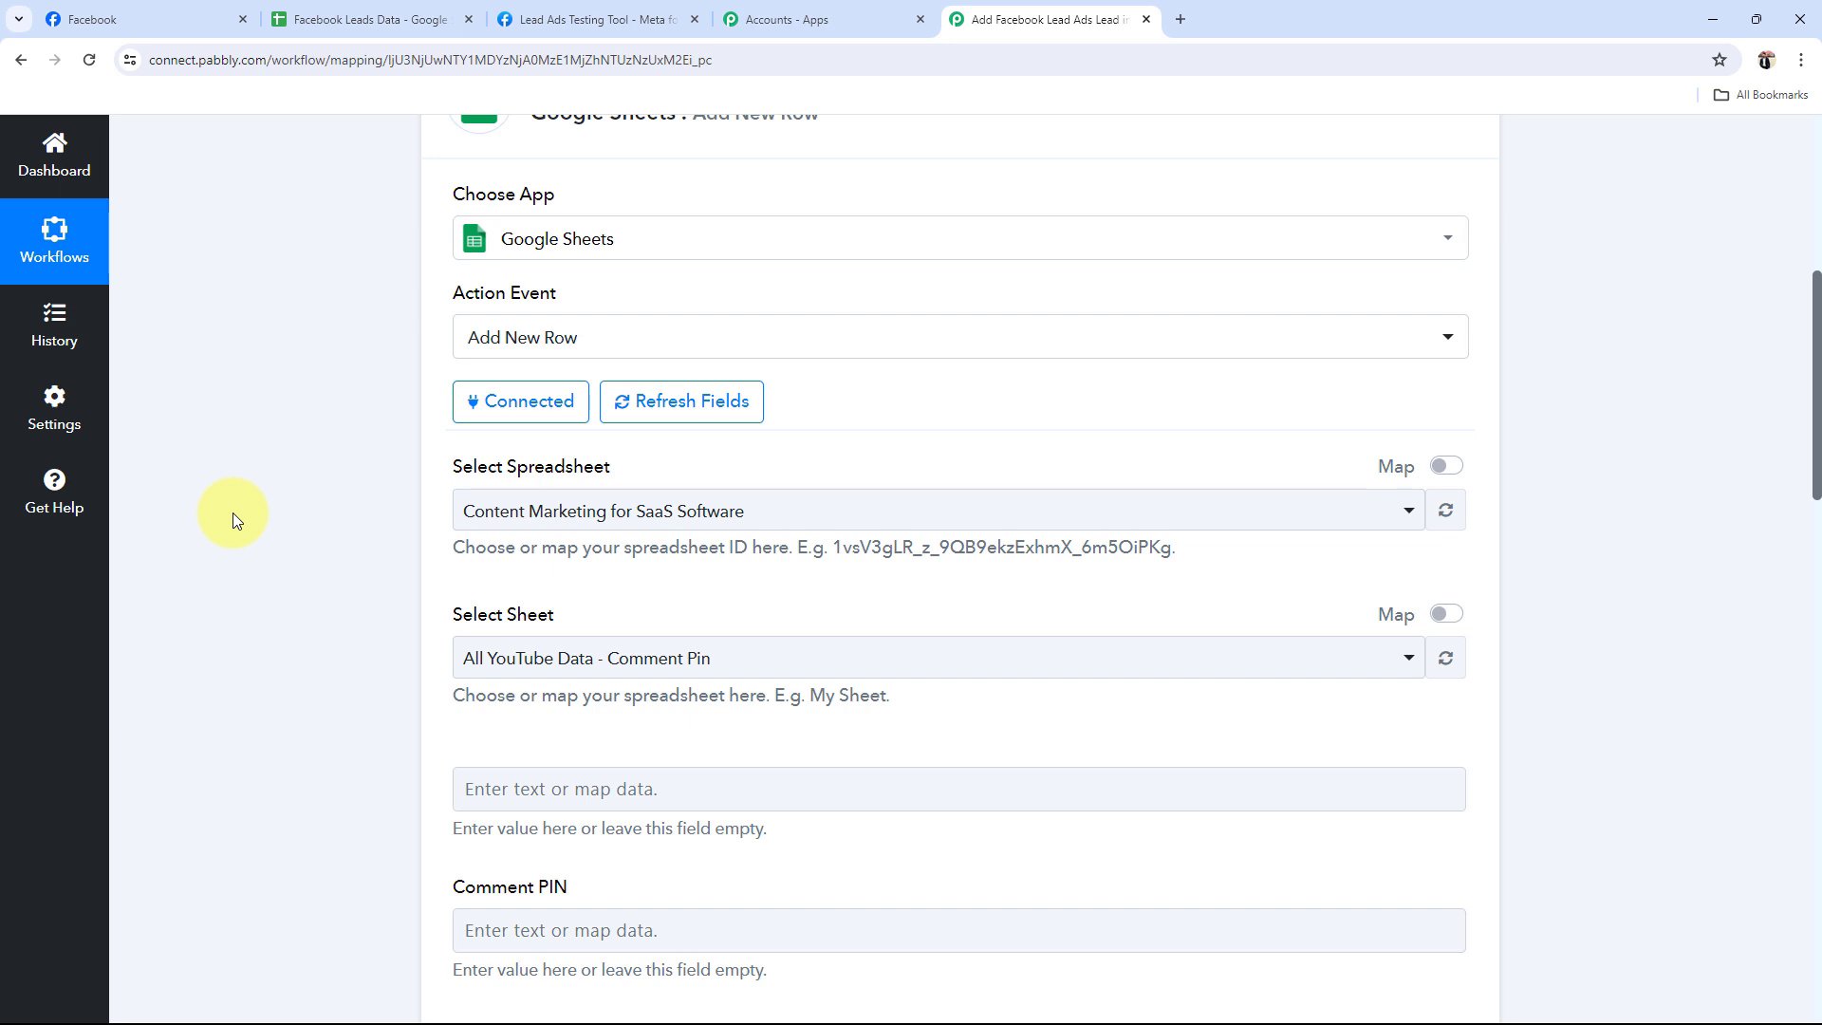
pyautogui.click(546, 512)
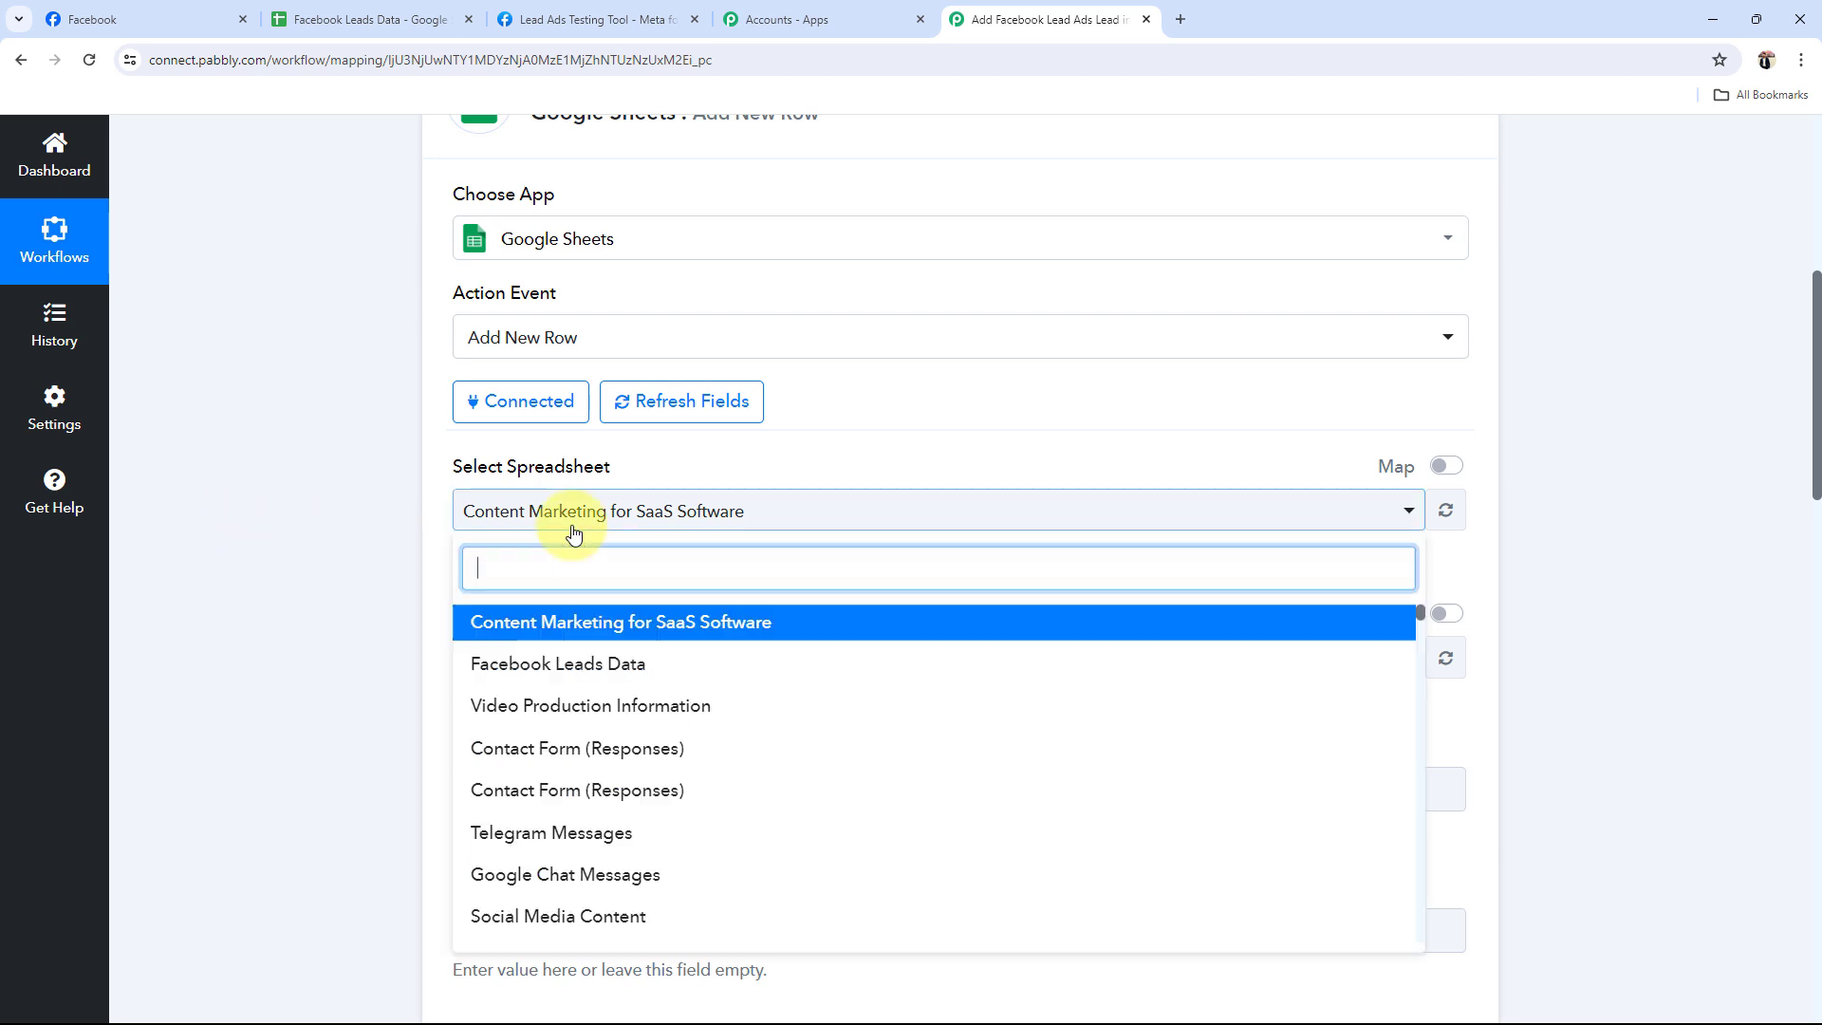
pyautogui.click(589, 669)
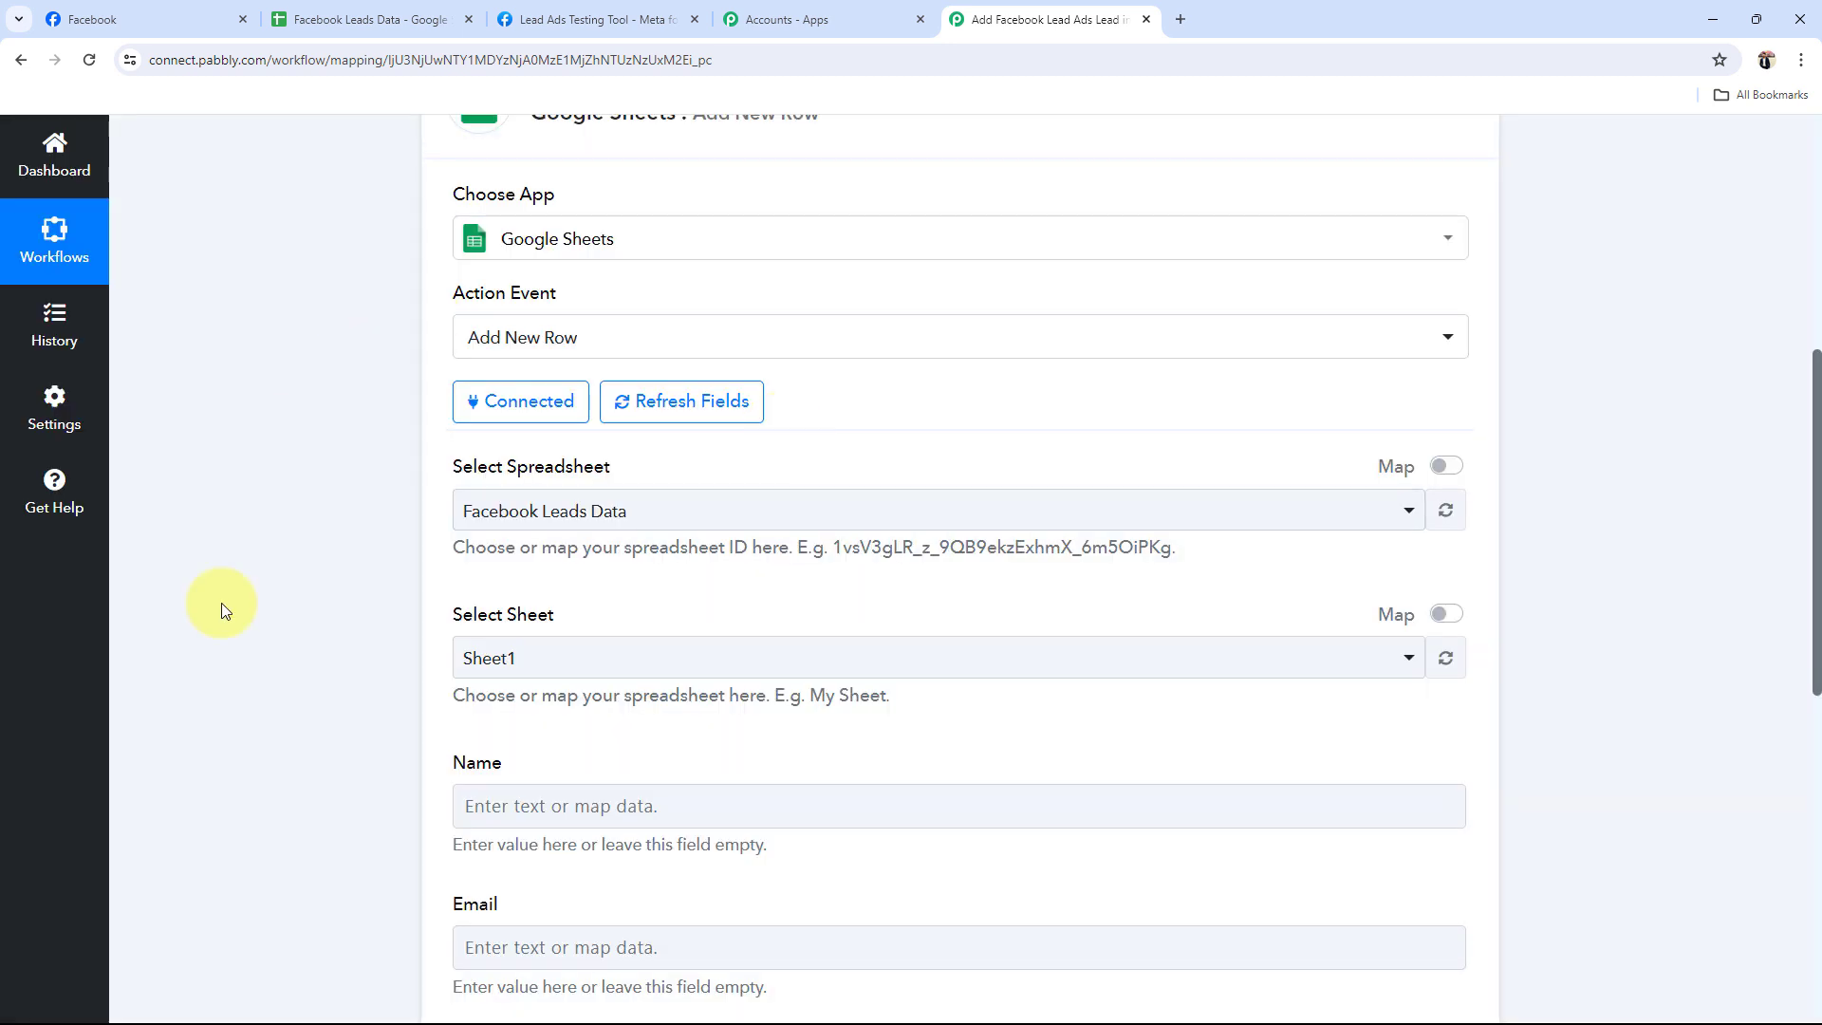
pyautogui.moveTo(454, 613); pyautogui.dragTo(610, 617)
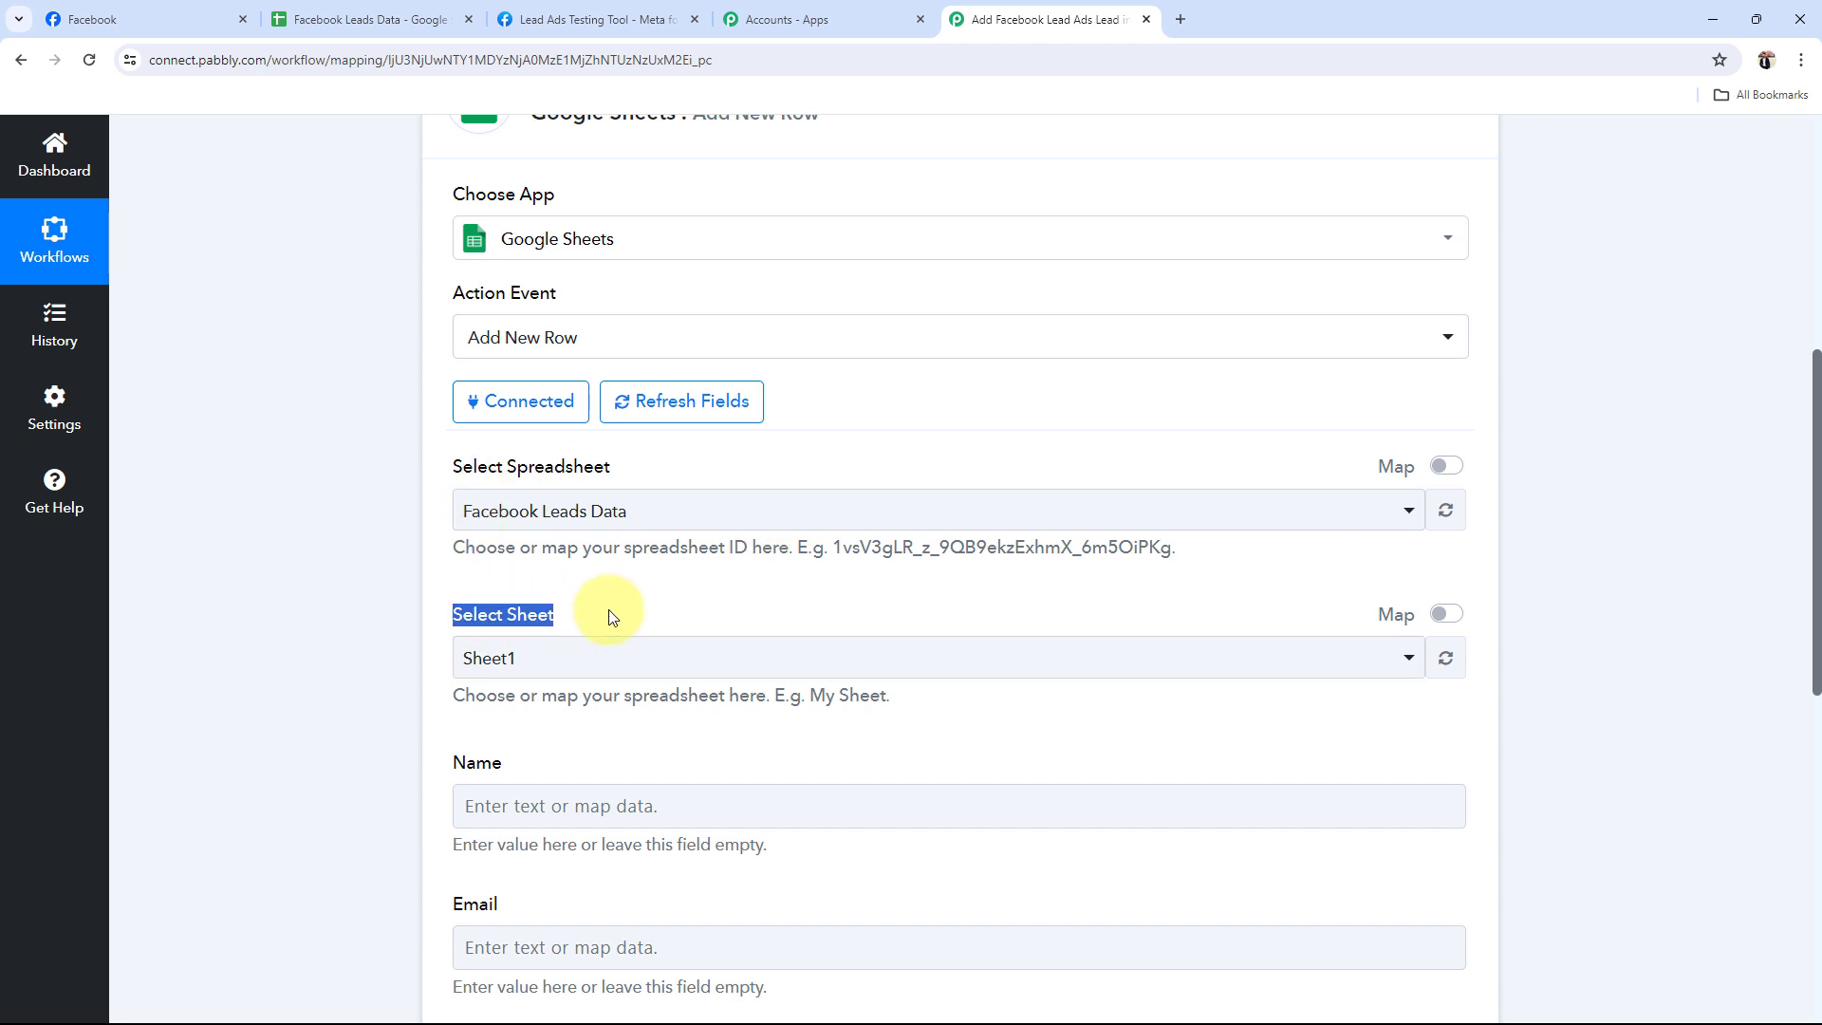
pyautogui.click(493, 662)
pyautogui.click(498, 760)
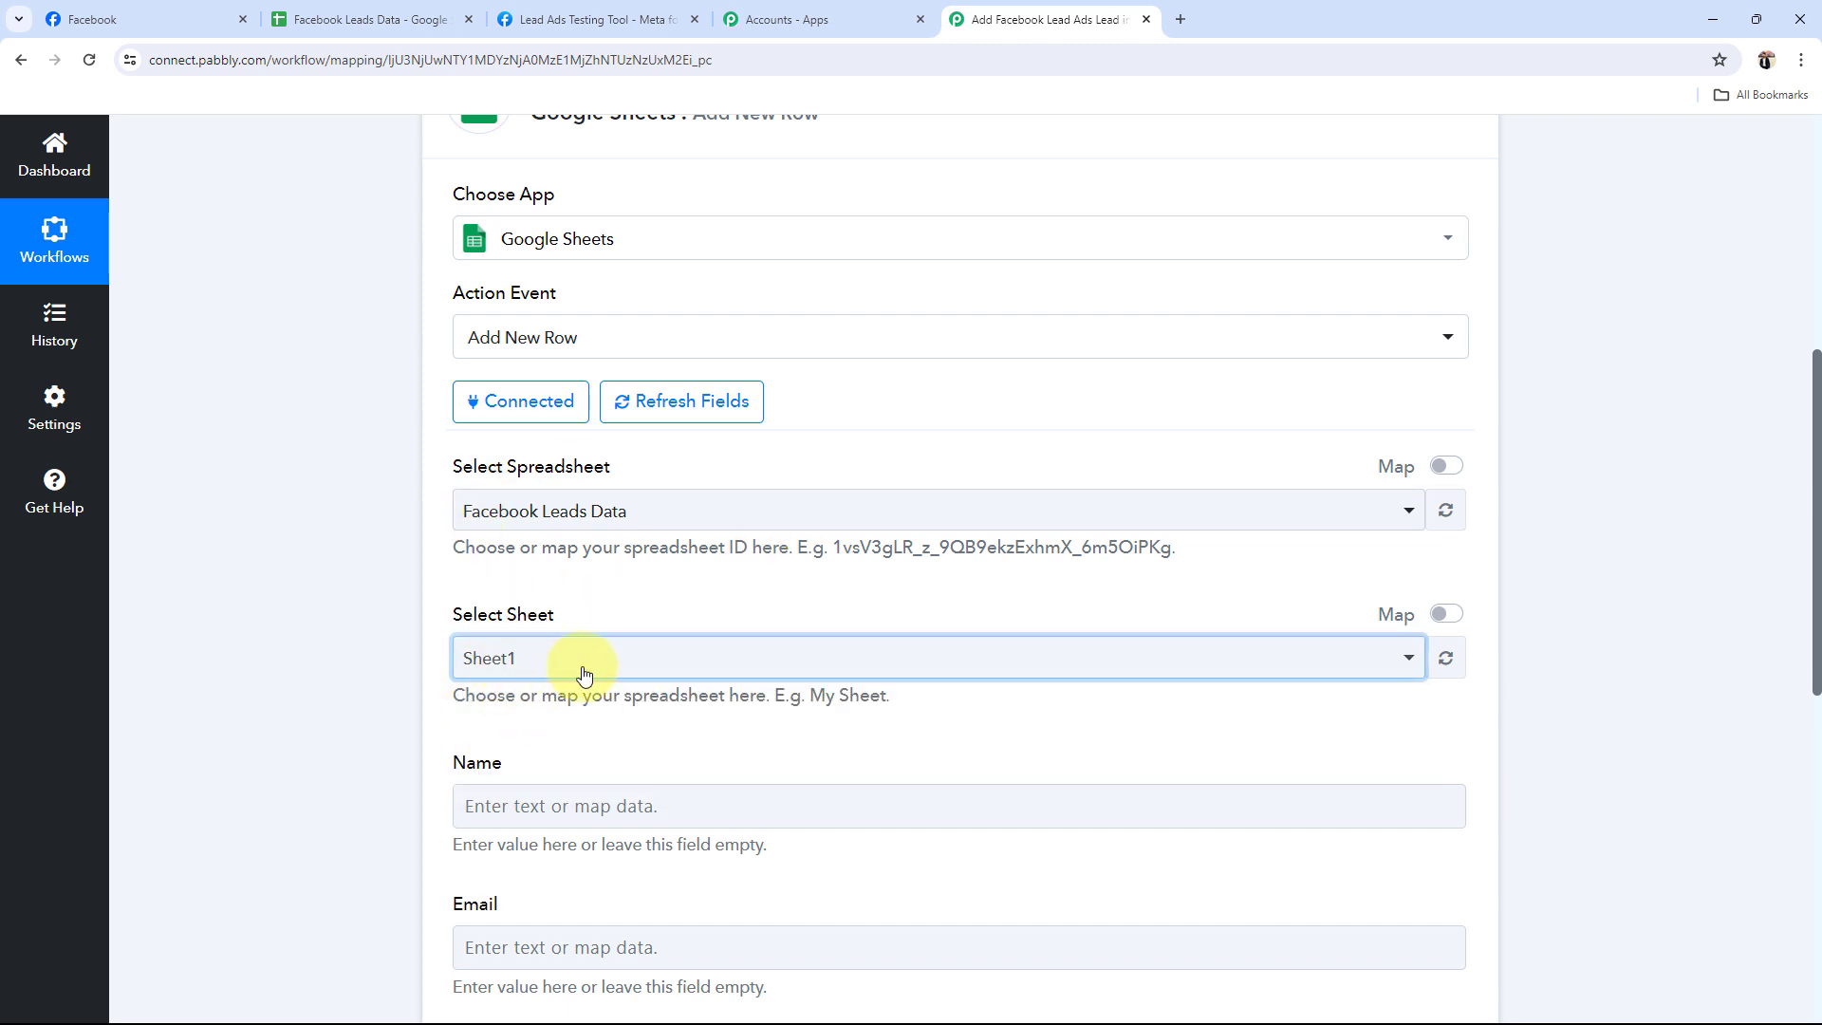
# Compare the column headers in the Facebook Leads Data spreadsheet with the Google Sheets action's fields in Pabbly Connect.
pyautogui.click(379, 17)
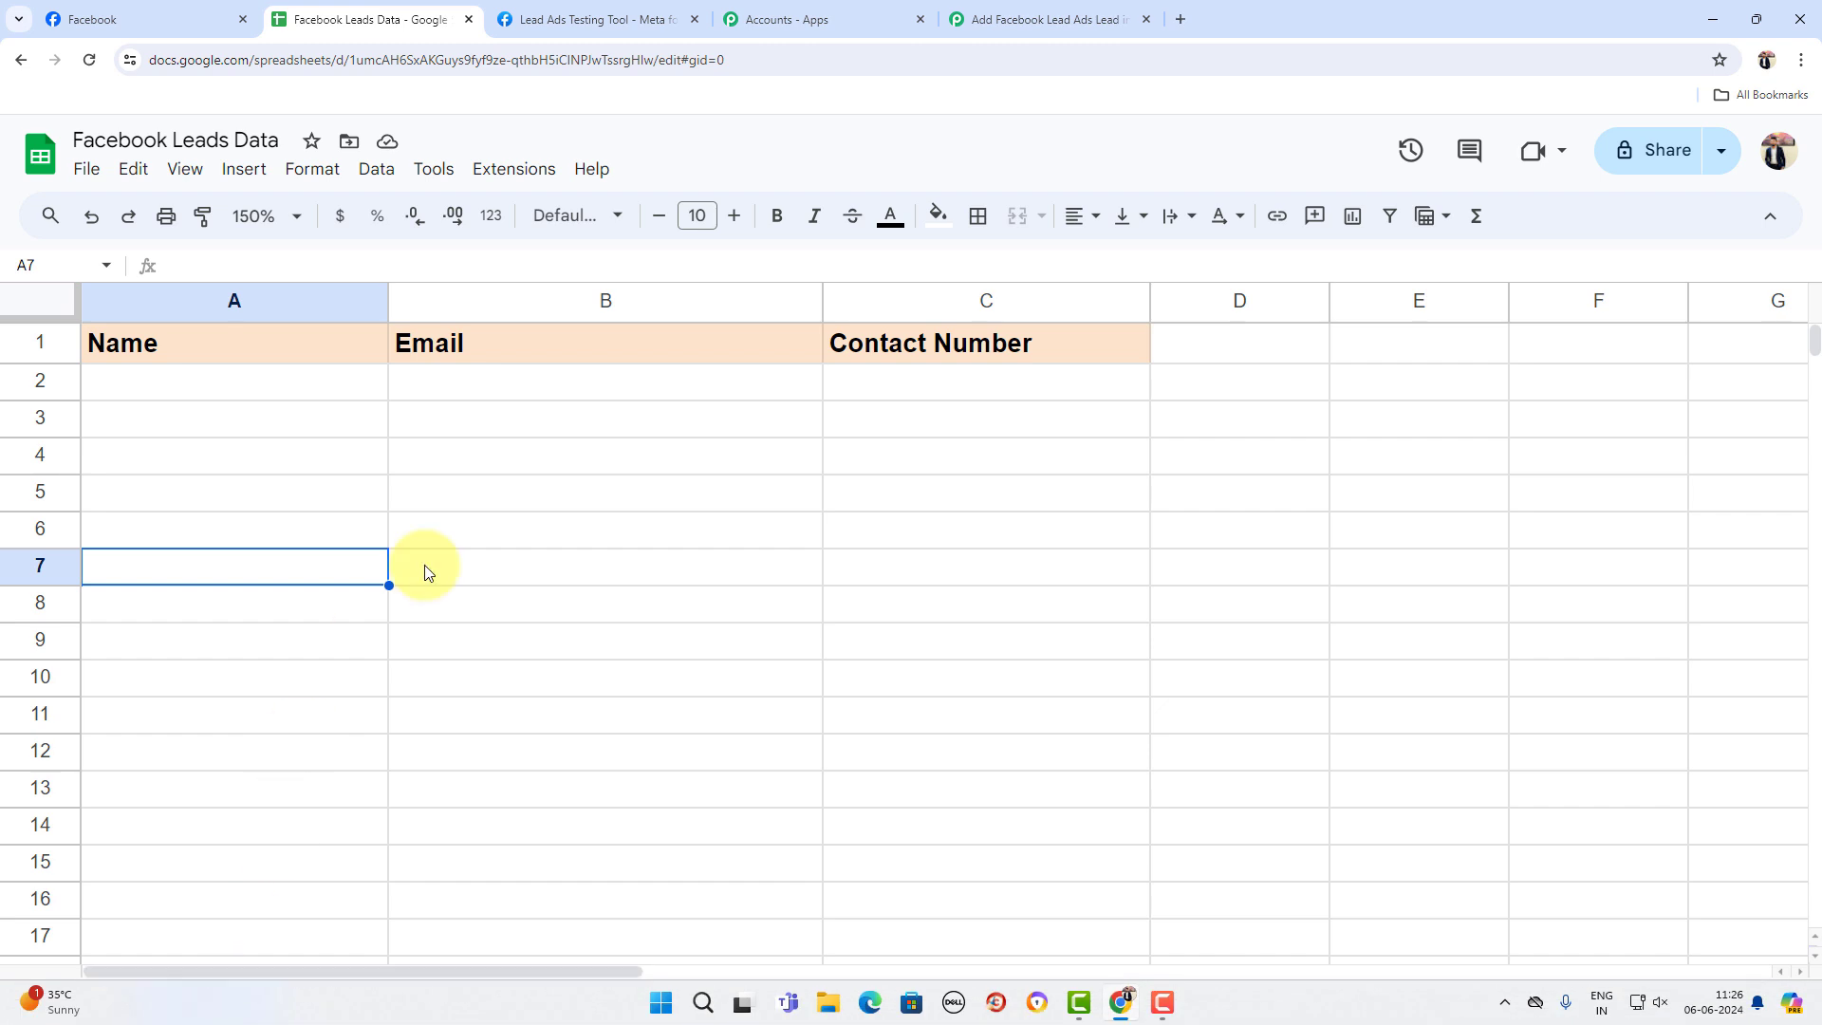
pyautogui.click(270, 353)
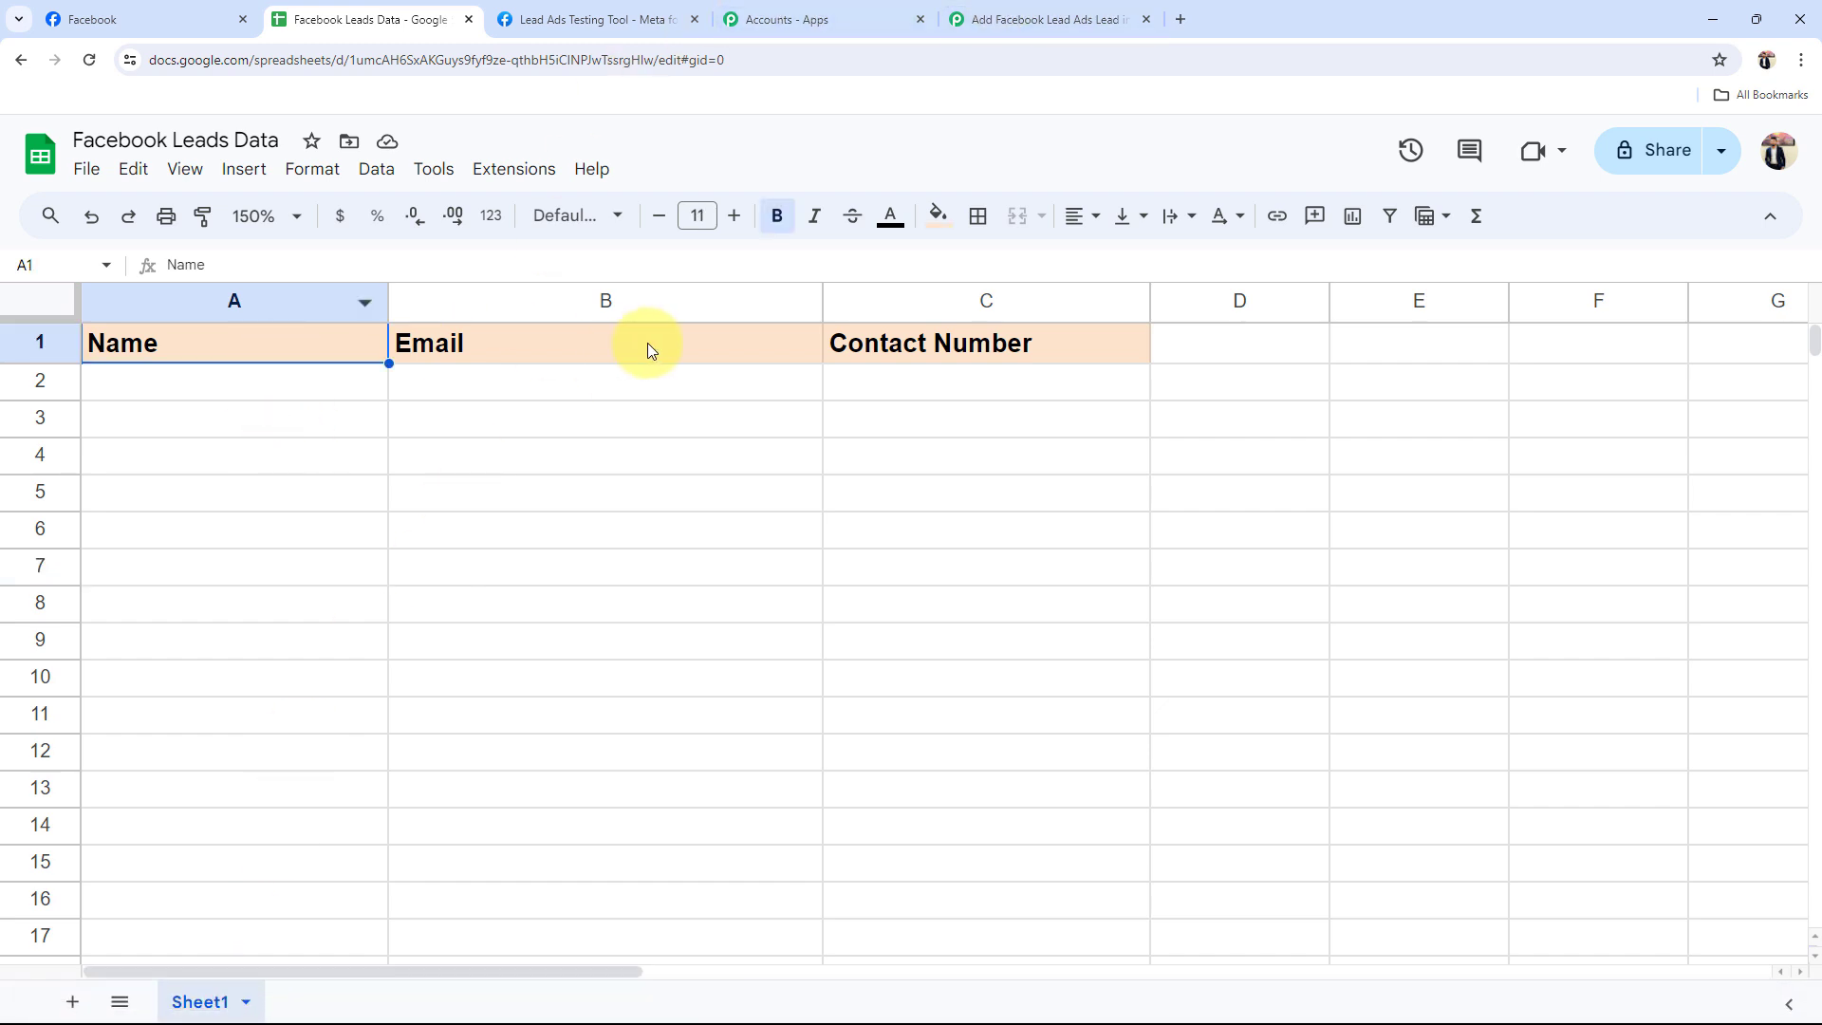
pyautogui.click(647, 343)
pyautogui.click(943, 343)
pyautogui.click(1006, 19)
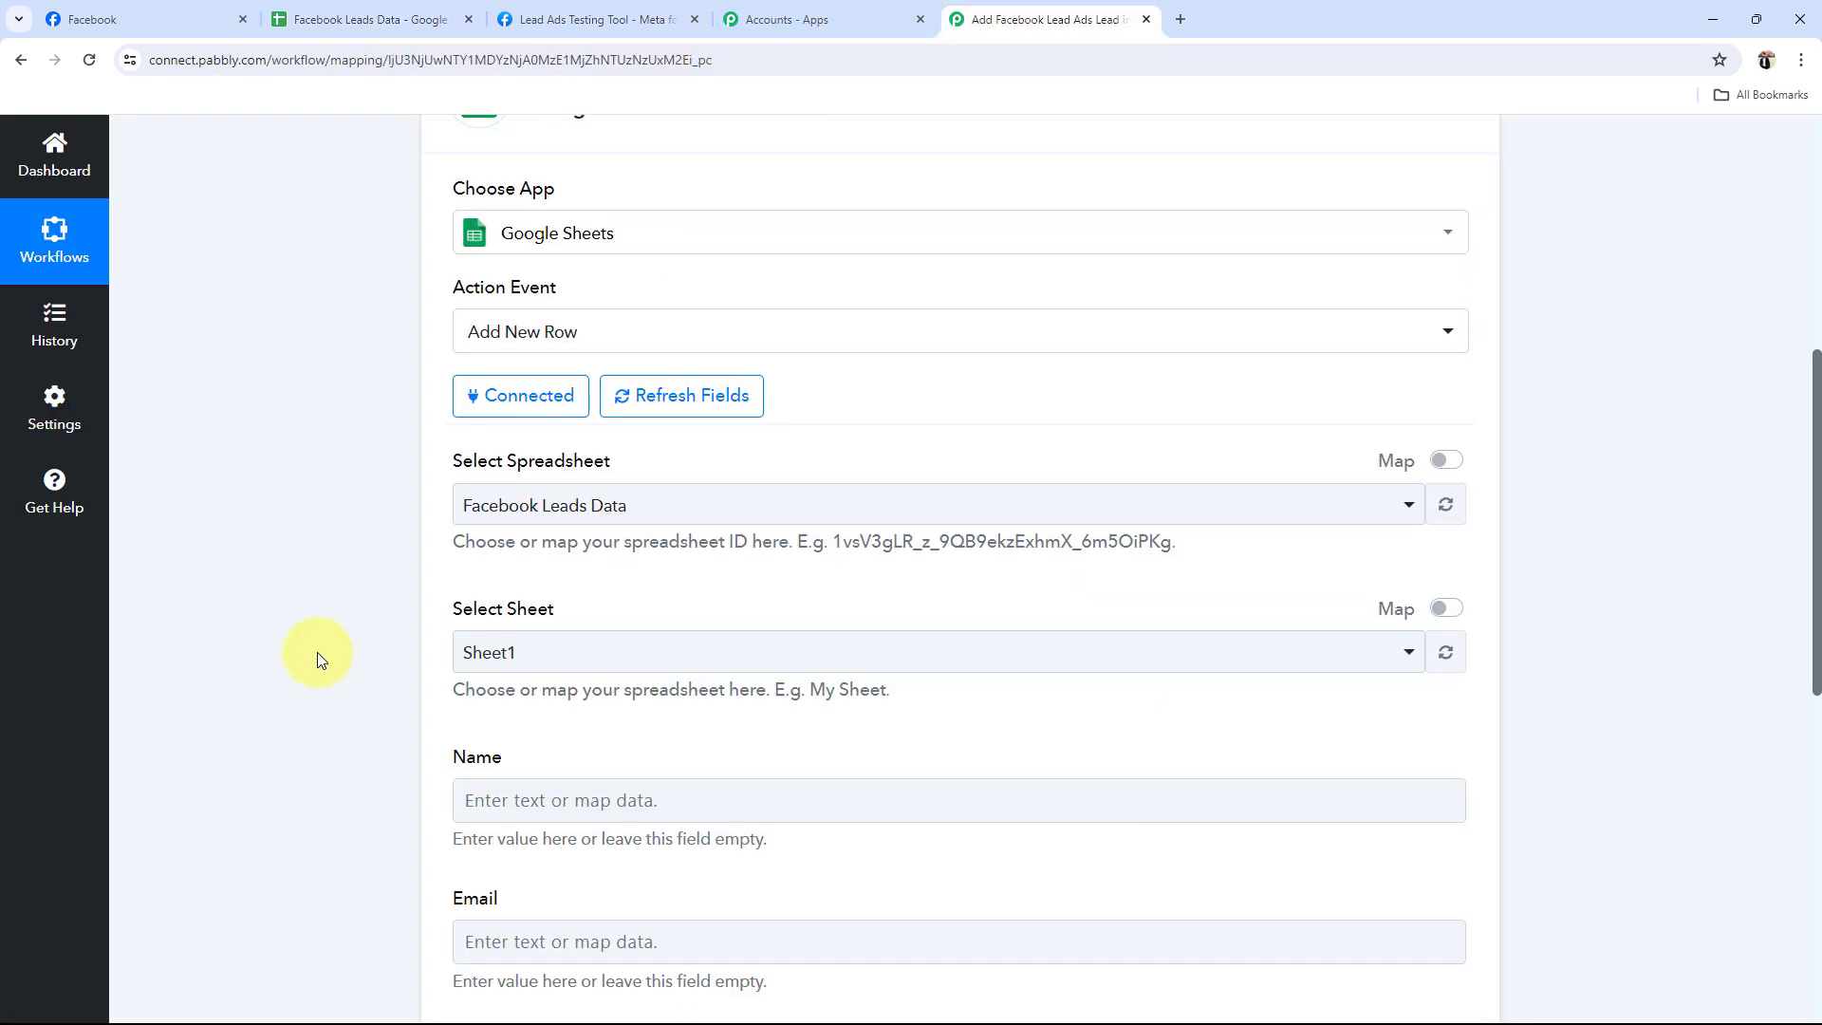
pyautogui.scroll(-3, 317, 652)
pyautogui.click(651, 786)
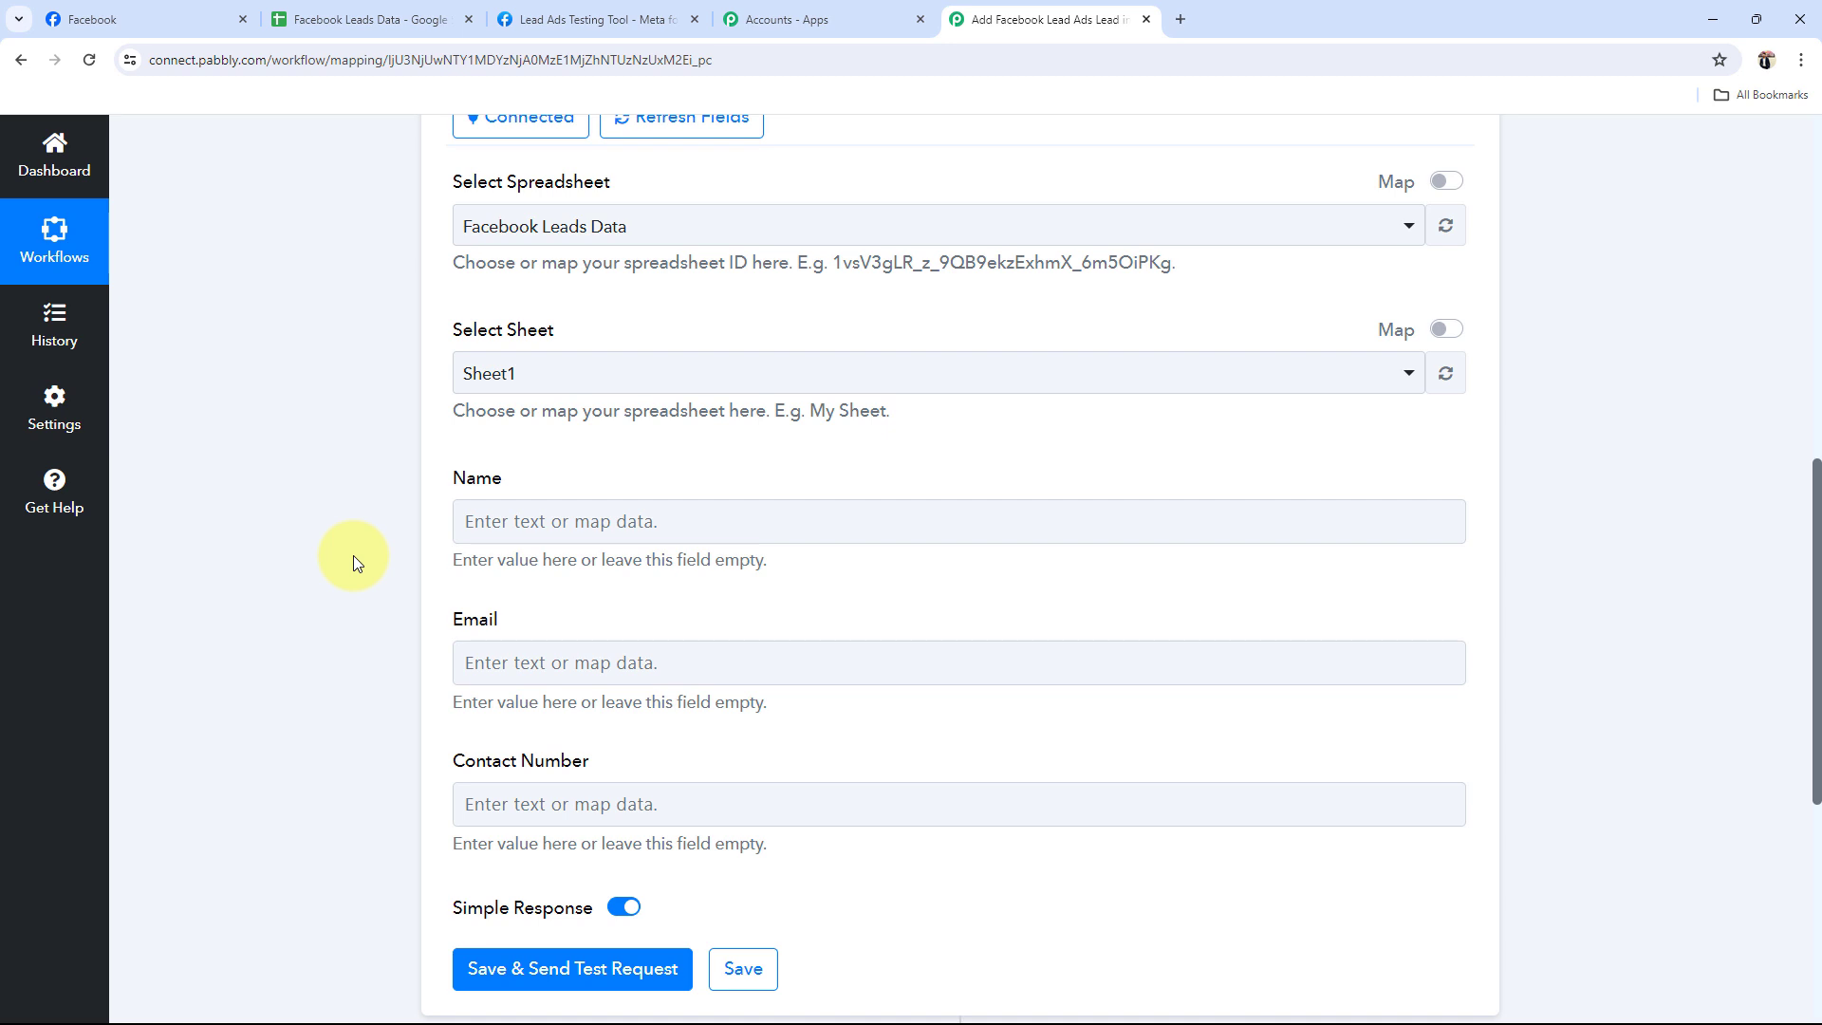
pyautogui.scroll(7, 353, 555)
pyautogui.scroll(2, 507, 323)
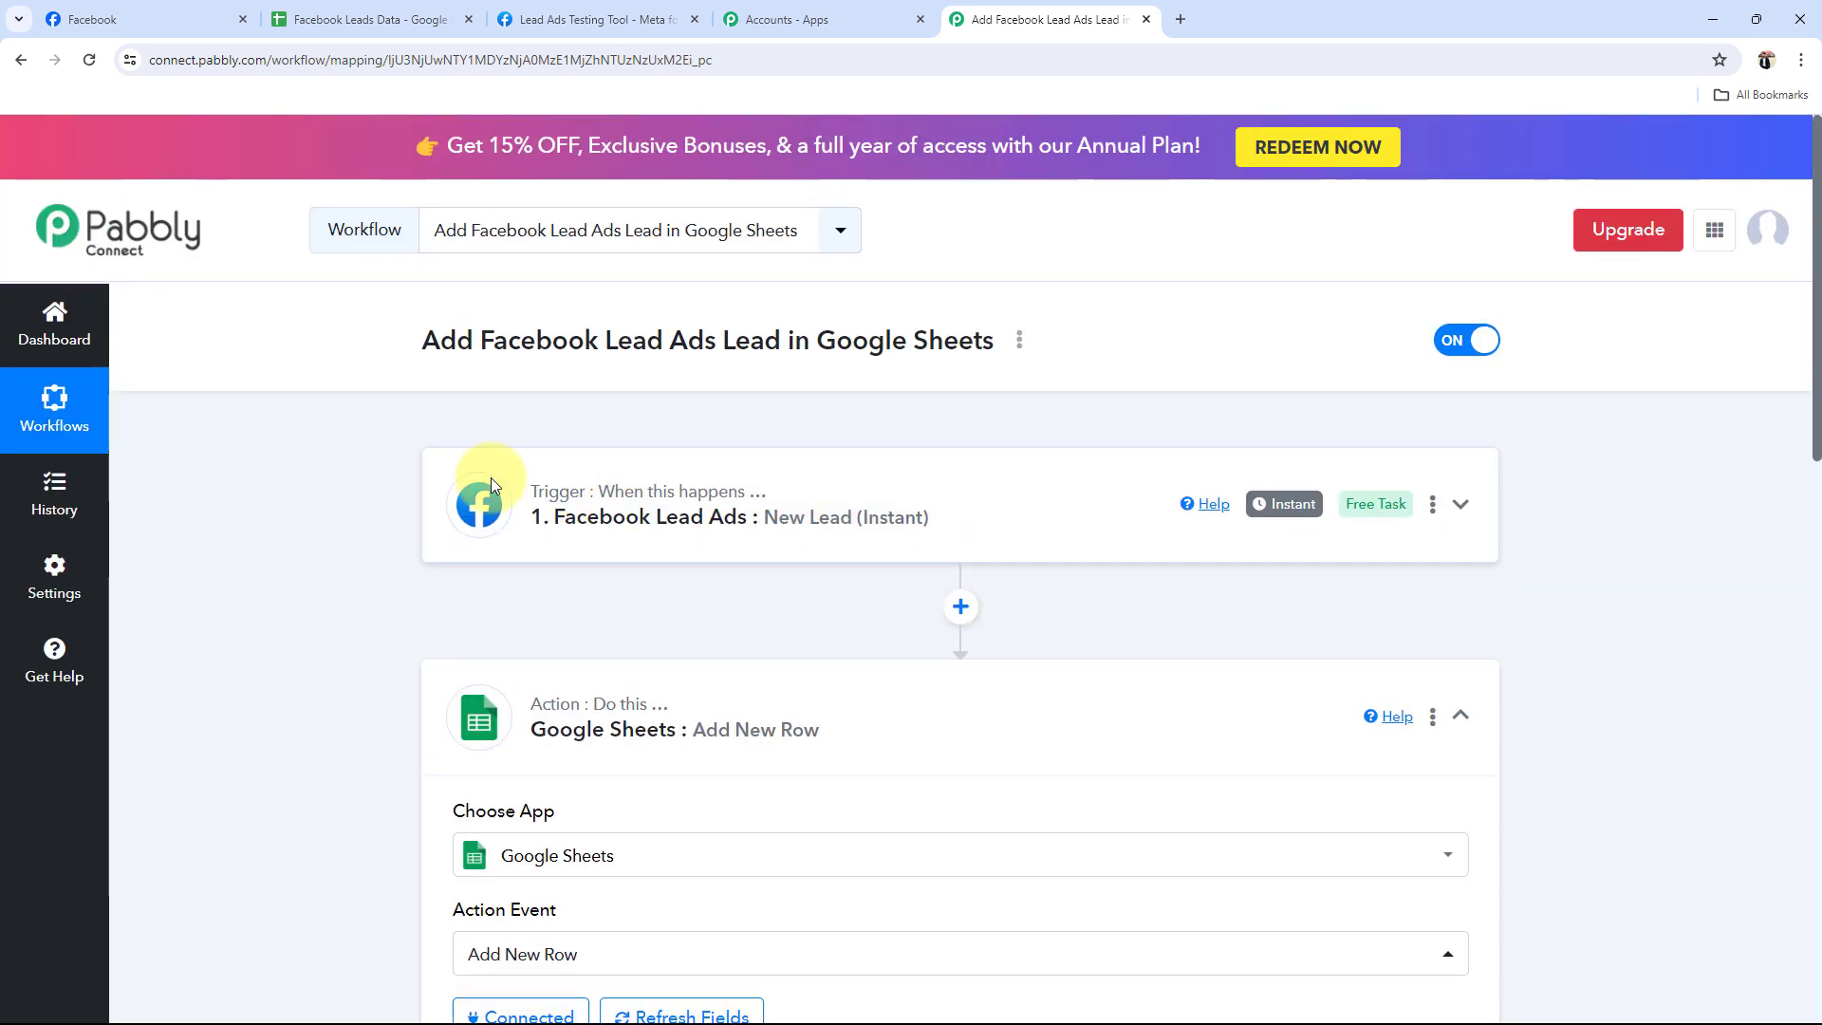
pyautogui.scroll(-9, 382, 598)
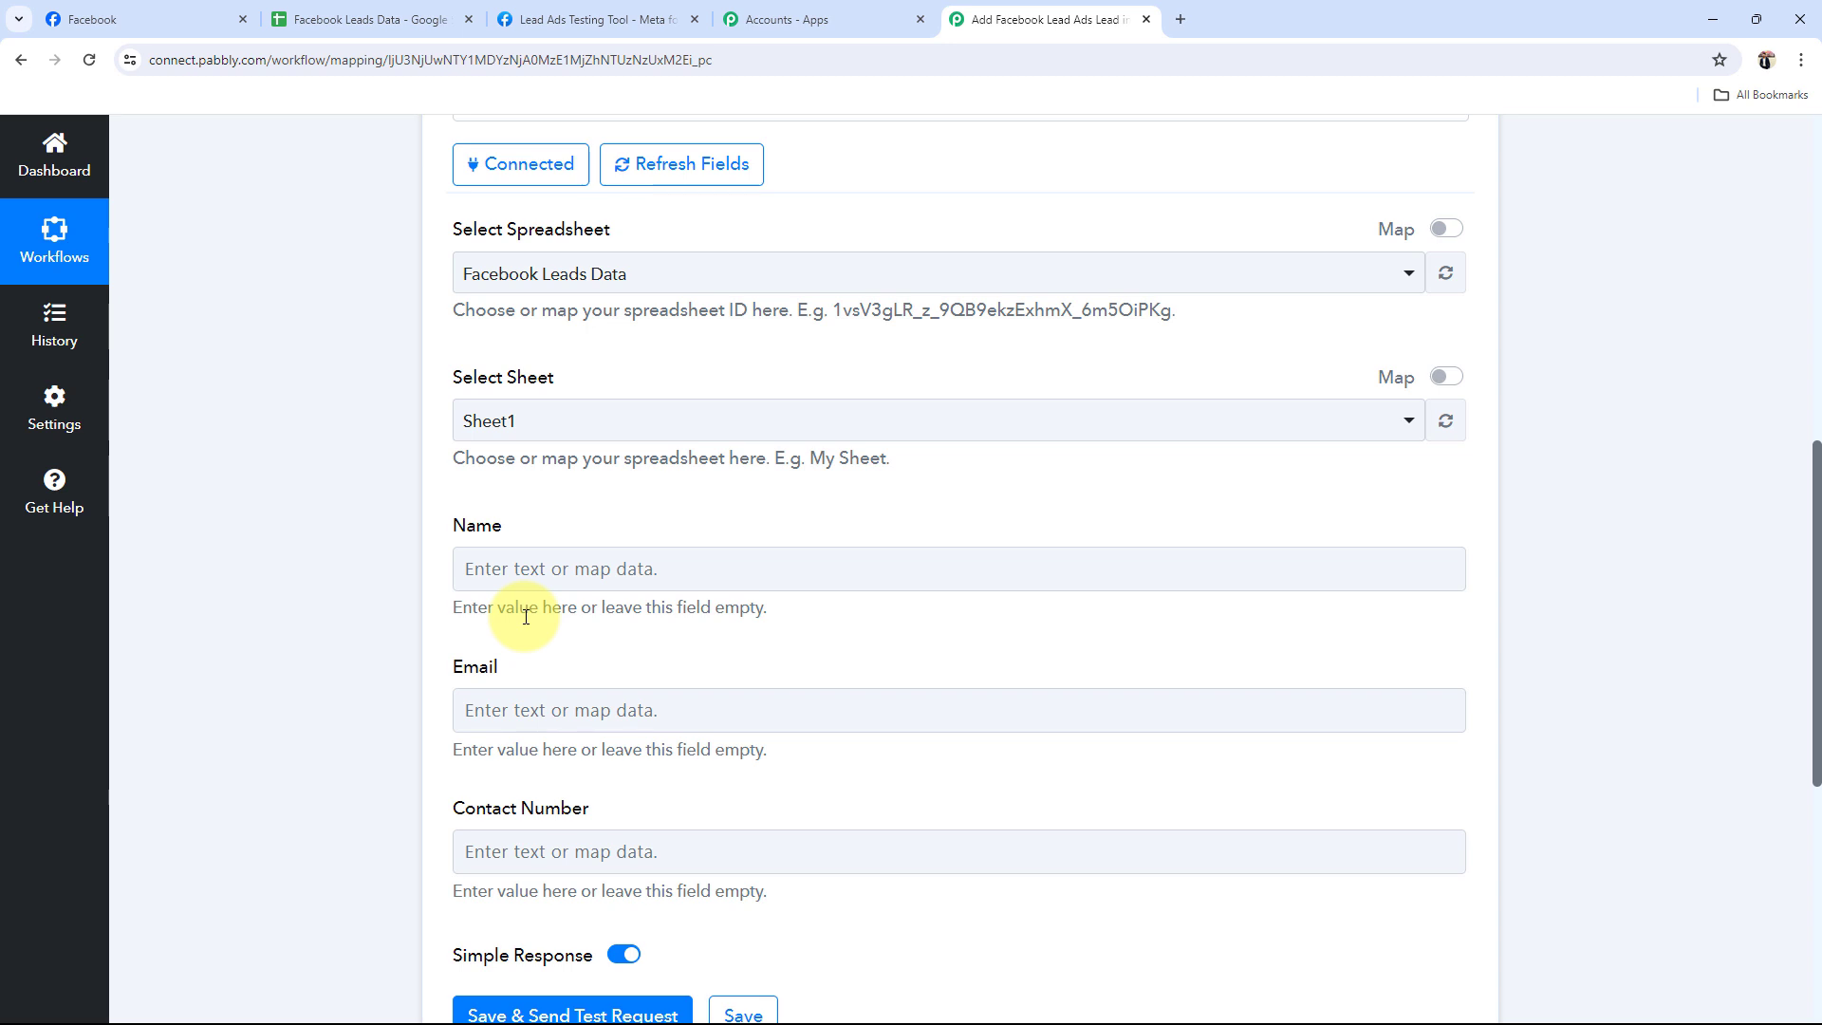
# Map the action's Name field to Res4 Full Name from the Facebook Lead Ads trigger data.
pyautogui.click(476, 569)
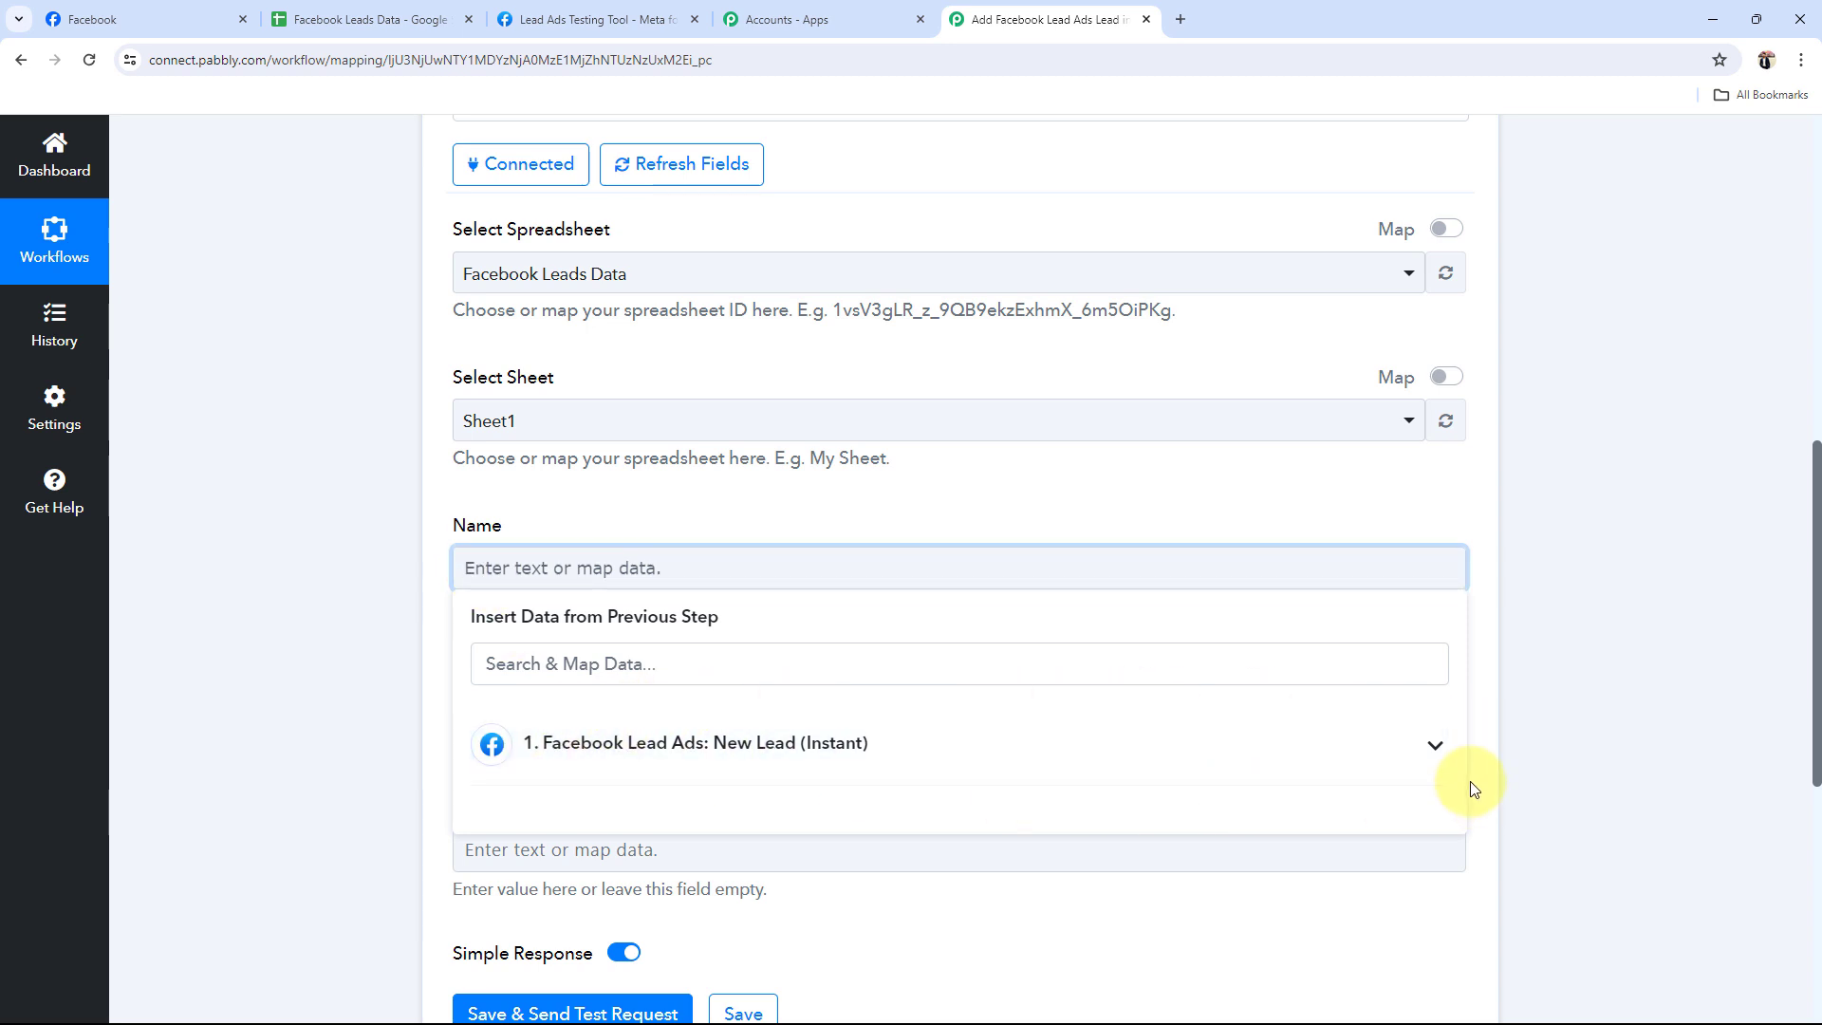
pyautogui.click(1431, 745)
pyautogui.scroll(-4, 300, 738)
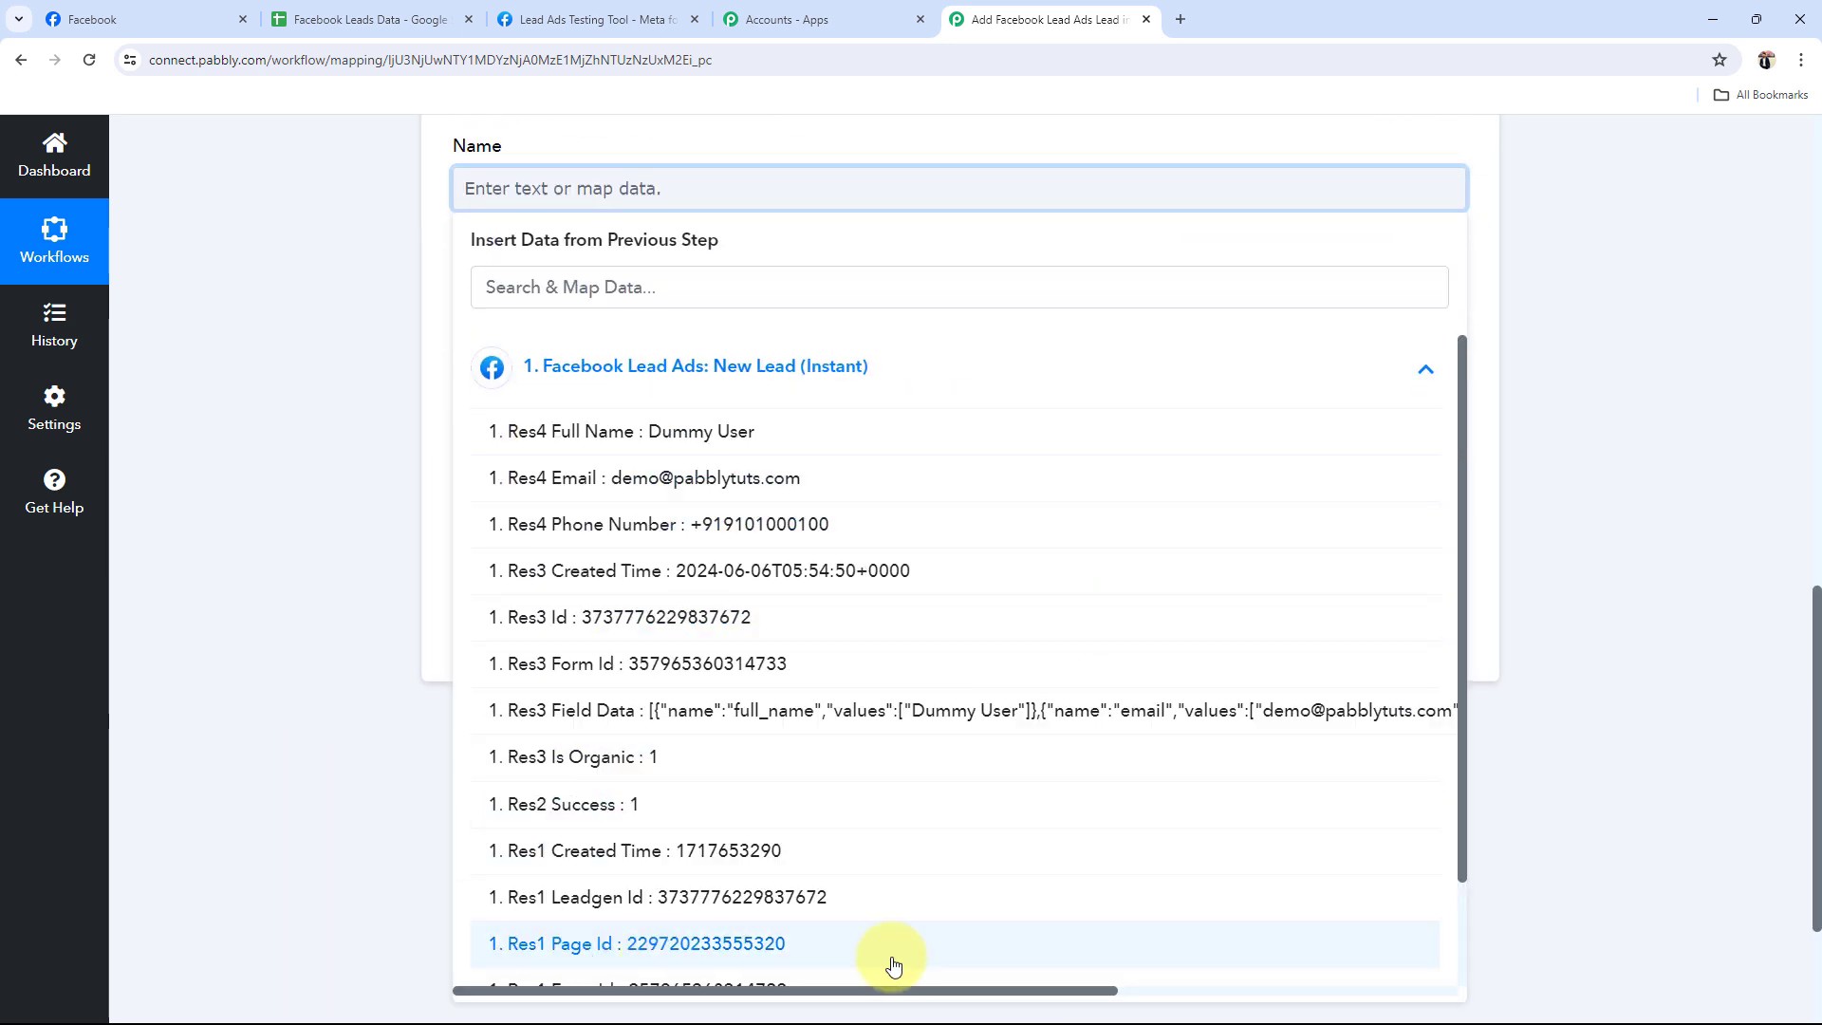
pyautogui.scroll(-1, 913, 674)
pyautogui.scroll(2, 1043, 750)
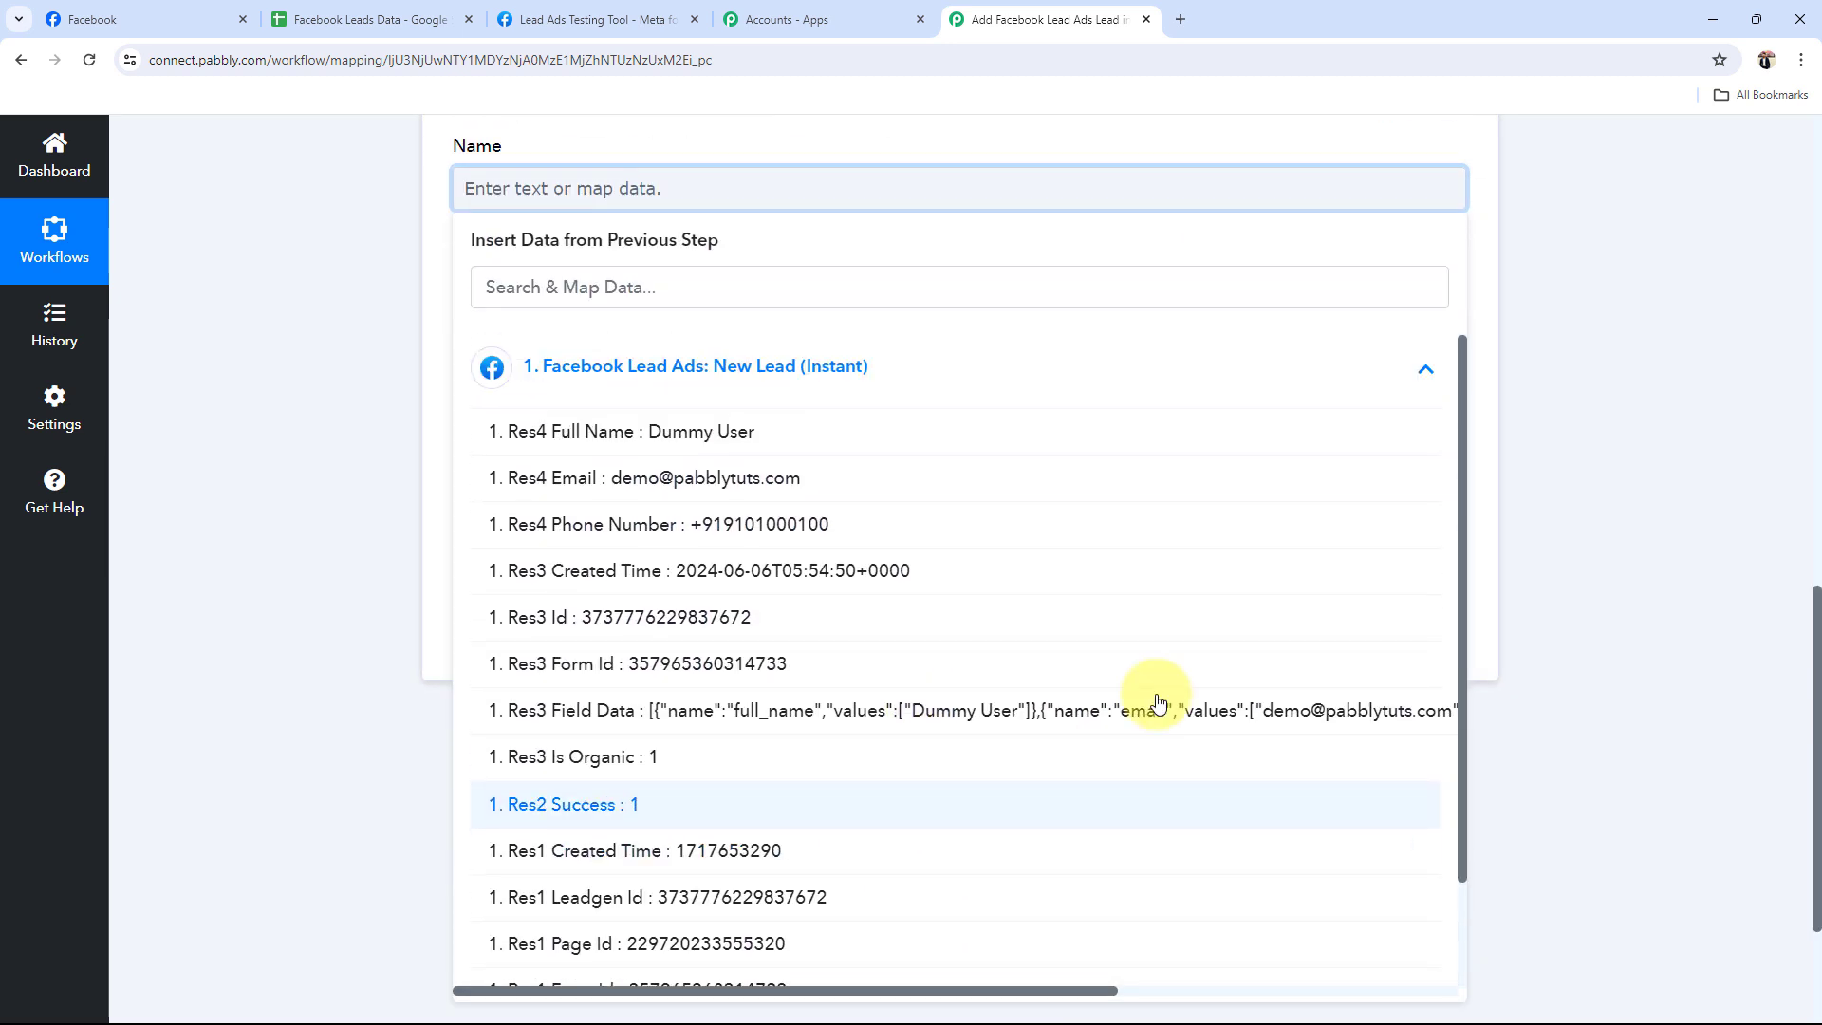
pyautogui.click(608, 439)
pyautogui.click(319, 343)
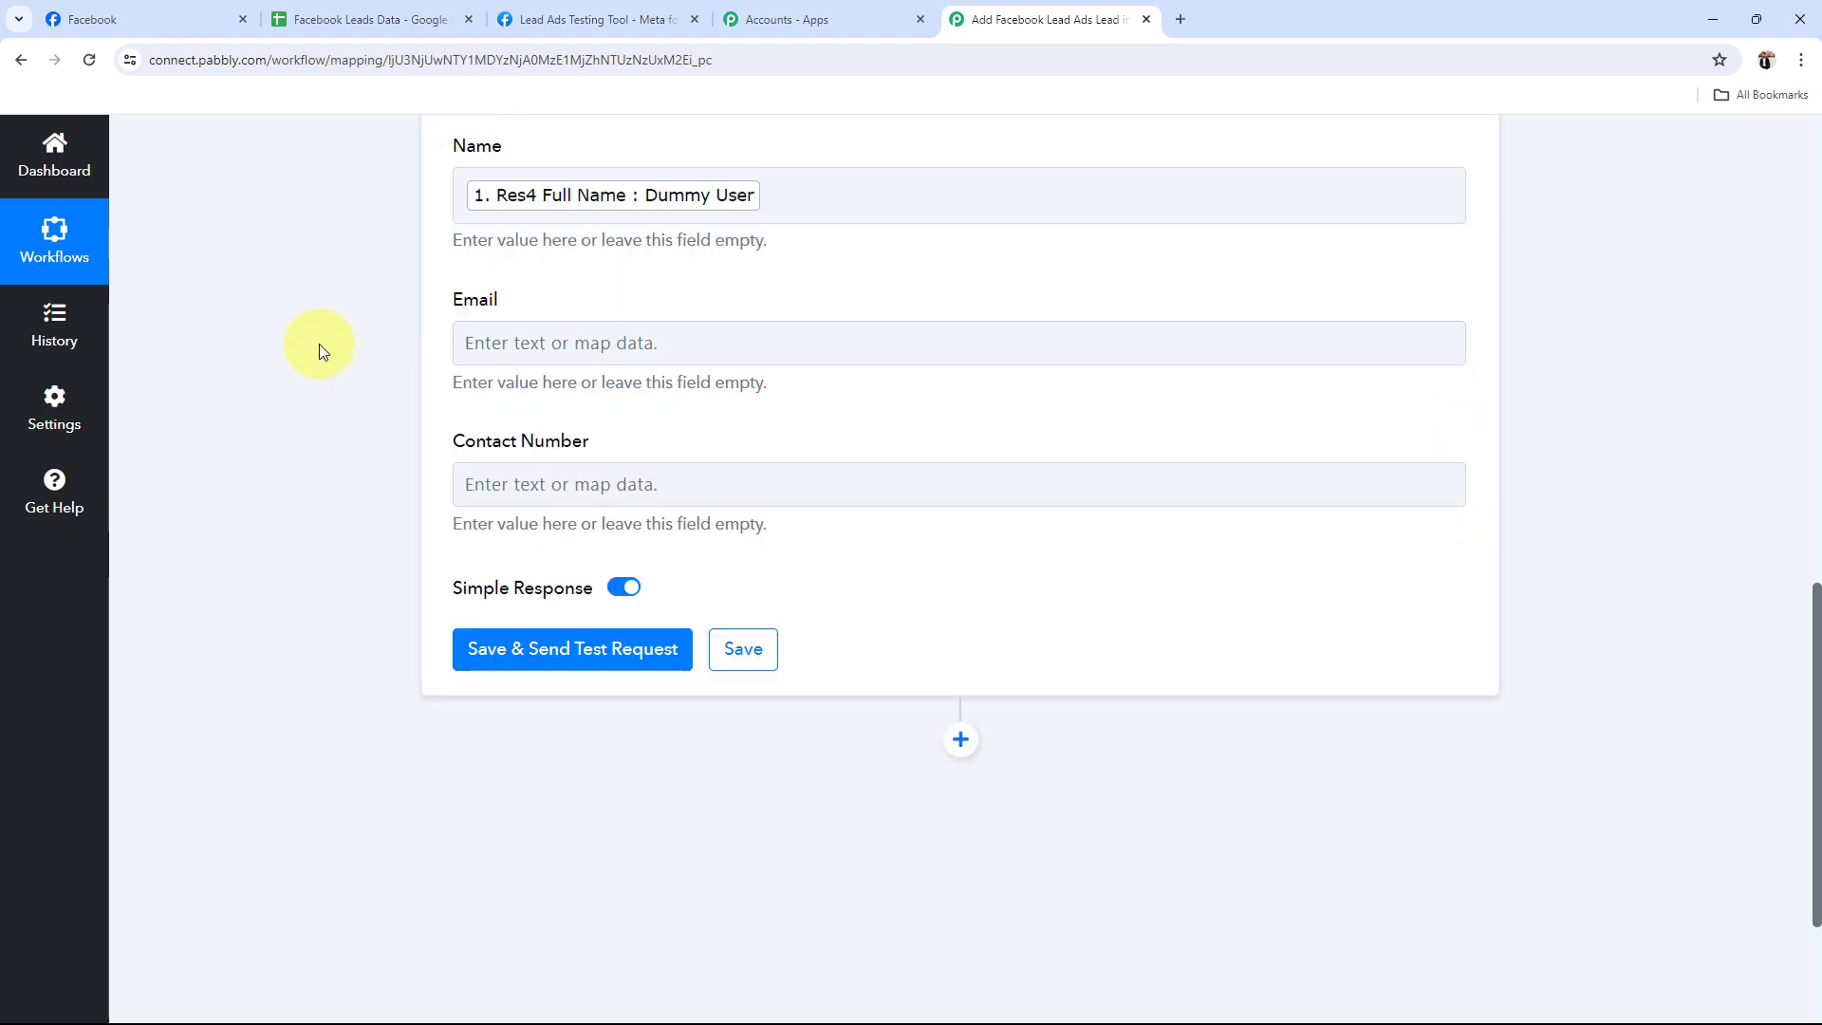
# Map the Google Sheets action's Email field to Res4 Email from the Facebook Lead Ads trigger data.
pyautogui.scroll(4, 379, 610)
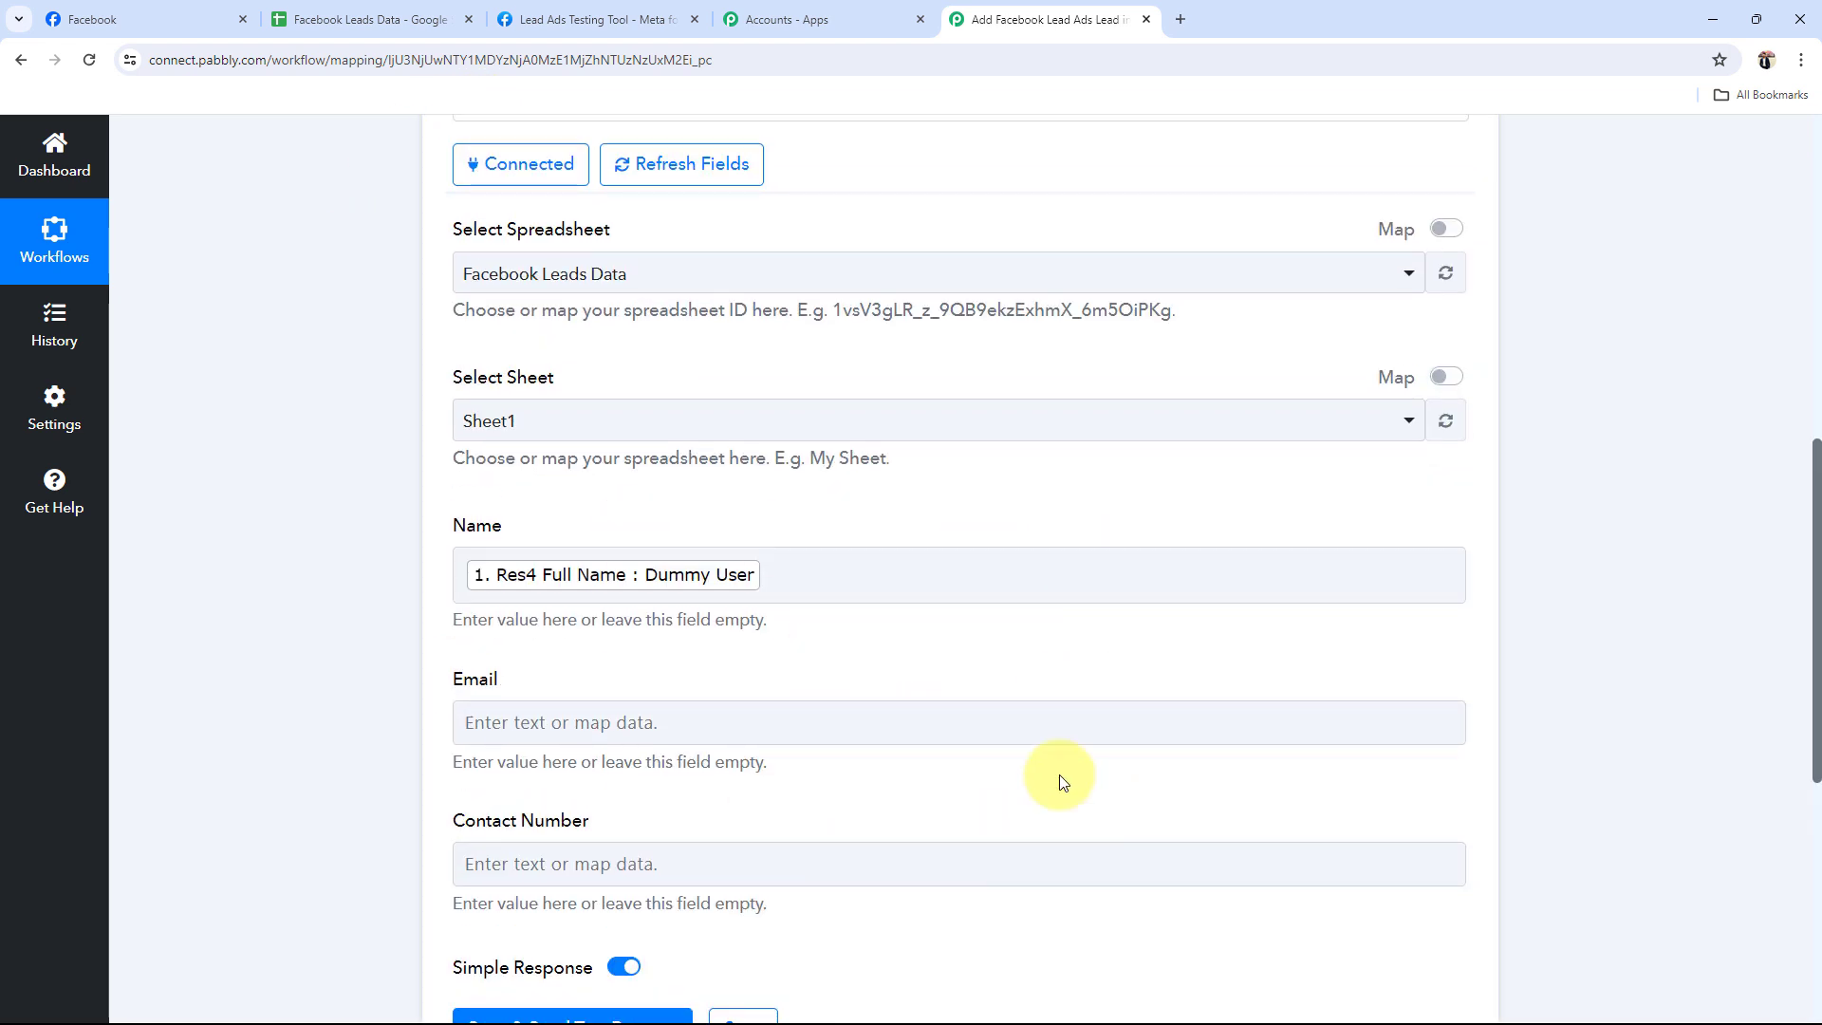
pyautogui.scroll(-3, 333, 777)
pyautogui.click(524, 437)
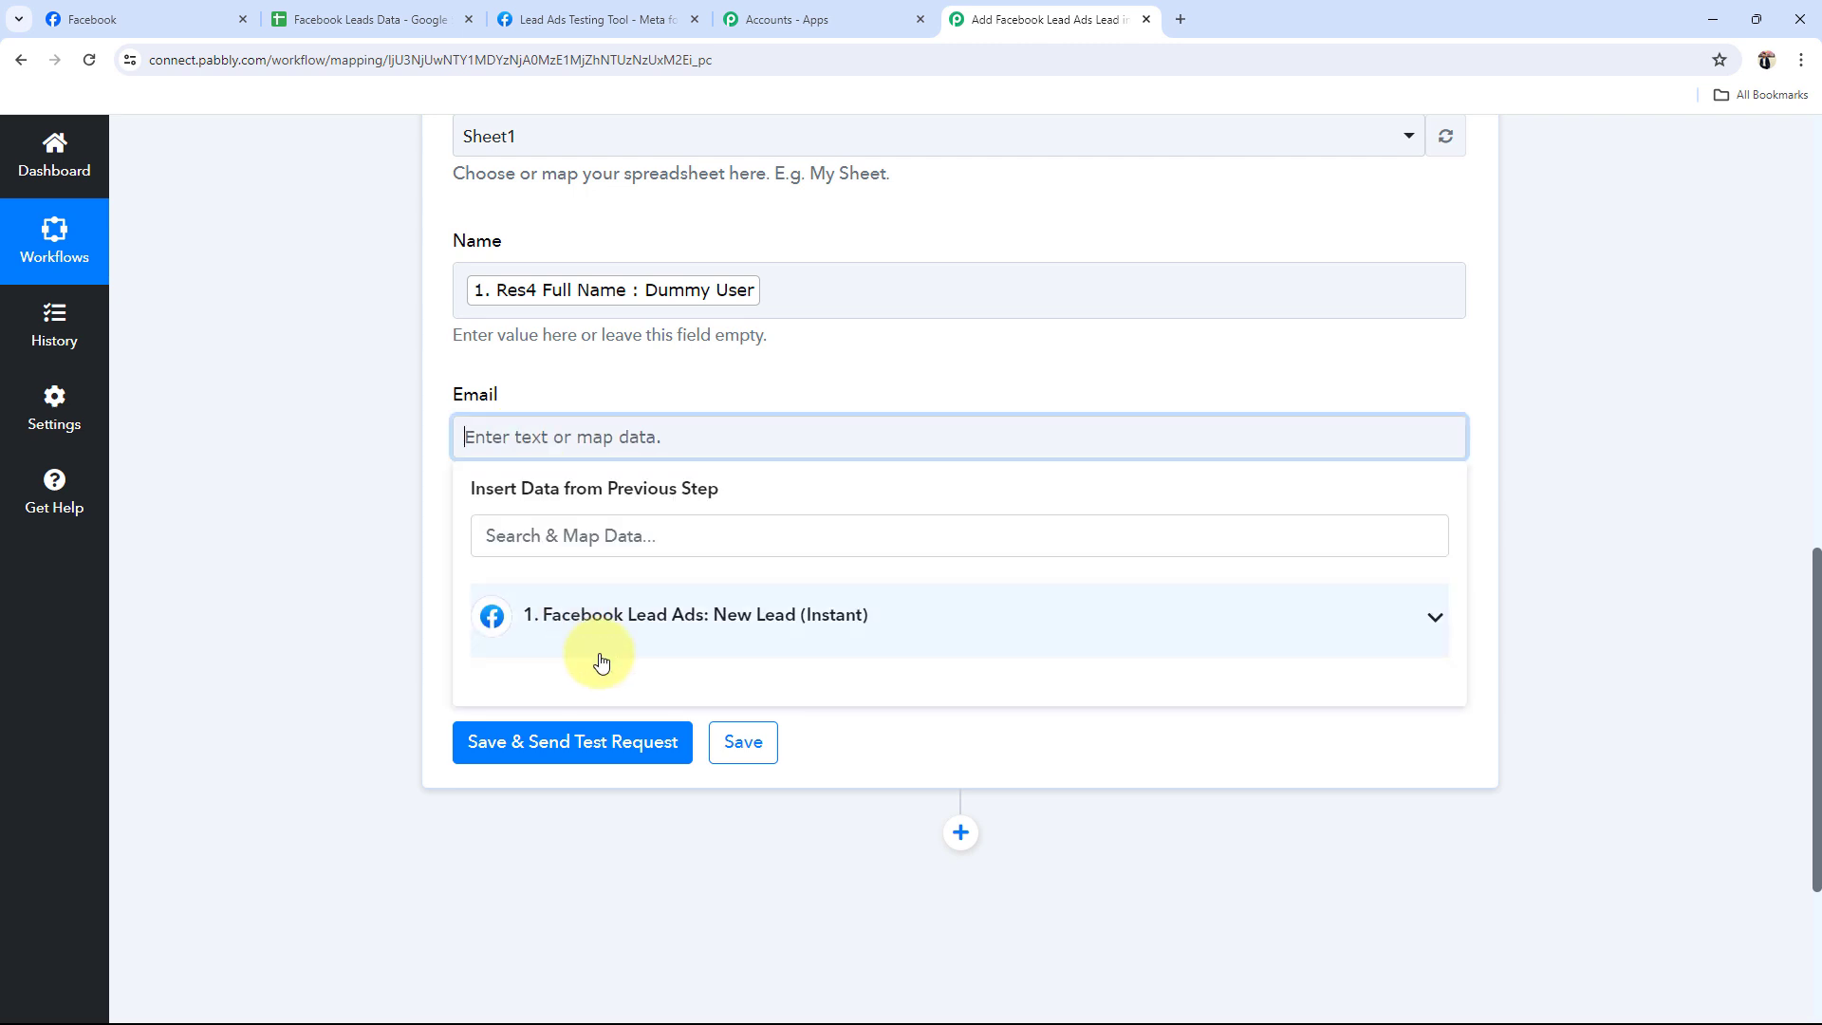
pyautogui.click(597, 655)
pyautogui.click(598, 740)
pyautogui.click(317, 669)
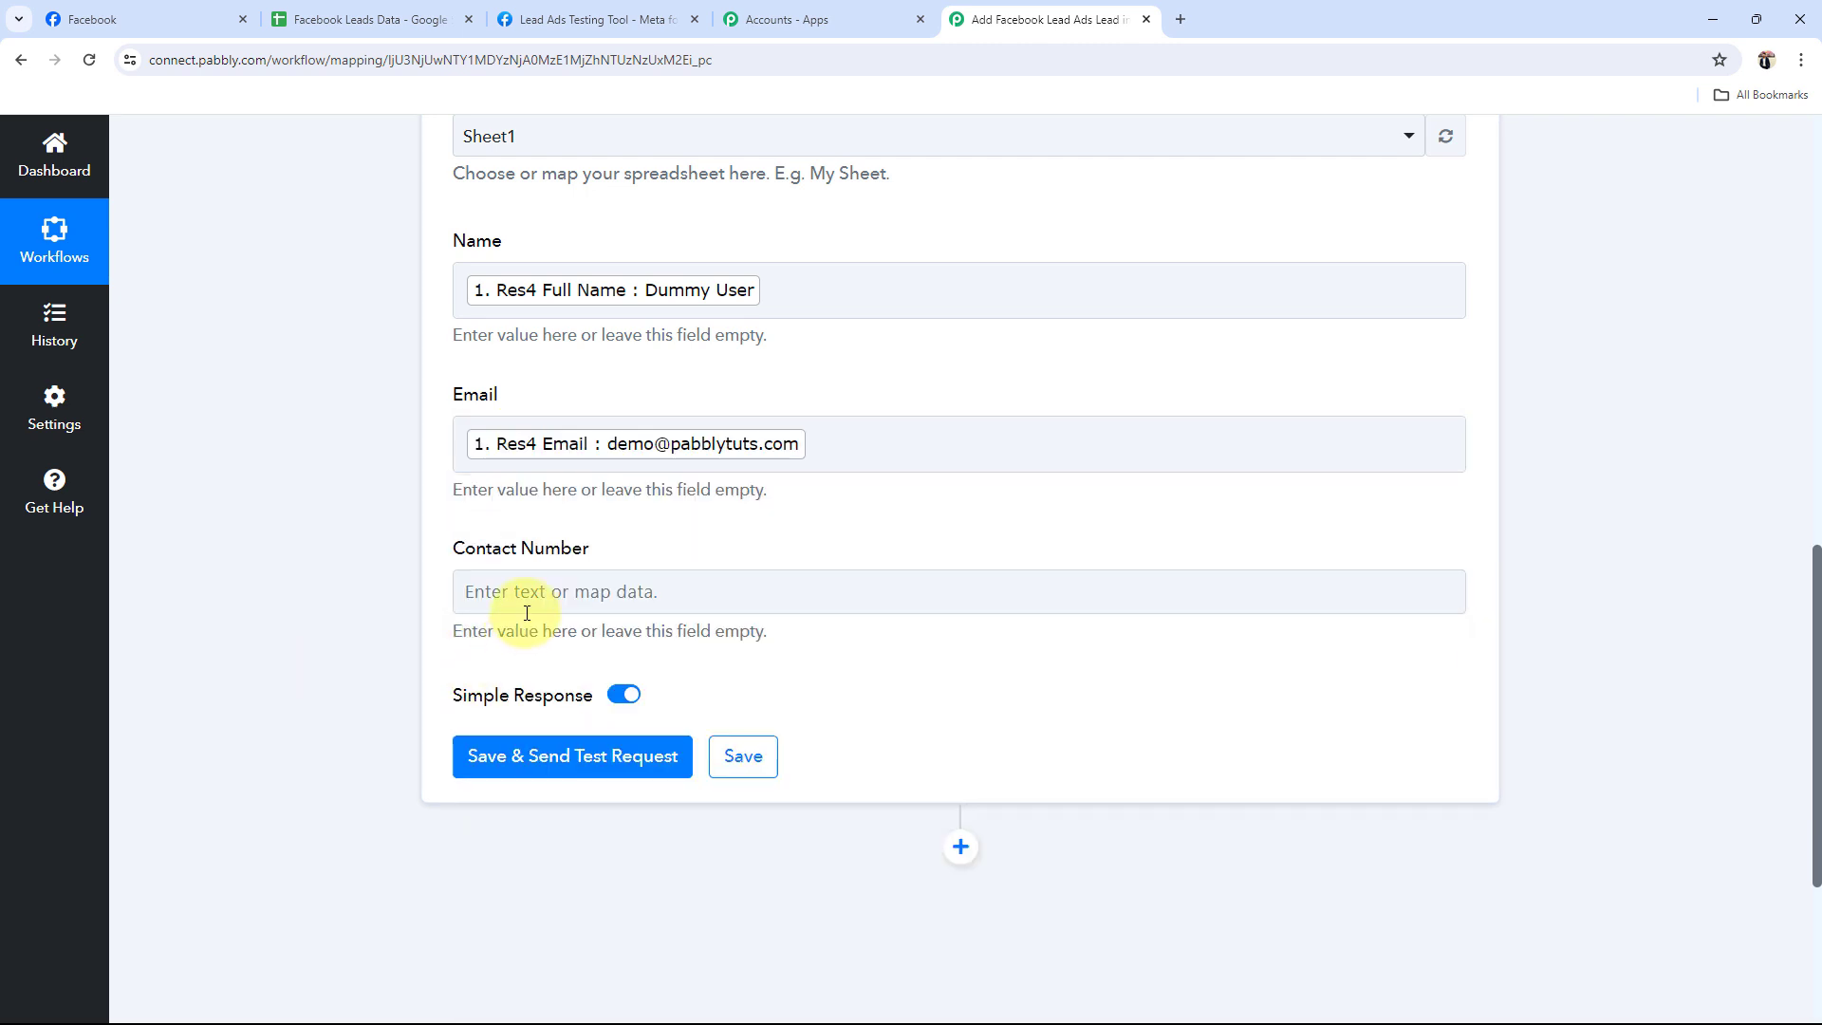
# Map the Contact Number field to Res4 Phone Number from the Facebook Lead Ads trigger data.
pyautogui.click(471, 602)
pyautogui.click(531, 764)
pyautogui.click(630, 932)
pyautogui.click(335, 703)
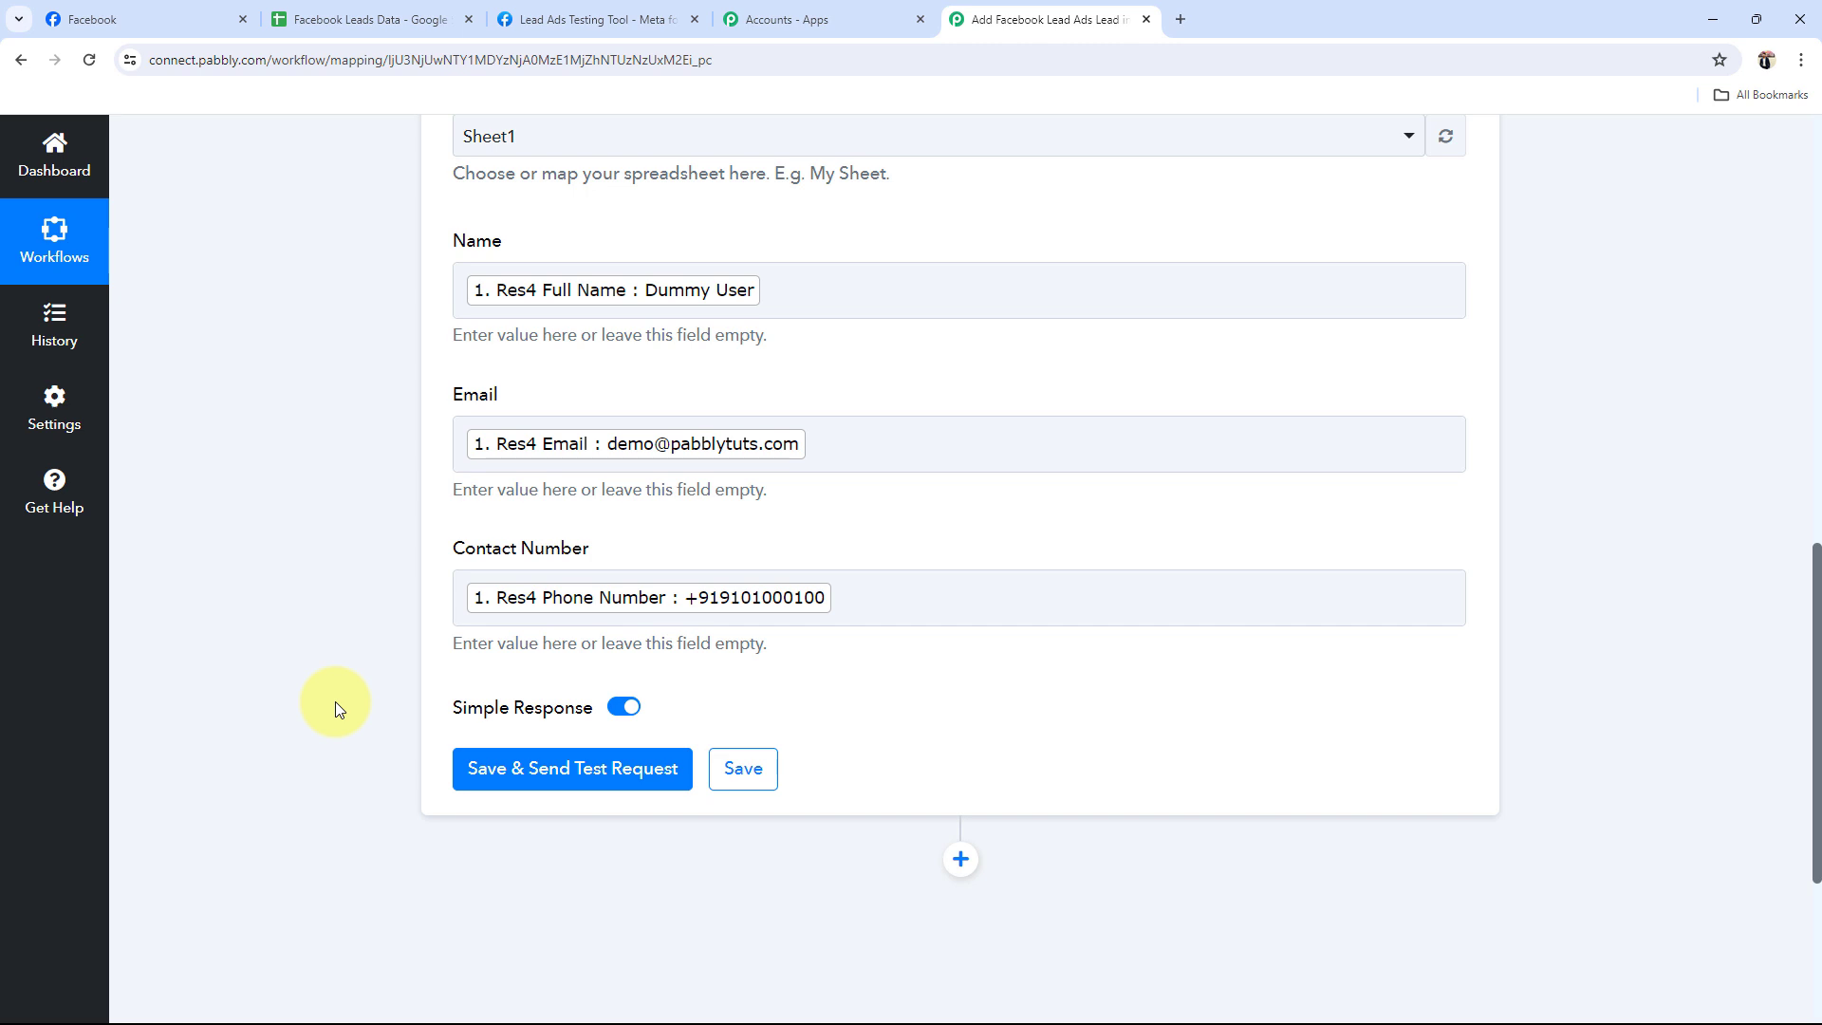
pyautogui.scroll(3, 334, 702)
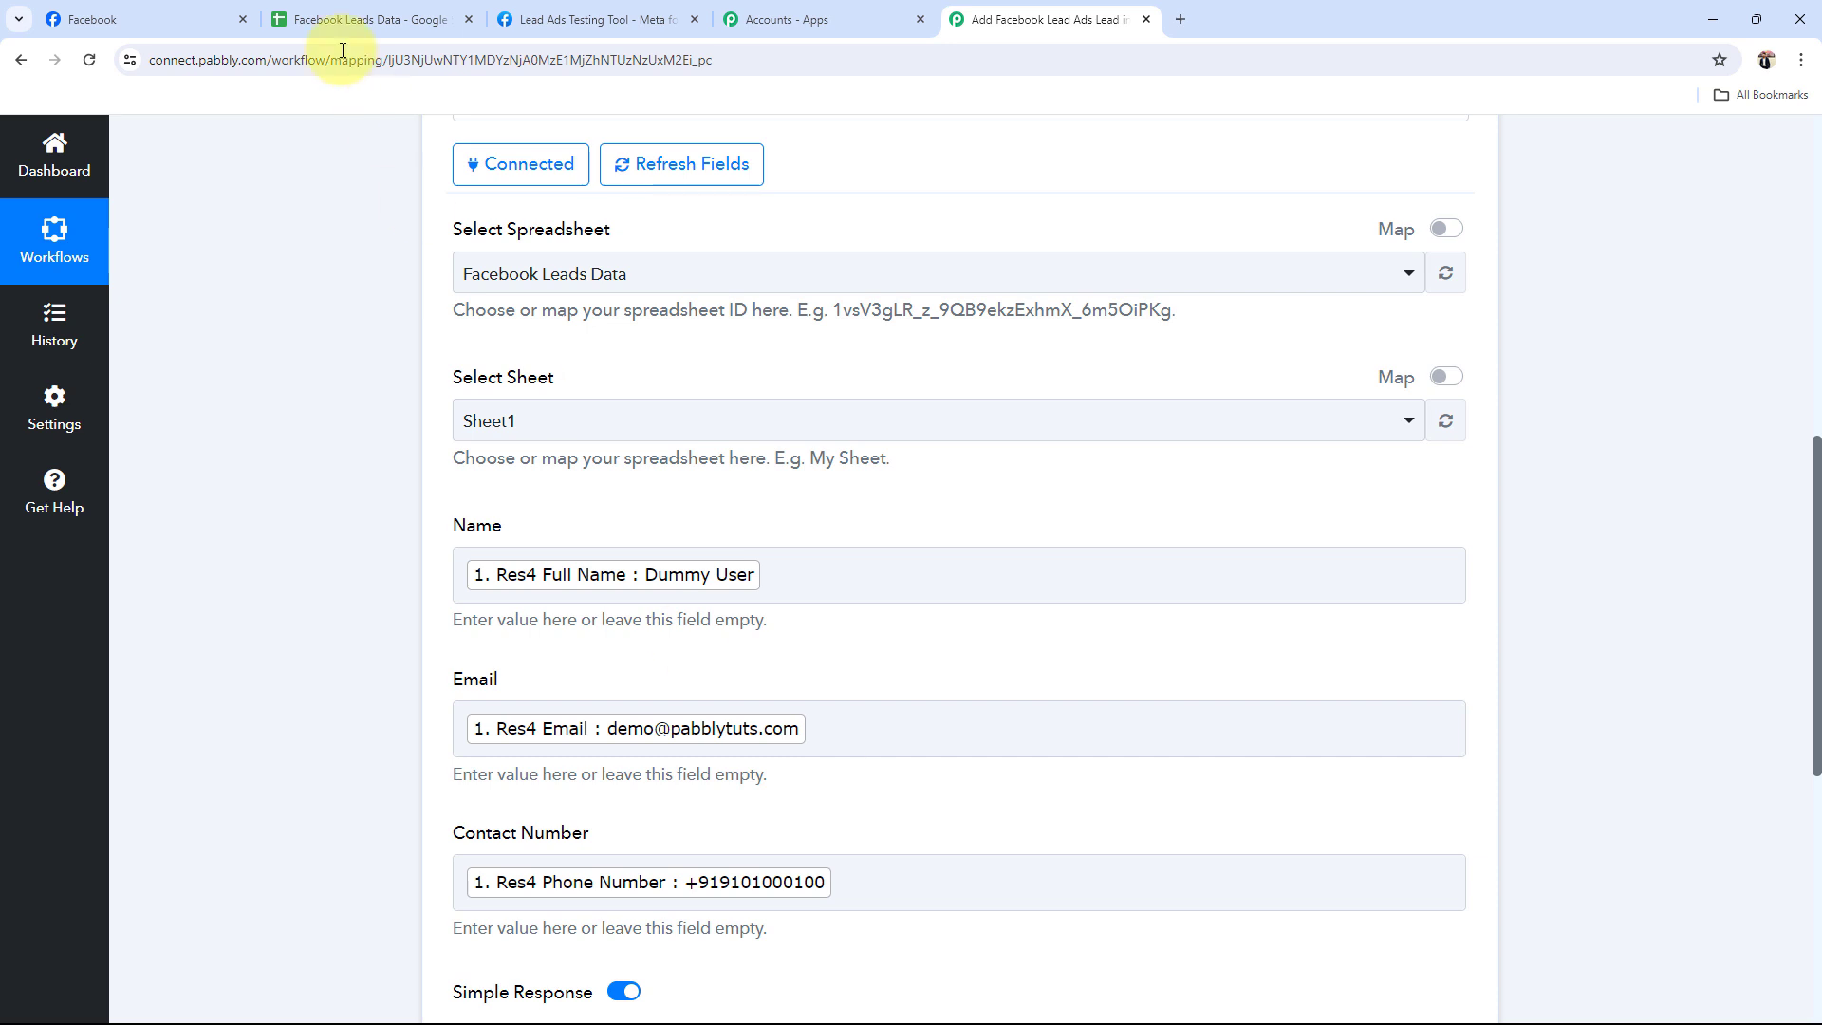
pyautogui.click(142, 20)
pyautogui.click(1042, 20)
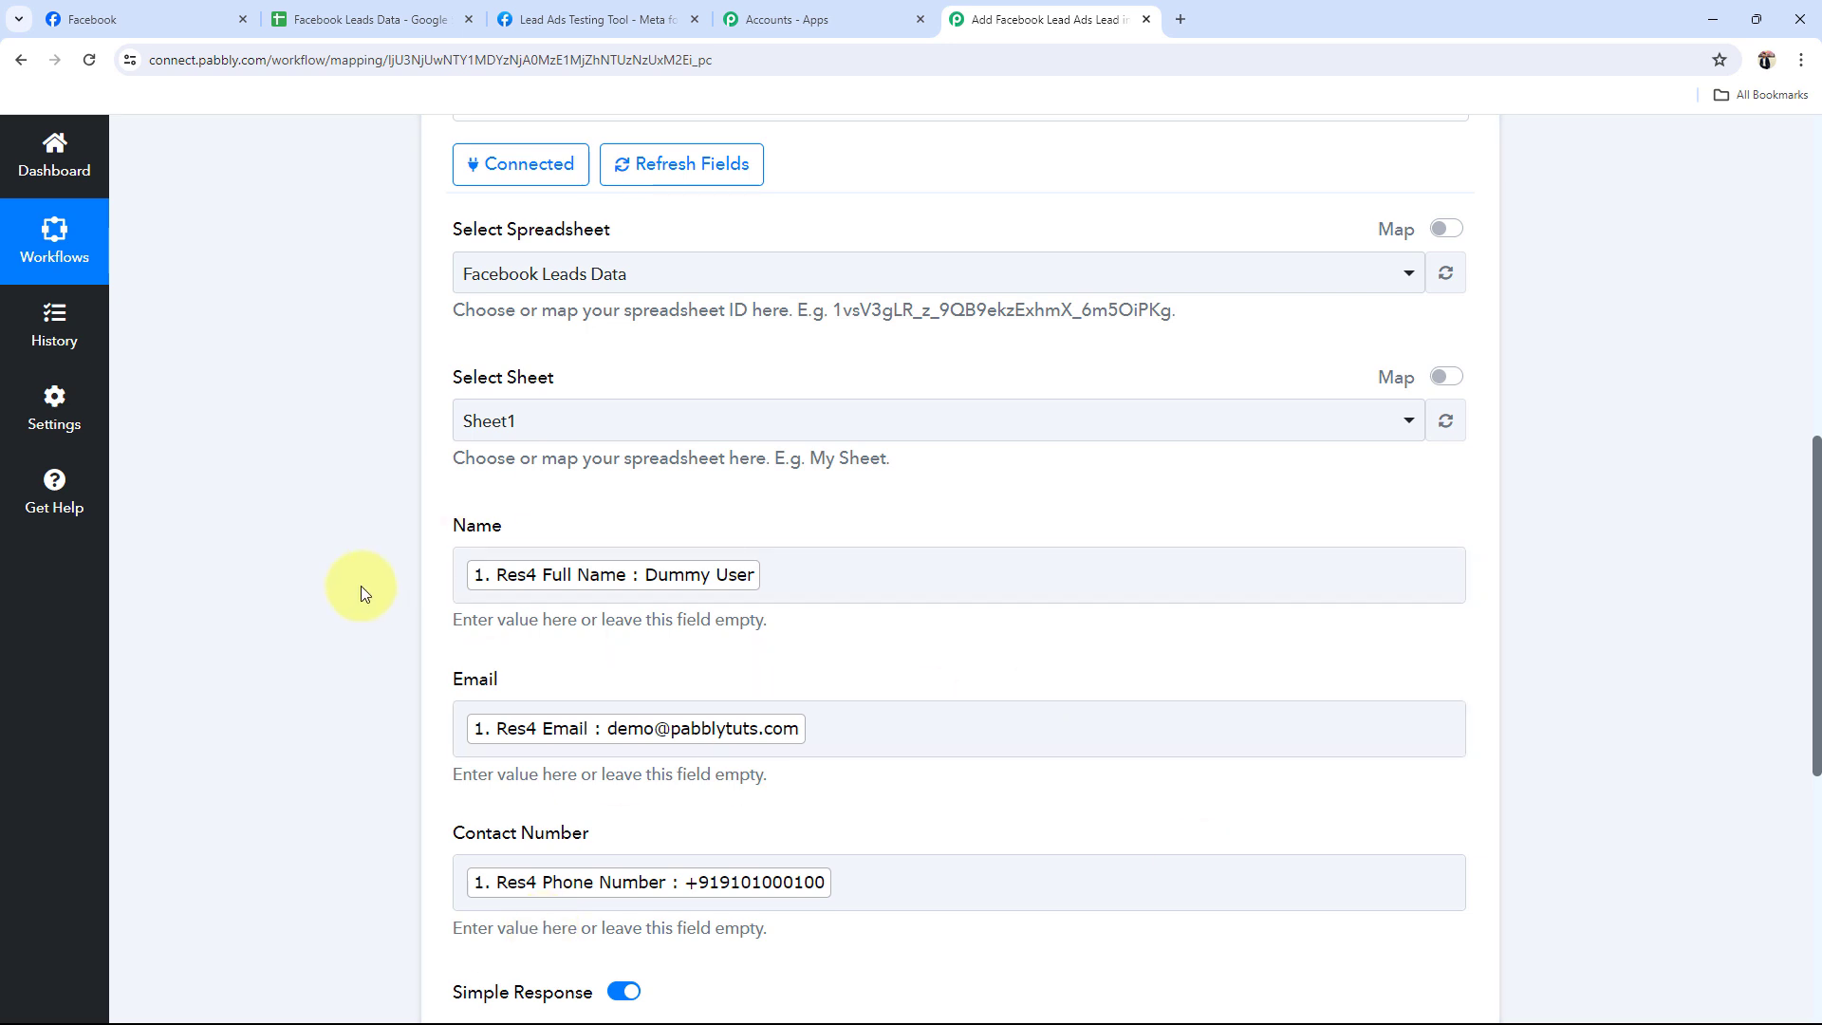
pyautogui.scroll(-1, 361, 585)
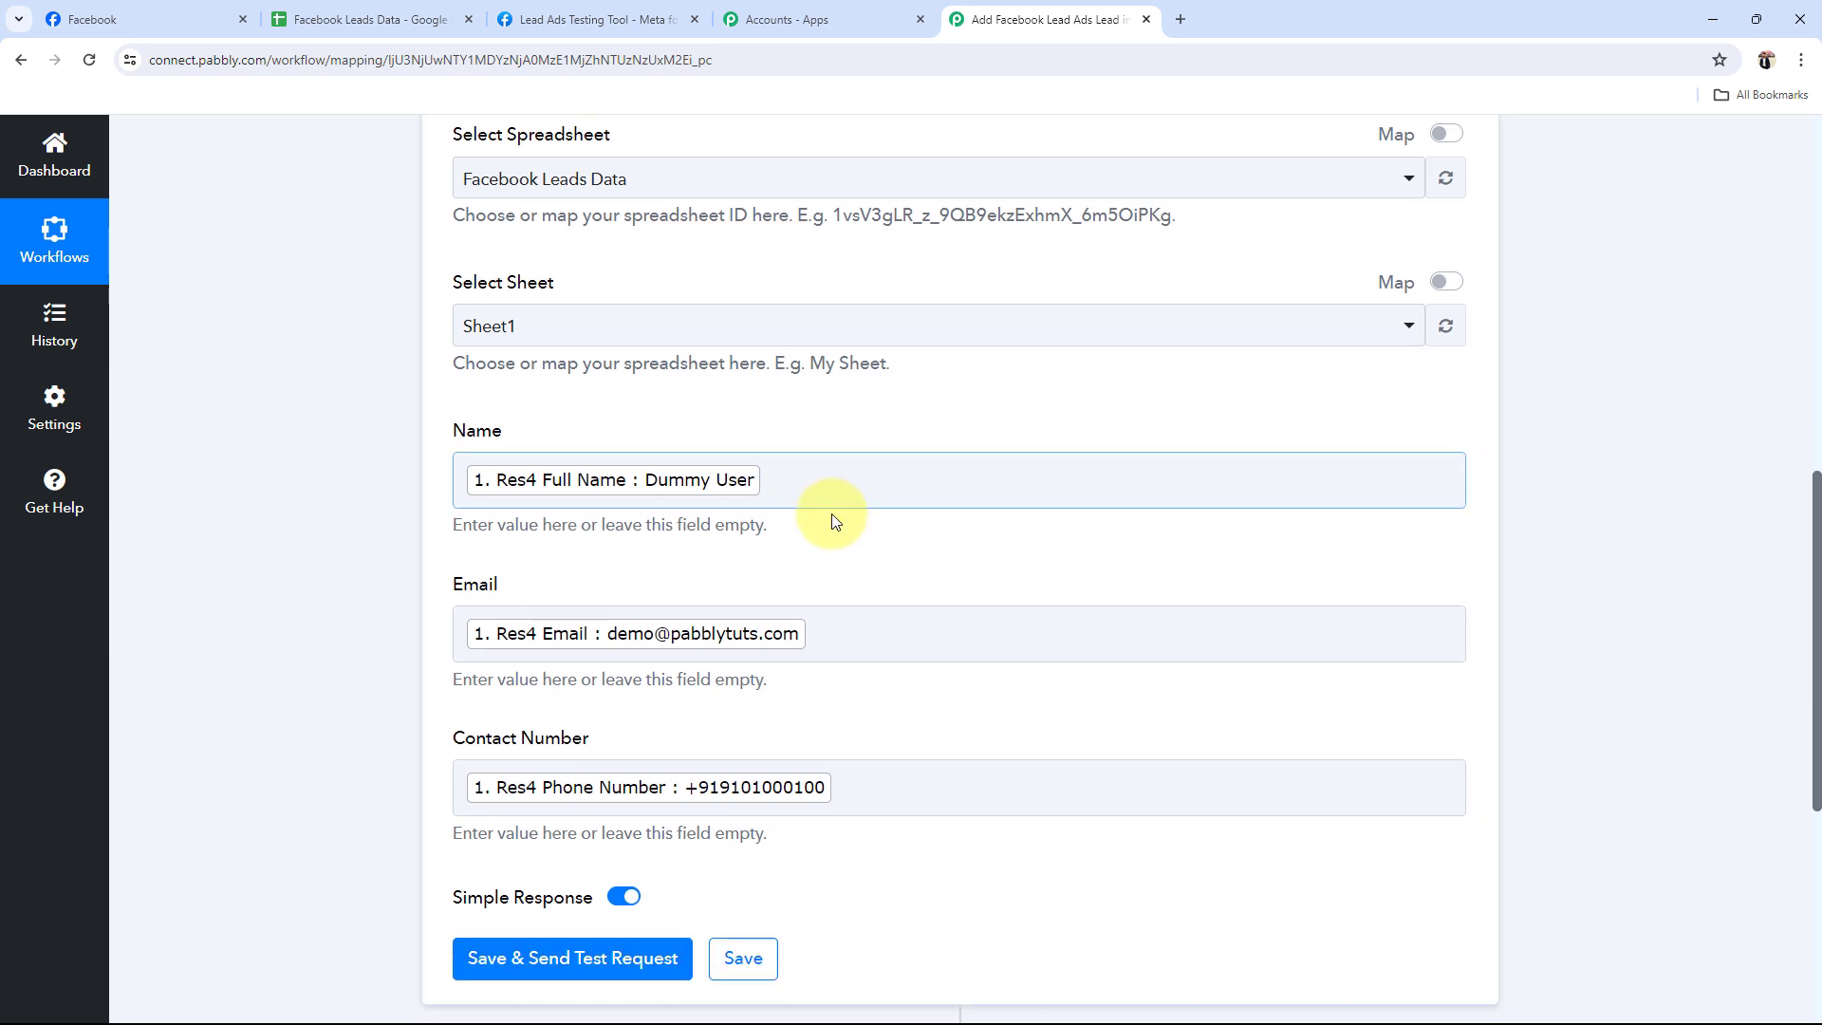
pyautogui.click(821, 491)
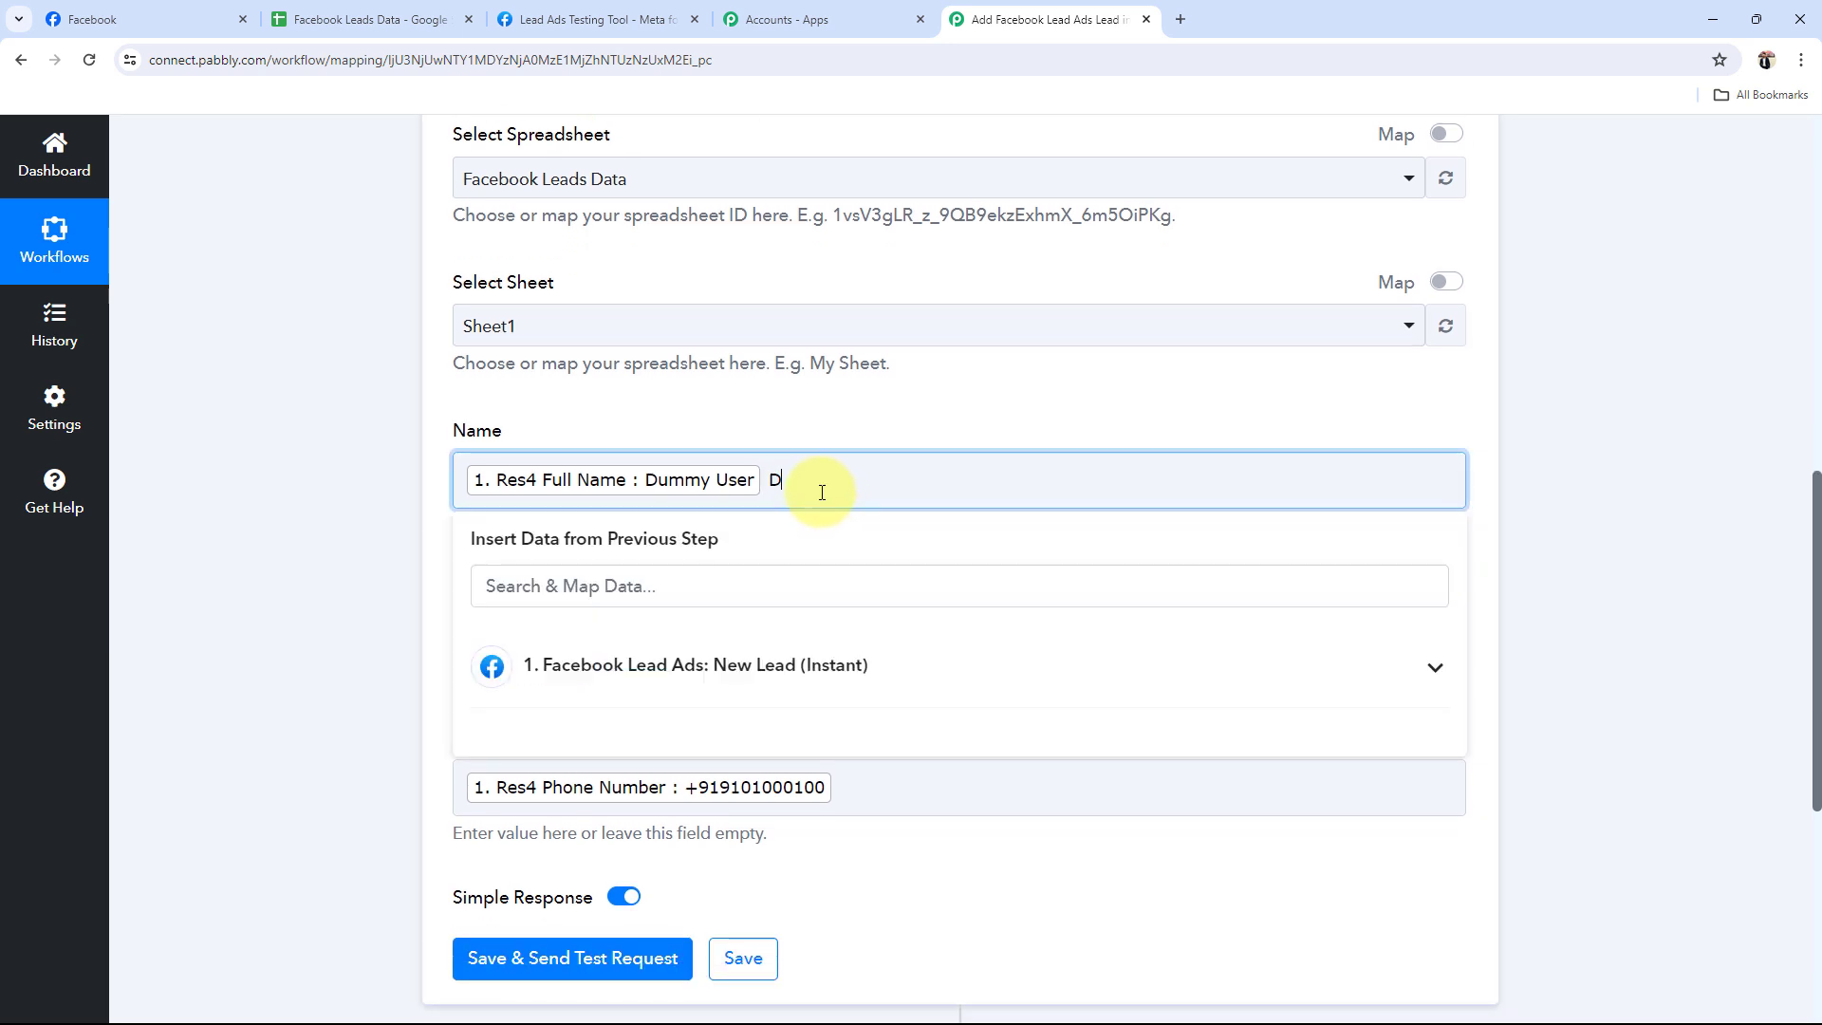
pyautogui.write('Dumy')
pyautogui.press('BackSpace')
pyautogui.press('BackSpace')
pyautogui.press('BackSpace')
pyautogui.click(326, 537)
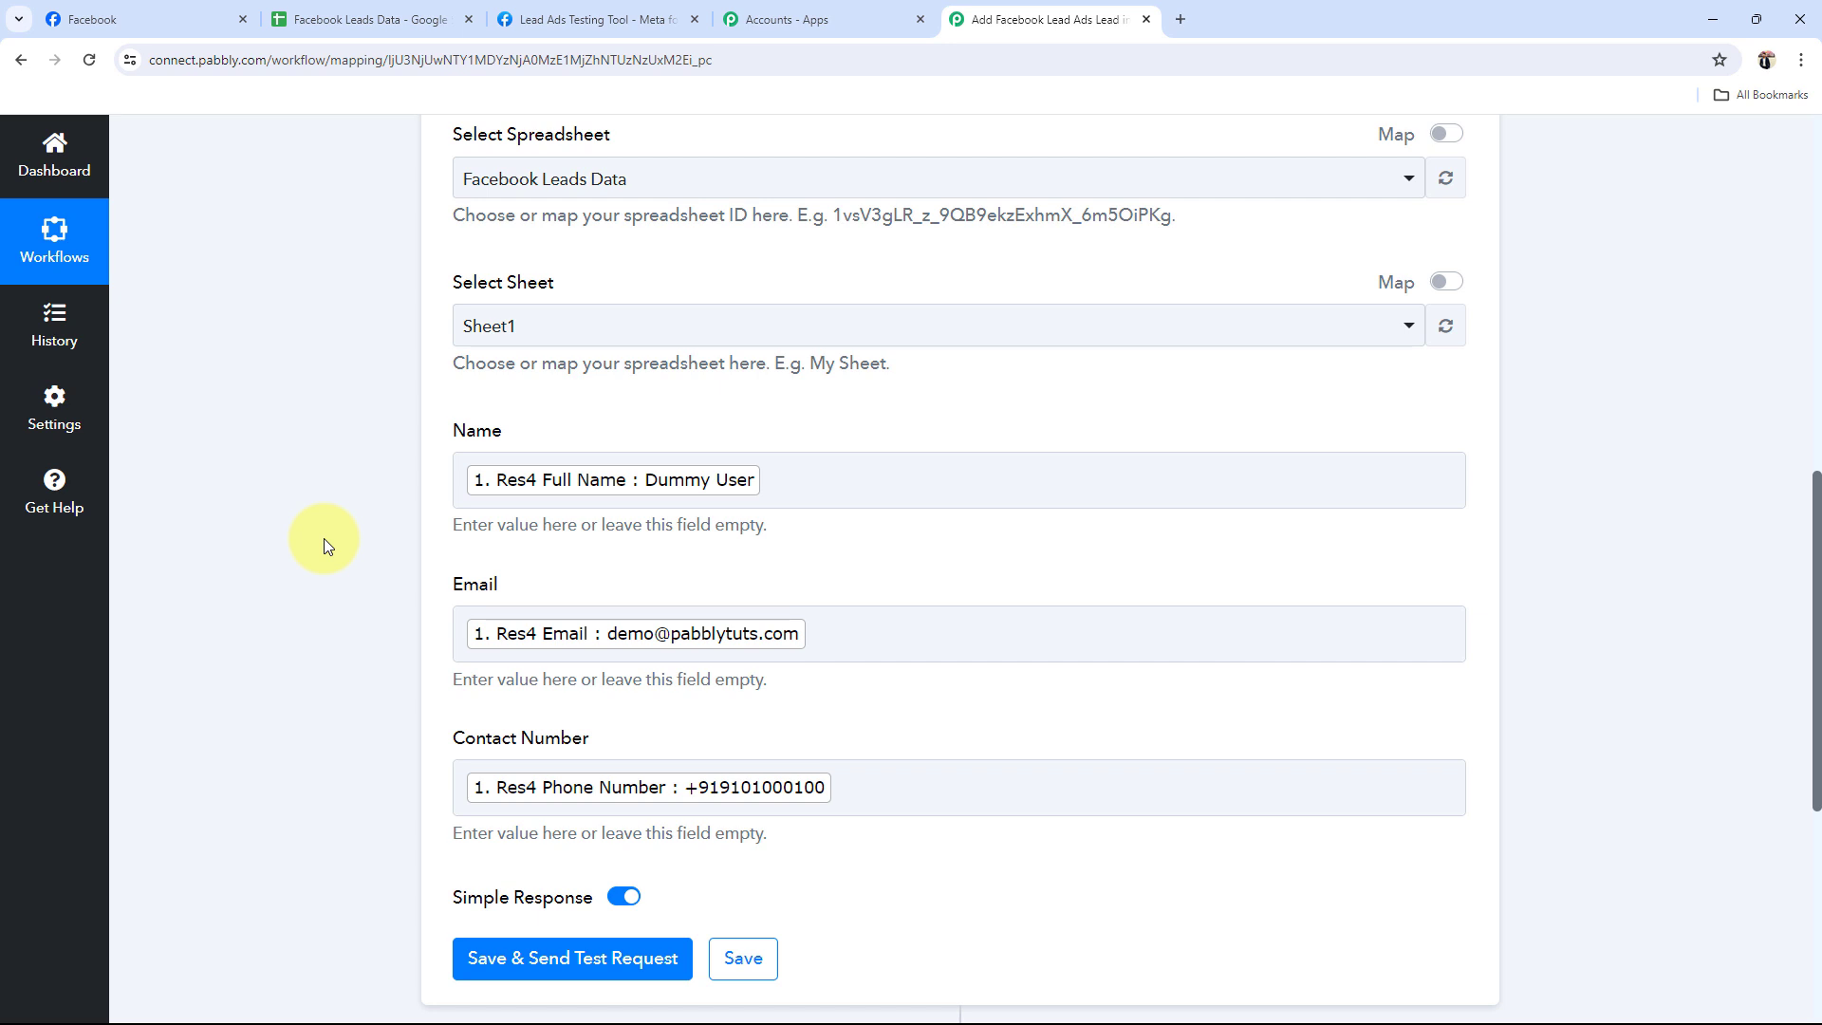
# Save the Google Sheets action with a test request and review the updated spreadsheet ID, range and rows in its response.
pyautogui.click(508, 960)
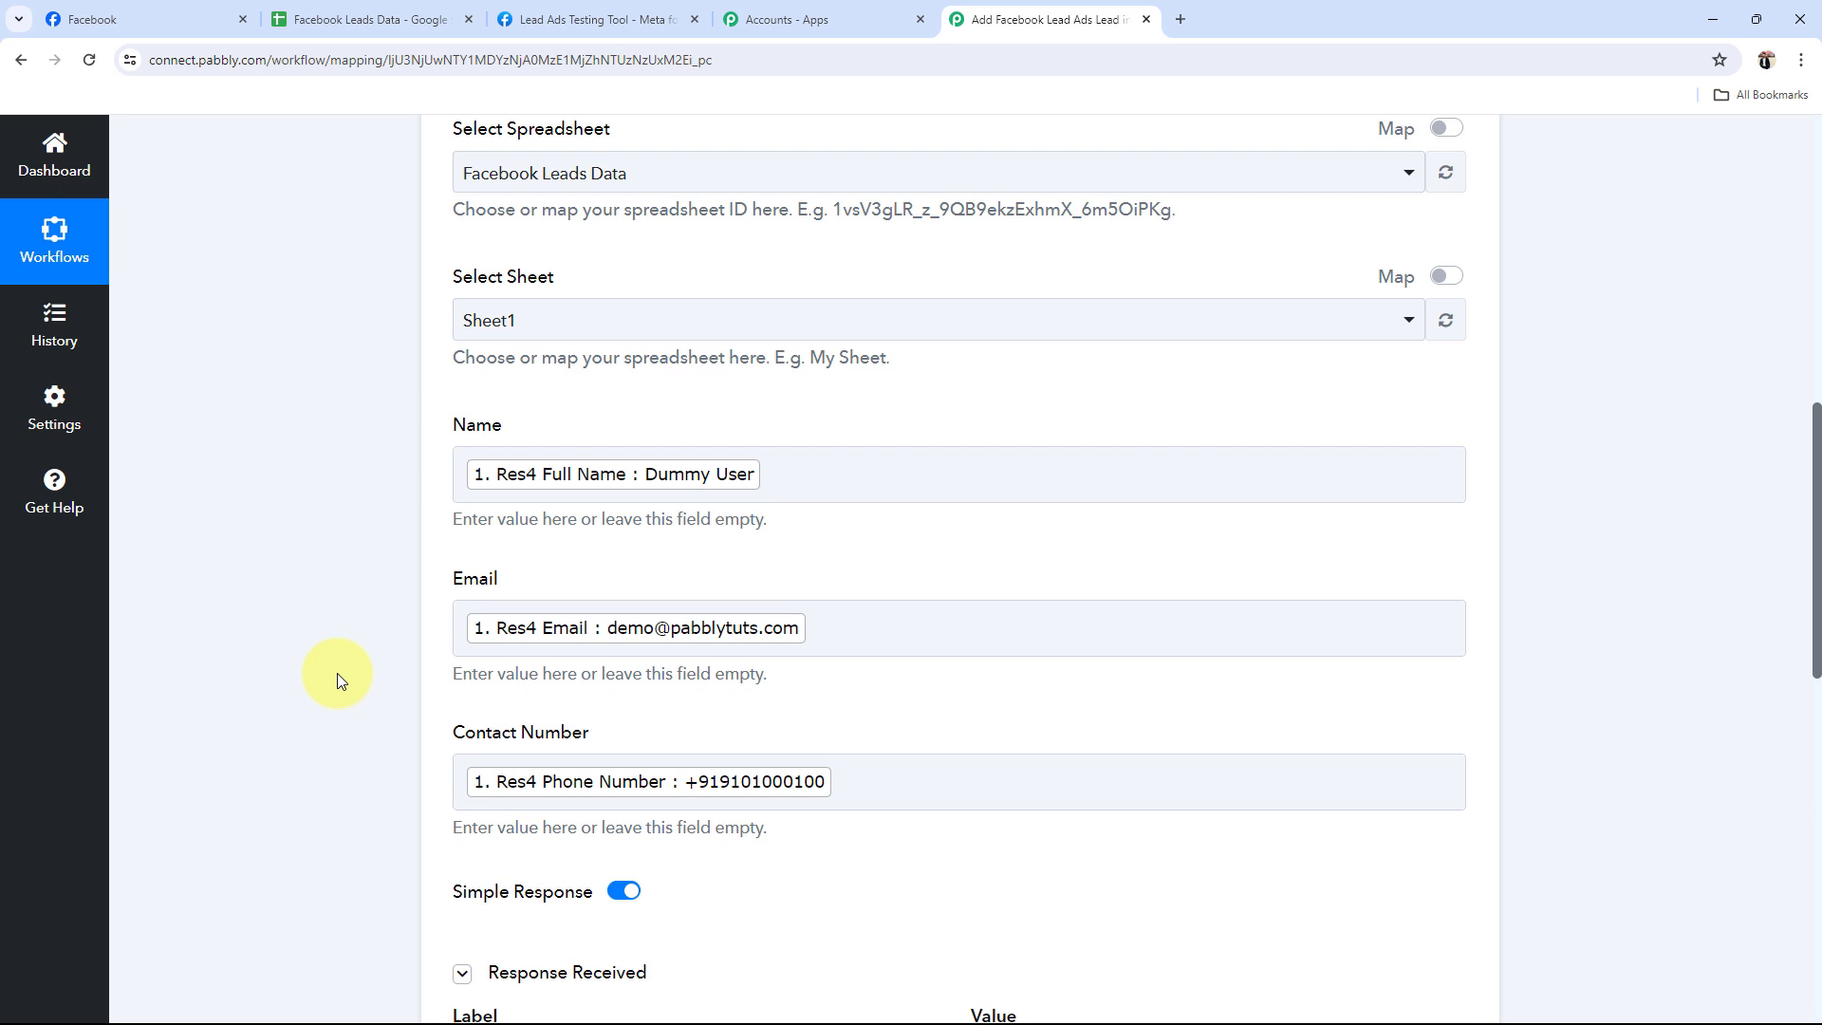
pyautogui.scroll(-5, 338, 673)
pyautogui.moveTo(1238, 634); pyautogui.dragTo(943, 630)
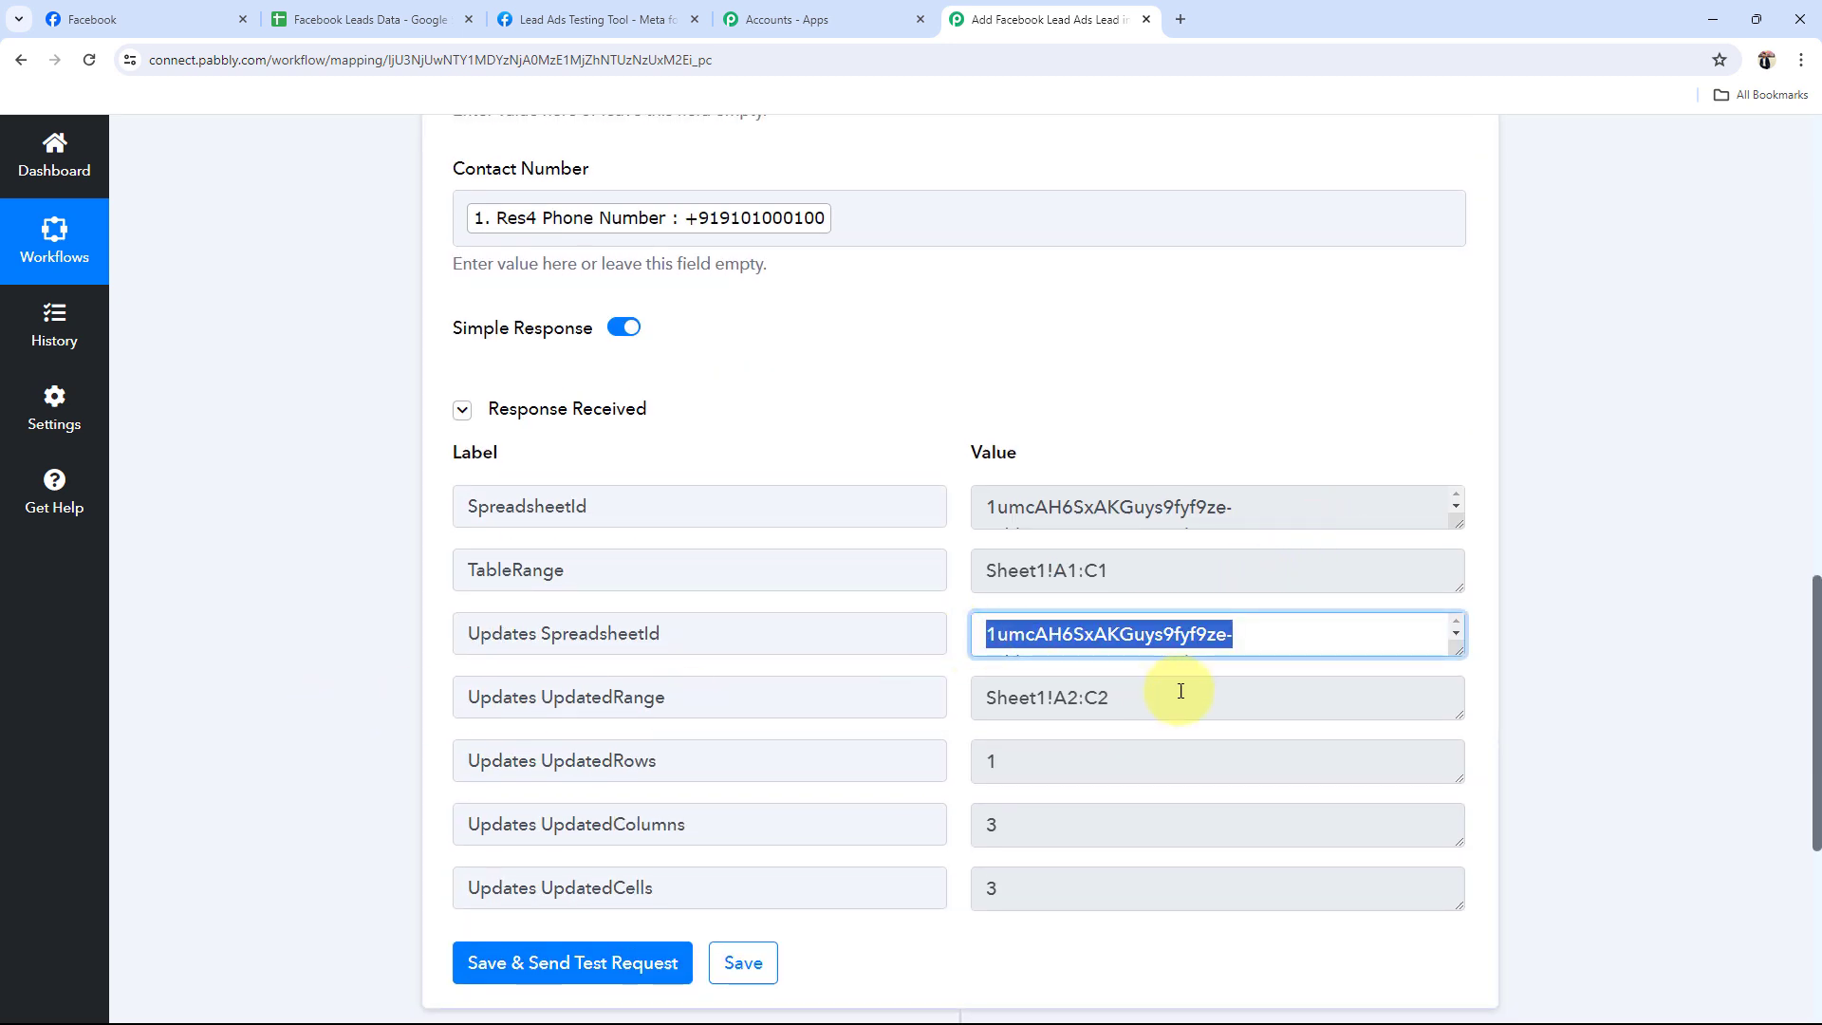
pyautogui.moveTo(1180, 691); pyautogui.dragTo(908, 682)
pyautogui.moveTo(1037, 755); pyautogui.dragTo(943, 752)
# In the Facebook Leads Data spreadsheet, format A2:C2 with font size 9, no bold and no fill color.
pyautogui.click(365, 19)
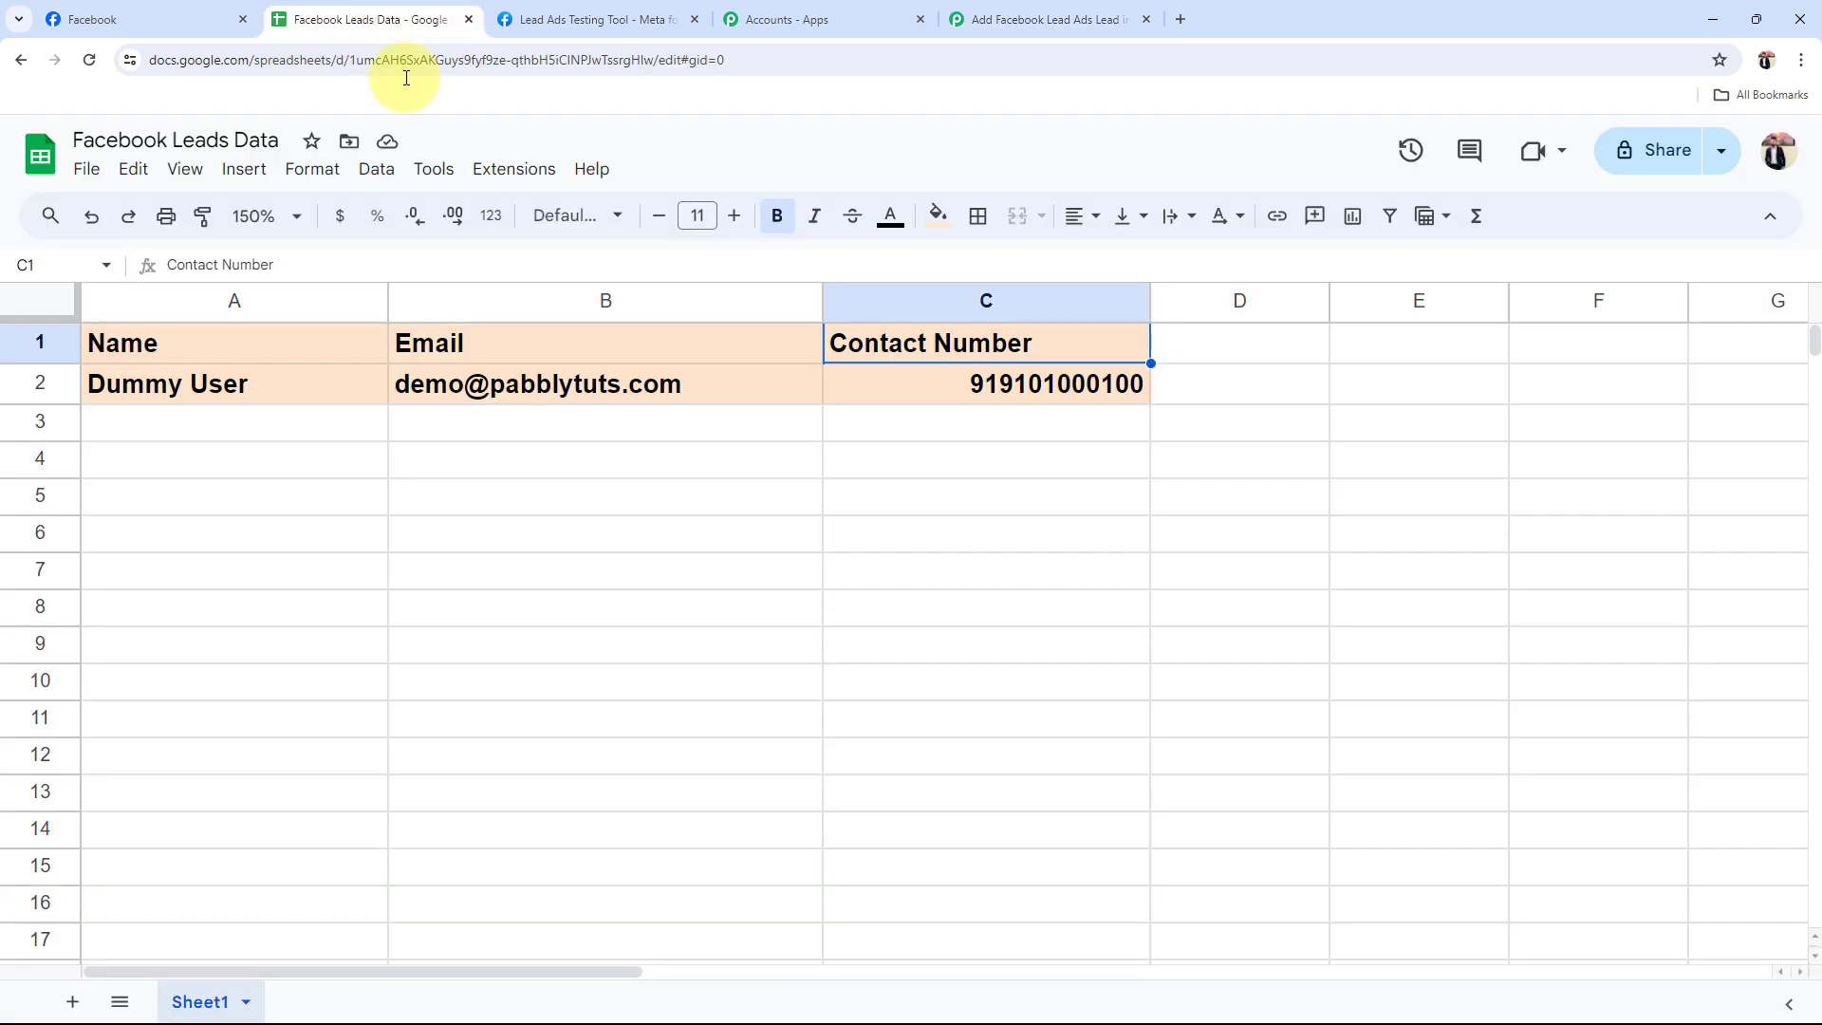
pyautogui.moveTo(1005, 387); pyautogui.dragTo(238, 385)
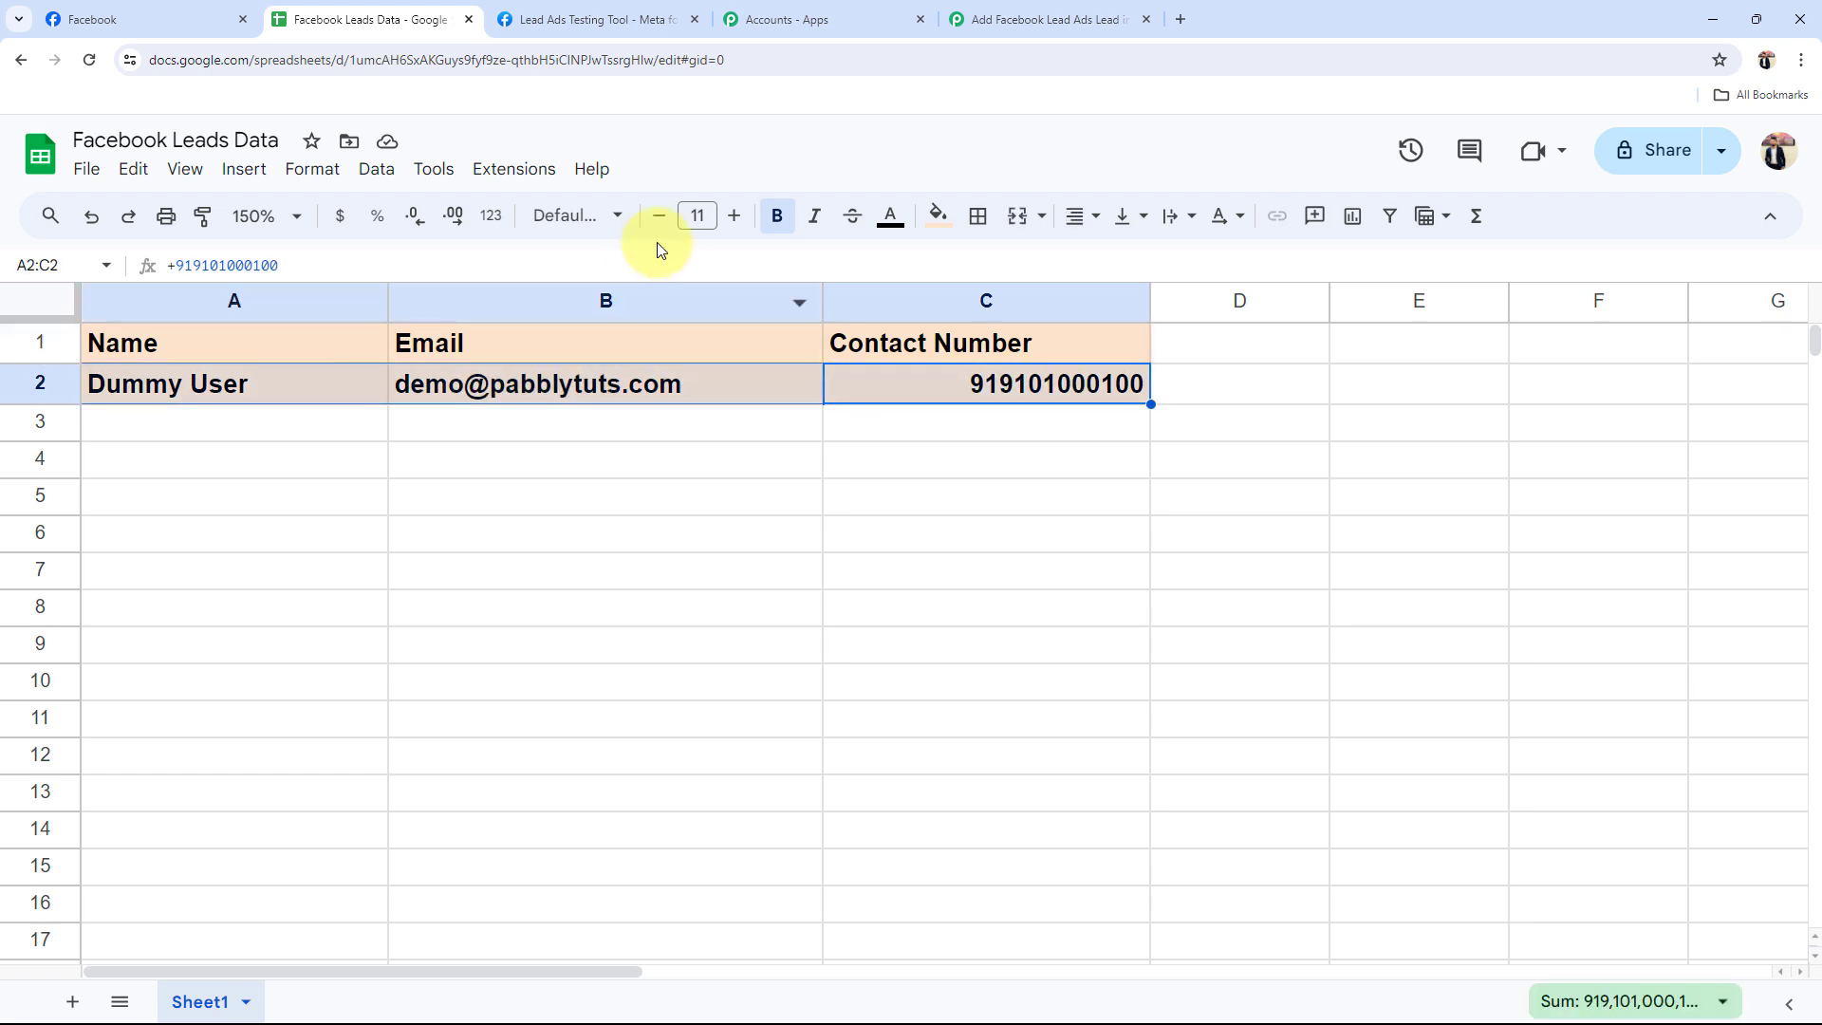
pyautogui.click(659, 216)
pyautogui.click(659, 215)
pyautogui.click(777, 215)
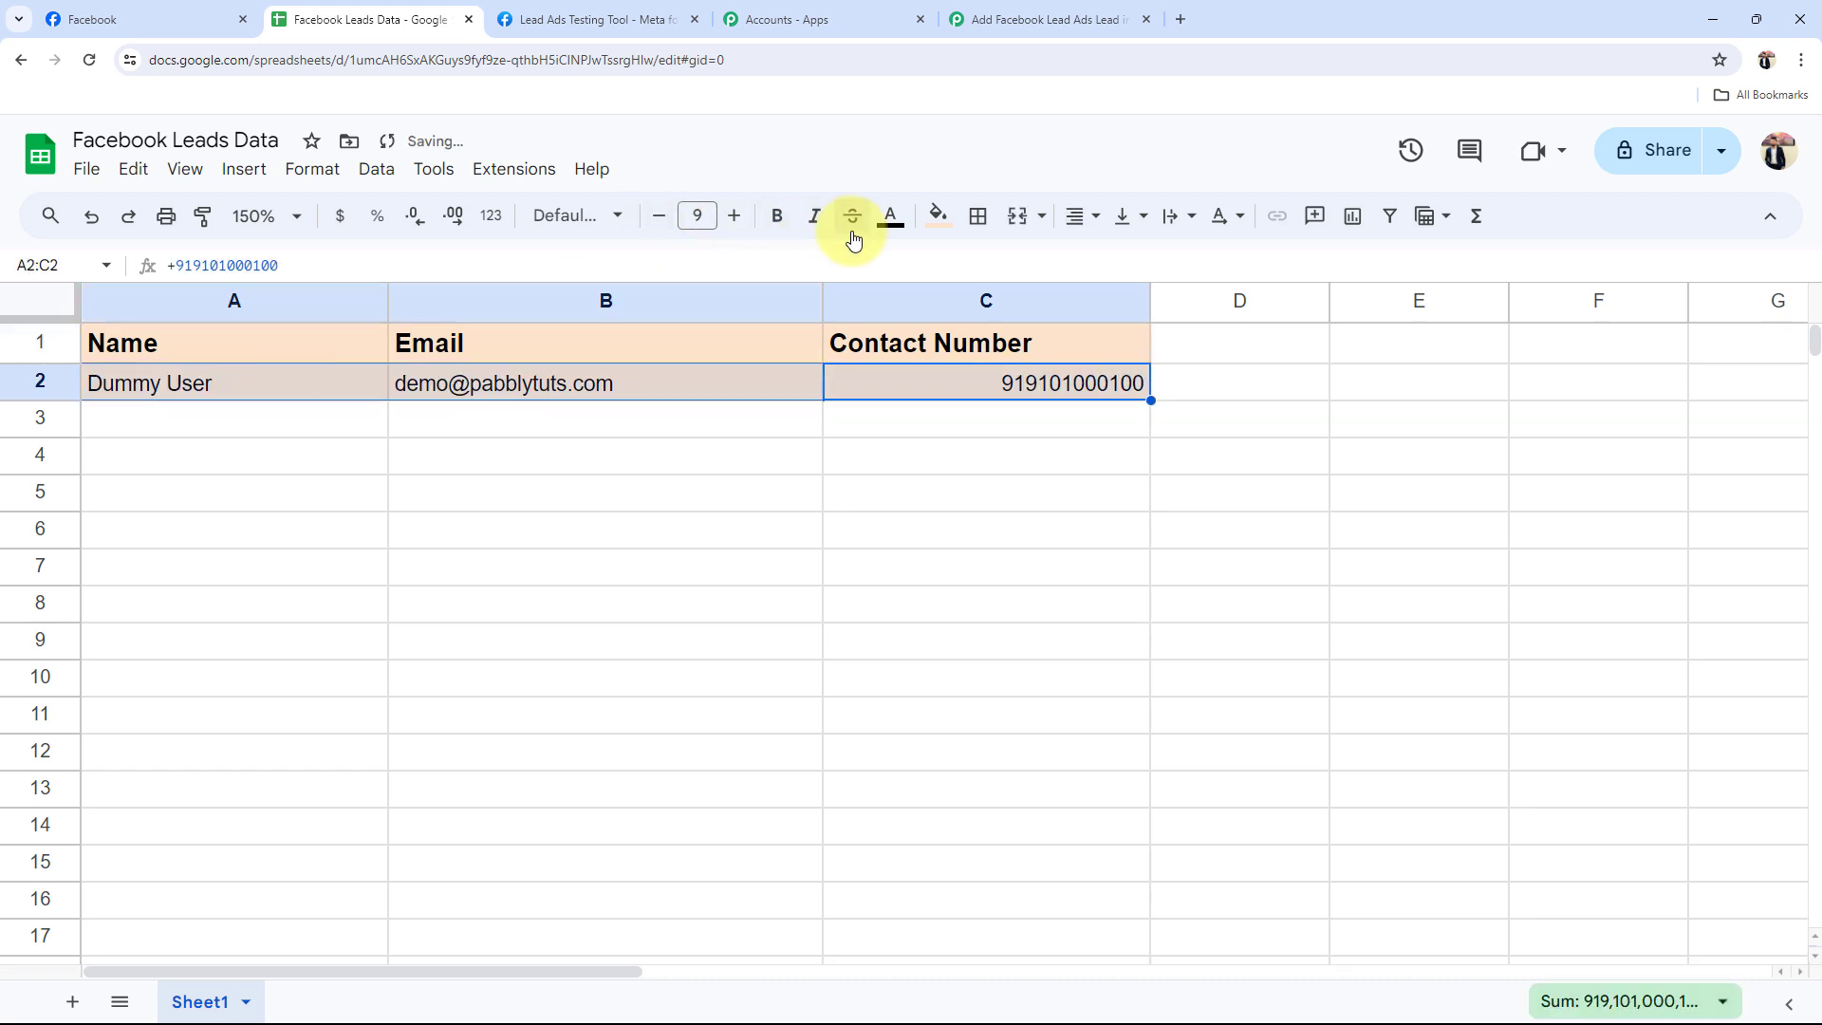
pyautogui.click(935, 216)
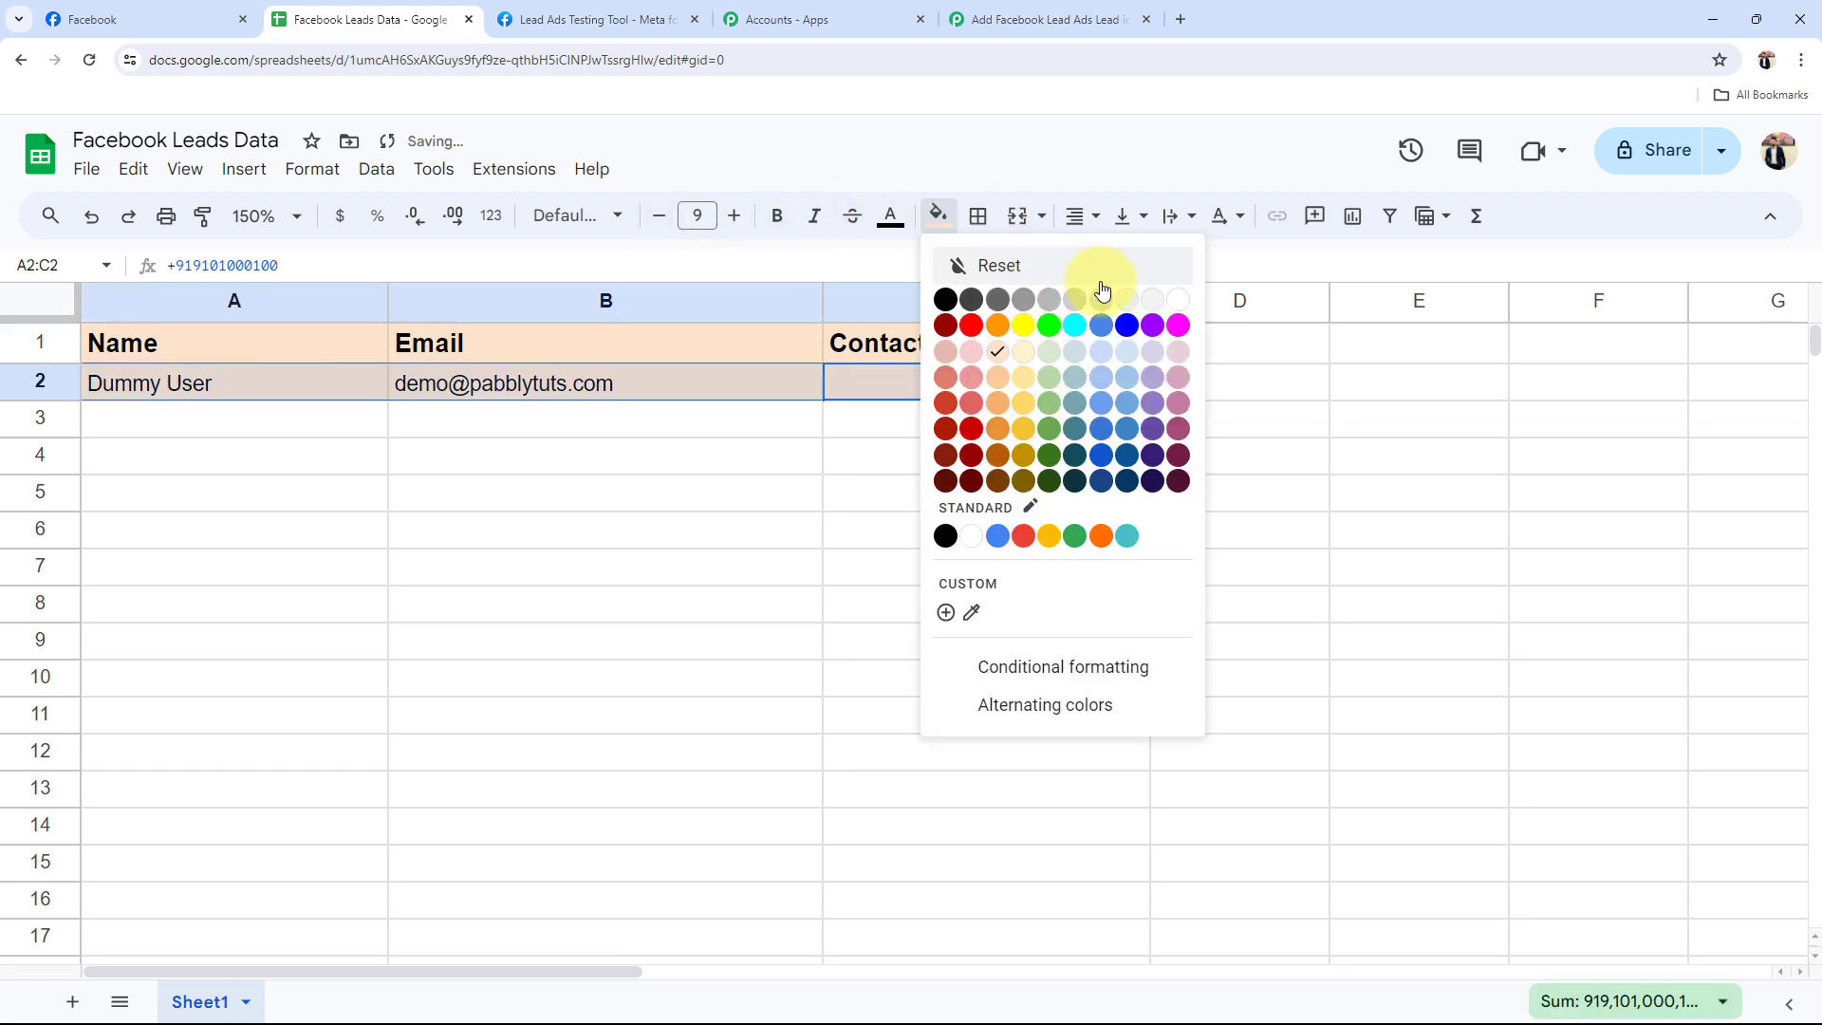
# Return to the Pabbly Connect workflow and collapse the Google Sheets Add New Row action.
pyautogui.click(1016, 18)
pyautogui.scroll(8, 305, 651)
pyautogui.scroll(5, 305, 651)
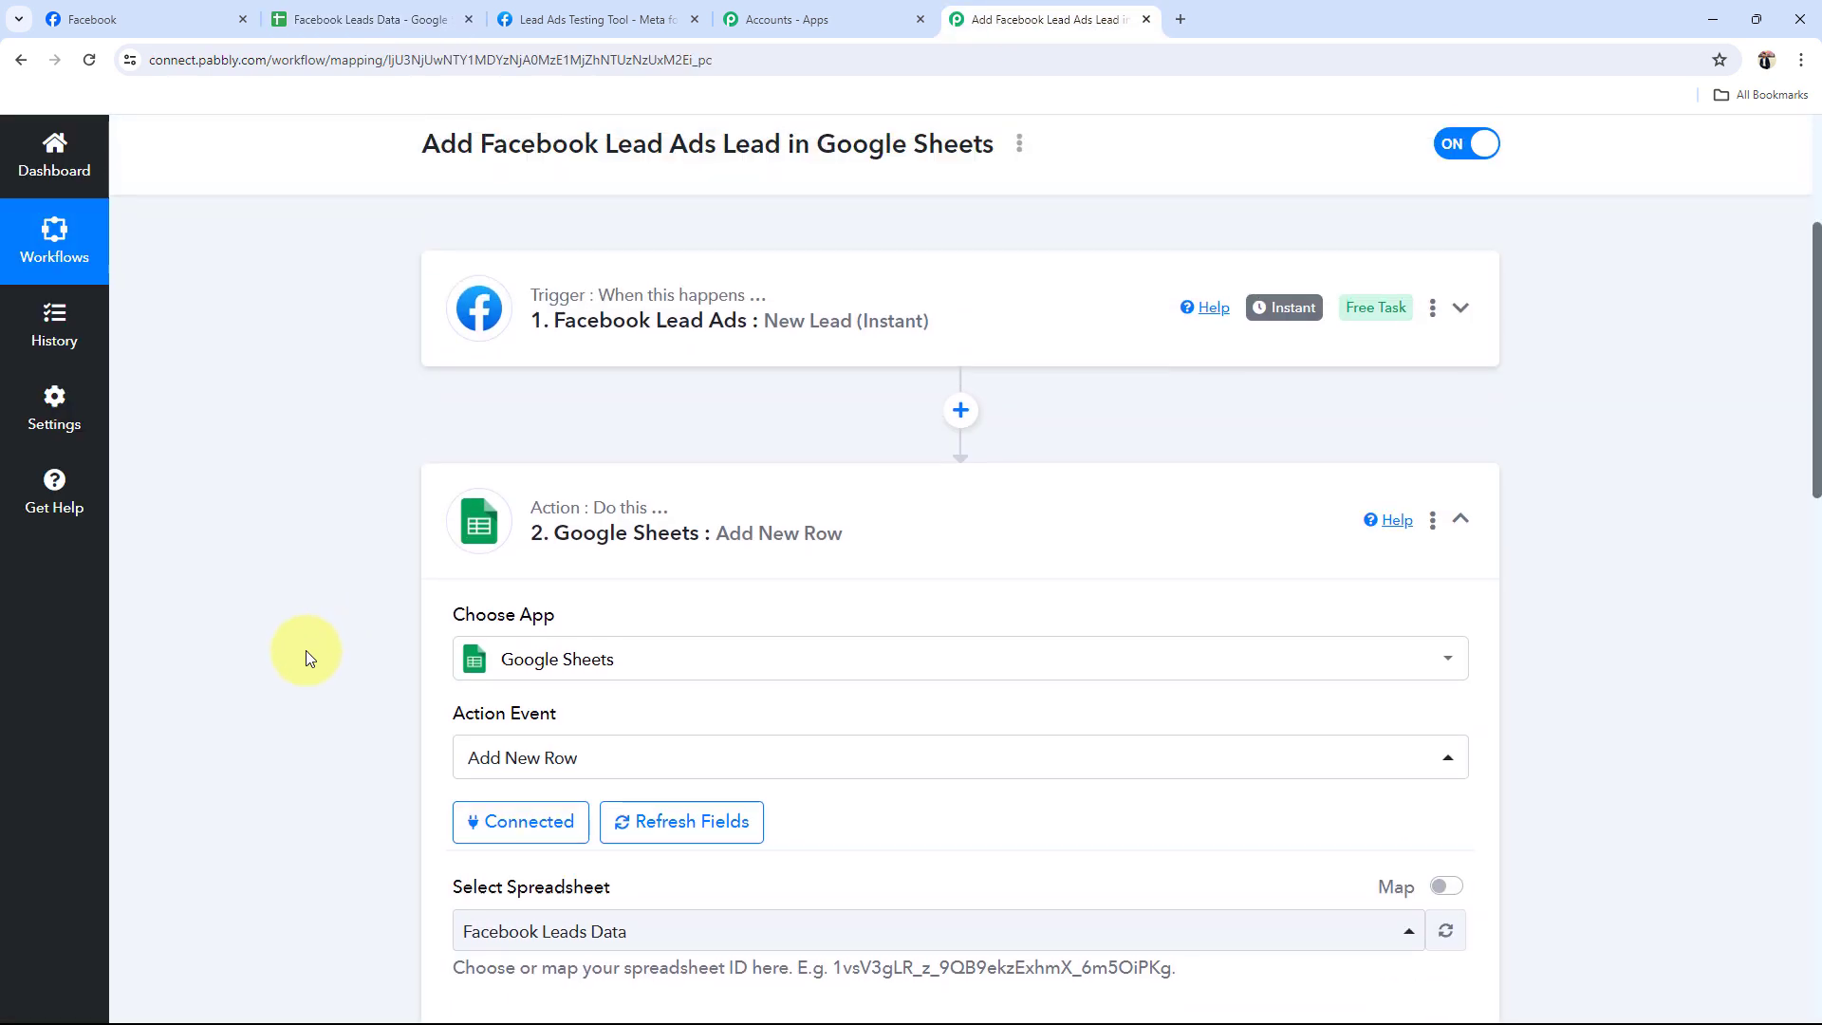
pyautogui.click(744, 569)
pyautogui.scroll(2, 322, 651)
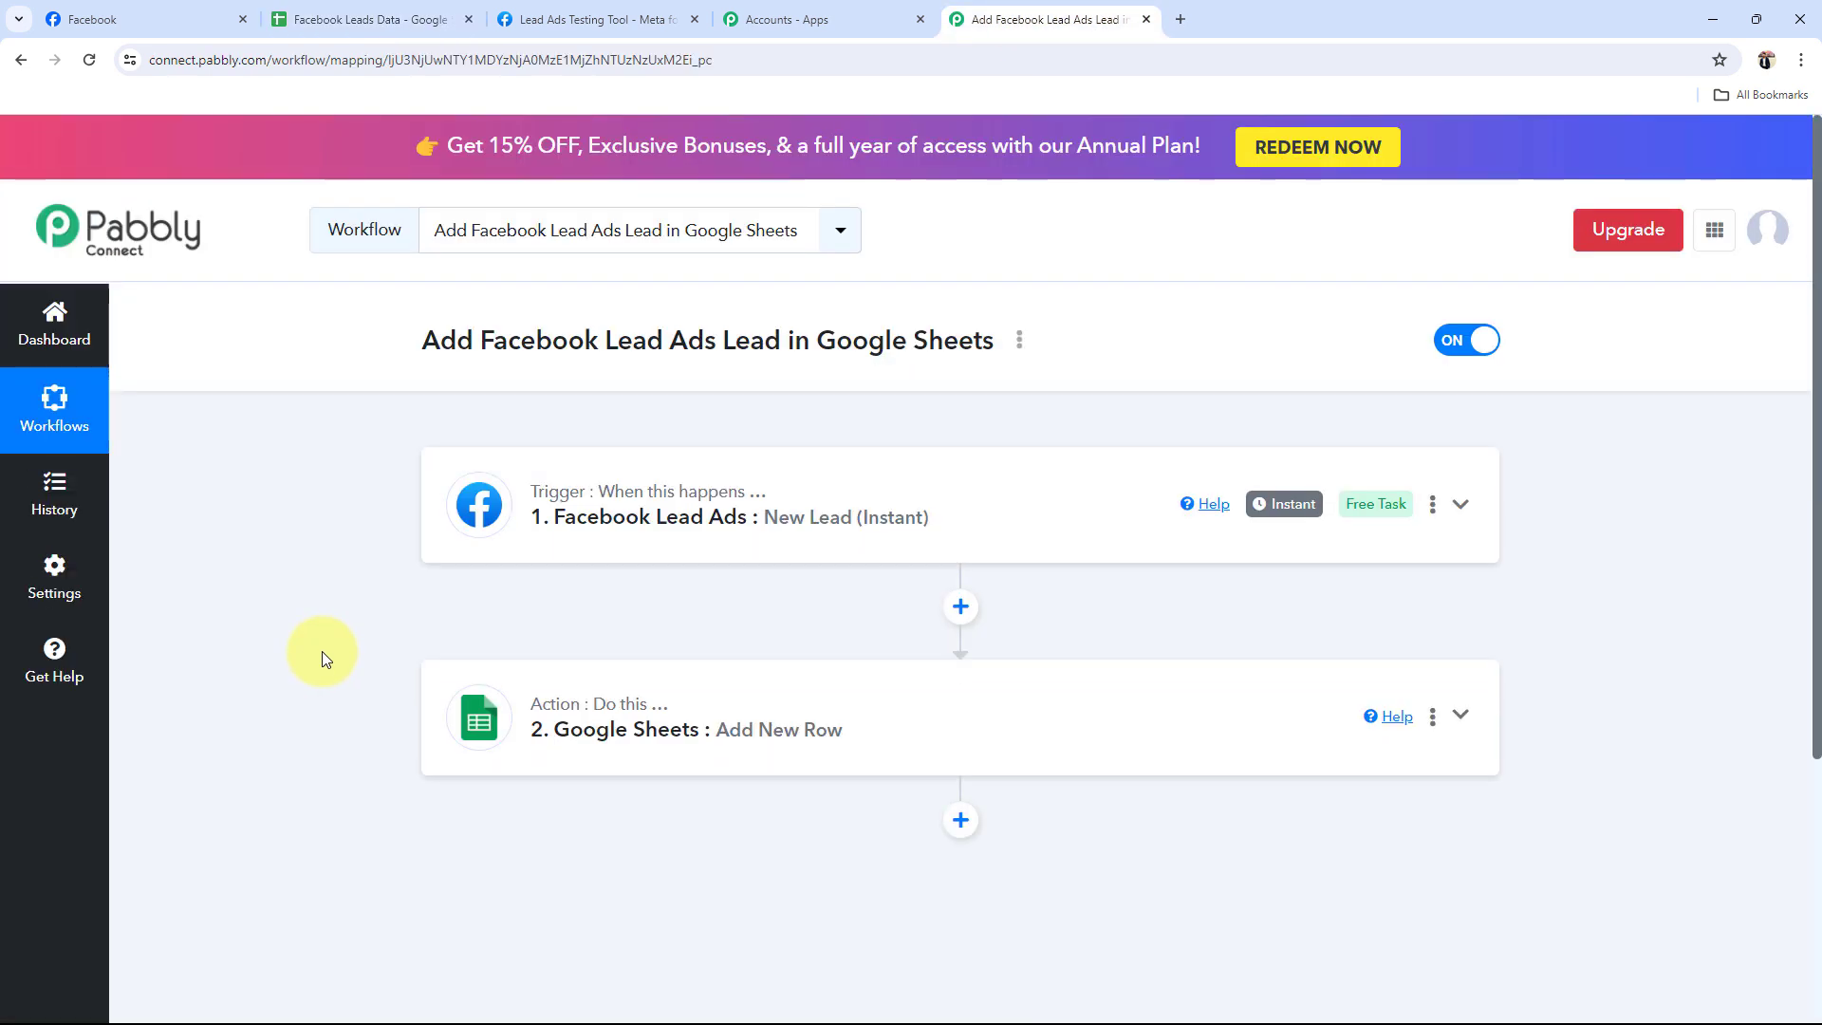
pyautogui.moveTo(1275, 515)
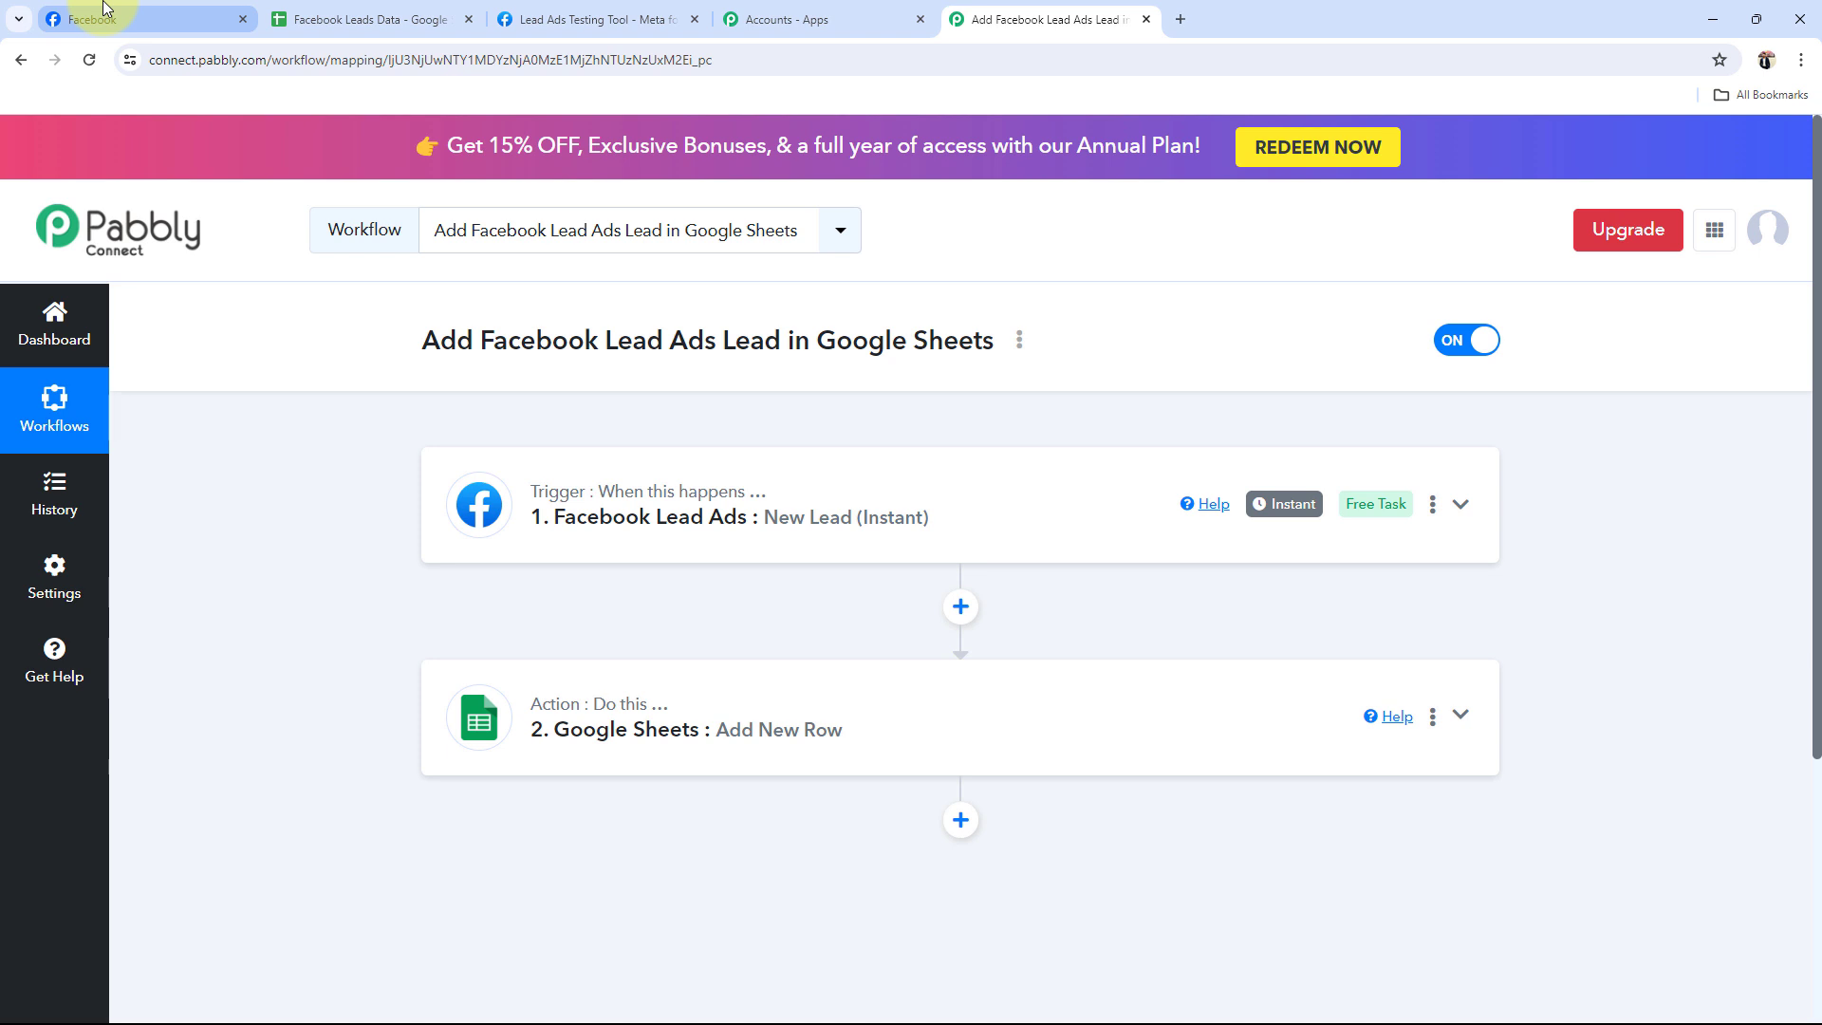
# In Meta's Lead Ads Testing Tool, delete the existing test lead, reload the page and select the Auto Spare Parts Junction page.
pyautogui.click(560, 19)
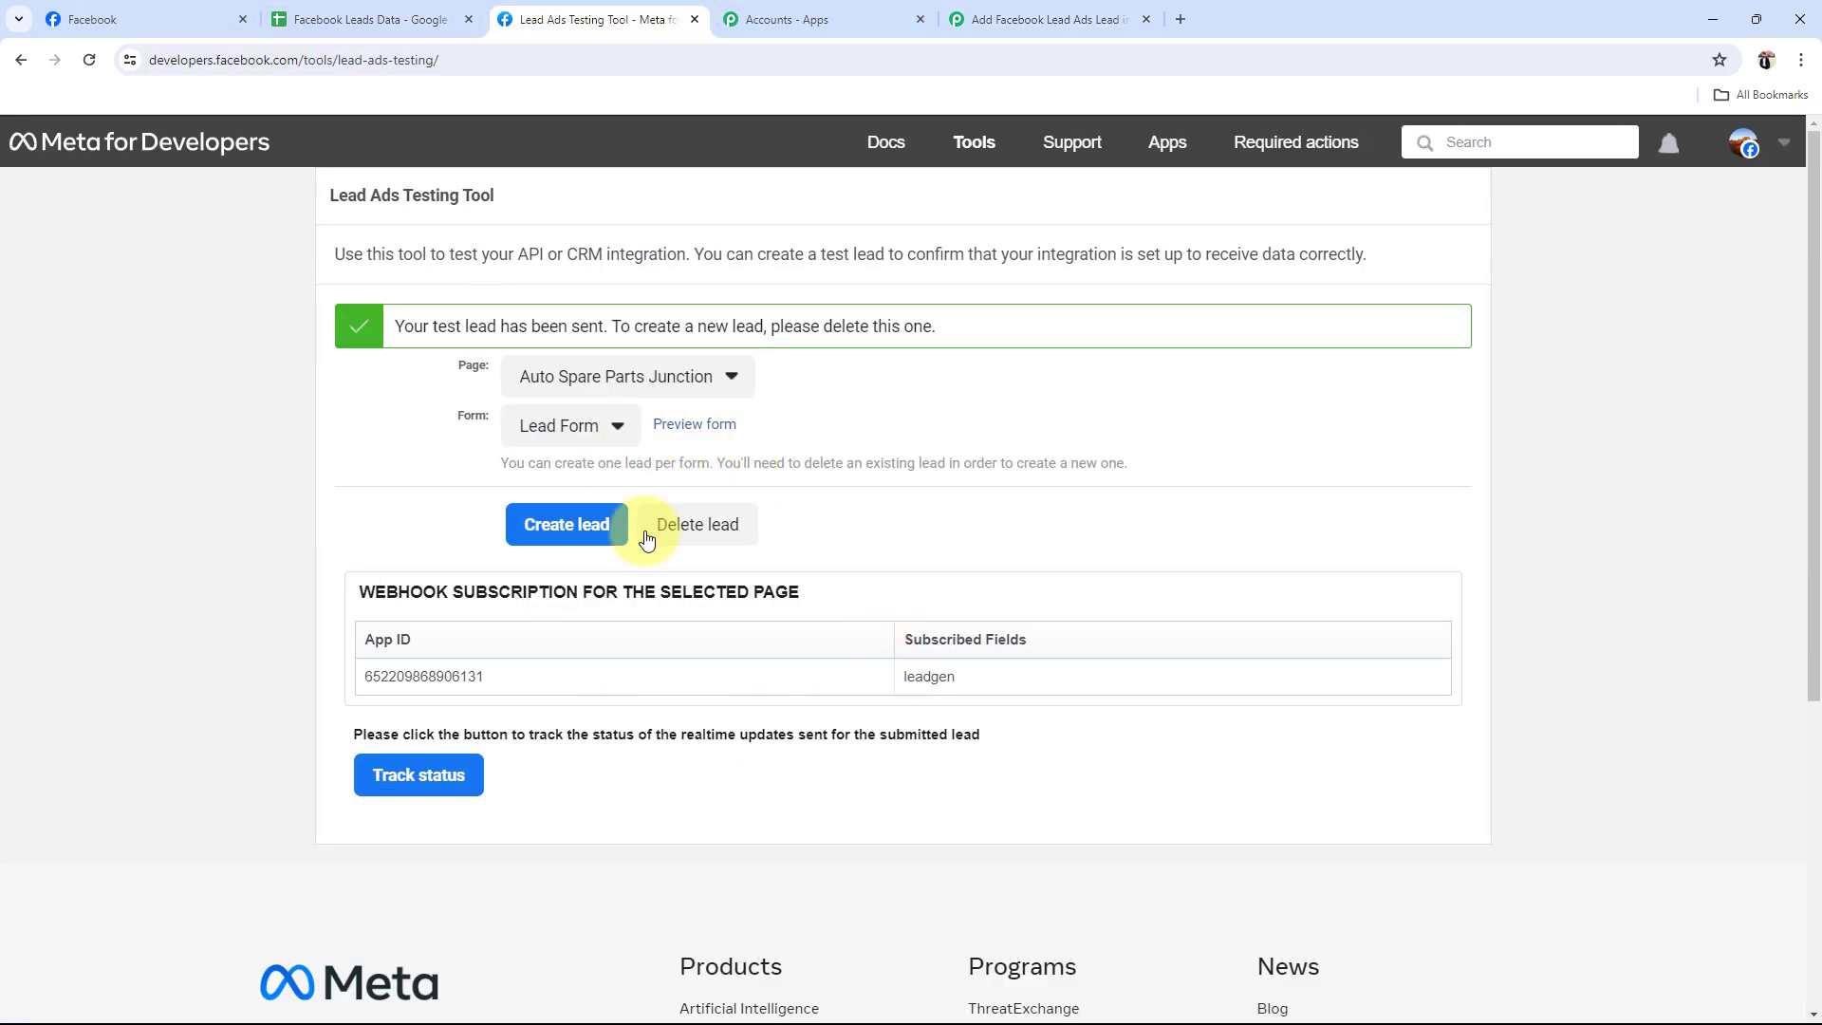
pyautogui.click(695, 527)
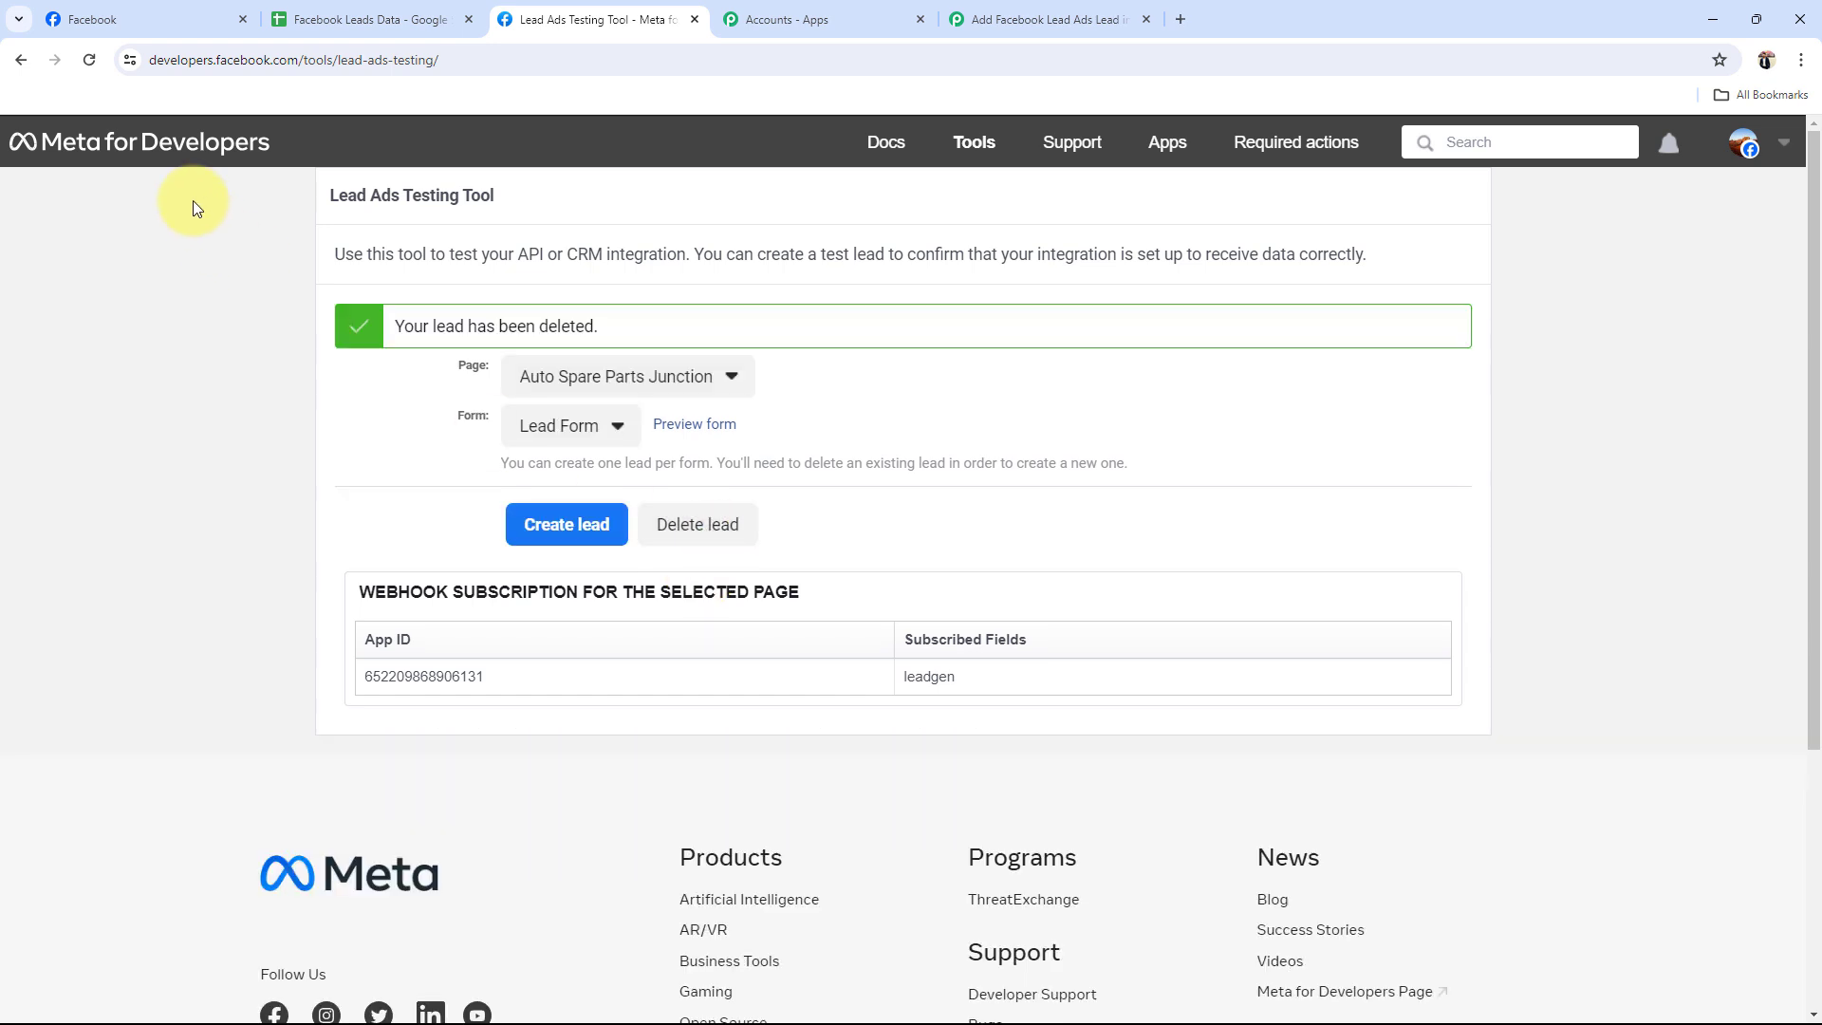
pyautogui.click(95, 69)
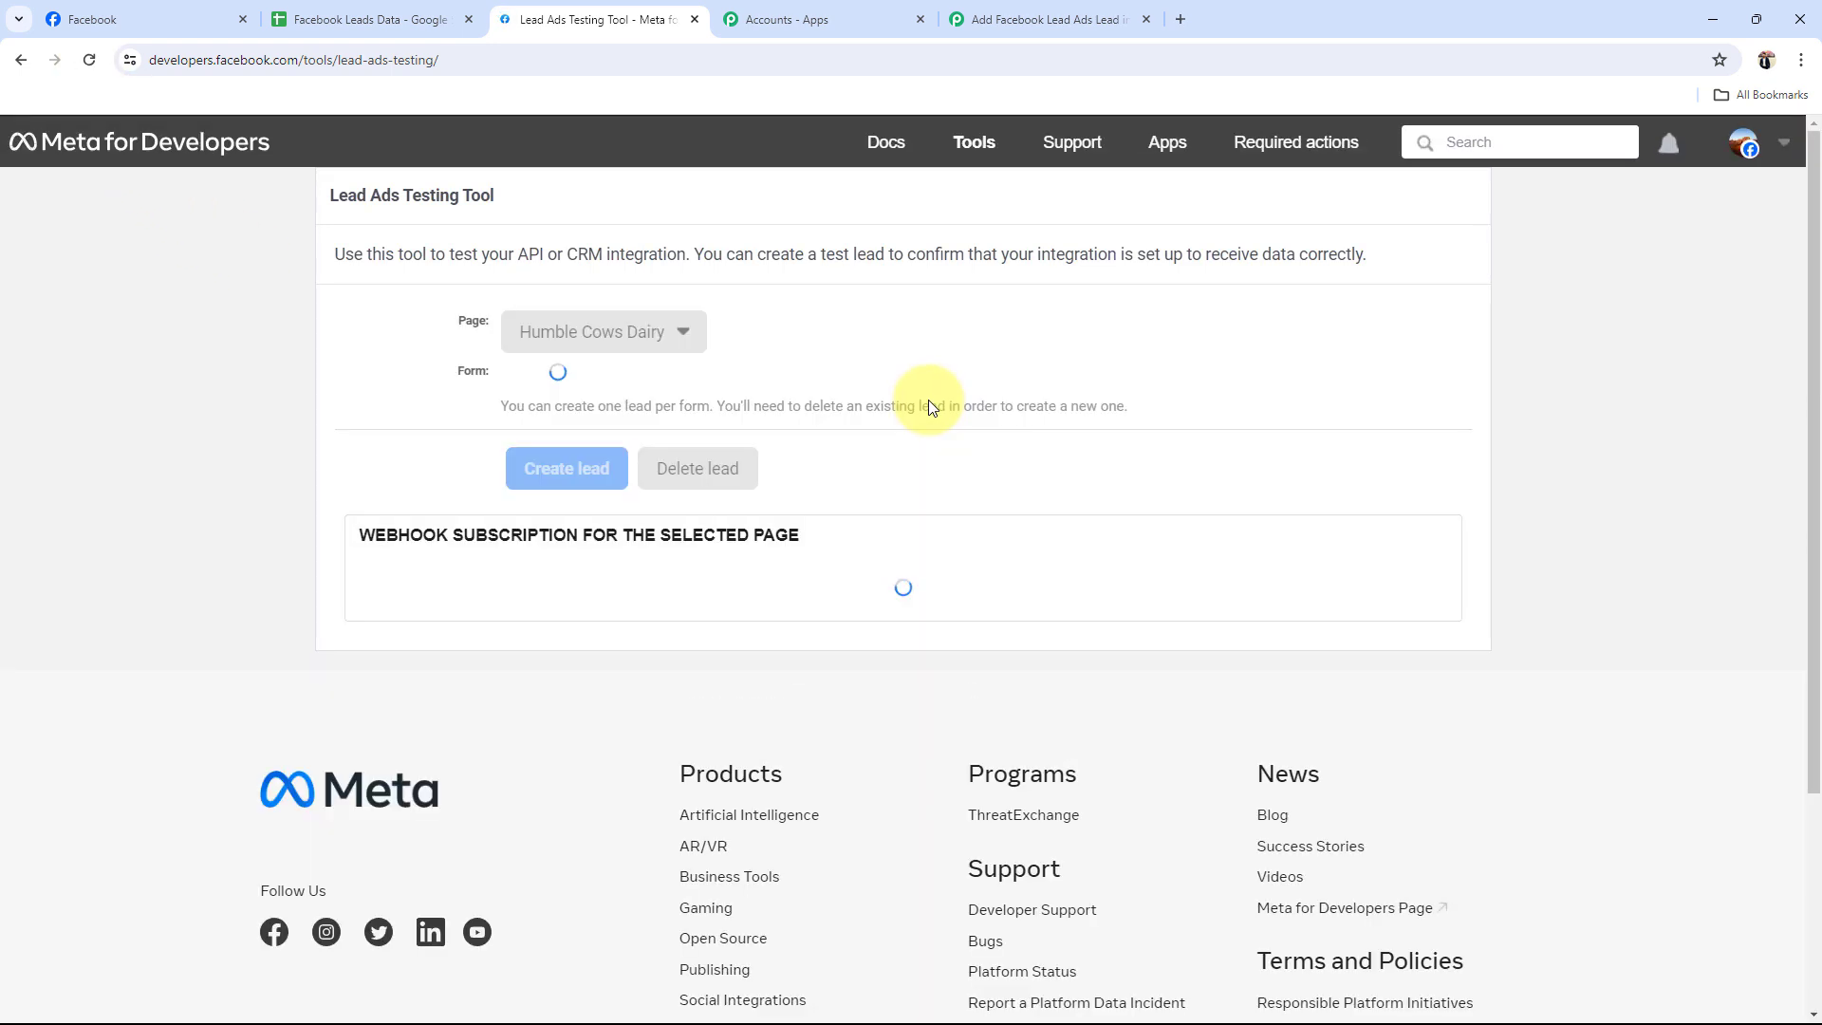
pyautogui.click(575, 343)
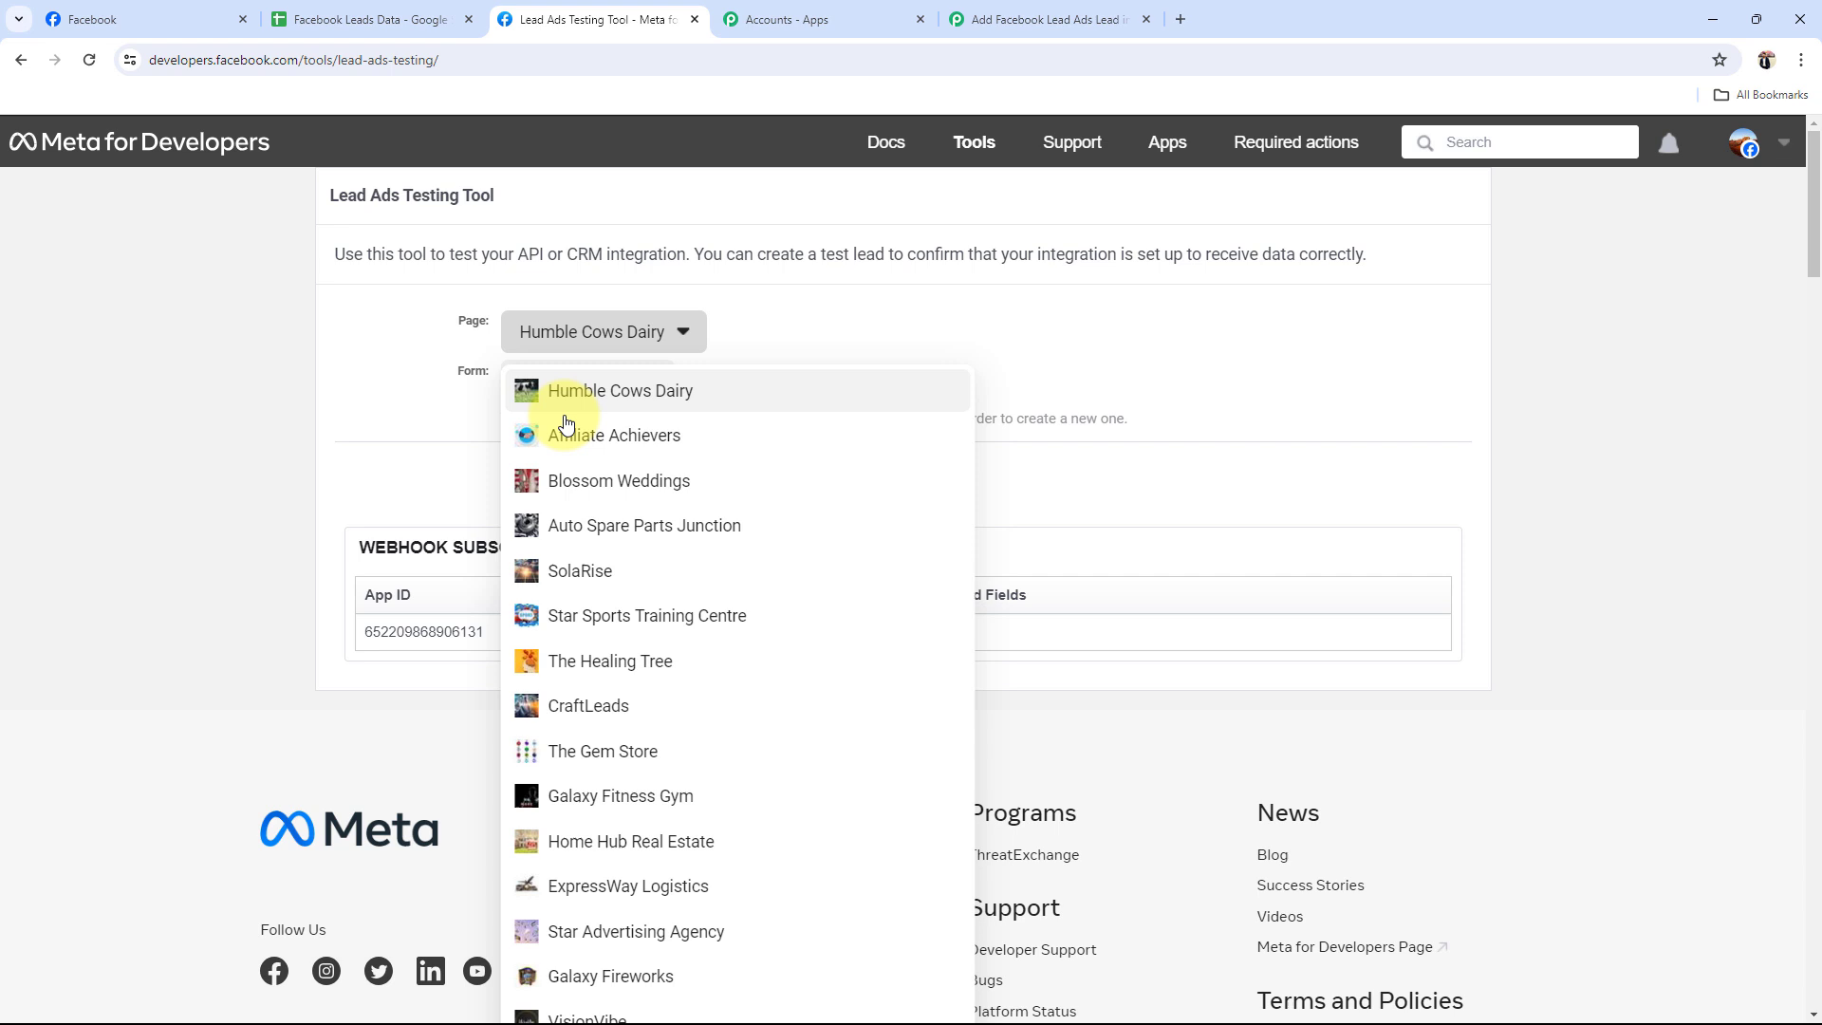
pyautogui.click(573, 521)
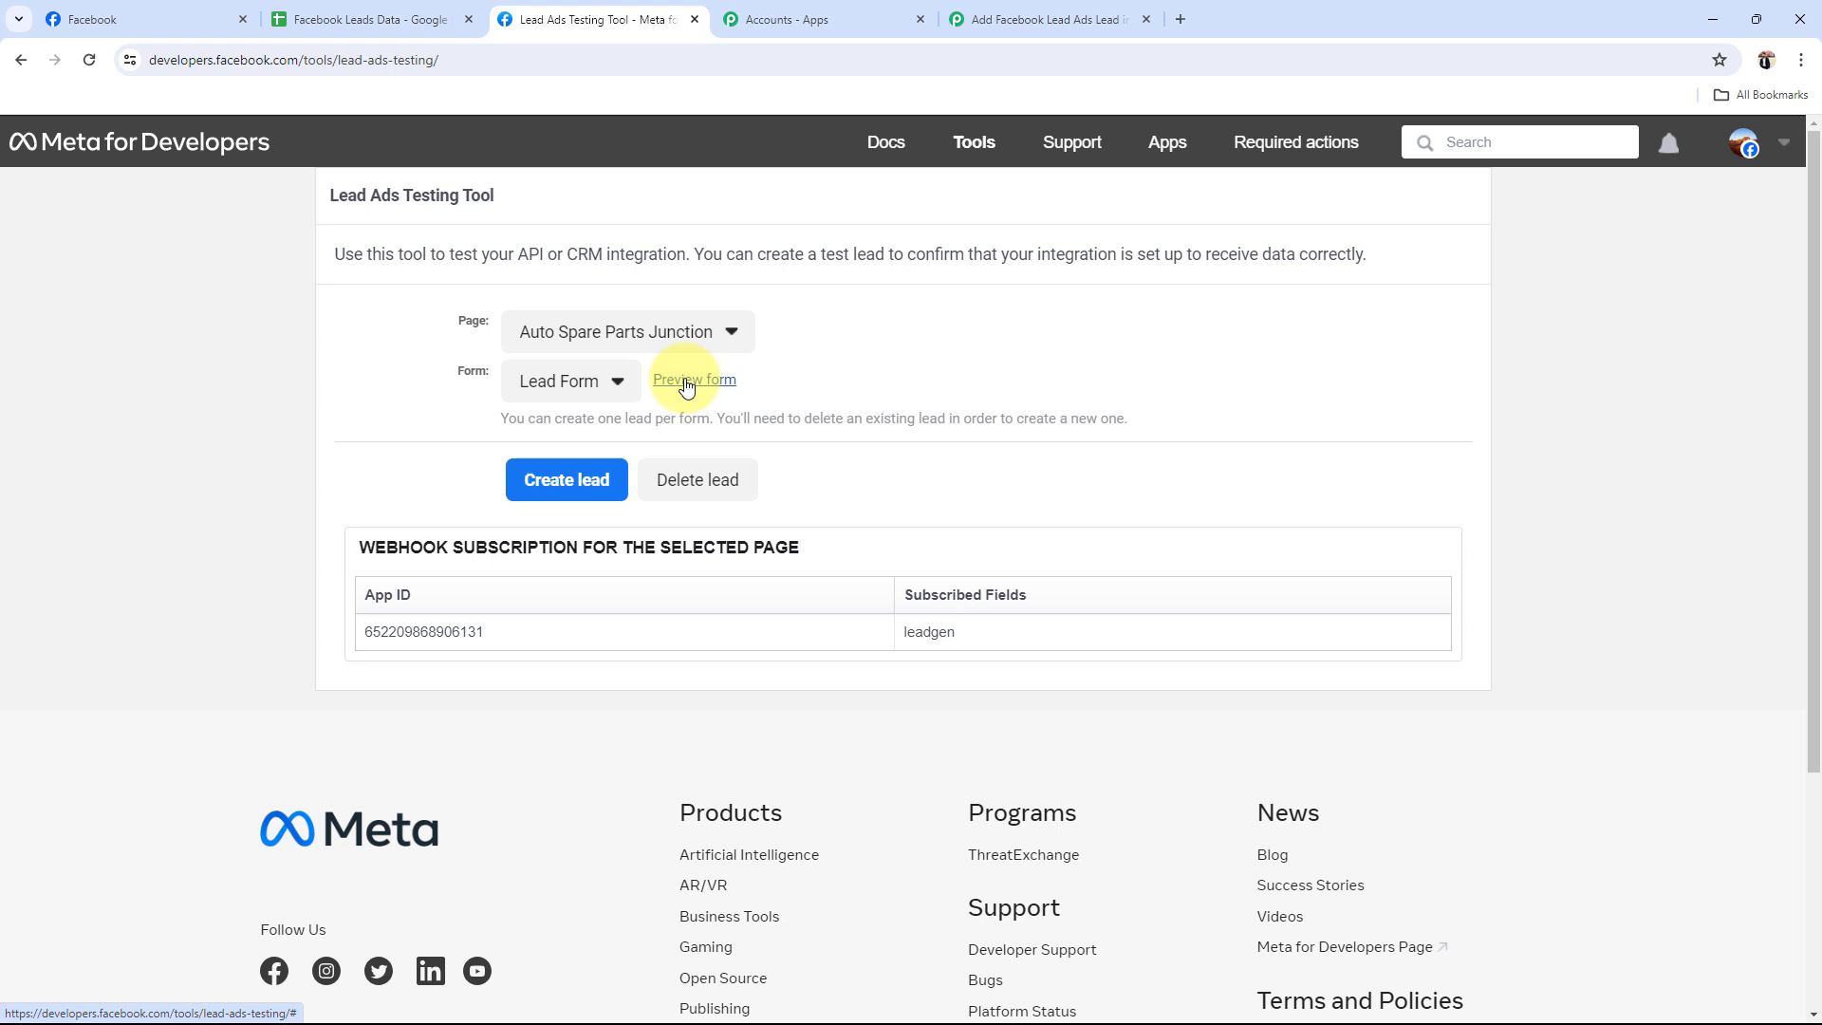
# Preview Lead Form, fill in a test full name, email and phone number, submit it and close the form.
pyautogui.click(687, 382)
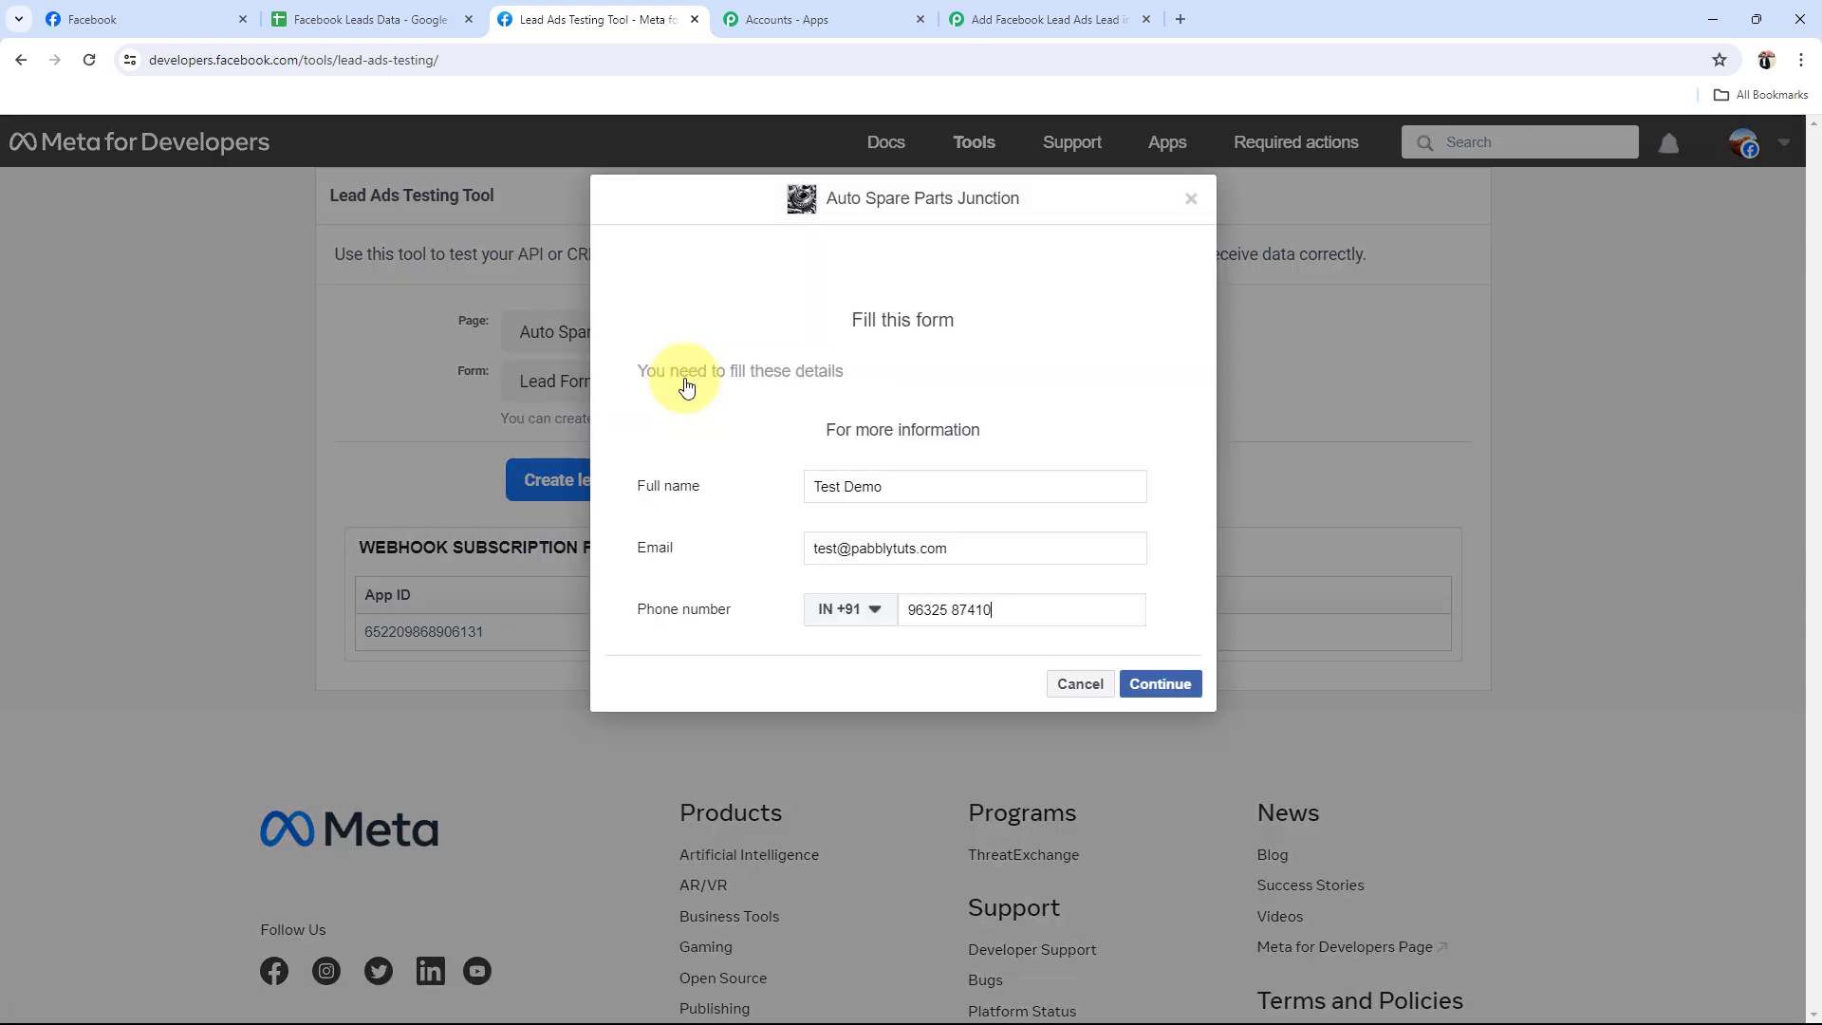
pyautogui.moveTo(888, 492); pyautogui.dragTo(738, 490)
pyautogui.click(639, 520)
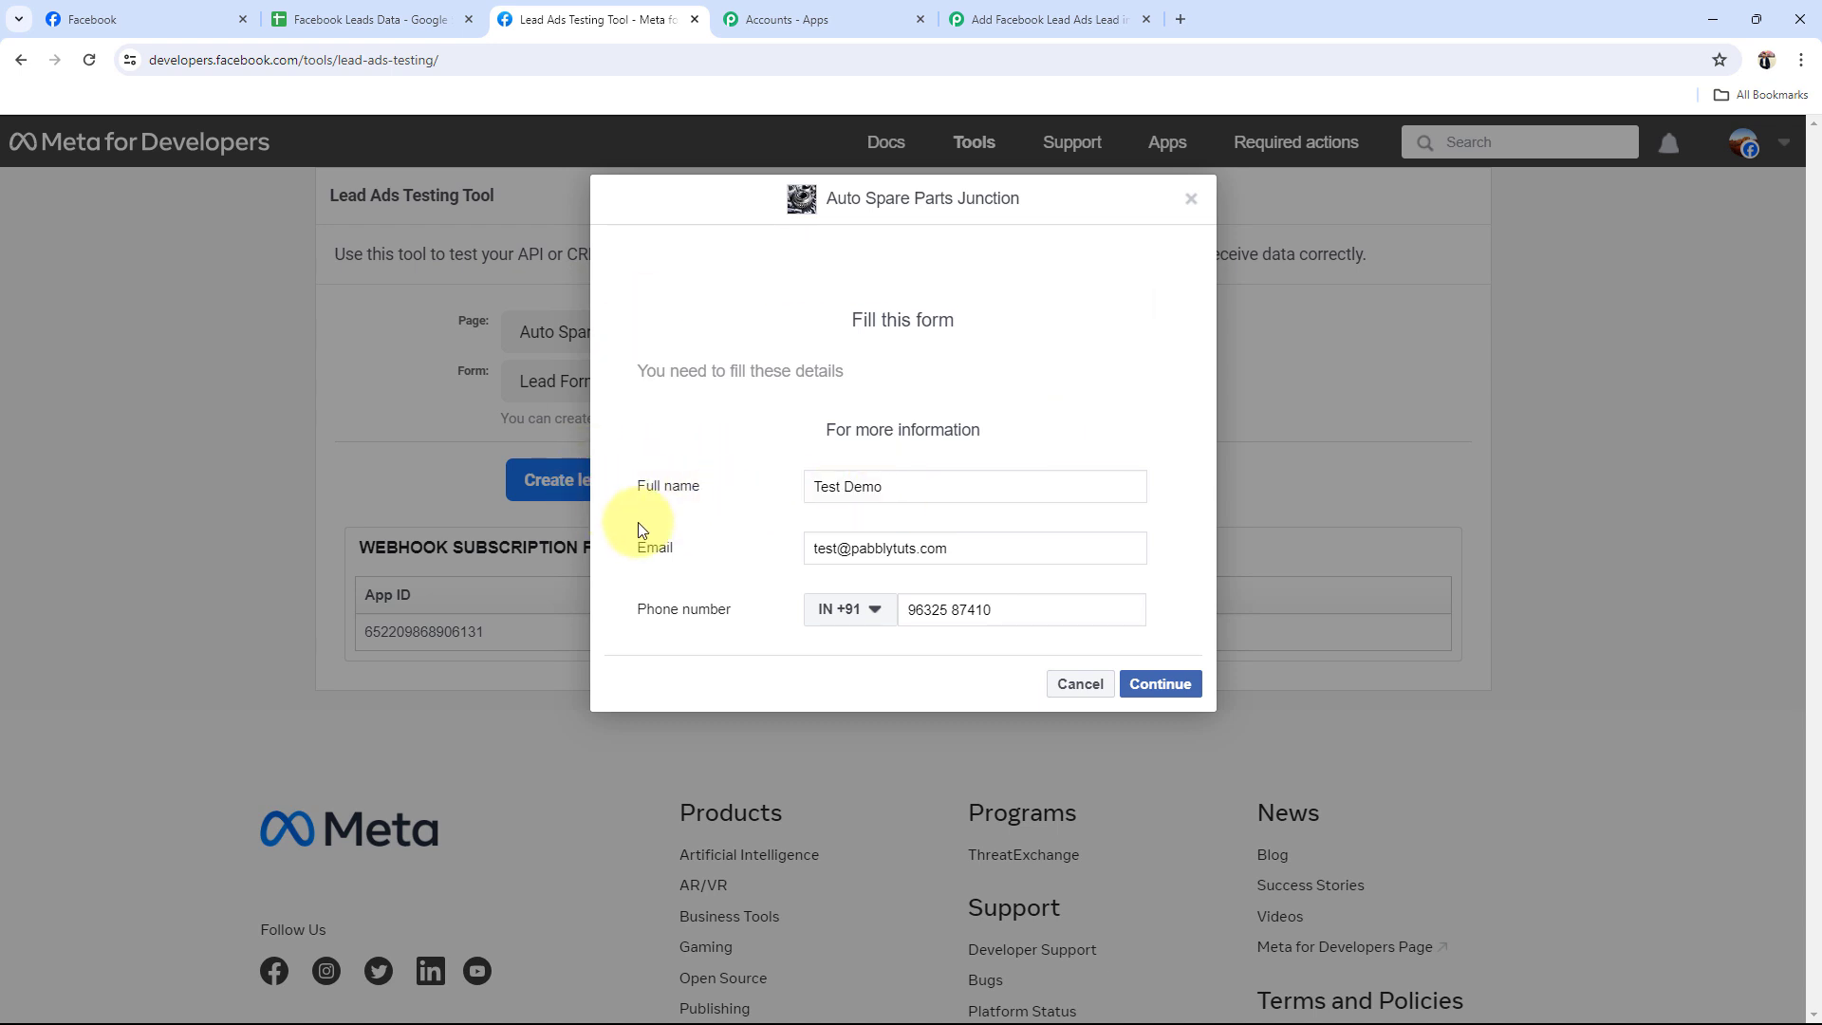
pyautogui.moveTo(987, 541); pyautogui.dragTo(816, 548)
pyautogui.click(612, 616)
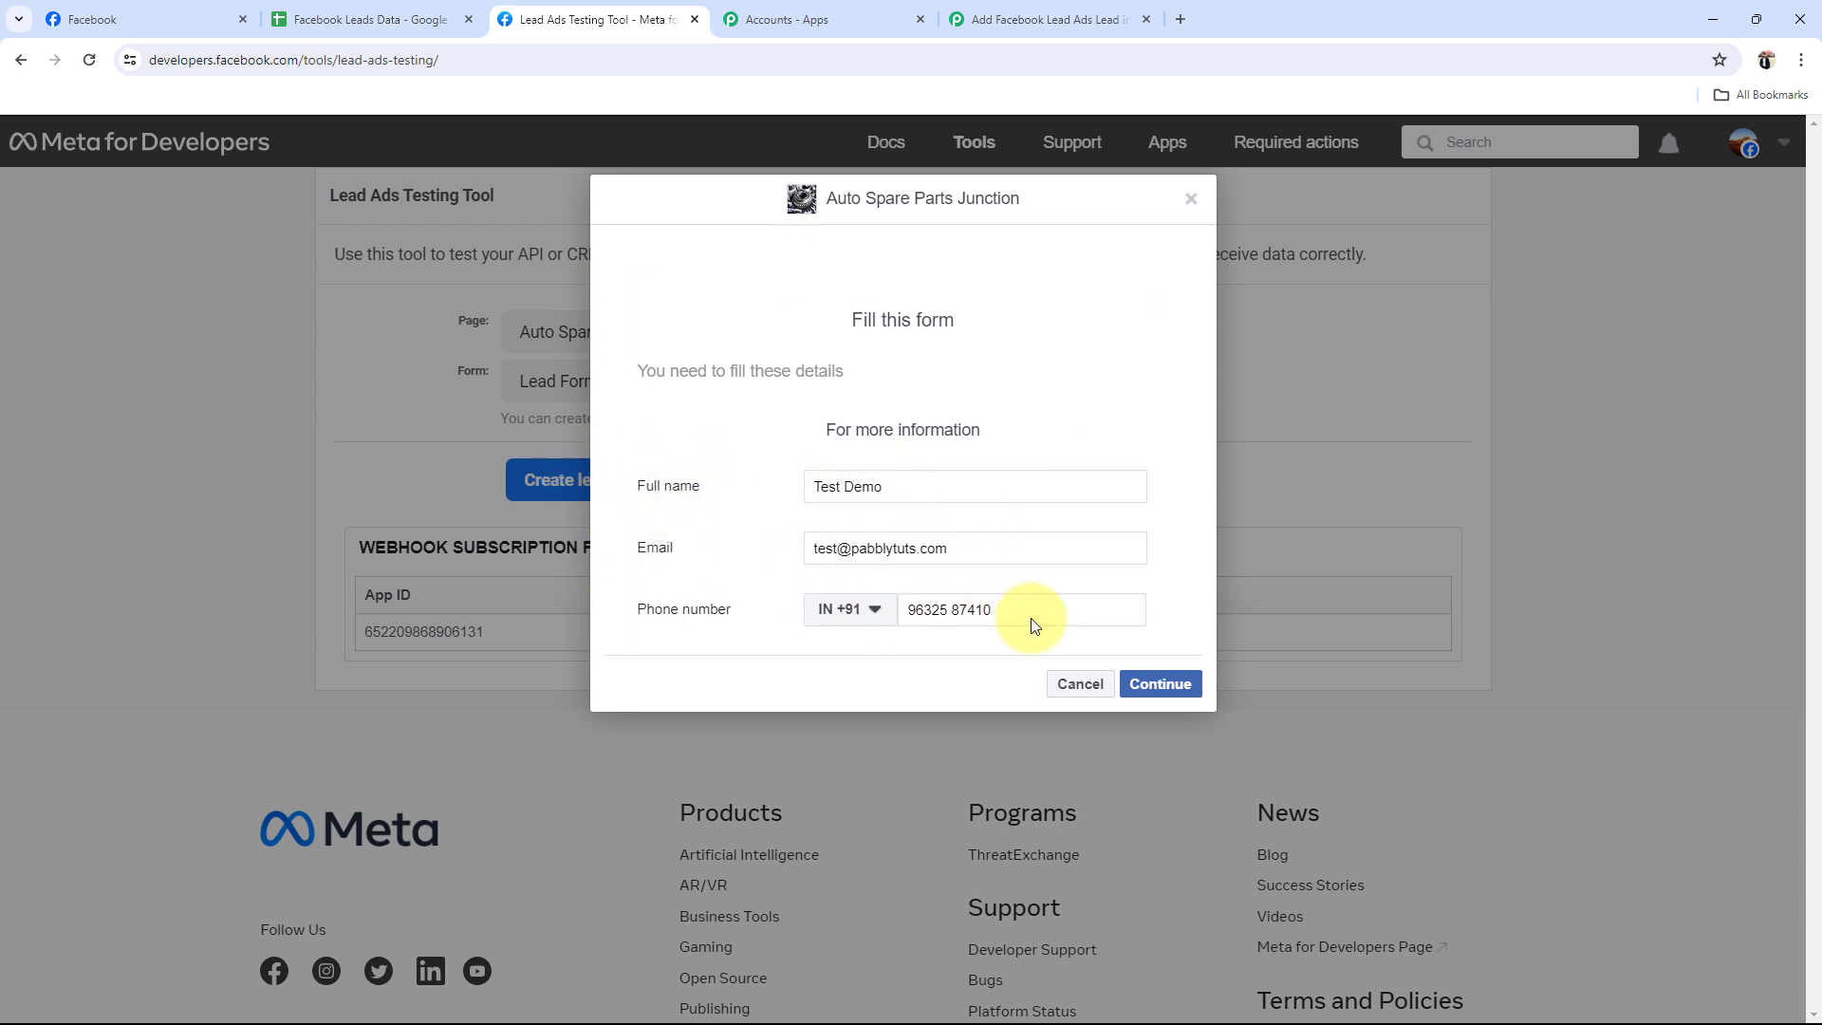
pyautogui.click(1161, 684)
pyautogui.click(1167, 480)
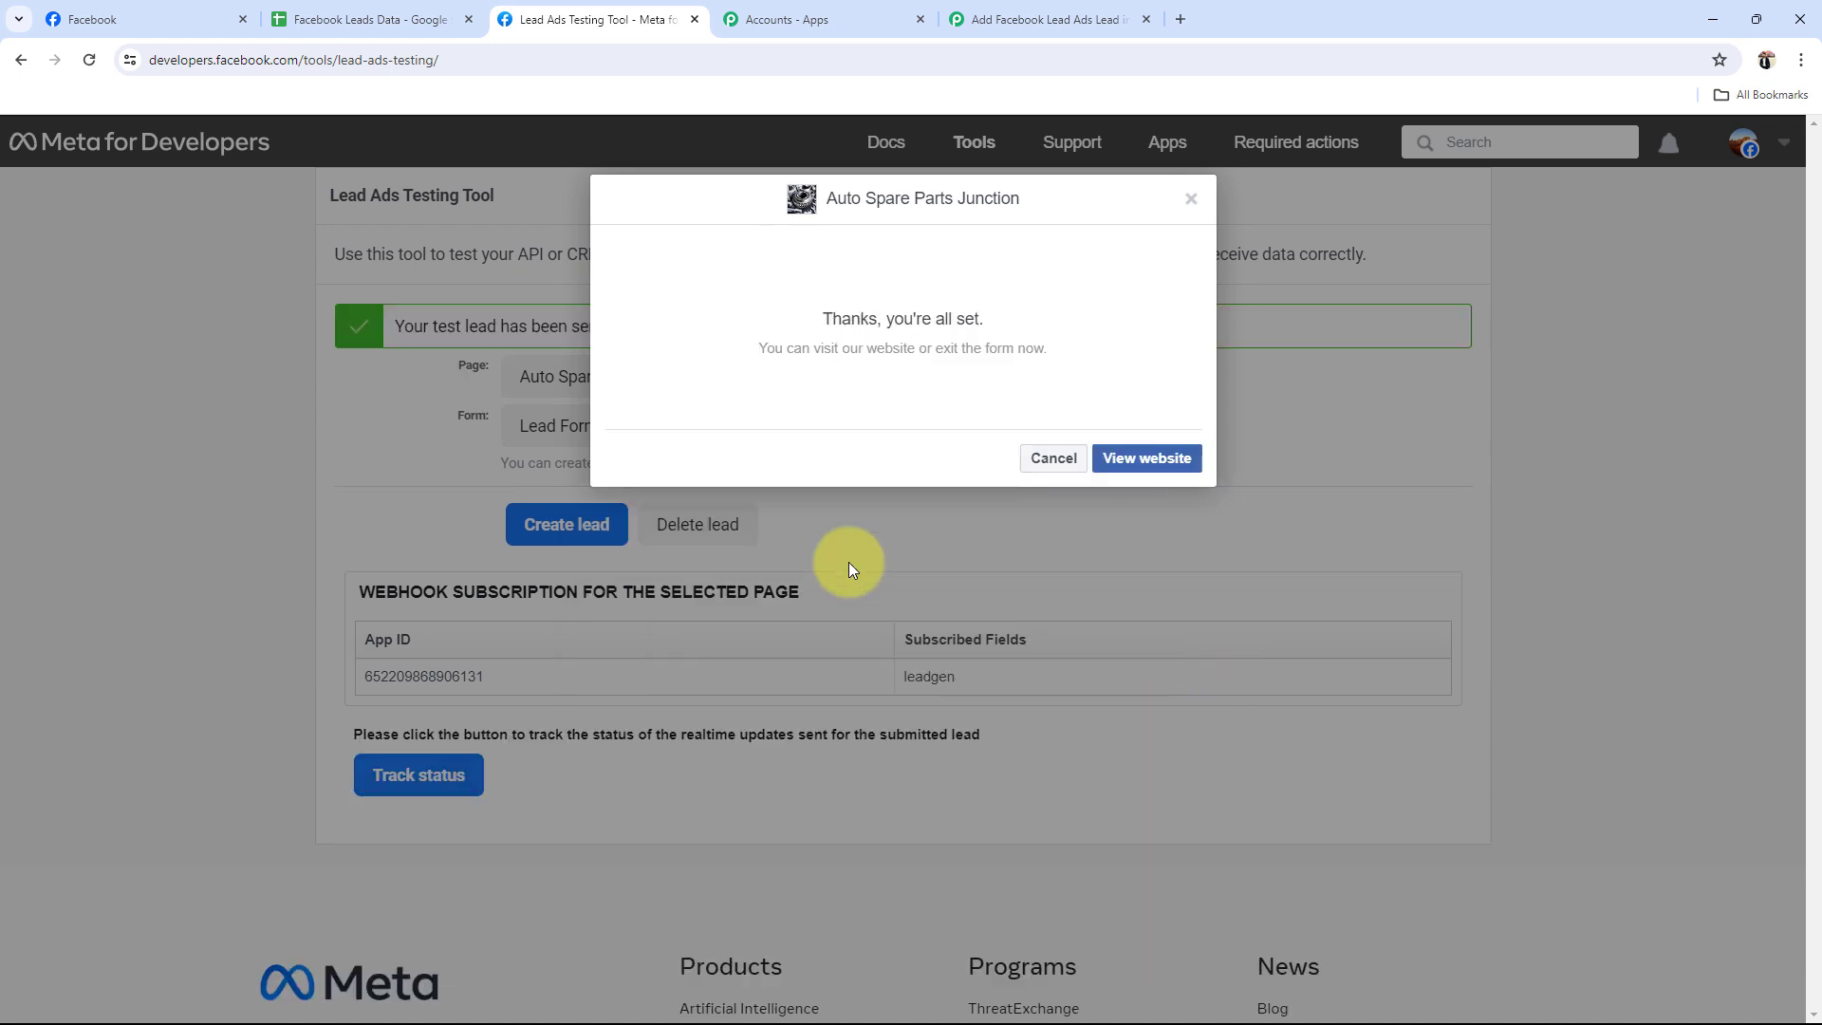
pyautogui.click(1051, 458)
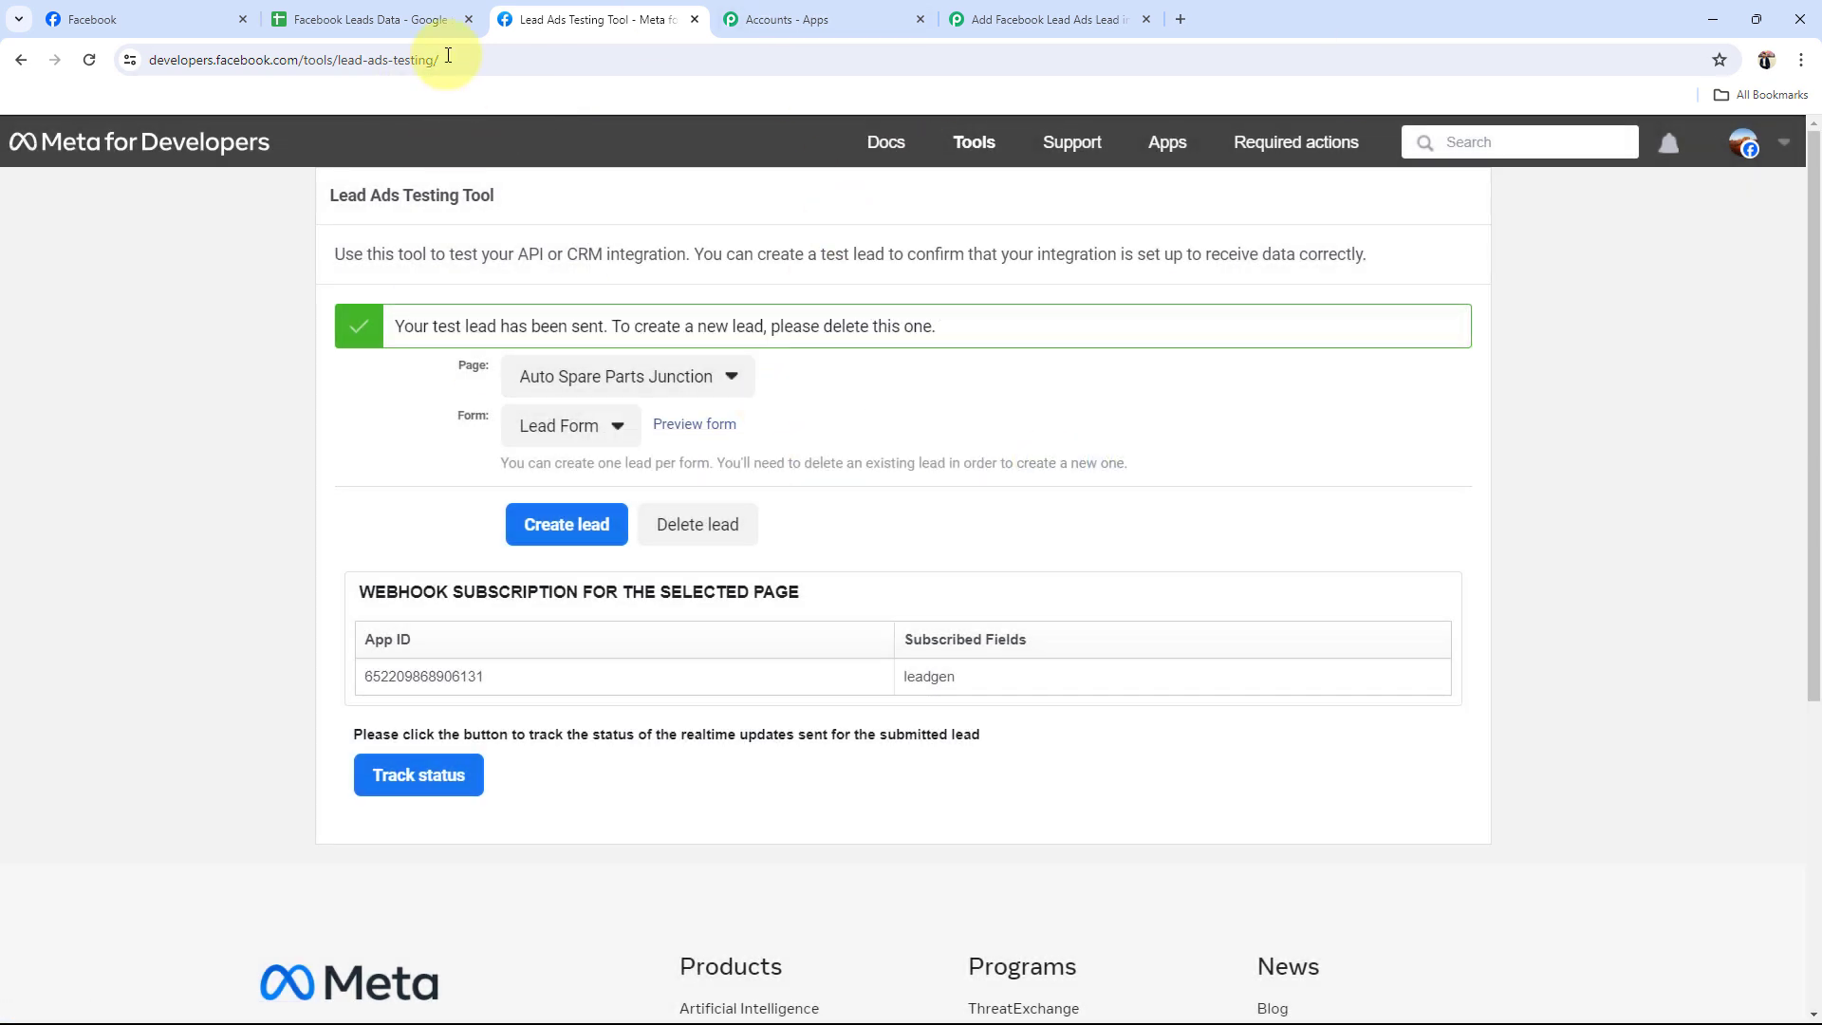
# Check the new lead's name, email and contact number in the Facebook Leads Data spreadsheet and return to the Pabbly Connect workflow.
pyautogui.click(395, 8)
pyautogui.click(273, 423)
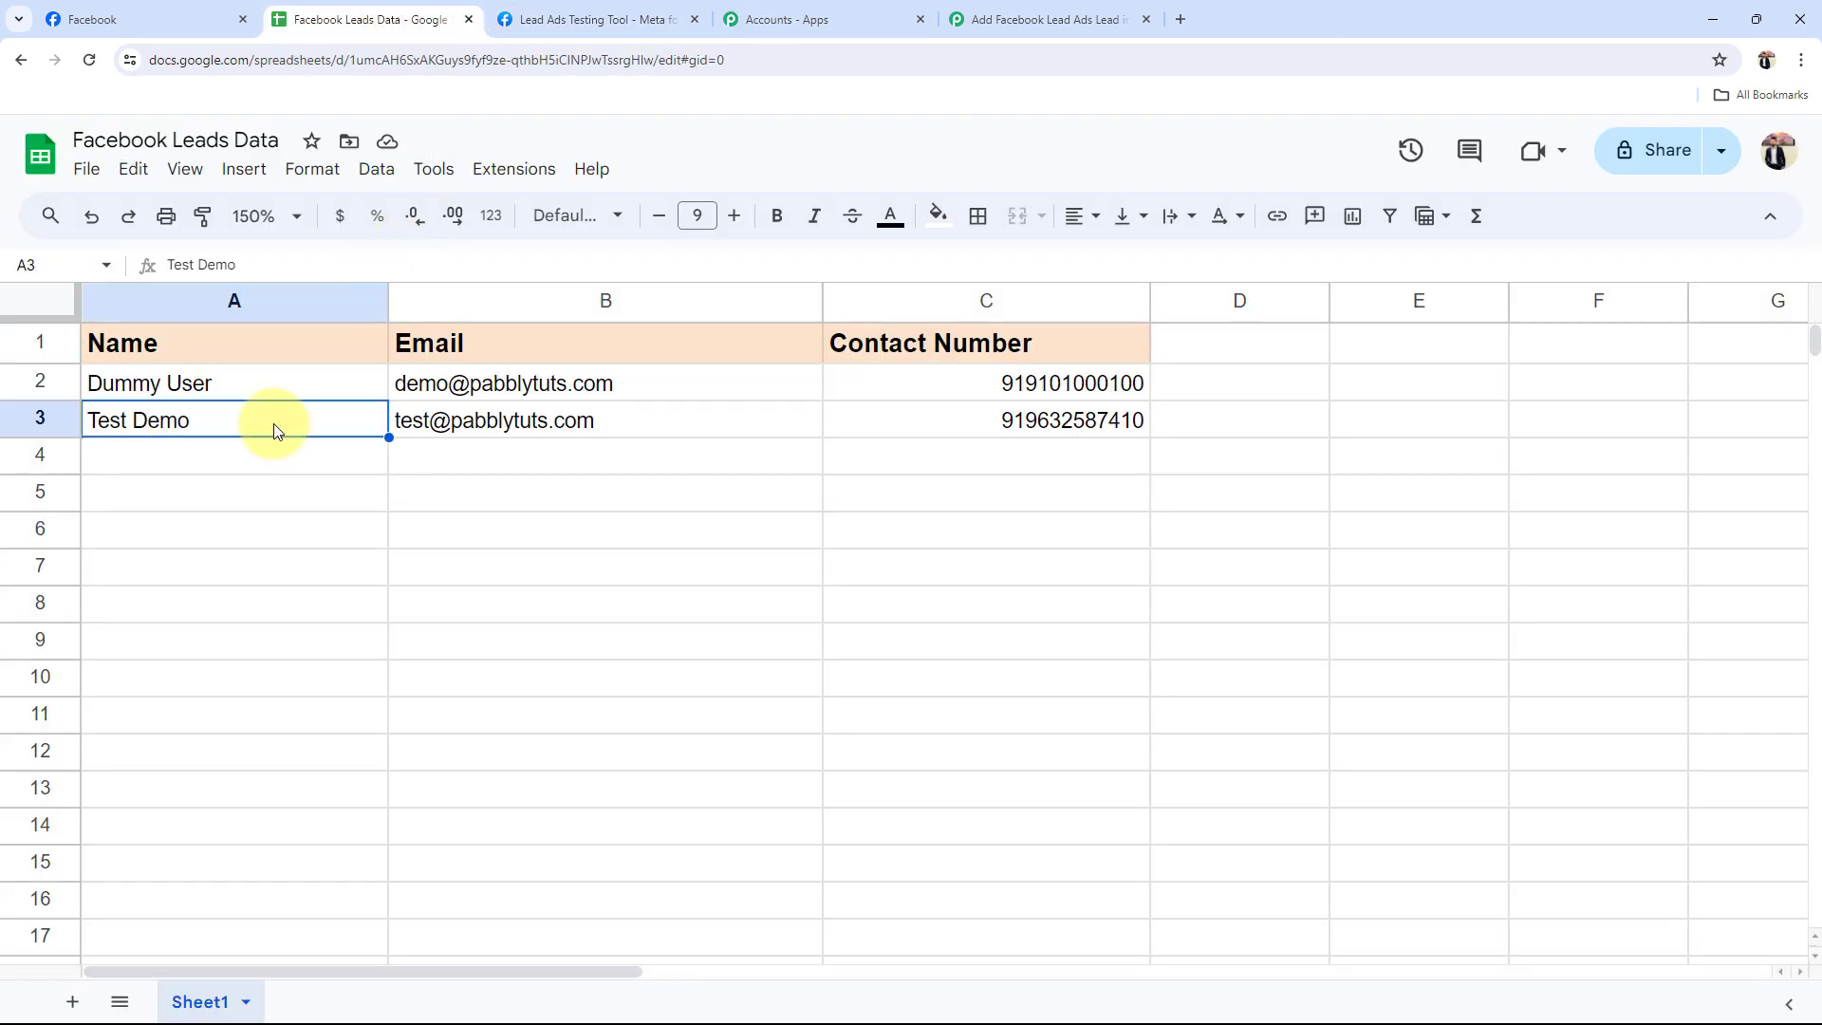
pyautogui.click(468, 423)
pyautogui.click(1016, 427)
pyautogui.click(864, 590)
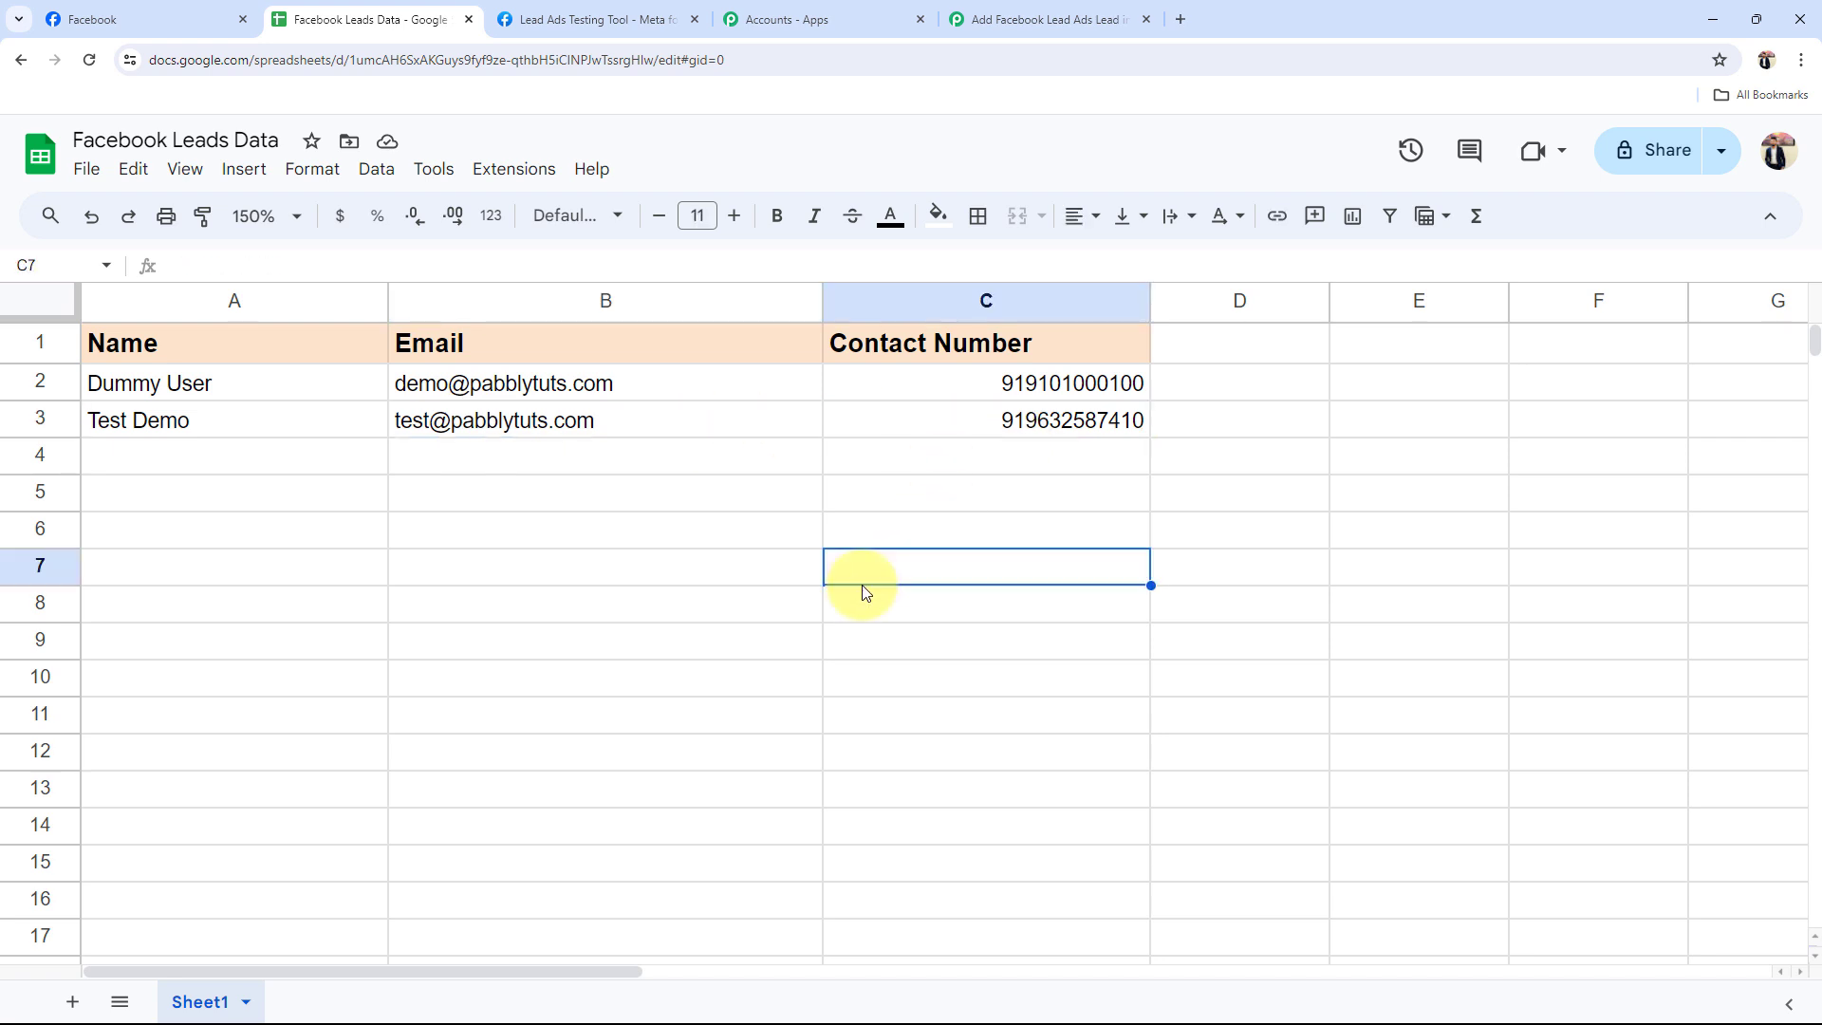
pyautogui.click(1043, 19)
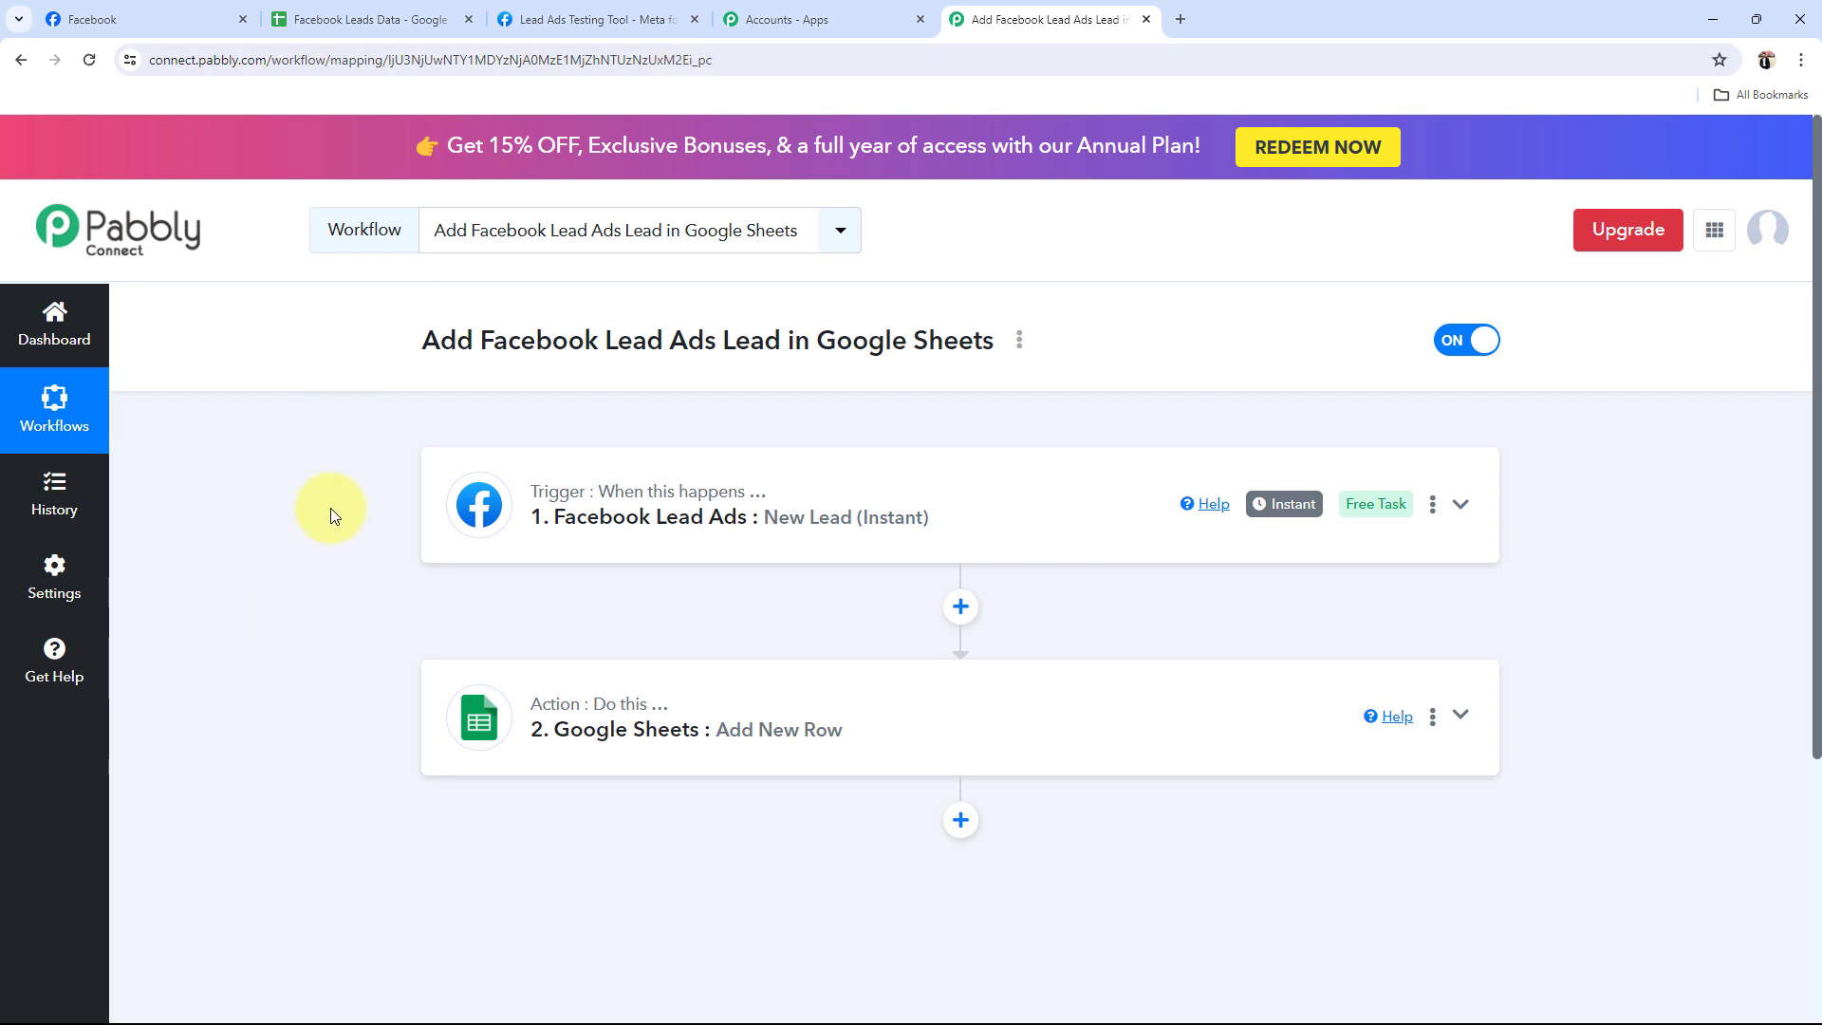